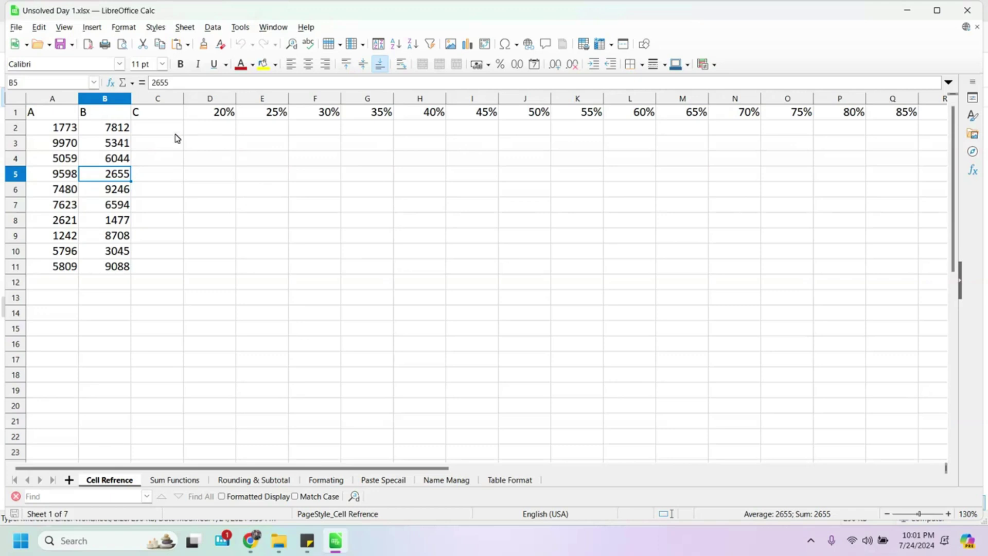
Enter the formula =B2*D1 in cell D2 to multiply the first B value by the 20% rate
{"action": "left_click", "coordinate": [106, 131]}
{"action": "left_click", "coordinate": [211, 131]}
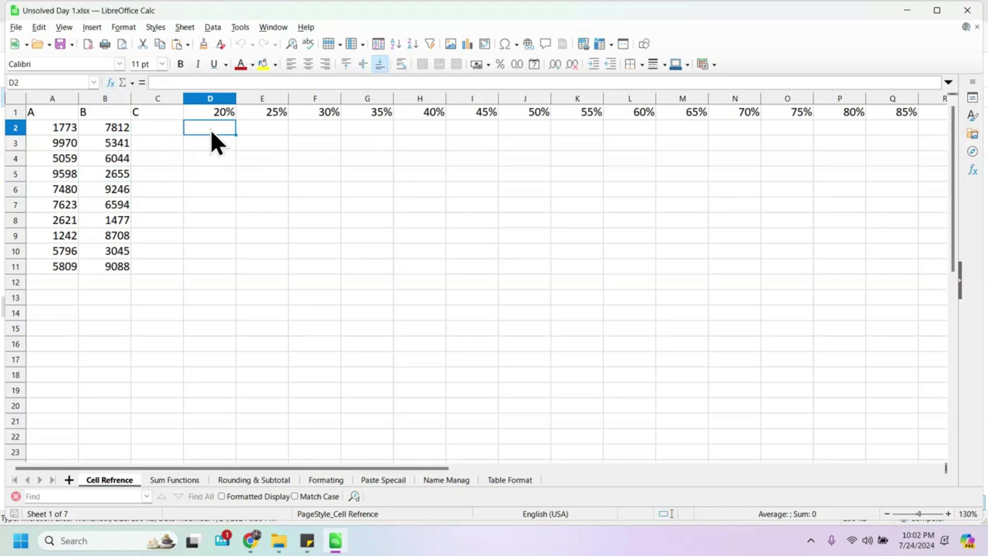
{"action": "type", "text": "="}
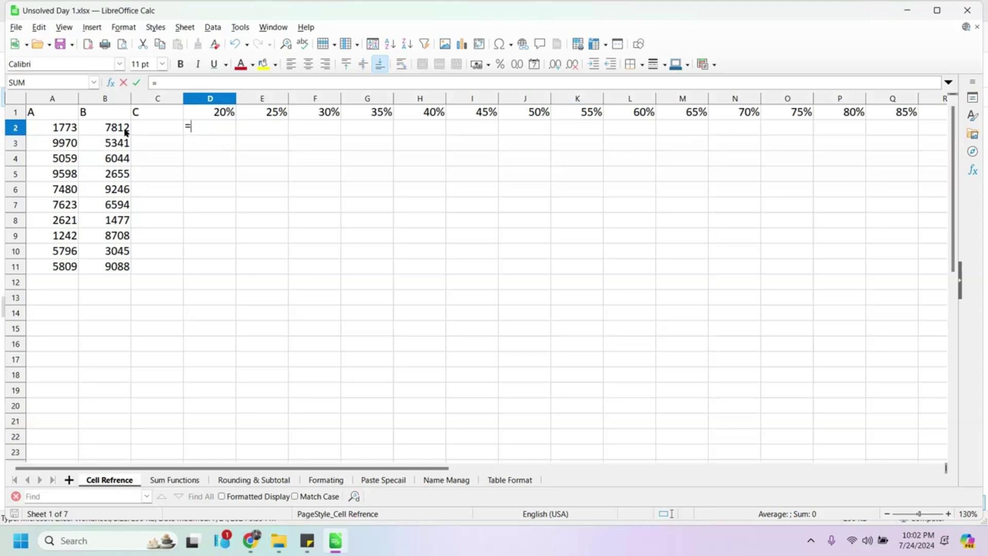
{"action": "left_click", "coordinate": [96, 129]}
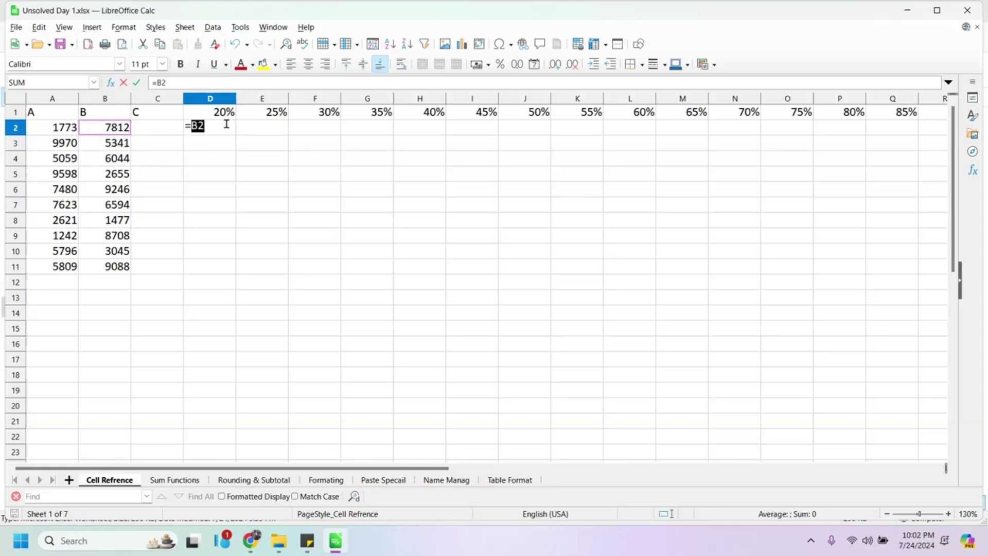
{"action": "type", "text": "*"}
{"action": "left_click", "coordinate": [220, 115]}
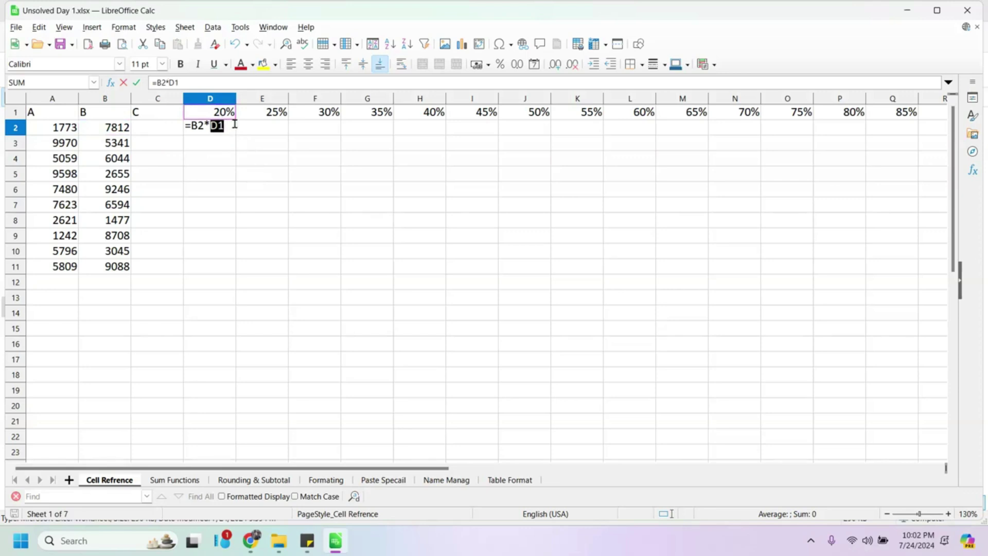
{"action": "key", "text": "Return"}
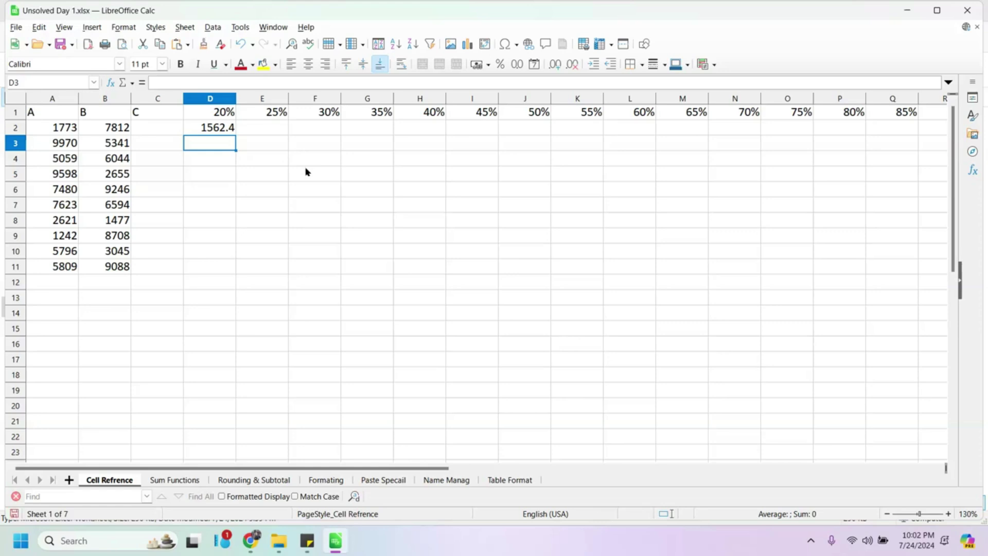
Highlight the B column values in B2:B11 with a yellow background colour
{"action": "left_click", "coordinate": [114, 130]}
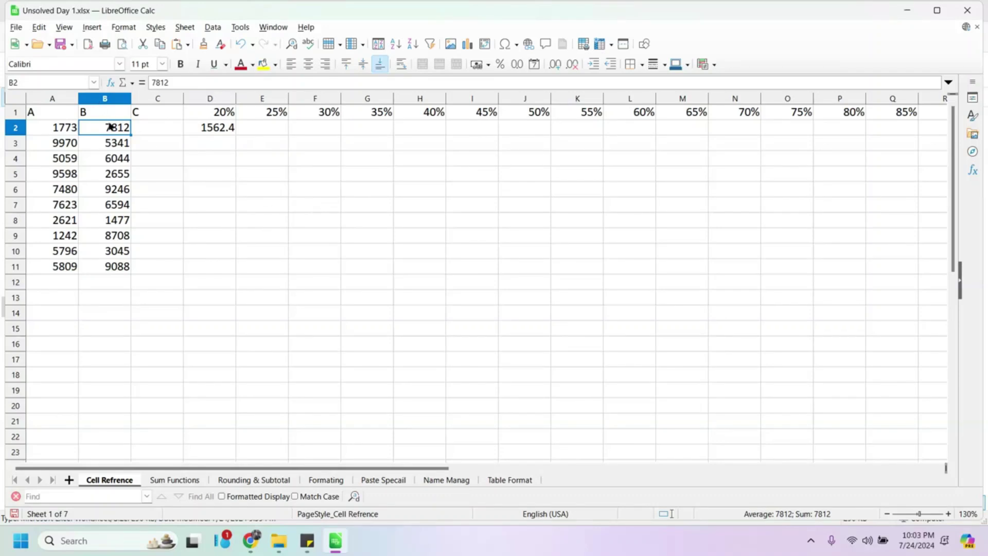
{"action": "key", "text": "shift+Down"}
{"action": "key", "text": "shift+Down"}
{"action": "key", "text": "shift+Down"}
{"action": "key", "text": "shift+Down"}
{"action": "key", "text": "shift+Down"}
{"action": "key", "text": "shift+Down"}
{"action": "key", "text": "shift+Down"}
{"action": "key", "text": "shift+Down"}
{"action": "key", "text": "shift+Down"}
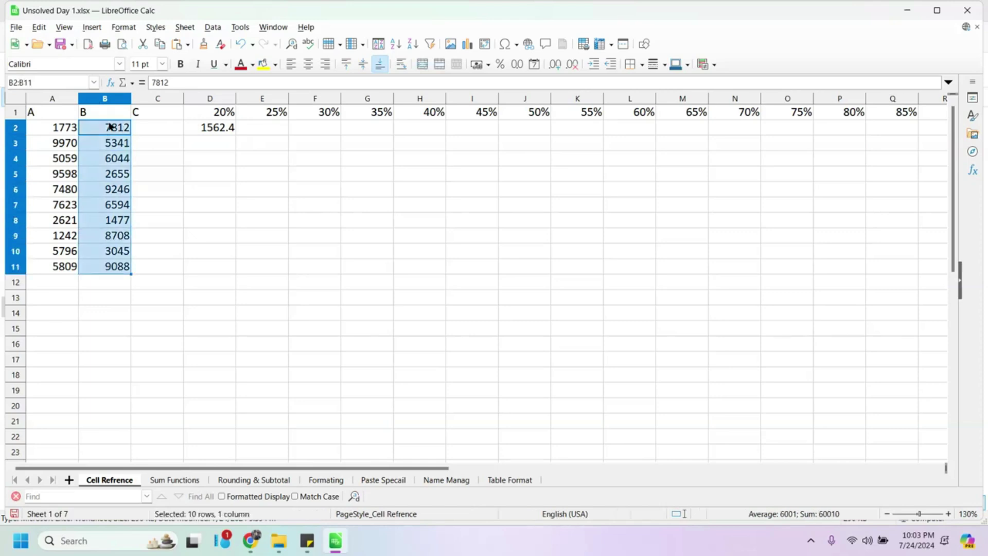
{"action": "left_click", "coordinate": [275, 65]}
{"action": "left_click", "coordinate": [264, 151]}
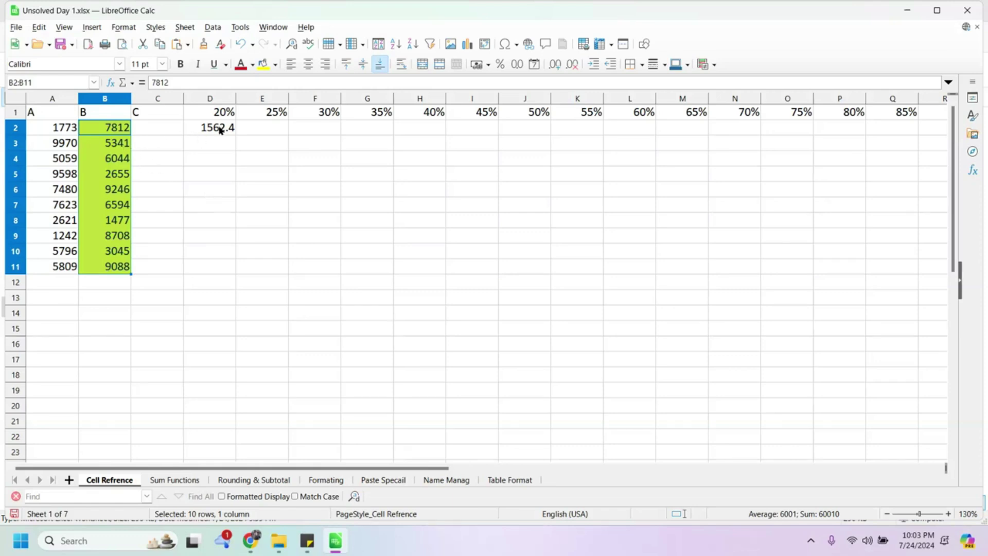
Fill the D2 formula across to E2 and down to D3, examining the references in each copy
{"action": "left_click", "coordinate": [234, 132]}
{"action": "left_click_drag", "start_coordinate": [234, 132], "coordinate": [280, 134]}
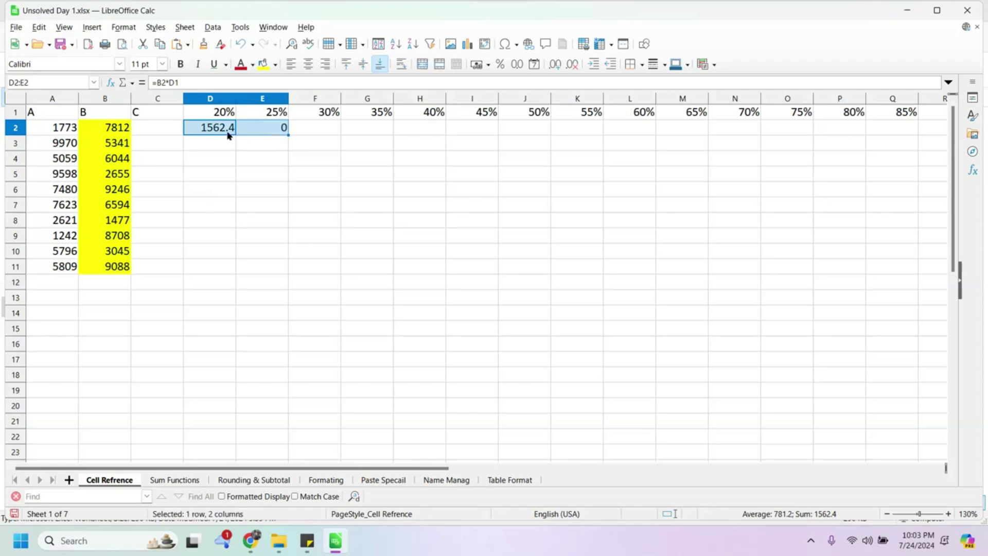
{"action": "left_click", "coordinate": [257, 135]}
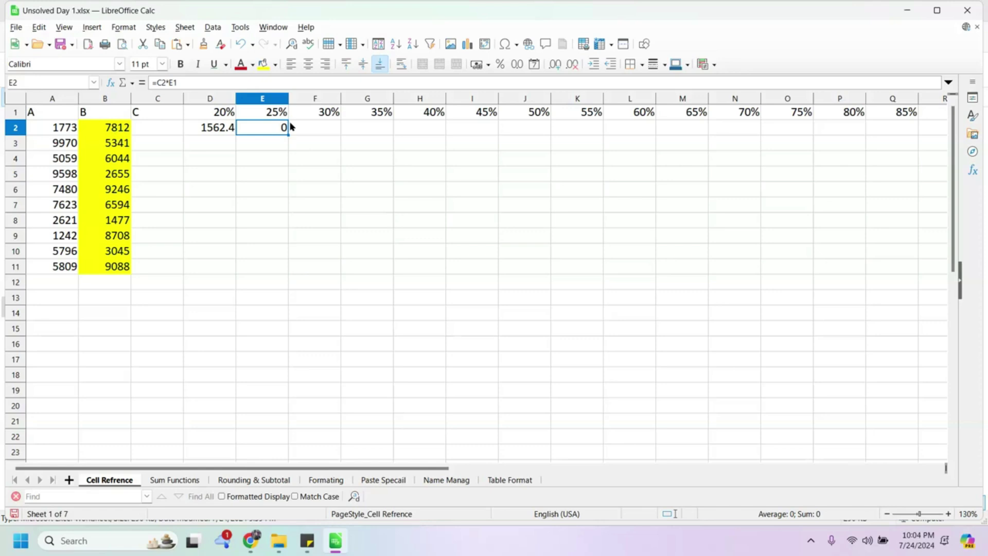
{"action": "left_click", "coordinate": [225, 130]}
{"action": "left_click_drag", "start_coordinate": [235, 135], "coordinate": [235, 149]}
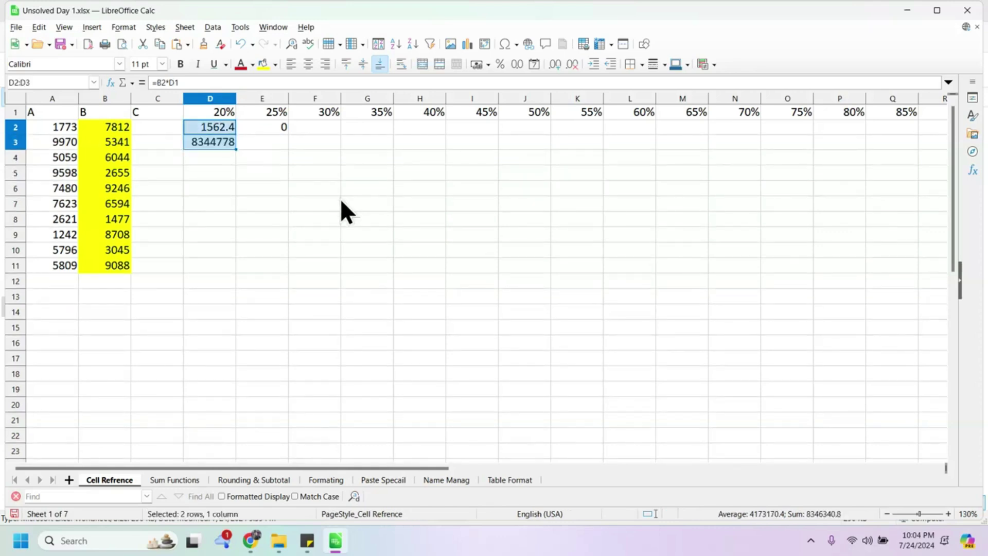
{"action": "left_click", "coordinate": [217, 145]}
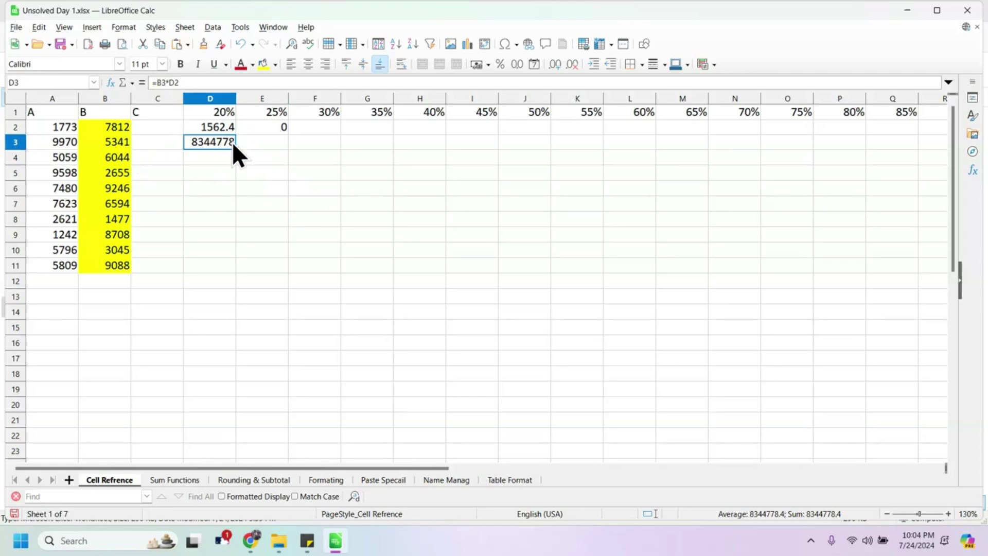
Examine which cells the formulas in D2 and D3 refer to, discarding any stray edits
{"action": "left_click", "coordinate": [210, 125]}
{"action": "left_click", "coordinate": [201, 84]}
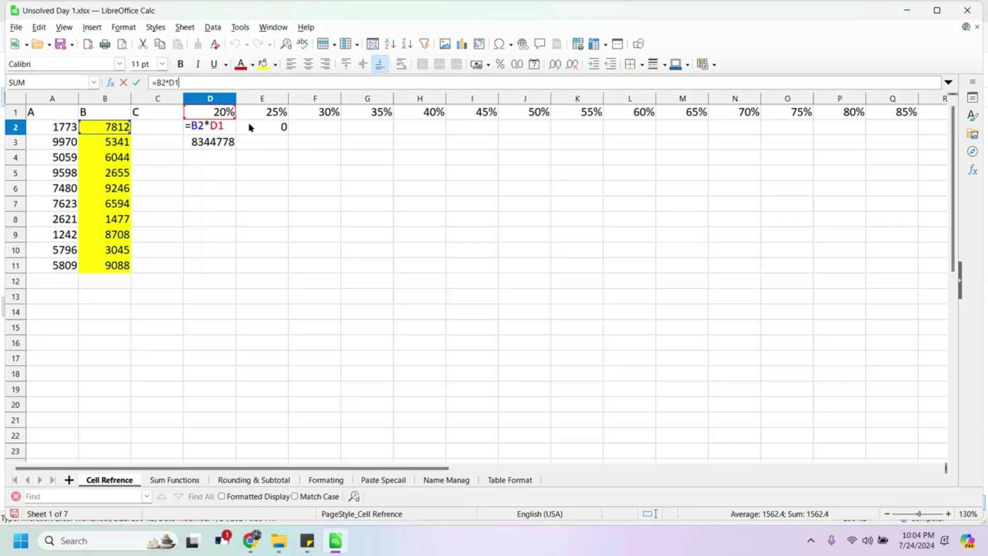
{"action": "left_click", "coordinate": [222, 144]}
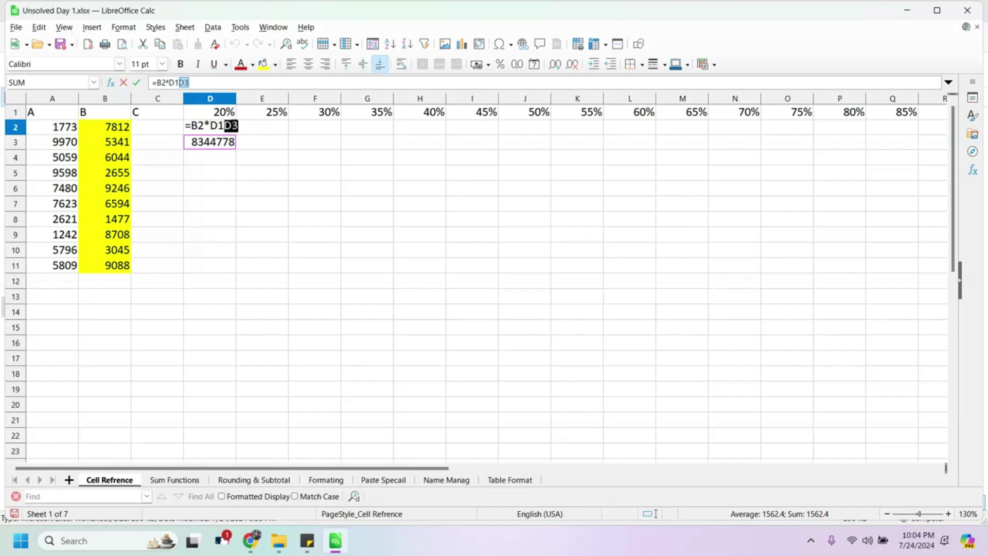
{"action": "left_click", "coordinate": [259, 146]}
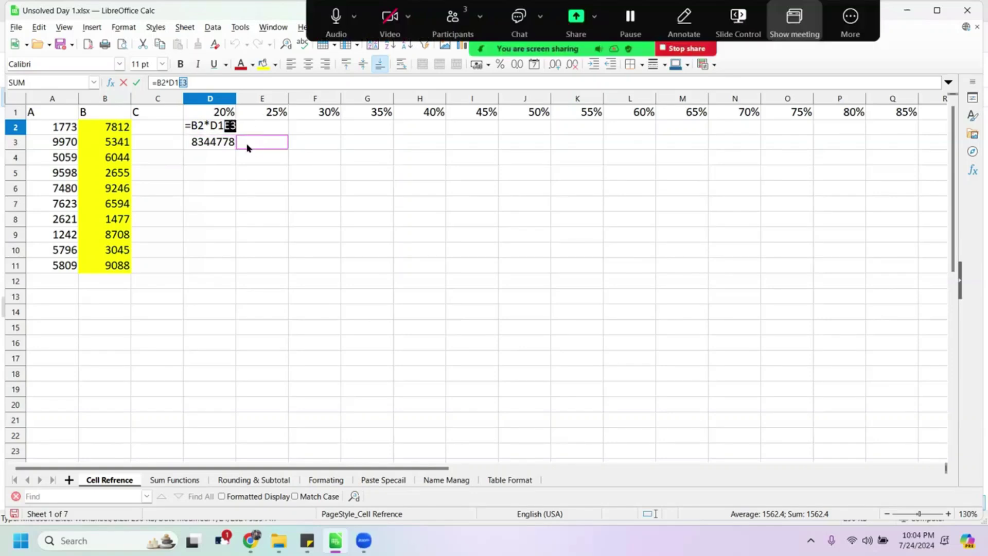
{"action": "key", "text": "Escape"}
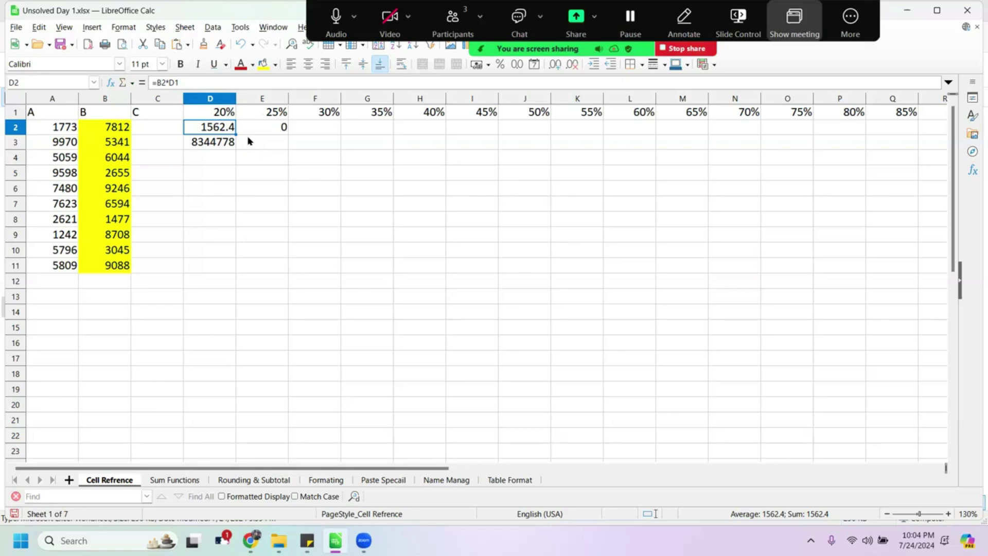
{"action": "left_click", "coordinate": [221, 146]}
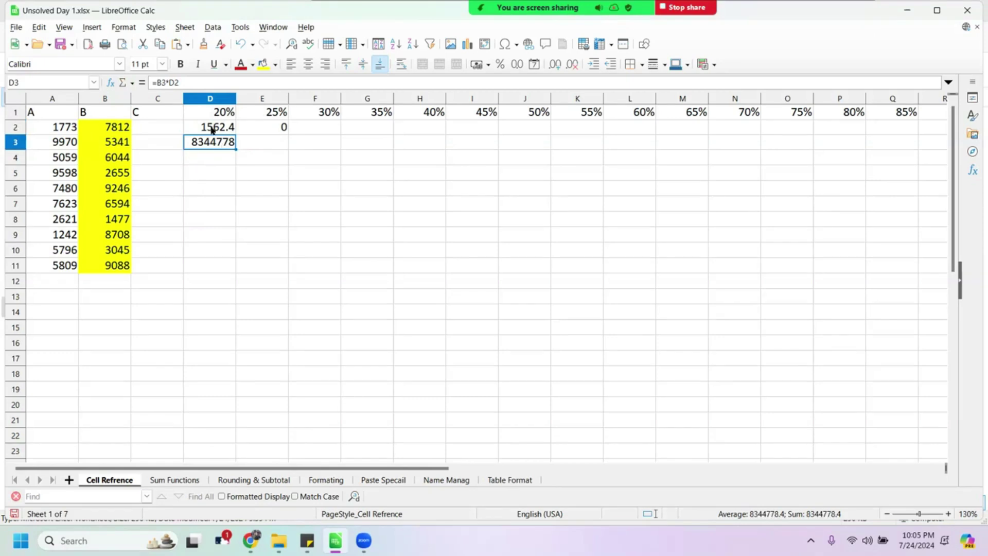
{"action": "left_click", "coordinate": [212, 127]}
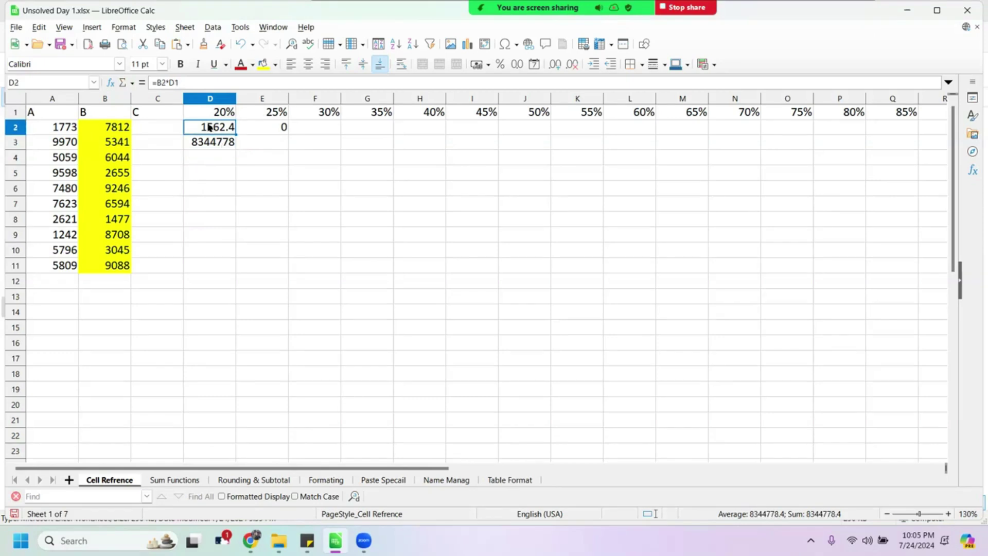
{"action": "left_click", "coordinate": [219, 83]}
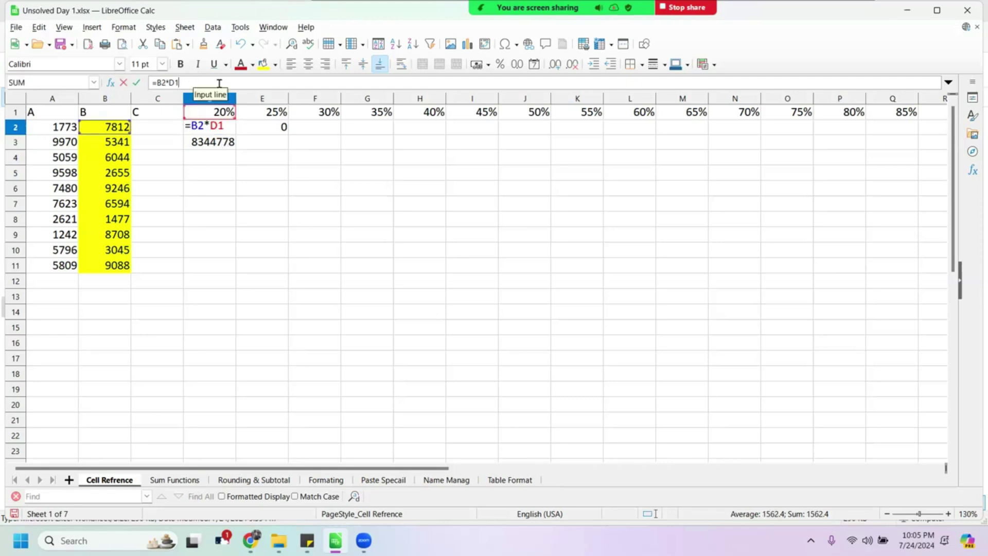
{"action": "left_click", "coordinate": [229, 147]}
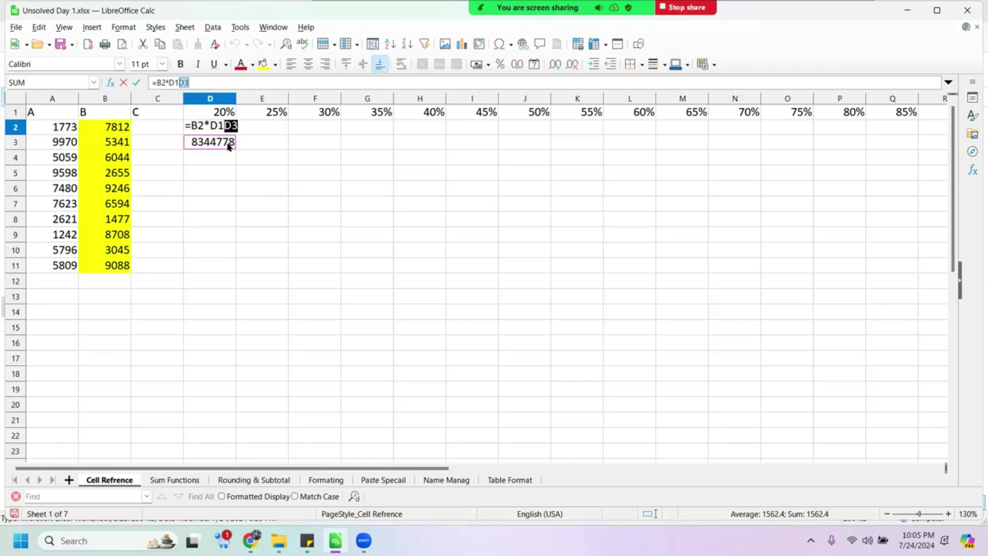
{"action": "key", "text": "Escape"}
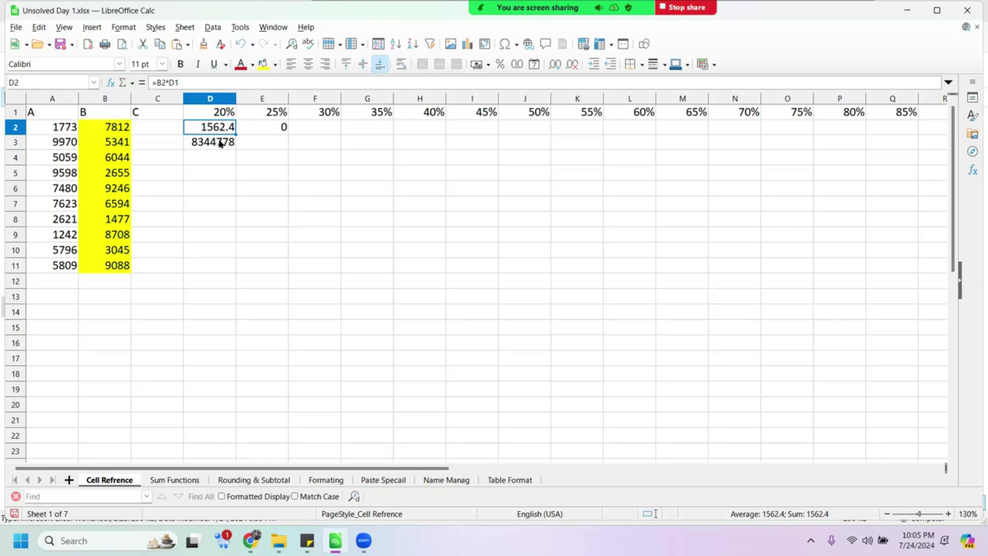
Open the formula in D3 to trace its referenced cells and leave it without keeping edits
{"action": "left_click", "coordinate": [219, 143]}
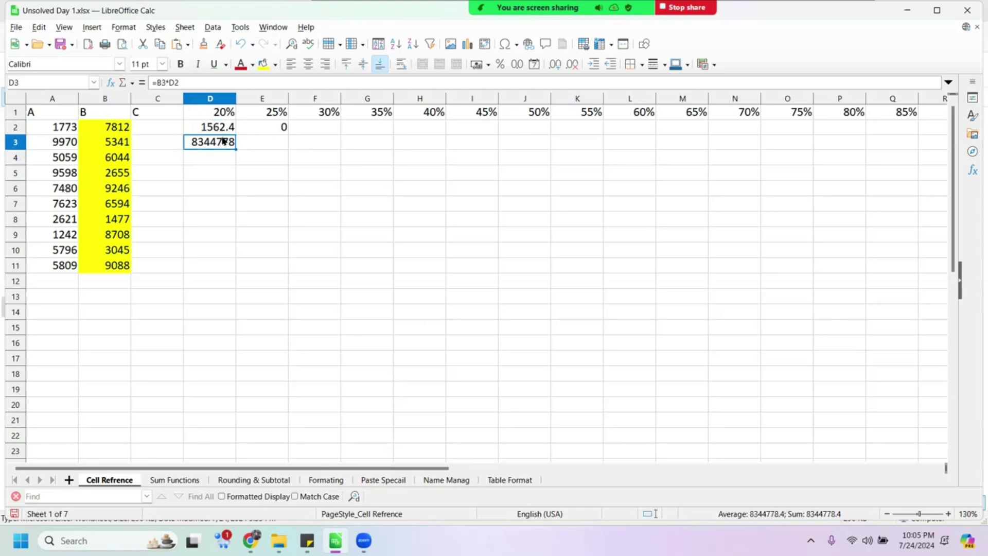
{"action": "key", "text": "ctrl+a"}
{"action": "left_click", "coordinate": [224, 141]}
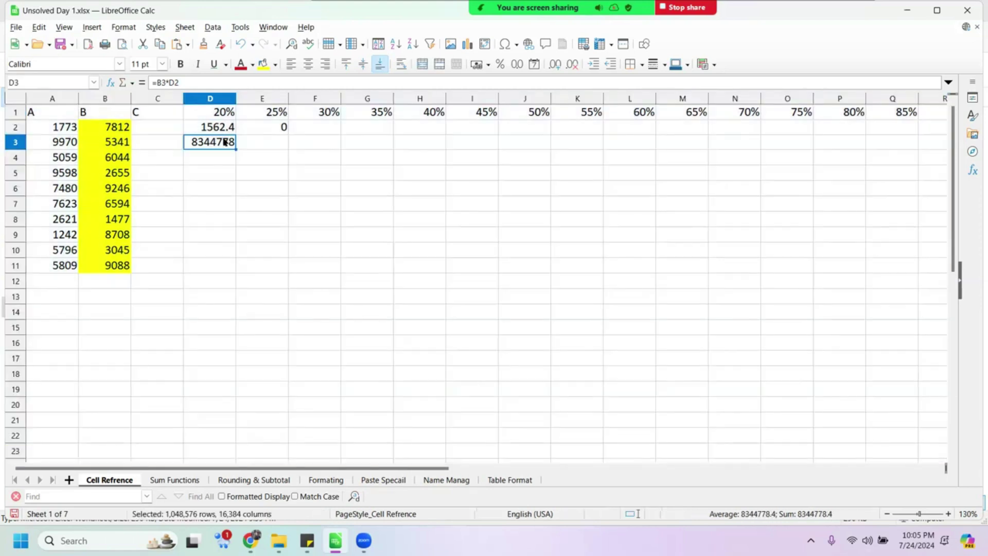
{"action": "left_click", "coordinate": [195, 84]}
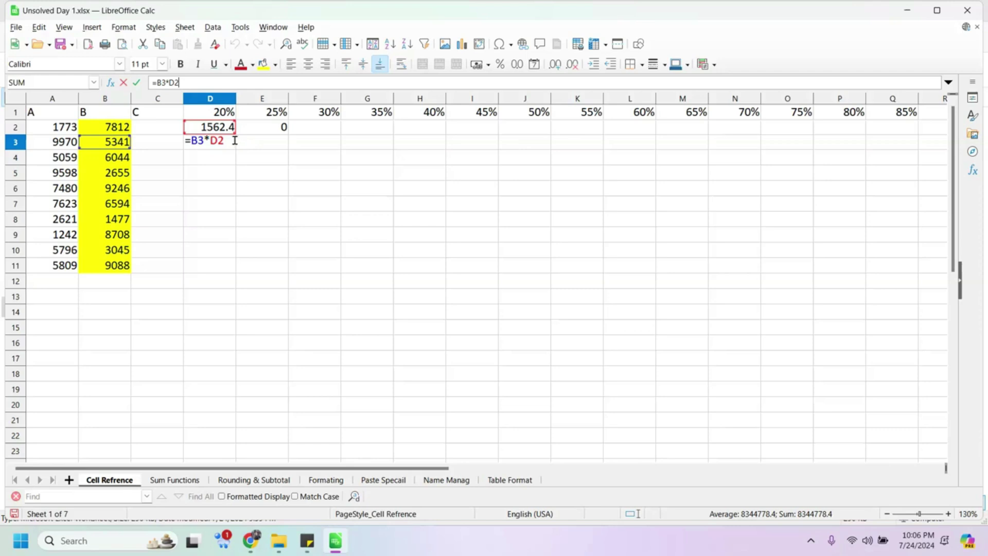
{"action": "left_click", "coordinate": [255, 141]}
{"action": "left_click", "coordinate": [175, 142]}
{"action": "left_click", "coordinate": [280, 157]}
{"action": "left_click", "coordinate": [260, 174]}
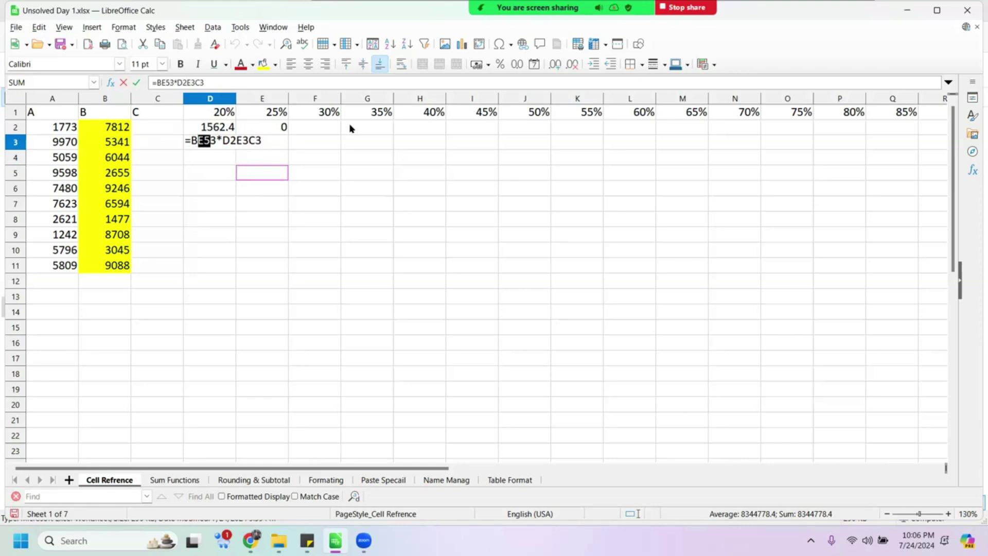
{"action": "key", "text": "Escape"}
{"action": "left_click", "coordinate": [258, 144]}
{"action": "left_click", "coordinate": [224, 146]}
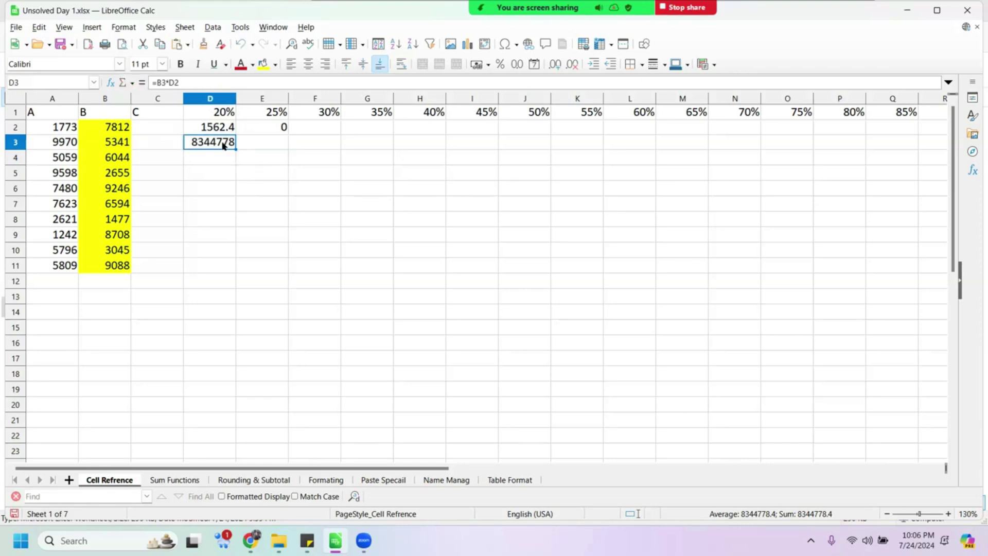
Delete the trial formulas from cells D3 and E2
{"action": "key", "text": "Delete"}
{"action": "left_click", "coordinate": [276, 129]}
{"action": "key", "text": "Delete"}
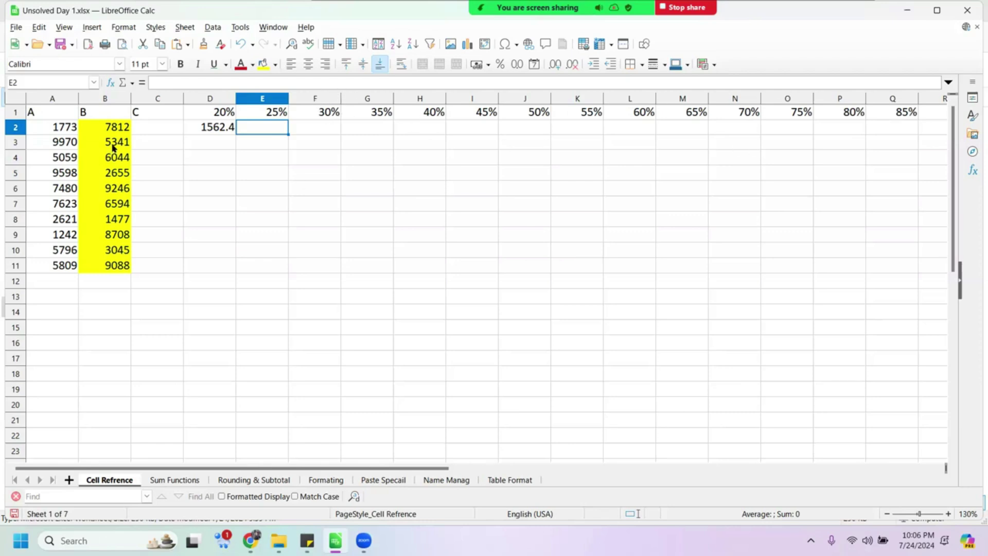
Examine the B2, B3 and B4 values against the fixed rate in D1, and check cell E2
{"action": "left_click", "coordinate": [122, 127]}
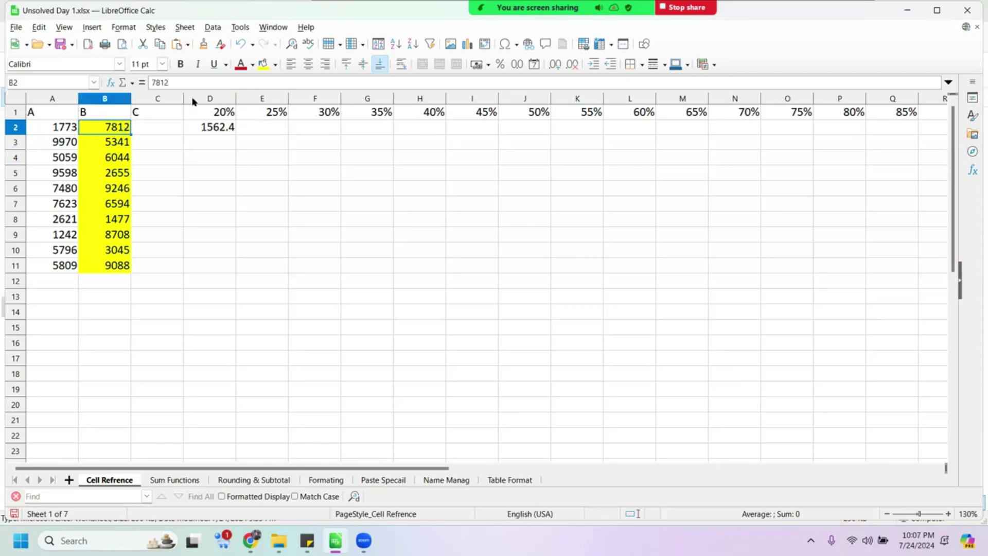
{"action": "left_click", "coordinate": [226, 112]}
{"action": "left_click", "coordinate": [115, 143]}
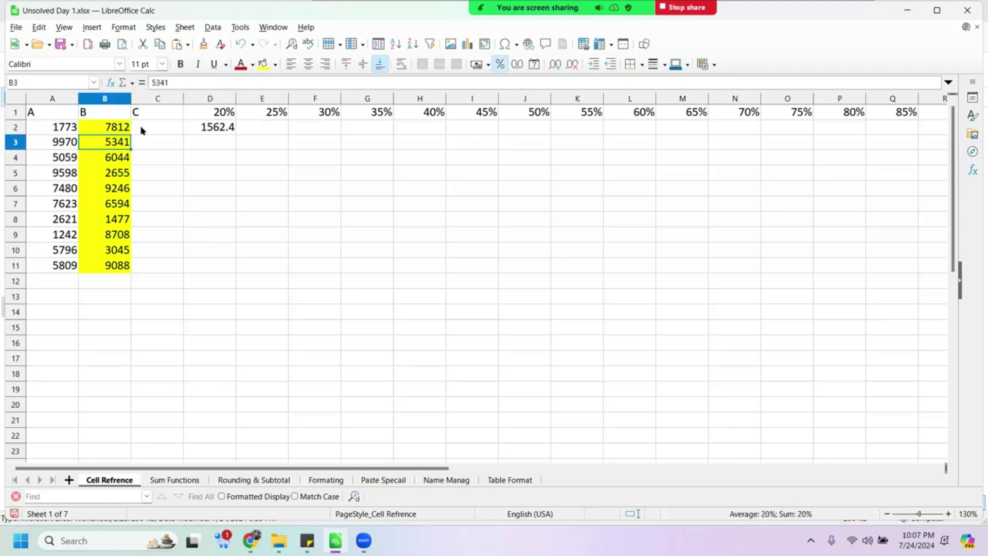
{"action": "left_click", "coordinate": [227, 115]}
{"action": "left_click", "coordinate": [118, 161]}
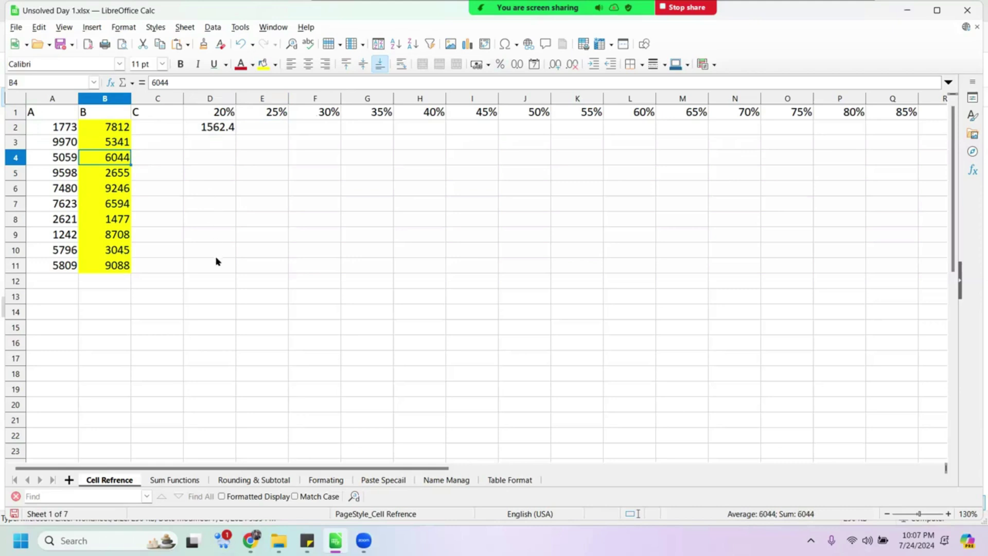
{"action": "left_click", "coordinate": [122, 127]}
{"action": "left_click", "coordinate": [263, 133]}
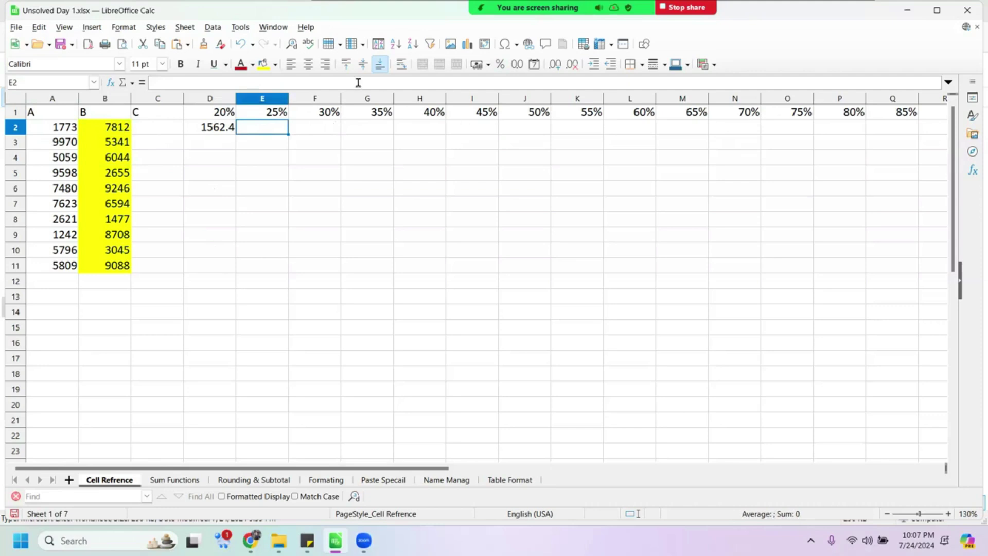
Fill the D2 formula down through D11 and examine the relative references in D2 to D5
{"action": "left_click", "coordinate": [222, 130]}
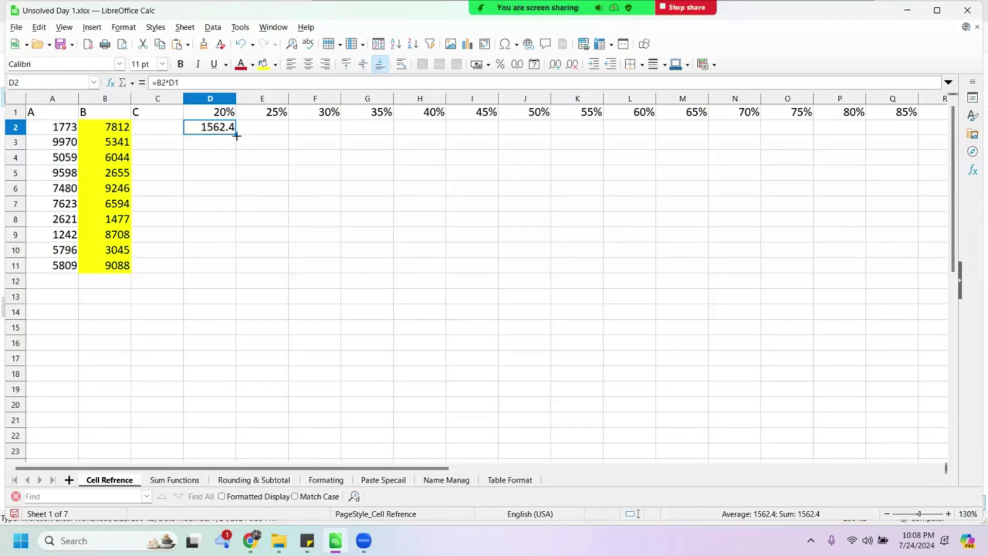
{"action": "left_click_drag", "start_coordinate": [237, 146], "coordinate": [247, 272]}
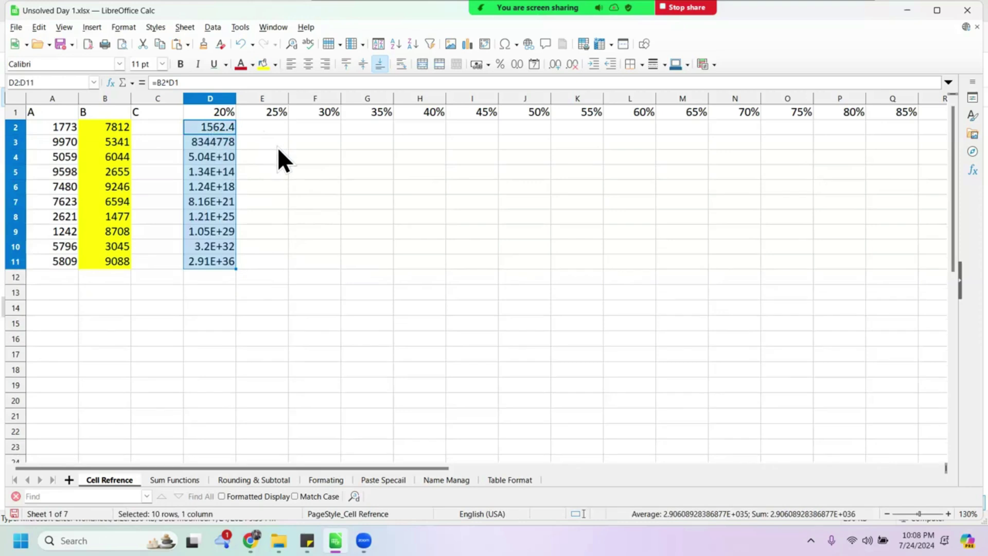
{"action": "left_click", "coordinate": [215, 137]}
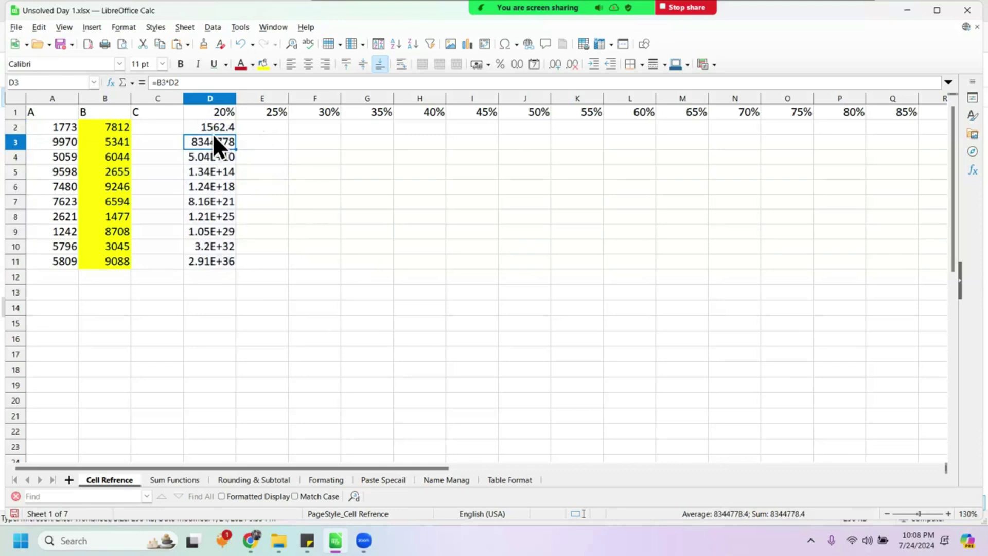
{"action": "left_click", "coordinate": [214, 128]}
{"action": "left_click", "coordinate": [214, 143]}
{"action": "left_click", "coordinate": [215, 156]}
{"action": "left_click", "coordinate": [220, 176]}
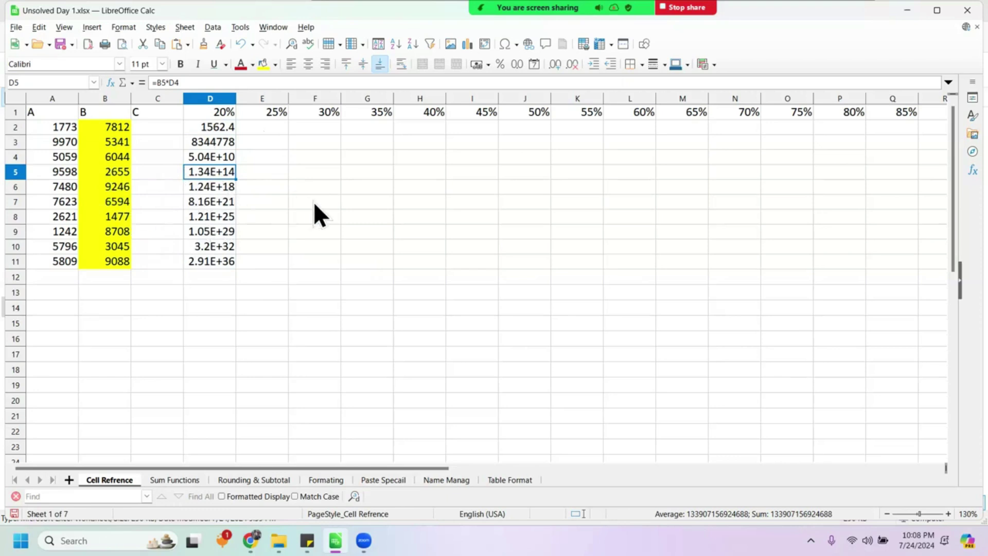
Undo the fill of the D2 formula down column D, and examine D2 with its source cells B2 and D1
{"action": "left_click", "coordinate": [197, 100]}
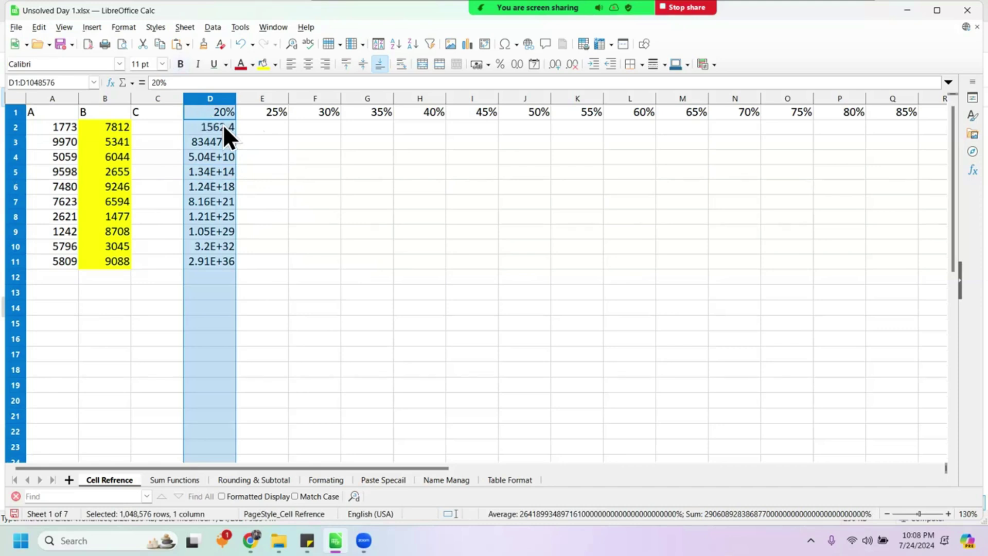
{"action": "left_click", "coordinate": [257, 175]}
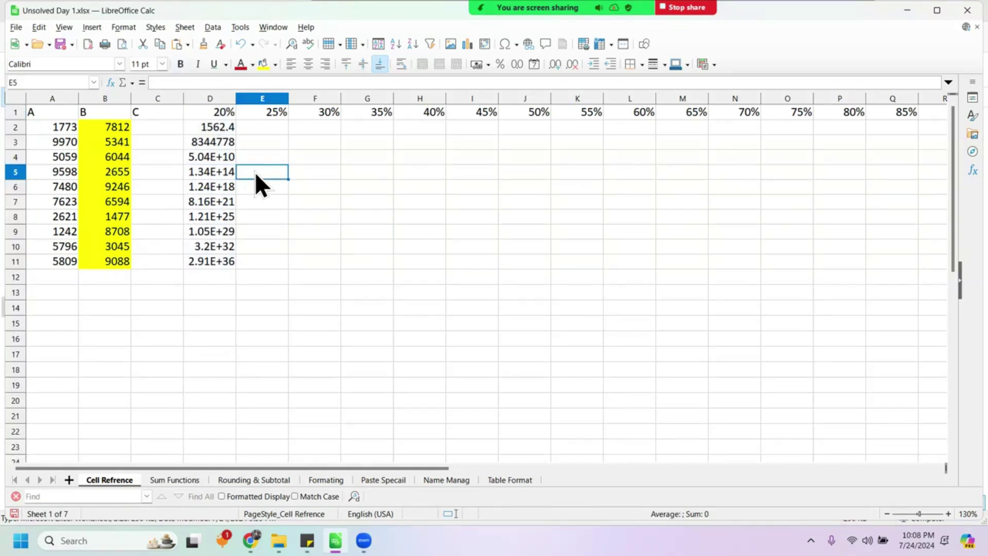
{"action": "left_click", "coordinate": [216, 147]}
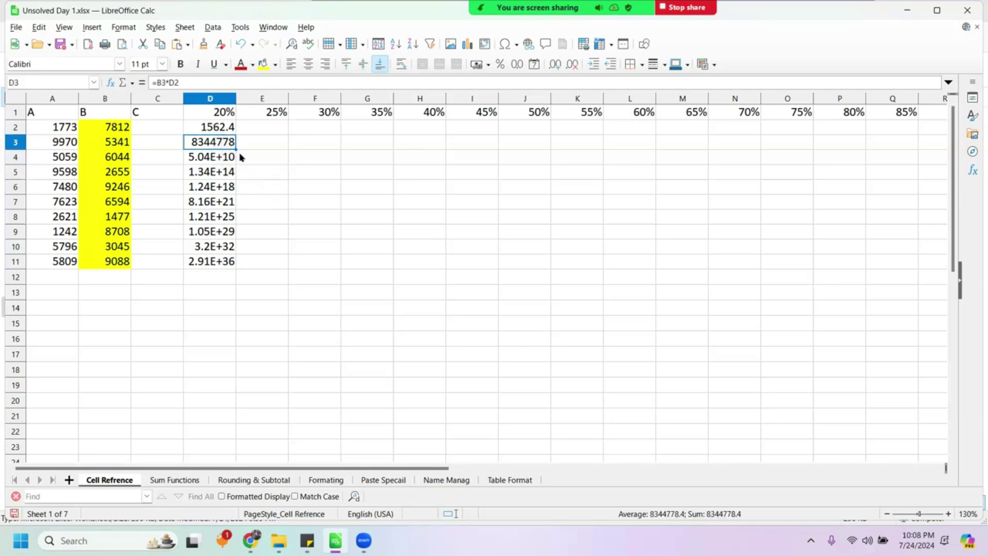
{"action": "key", "text": "ctrl+z"}
{"action": "left_click", "coordinate": [218, 129]}
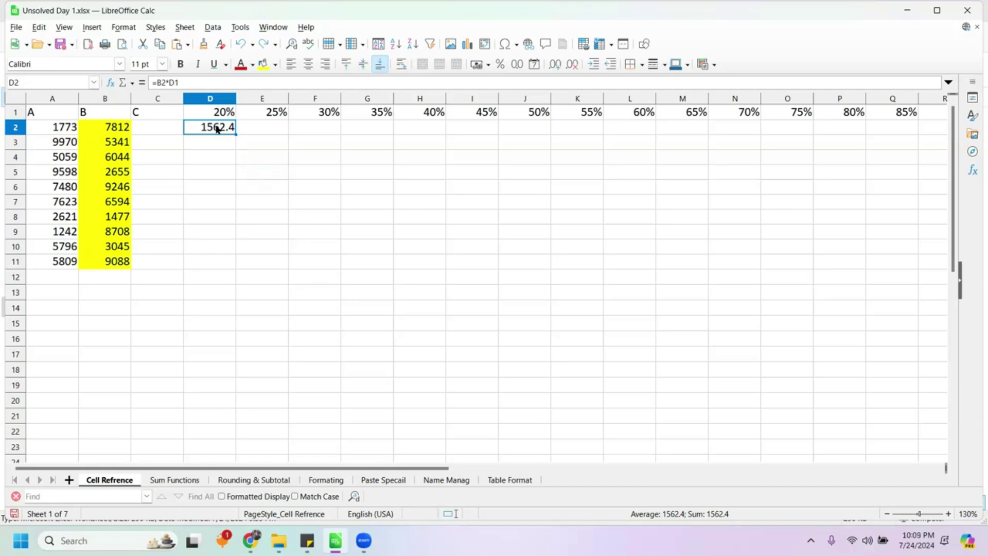
{"action": "left_click", "coordinate": [127, 125]}
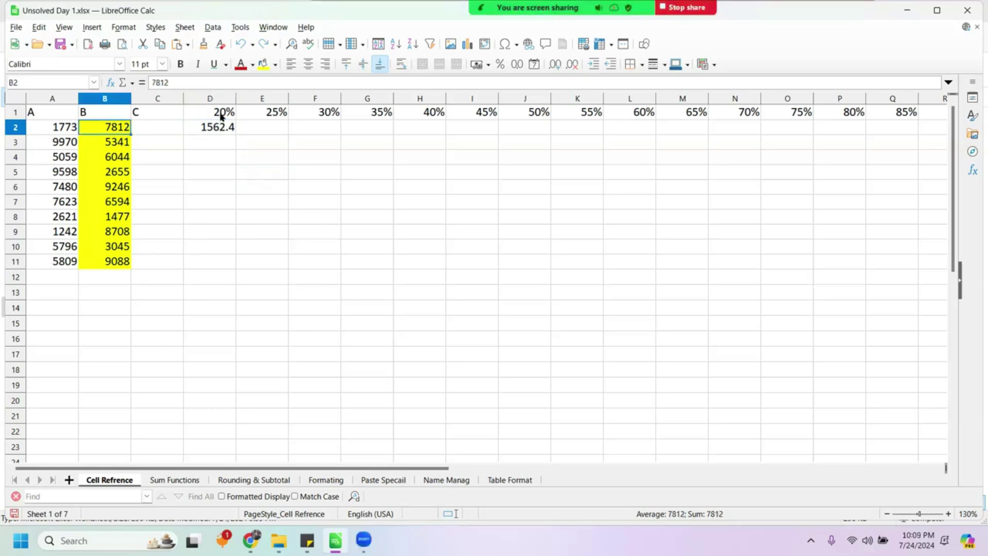
{"action": "left_click", "coordinate": [223, 114]}
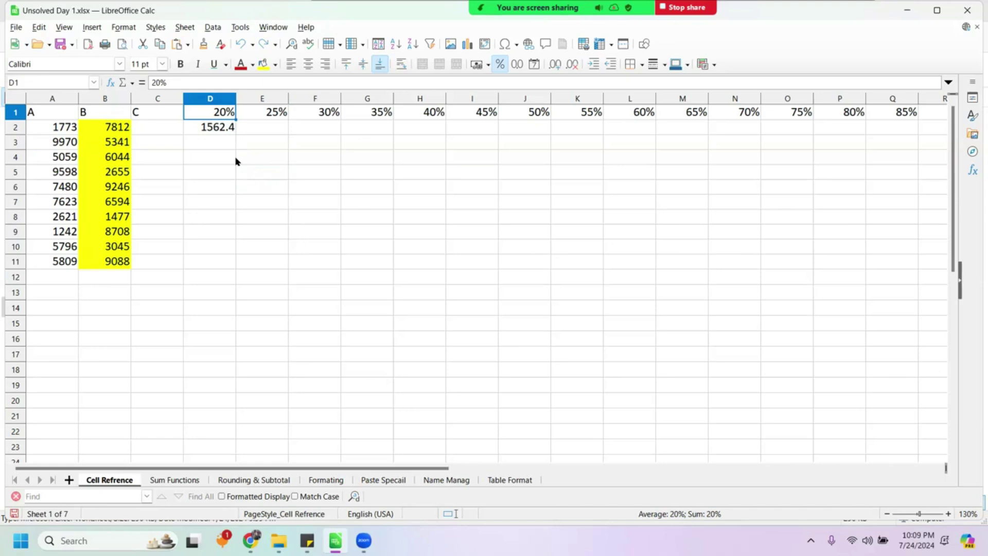
{"action": "left_click", "coordinate": [218, 130]}
{"action": "left_click", "coordinate": [194, 83]}
{"action": "type", "text": "$"}
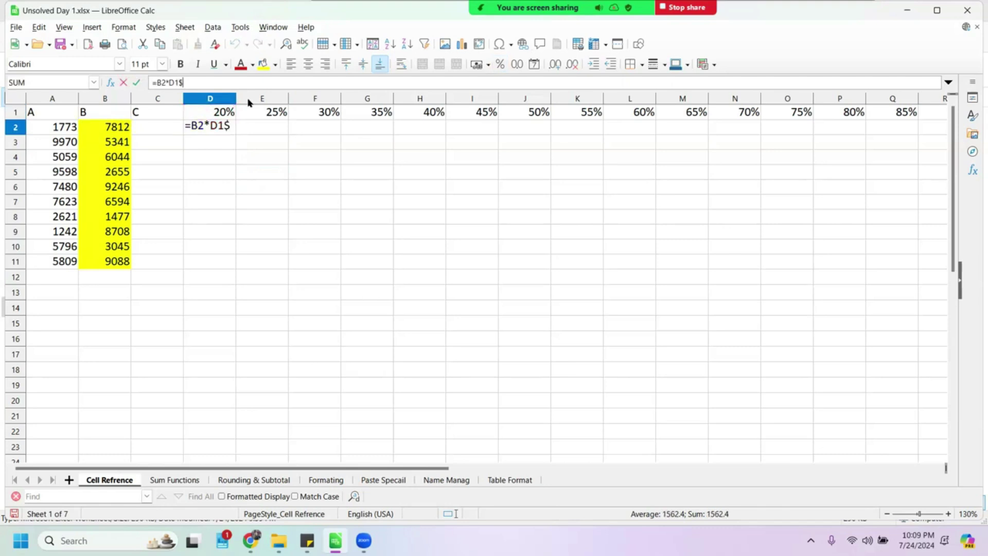
{"action": "key", "text": "BackSpace"}
{"action": "key", "text": "Left"}
{"action": "type", "text": "$"}
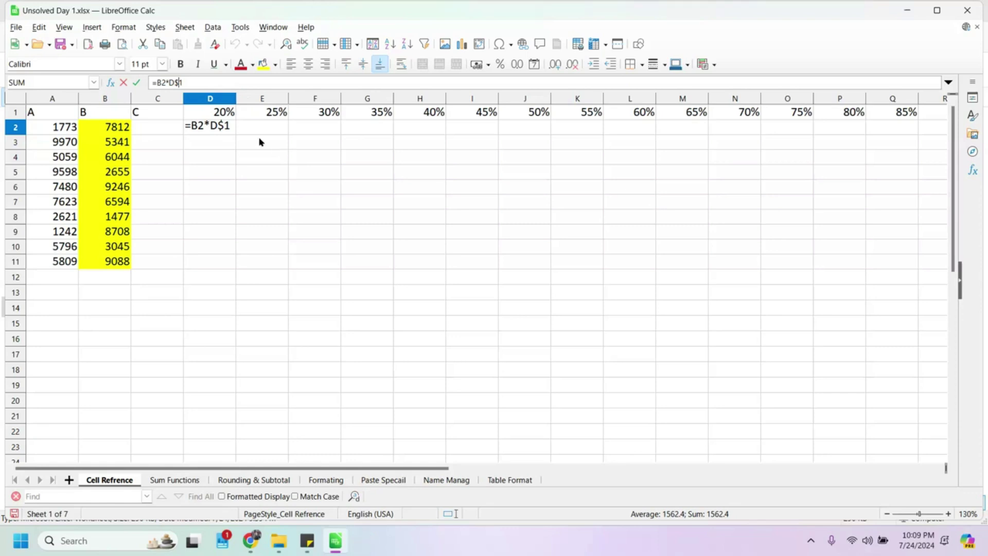
{"action": "left_click", "coordinate": [249, 127]}
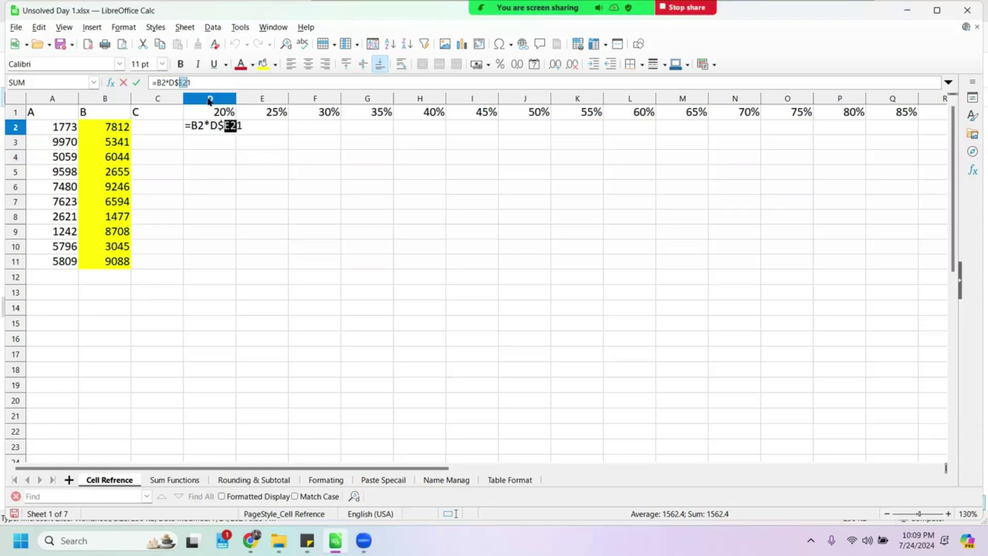
{"action": "key", "text": "BackSpace"}
{"action": "key", "text": "Return"}
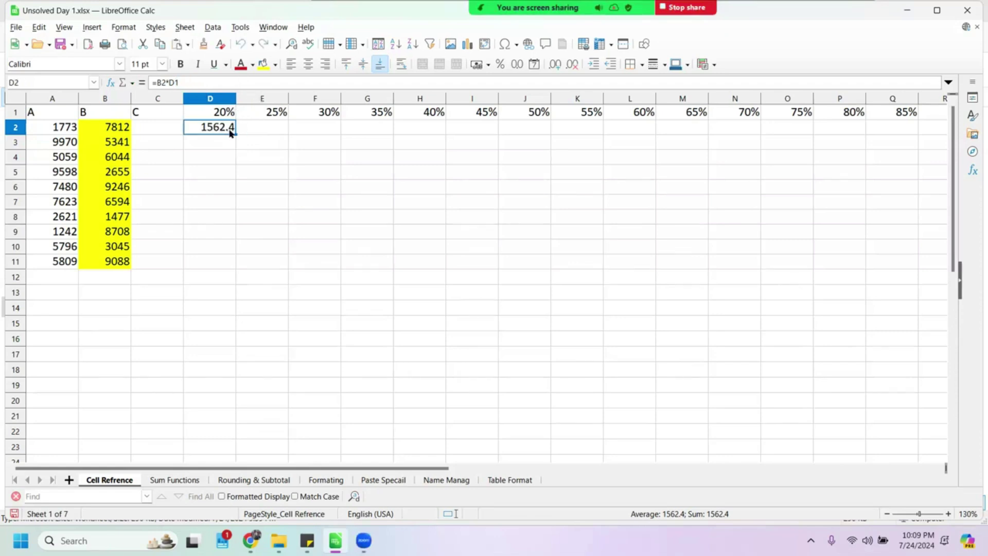
Lock the row of the rate reference in D2 so the formula reads =B2*D$1
{"action": "left_click", "coordinate": [192, 82]}
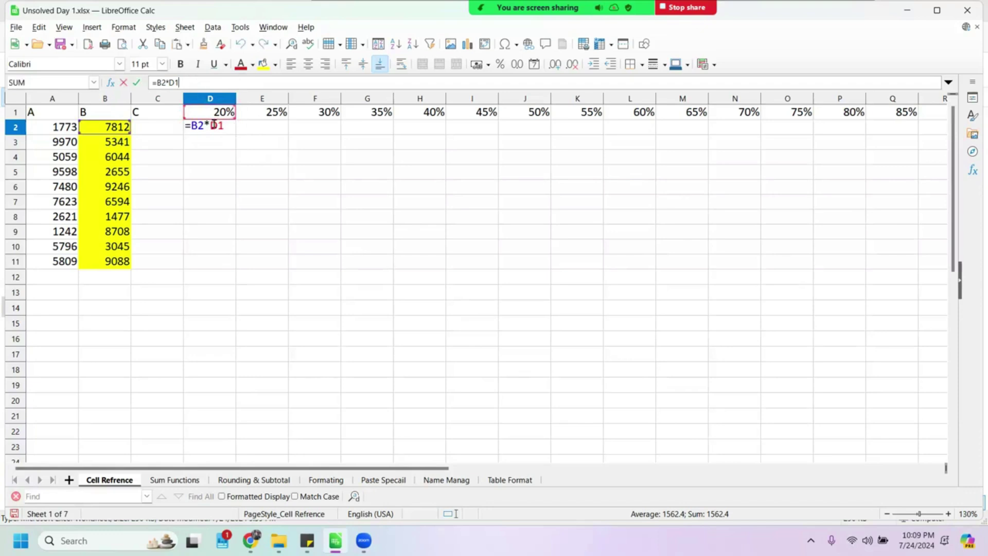
{"action": "left_click", "coordinate": [175, 81]}
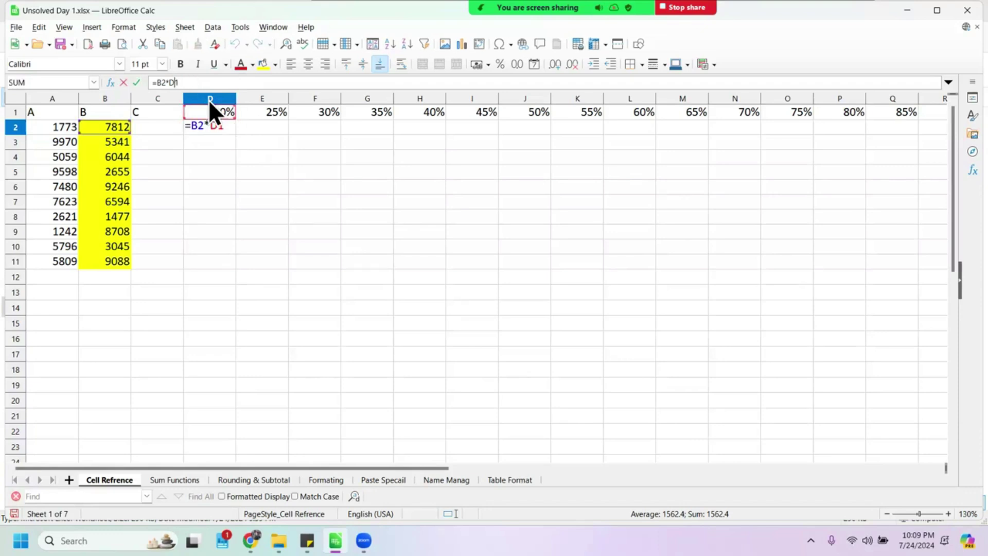
{"action": "type", "text": "$"}
{"action": "key", "text": "Return"}
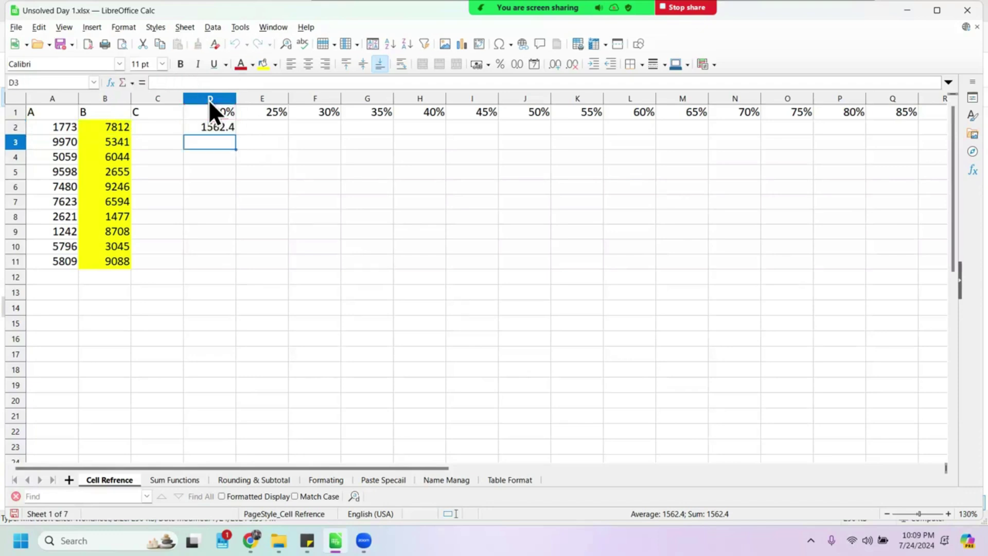
Fill the D2 formula down through D11 and check the references in D3
{"action": "left_click", "coordinate": [230, 123]}
{"action": "left_click_drag", "start_coordinate": [235, 135], "coordinate": [232, 252]}
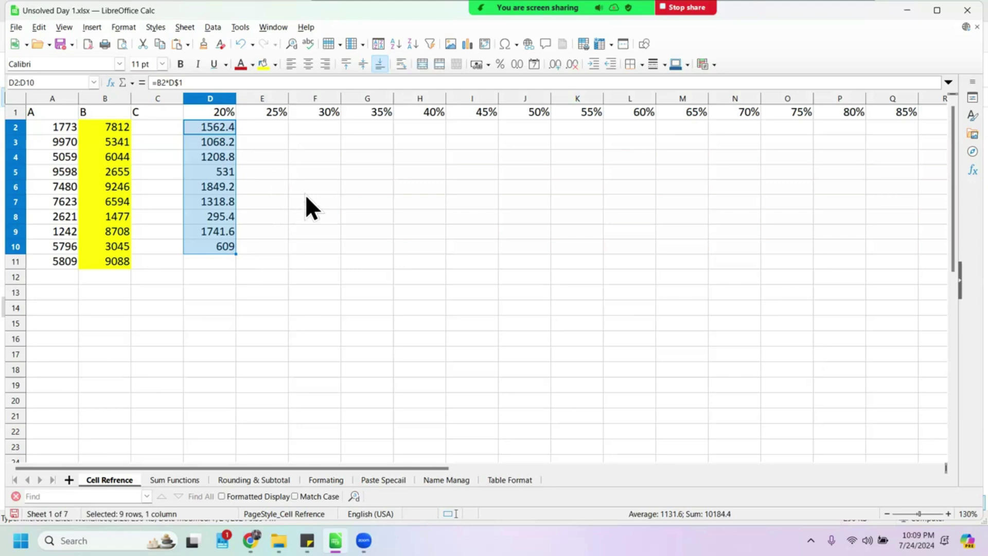
{"action": "left_click", "coordinate": [231, 250]}
{"action": "left_click_drag", "start_coordinate": [236, 254], "coordinate": [236, 266]}
{"action": "left_click", "coordinate": [281, 264]}
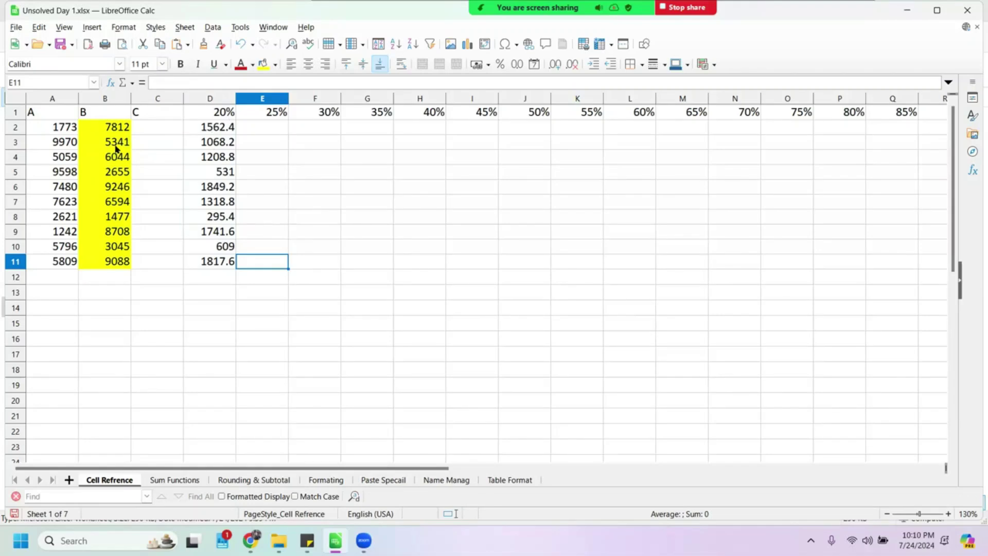
{"action": "left_click", "coordinate": [209, 142]}
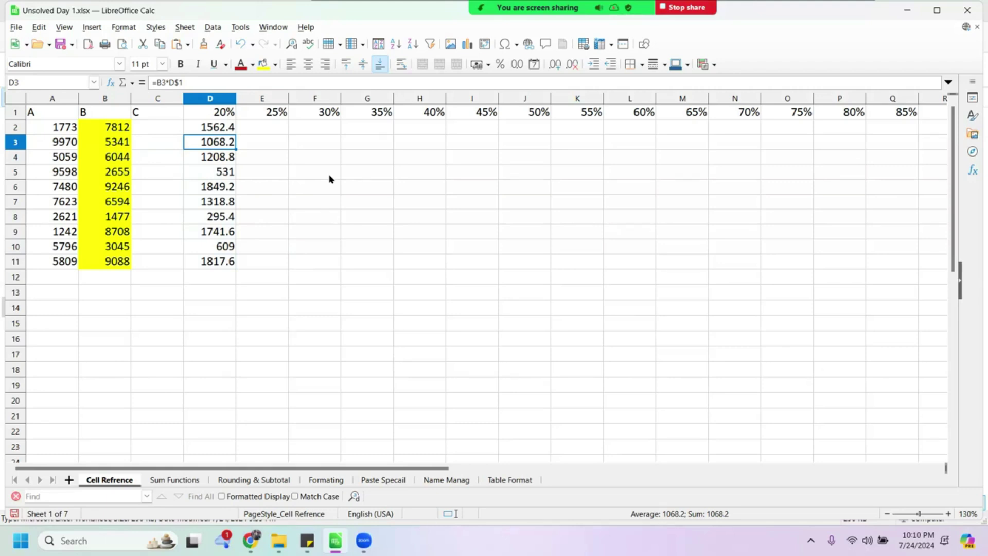
Try filling the D2 formula across to F2, and undo that fill
{"action": "key", "text": "Up"}
{"action": "key", "text": "Up"}
{"action": "key", "text": "Down"}
{"action": "left_click_drag", "start_coordinate": [237, 133], "coordinate": [358, 135]}
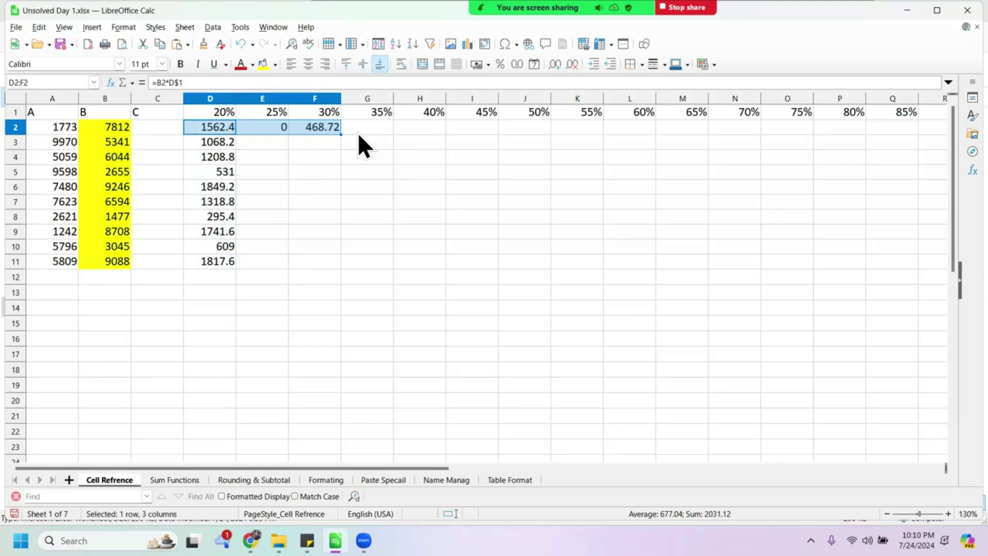
{"action": "key", "text": "ctrl+z"}
{"action": "left_click", "coordinate": [259, 128]}
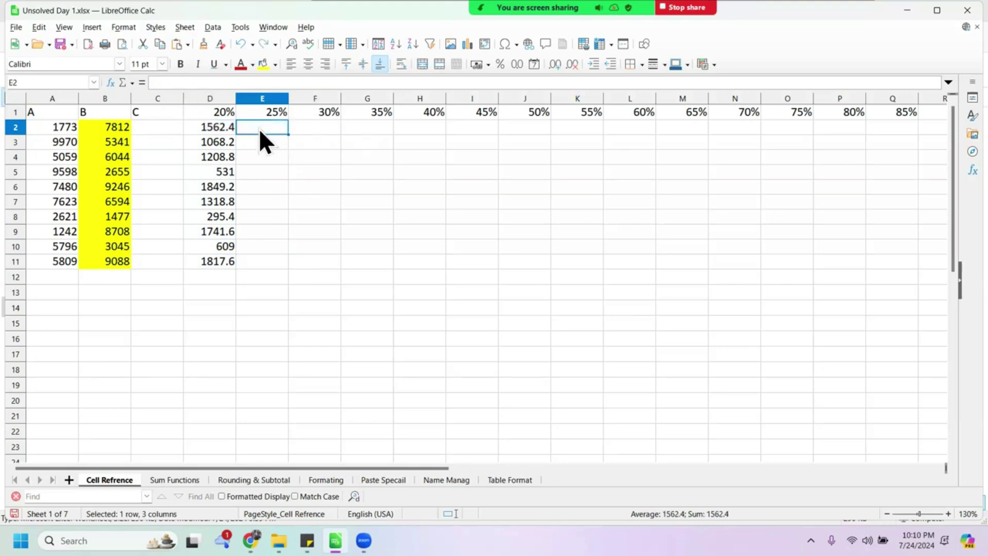
Try locking the row of the B reference in D2 with the formula =B$2*D$1
{"action": "left_click", "coordinate": [223, 132]}
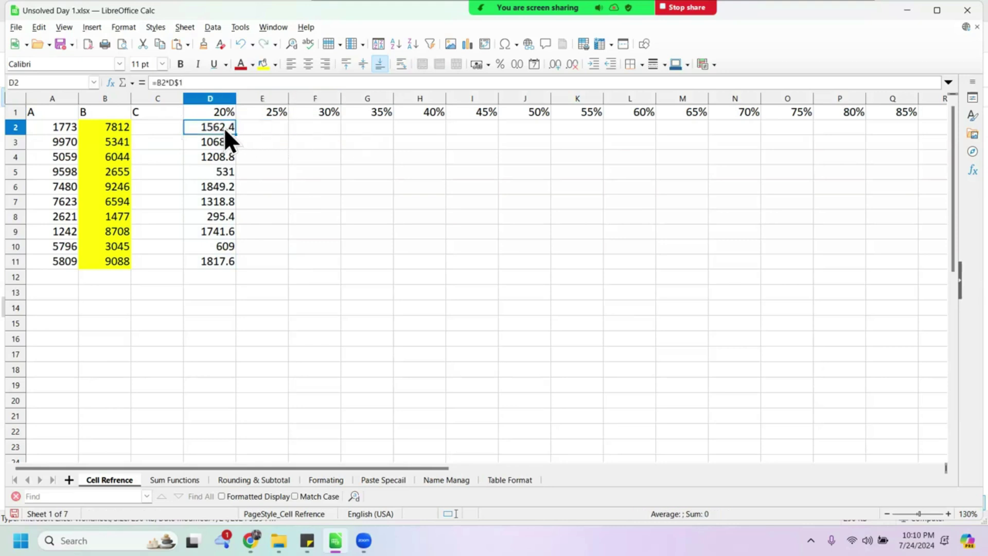
{"action": "left_click", "coordinate": [158, 80]}
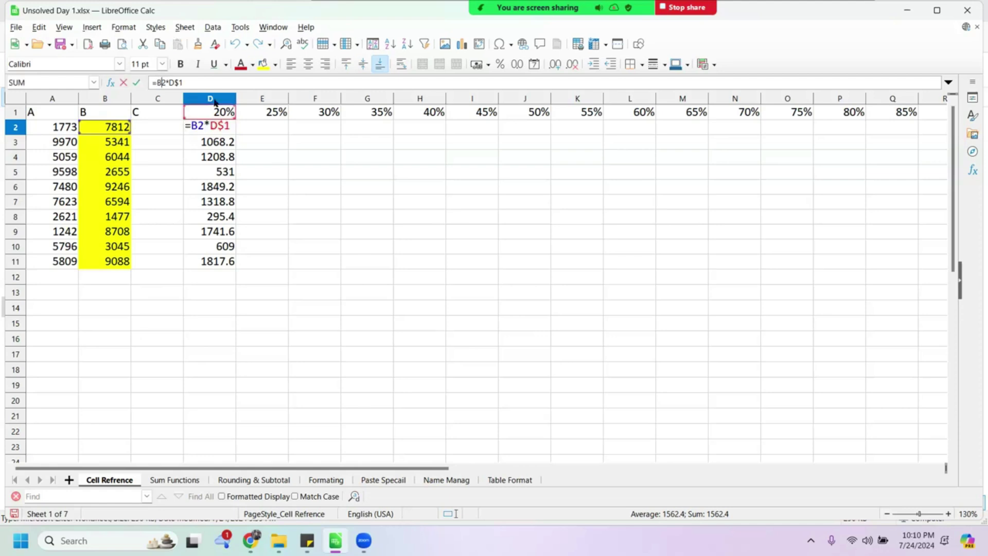
{"action": "type", "text": "$"}
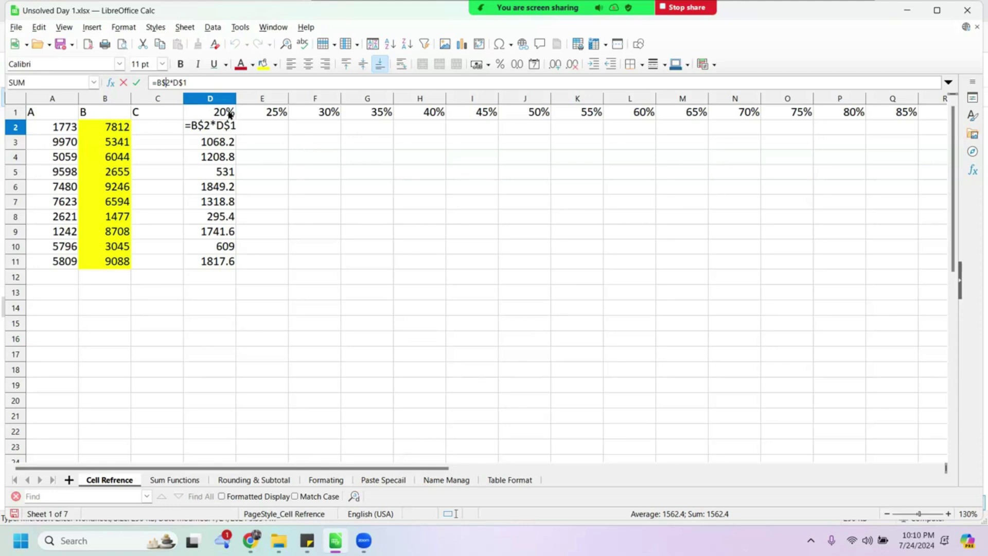
{"action": "key", "text": "Return"}
Change the D2 formula to =$B2*D$1 so column B is locked instead of row 2
{"action": "left_click", "coordinate": [230, 128]}
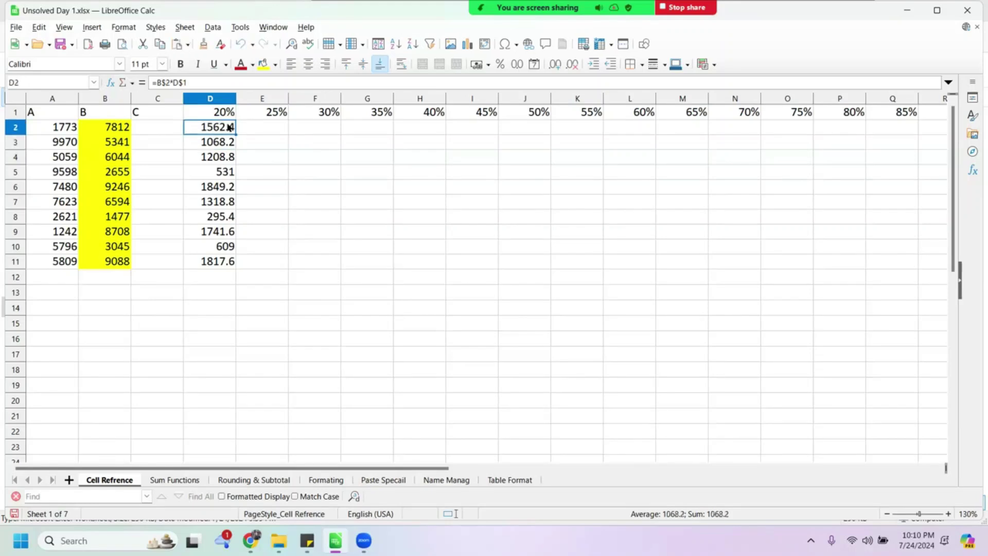
{"action": "left_click", "coordinate": [166, 83]}
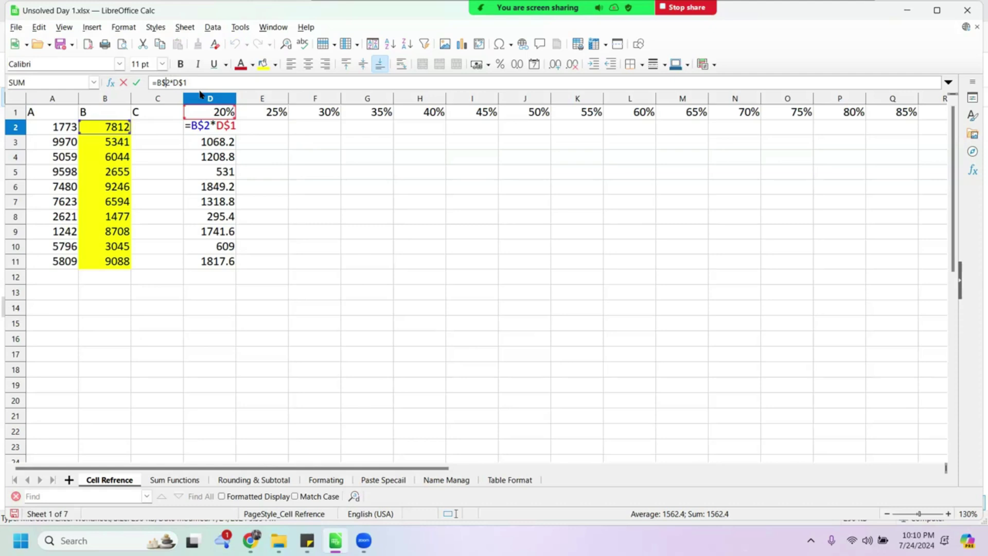
{"action": "key", "text": "BackSpace"}
{"action": "key", "text": "BackSpace"}
{"action": "type", "text": "B"}
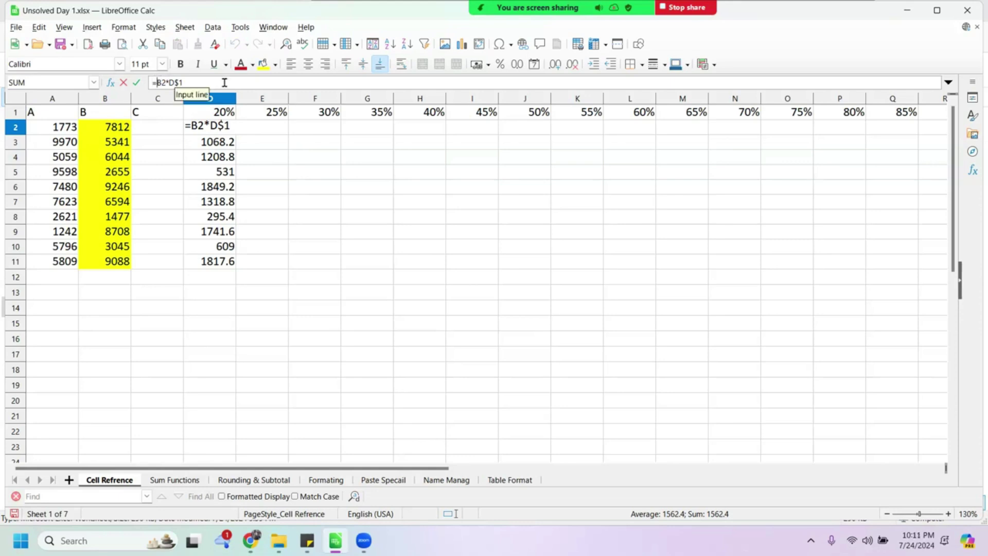
{"action": "type", "text": "$"}
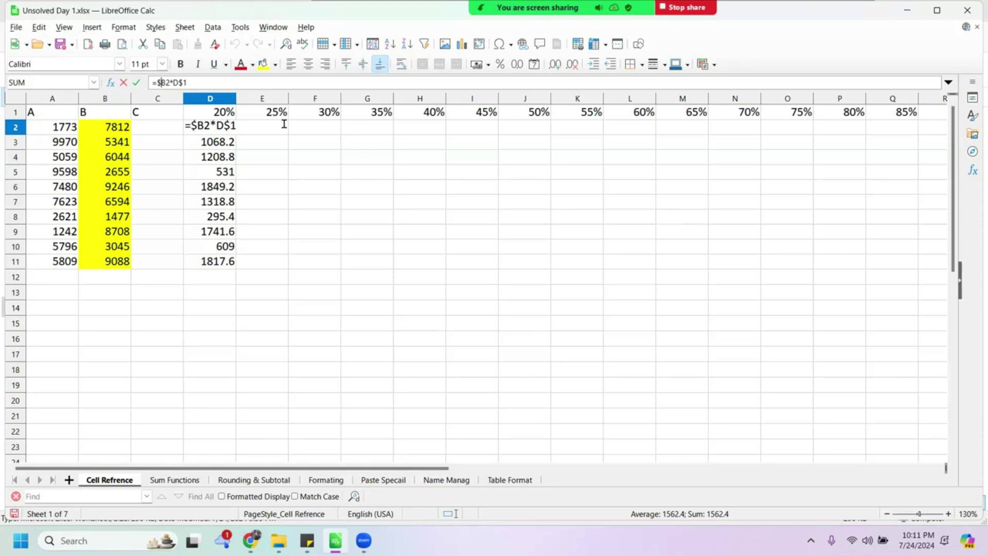
{"action": "key", "text": "Return"}
Fill the D2 formula across row 2 through Q2, under the 85% header
{"action": "left_click", "coordinate": [230, 132]}
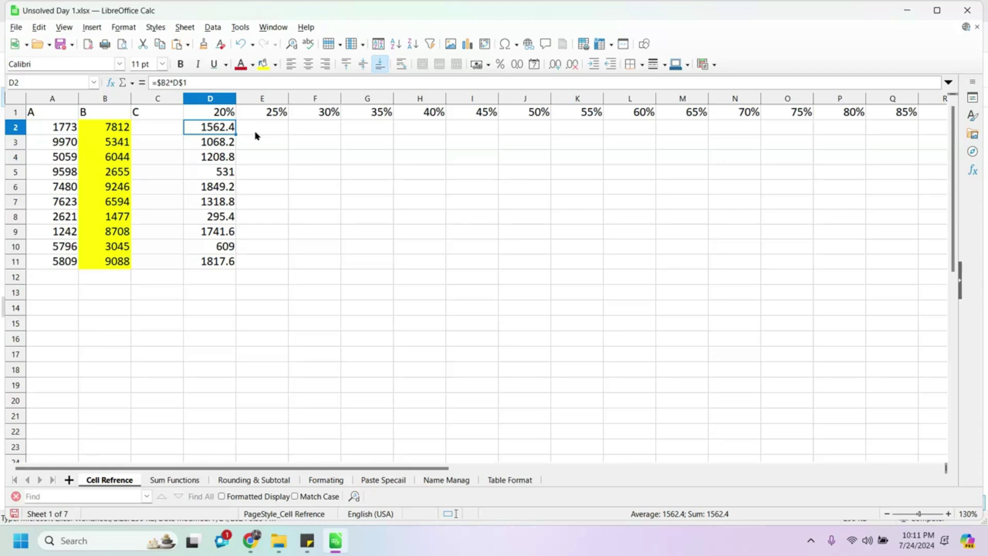
{"action": "left_click", "coordinate": [256, 133]}
{"action": "left_click", "coordinate": [230, 132]}
{"action": "left_click_drag", "start_coordinate": [236, 134], "coordinate": [706, 147]}
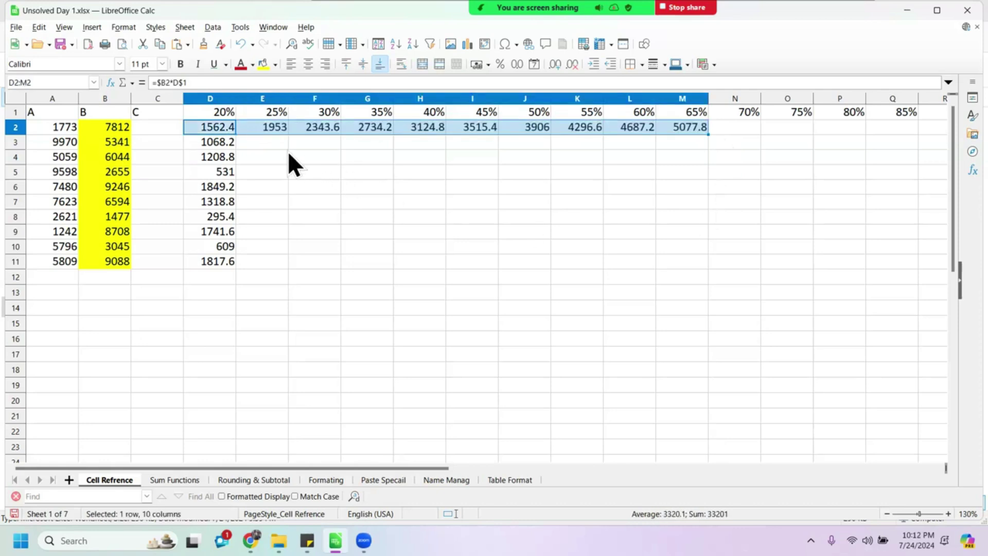
{"action": "left_click", "coordinate": [255, 154]}
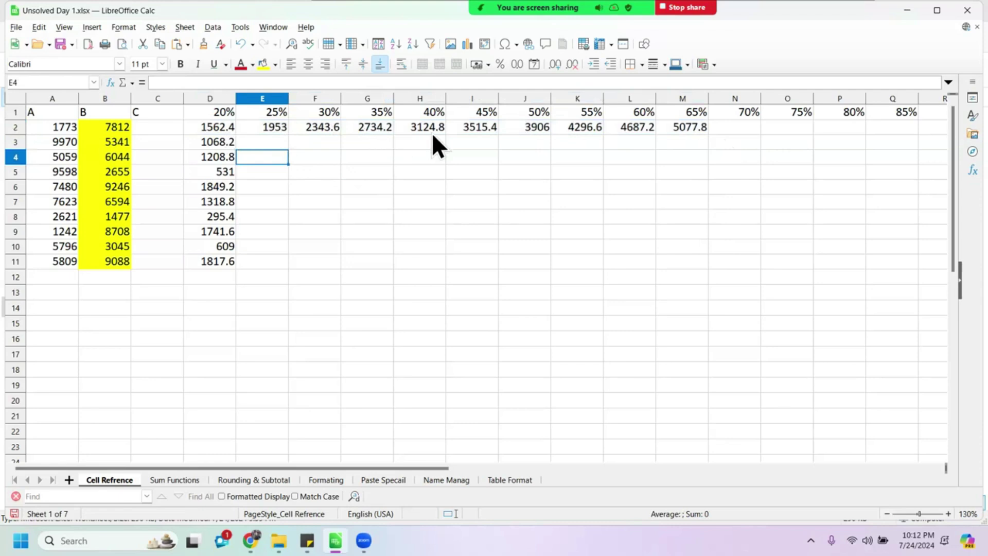
{"action": "left_click", "coordinate": [700, 129]}
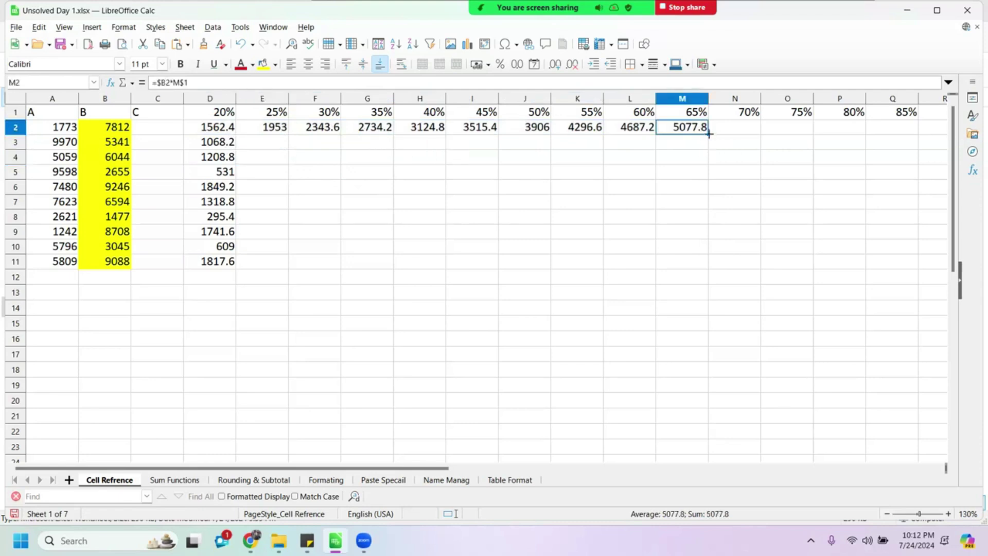
{"action": "left_click_drag", "start_coordinate": [709, 134], "coordinate": [910, 138]}
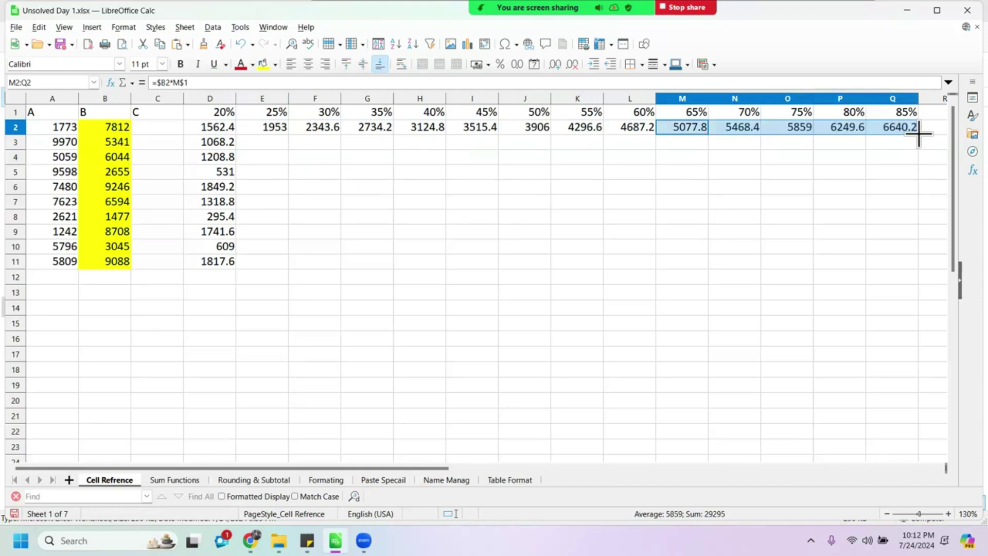
Fill the formulas in E2:Q2 down through row 11 to complete the percentage table
{"action": "left_click", "coordinate": [266, 129]}
{"action": "key", "text": "shift+Right"}
{"action": "key", "text": "shift+Right"}
{"action": "key", "text": "shift+Right"}
{"action": "key", "text": "shift+Right"}
{"action": "key", "text": "shift+Right"}
{"action": "key", "text": "shift+Right"}
{"action": "key", "text": "shift+Right"}
{"action": "key", "text": "shift+Right"}
{"action": "key", "text": "shift+Right"}
{"action": "key", "text": "shift+Right"}
{"action": "key", "text": "shift+Right"}
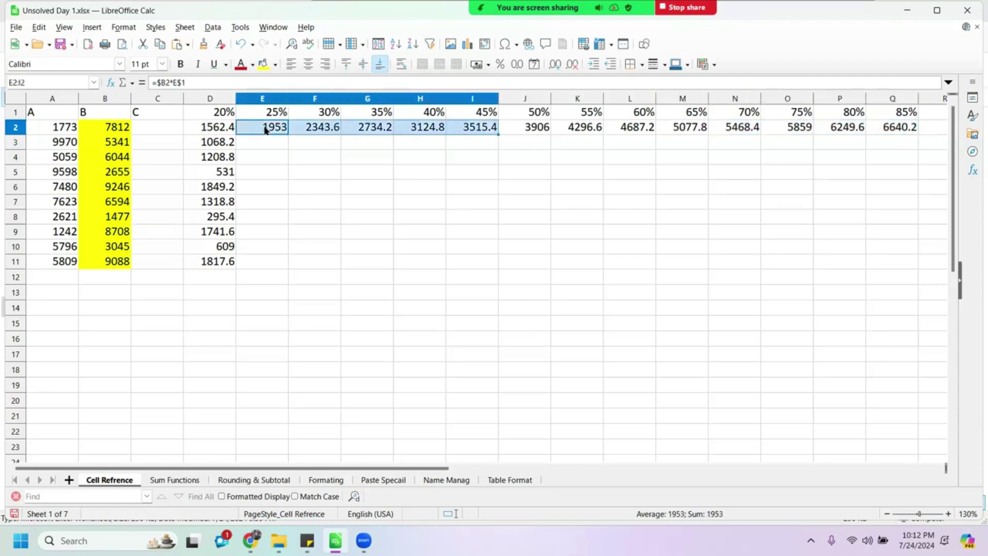
{"action": "key", "text": "shift+Right"}
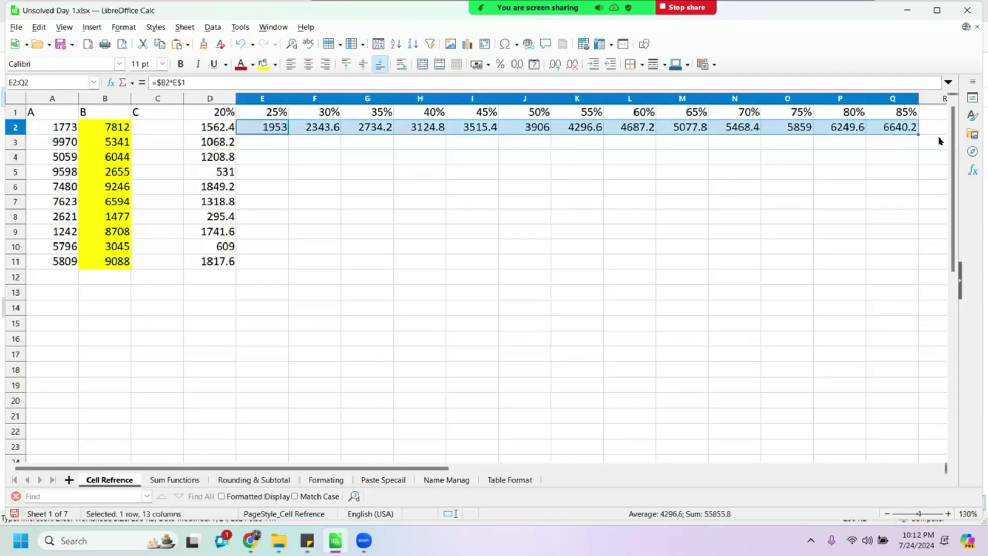
{"action": "left_click_drag", "start_coordinate": [920, 135], "coordinate": [918, 271]}
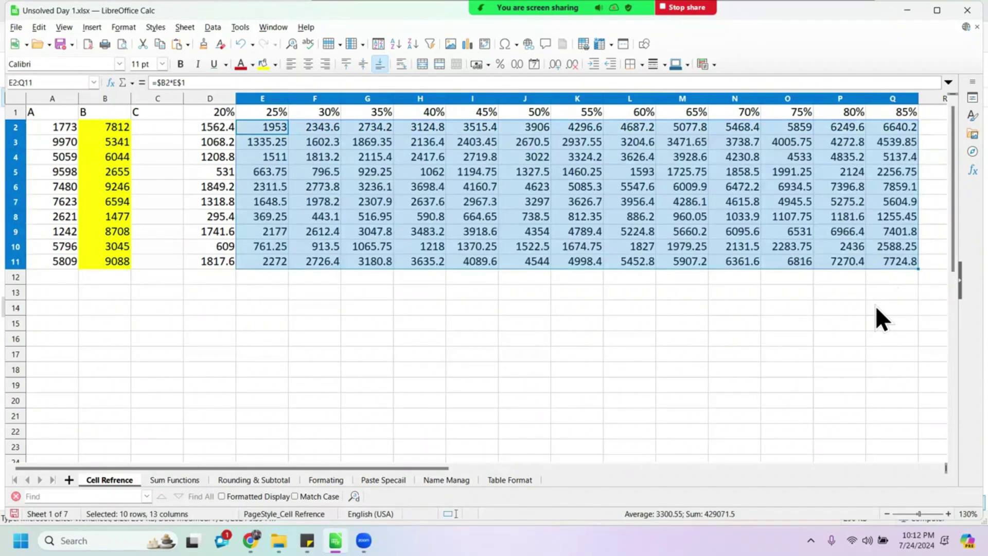
Examine the mixed references in the formulas of cells H7 and M7
{"action": "left_click", "coordinate": [512, 298]}
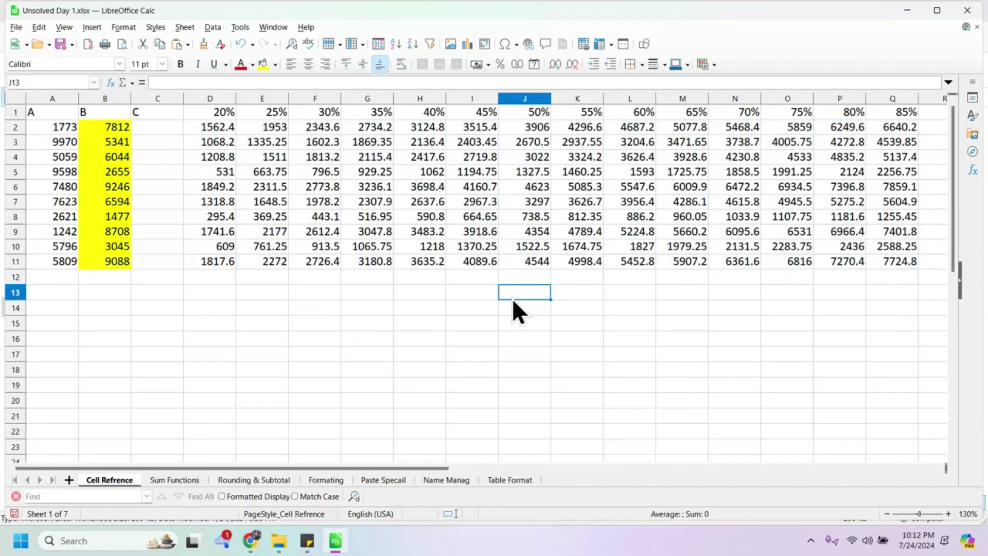
{"action": "left_click", "coordinate": [440, 203]}
{"action": "left_click", "coordinate": [674, 201]}
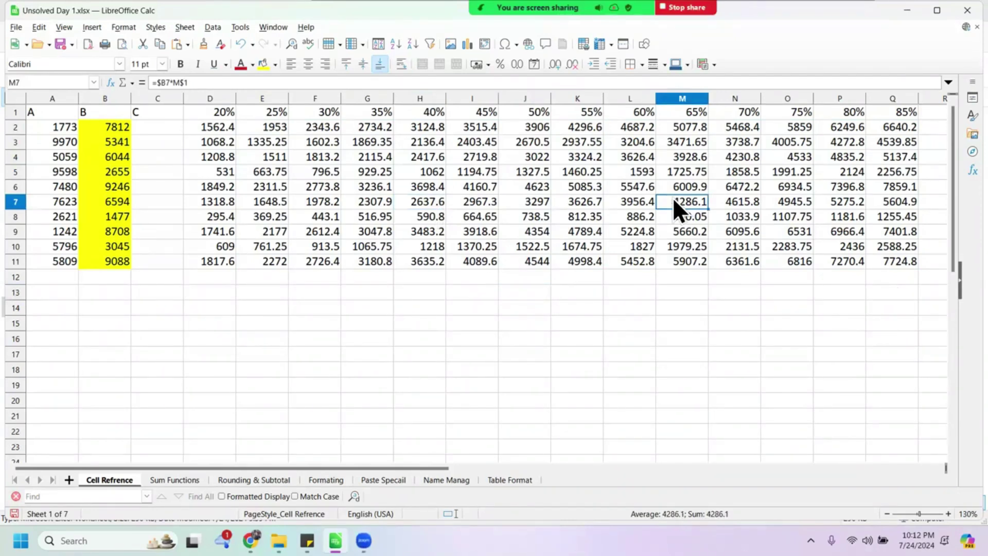
Examine the mixed references in the formulas of cells N10 and P10
{"action": "left_click", "coordinate": [758, 246]}
{"action": "left_click", "coordinate": [816, 245]}
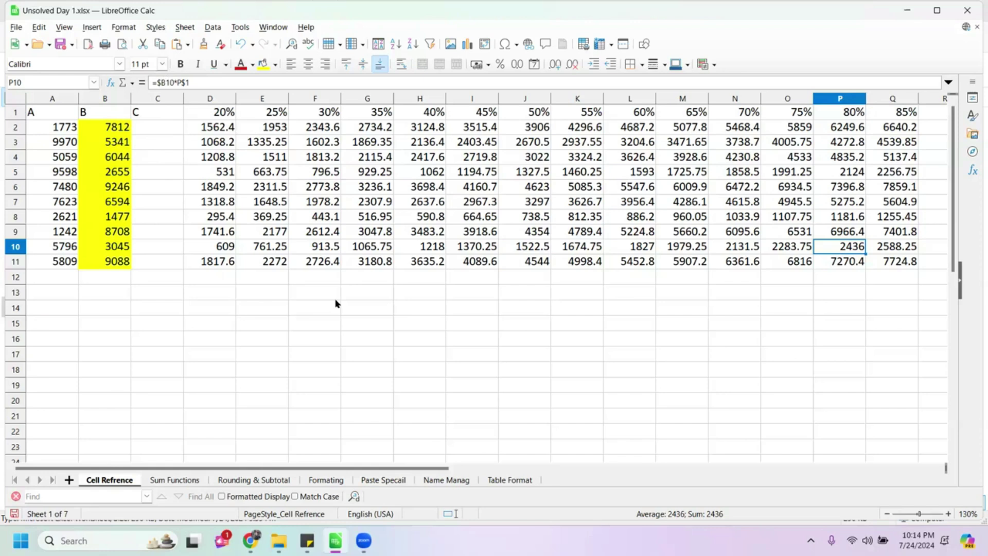
Change the D2 formula to =$B$2*D$1 so that both the column and row of B2 are locked
{"action": "left_click", "coordinate": [202, 132]}
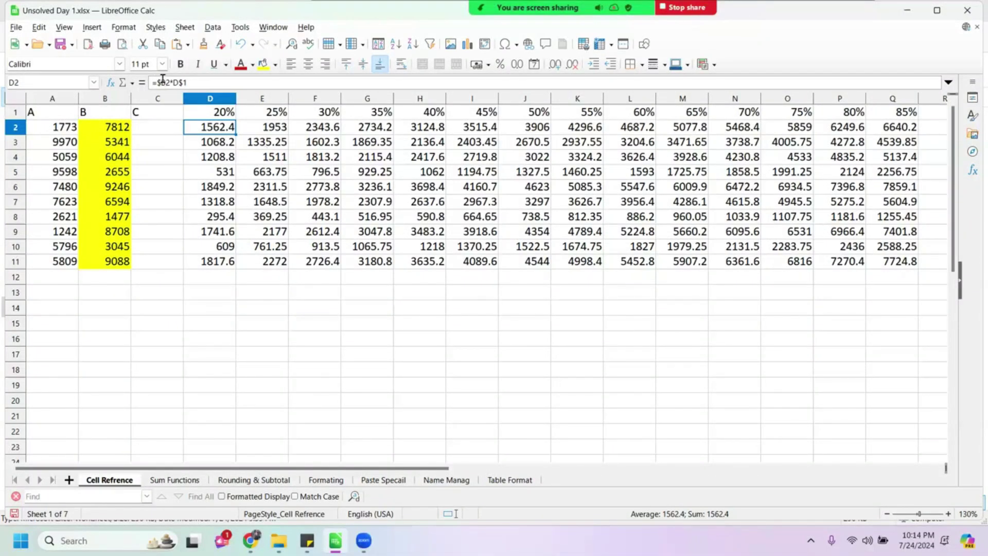
{"action": "left_click", "coordinate": [184, 82]}
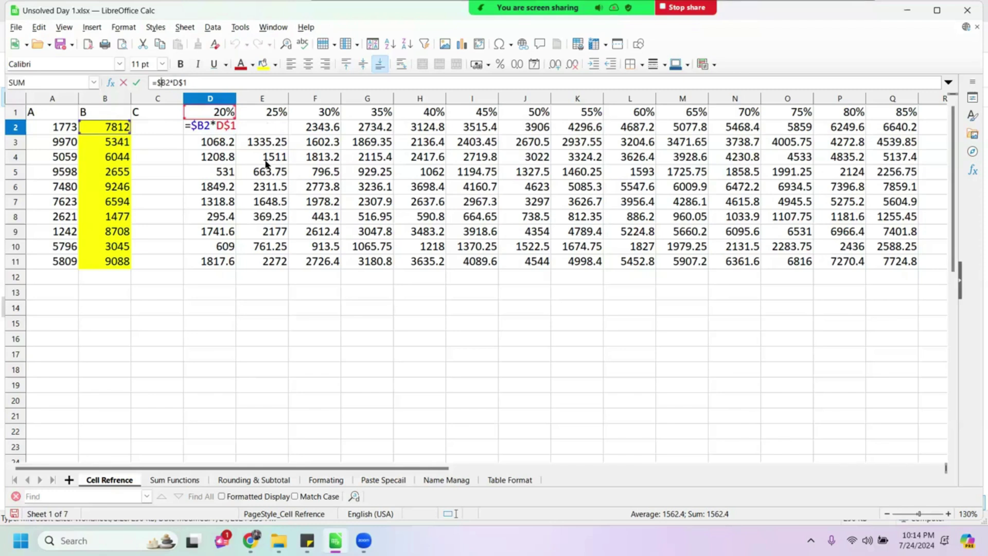
{"action": "key", "text": "shift+F4"}
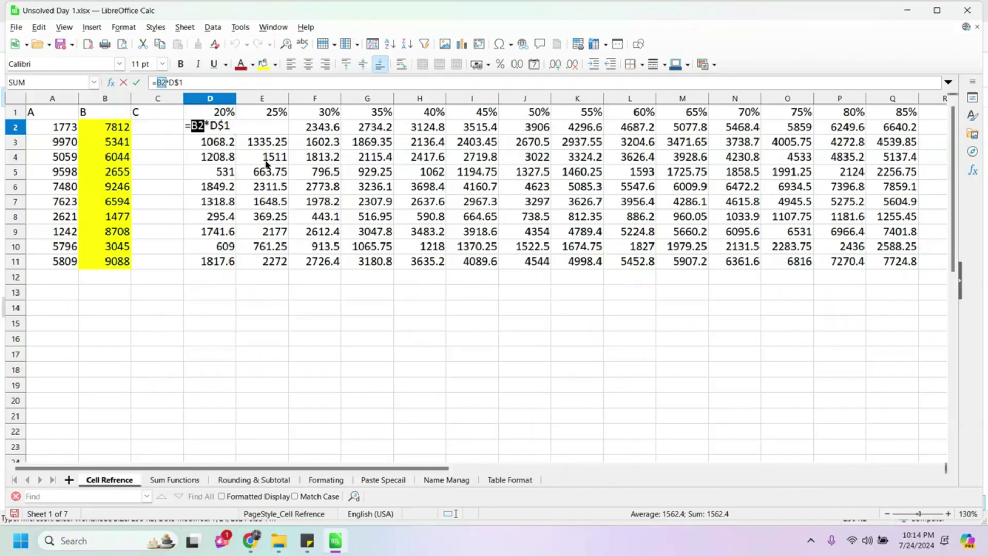
{"action": "key", "text": "shift+F4"}
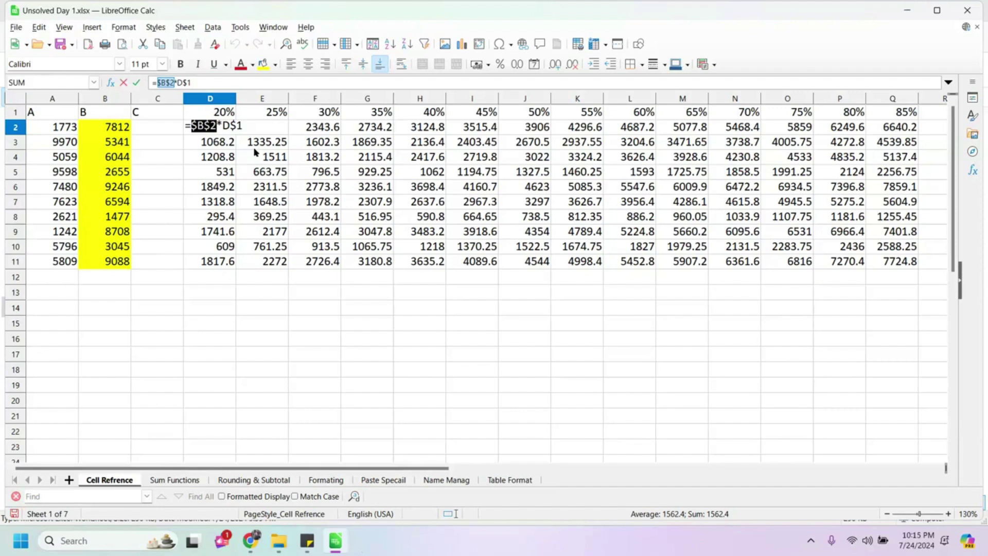
{"action": "key", "text": "Return"}
{"action": "left_click", "coordinate": [205, 131]}
Clear the percentage formulas in E2:Q11
{"action": "left_click", "coordinate": [270, 128]}
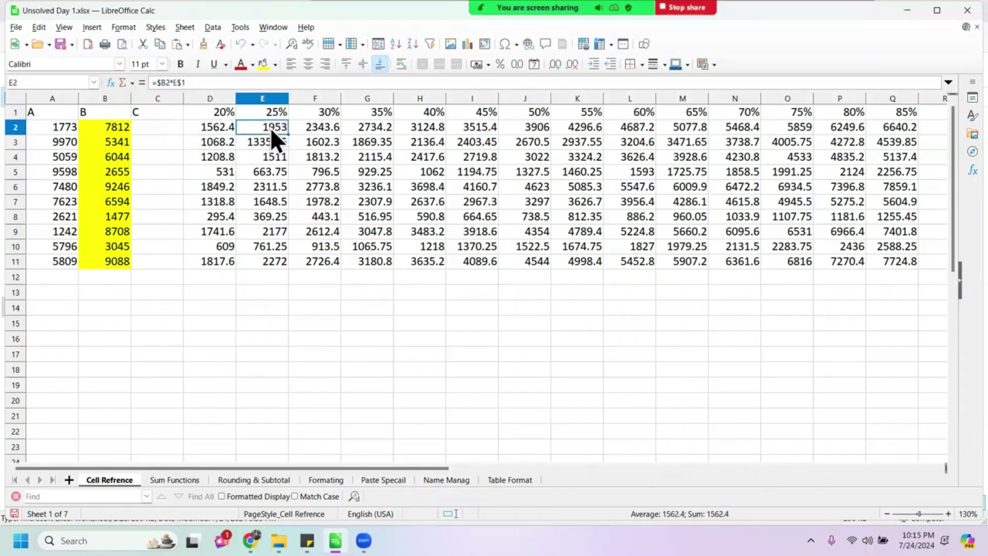
{"action": "key", "text": "shift+Right"}
{"action": "key", "text": "shift+Right"}
{"action": "key", "text": "shift+Right"}
{"action": "key", "text": "ctrl+shift+Right"}
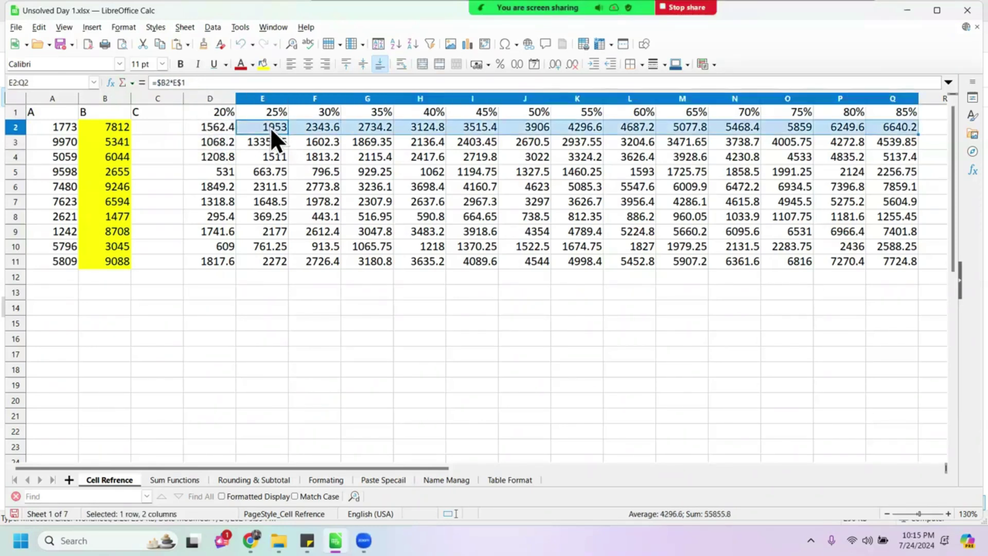
{"action": "key", "text": "shift+Down"}
{"action": "key", "text": "shift+Down"}
{"action": "key", "text": "shift+Down"}
{"action": "key", "text": "shift+Down"}
{"action": "key", "text": "shift+Down"}
{"action": "key", "text": "shift+Down"}
{"action": "key", "text": "shift+Down"}
{"action": "key", "text": "shift+Down"}
{"action": "key", "text": "shift+Down"}
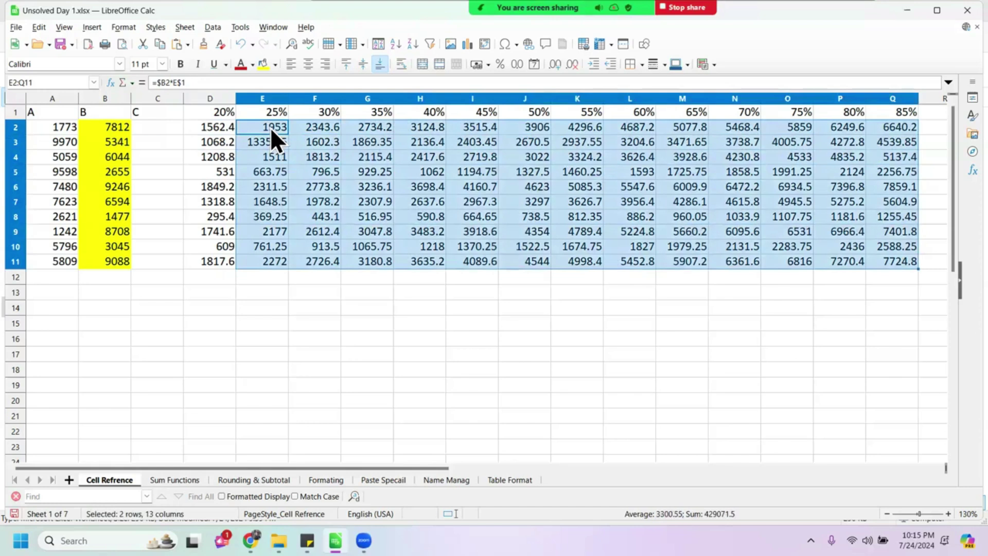
{"action": "key", "text": "Delete"}
Clear the formulas below D2 in the 20% column, cells D3:D11
{"action": "left_click", "coordinate": [217, 140]}
{"action": "key", "text": "shift+Down"}
{"action": "key", "text": "shift+Down"}
{"action": "key", "text": "shift+Down"}
{"action": "key", "text": "shift+Down"}
{"action": "key", "text": "shift+Down"}
{"action": "key", "text": "shift+Down"}
{"action": "key", "text": "shift+Down"}
{"action": "key", "text": "shift+Down"}
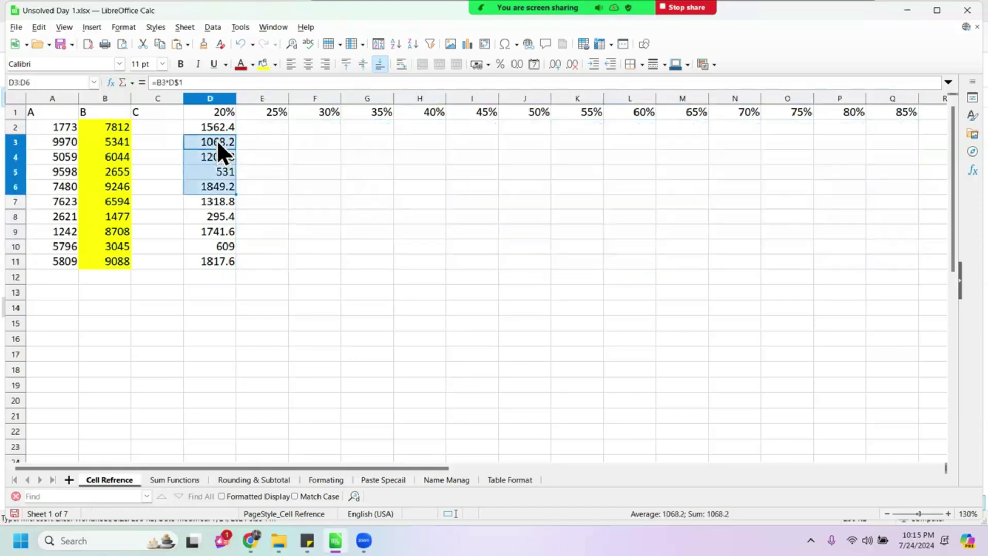
{"action": "key", "text": "Delete"}
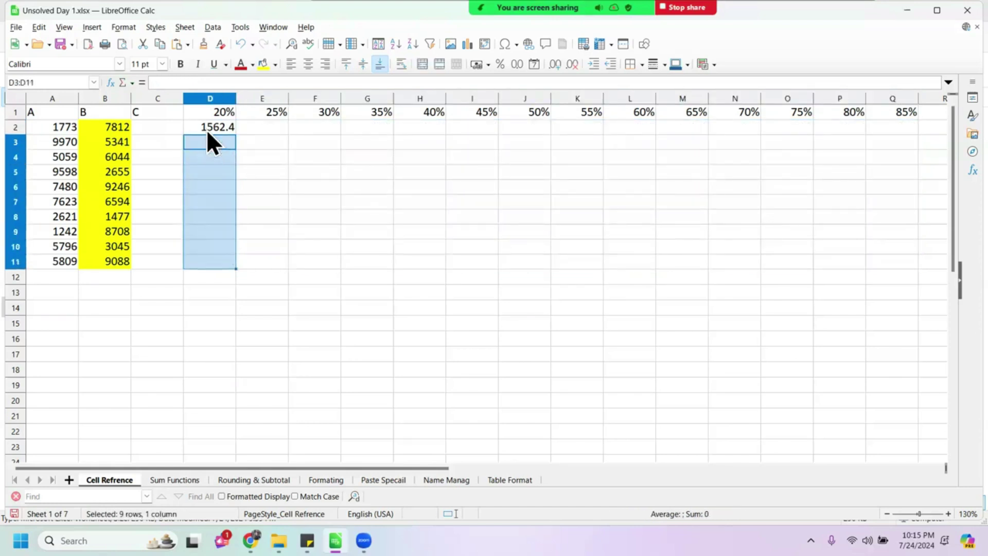
Fill the absolute-reference formula from D2 down to D3 and across row 2 through F2
{"action": "left_click", "coordinate": [217, 127]}
{"action": "left_click_drag", "start_coordinate": [236, 134], "coordinate": [240, 147]}
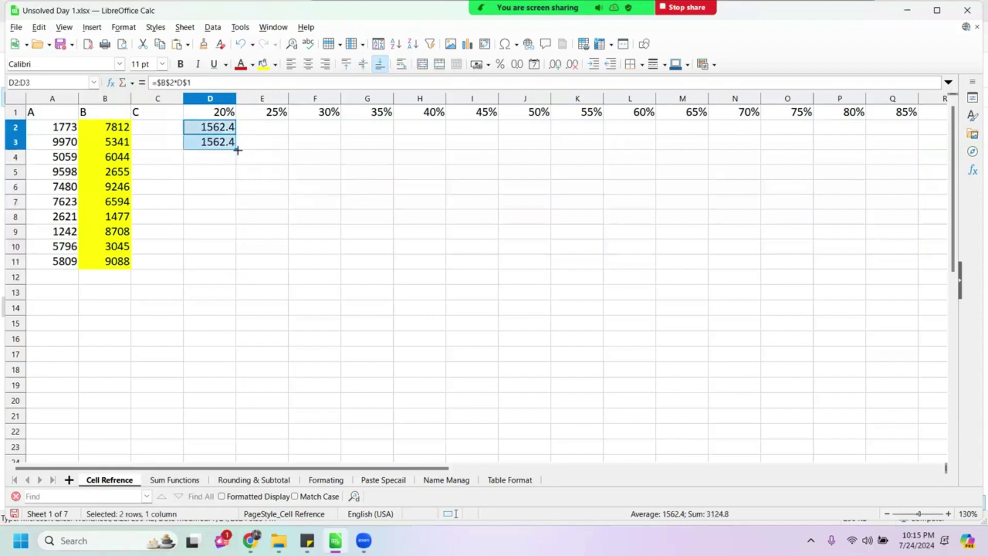
{"action": "left_click_drag", "start_coordinate": [242, 157], "coordinate": [233, 242]}
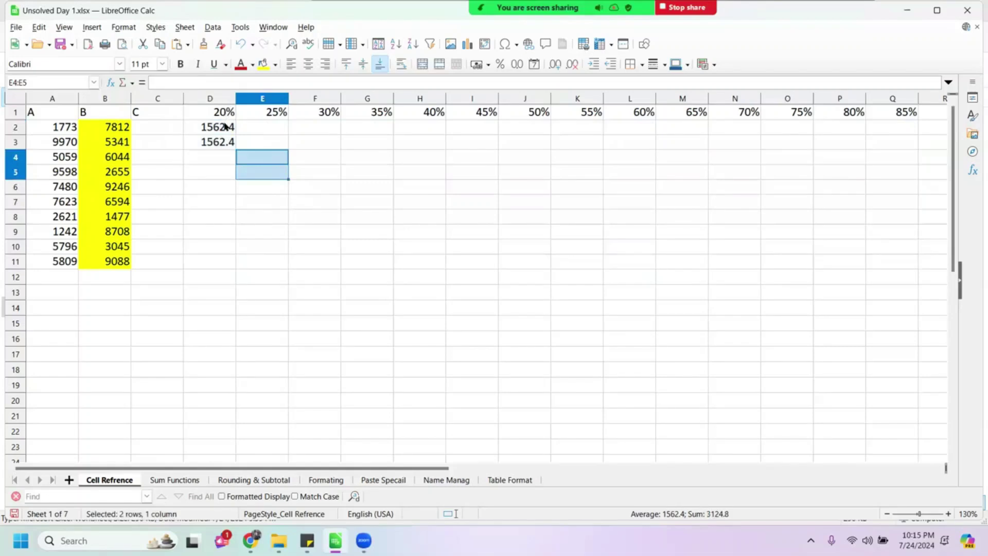
{"action": "left_click", "coordinate": [225, 125]}
{"action": "left_click_drag", "start_coordinate": [236, 131], "coordinate": [444, 205]}
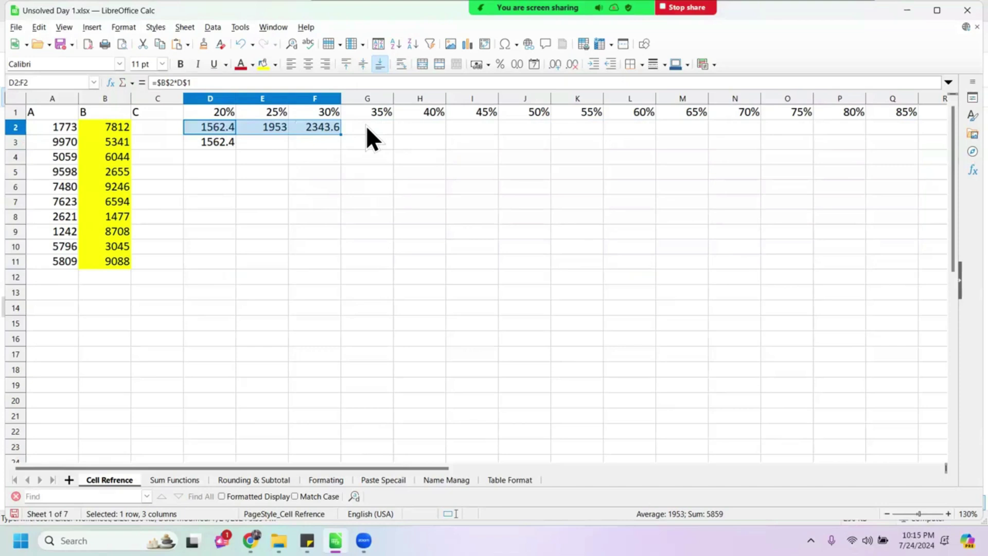
Fill the D3 formula across row 3 through I3, under the 45% header
{"action": "left_click", "coordinate": [226, 141]}
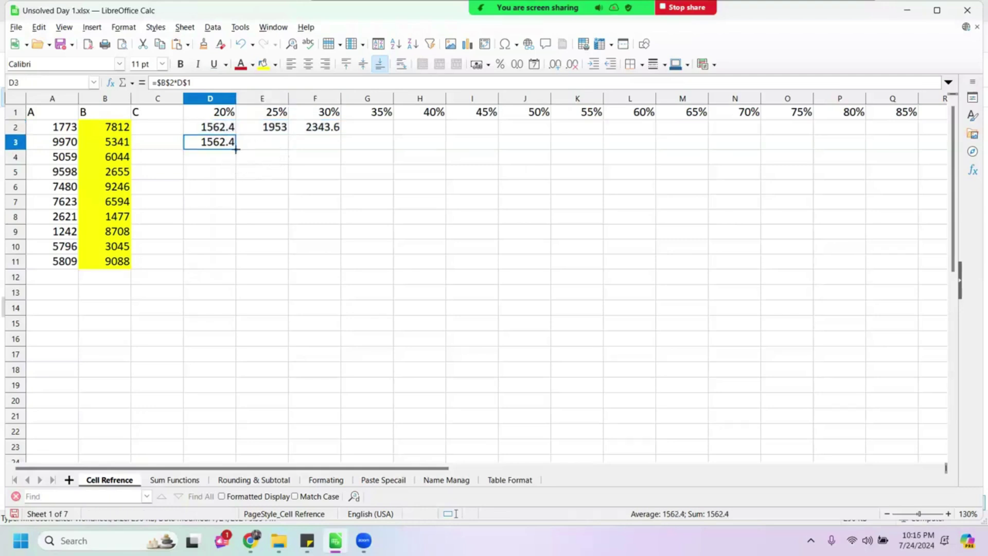
{"action": "left_click_drag", "start_coordinate": [236, 150], "coordinate": [343, 147]}
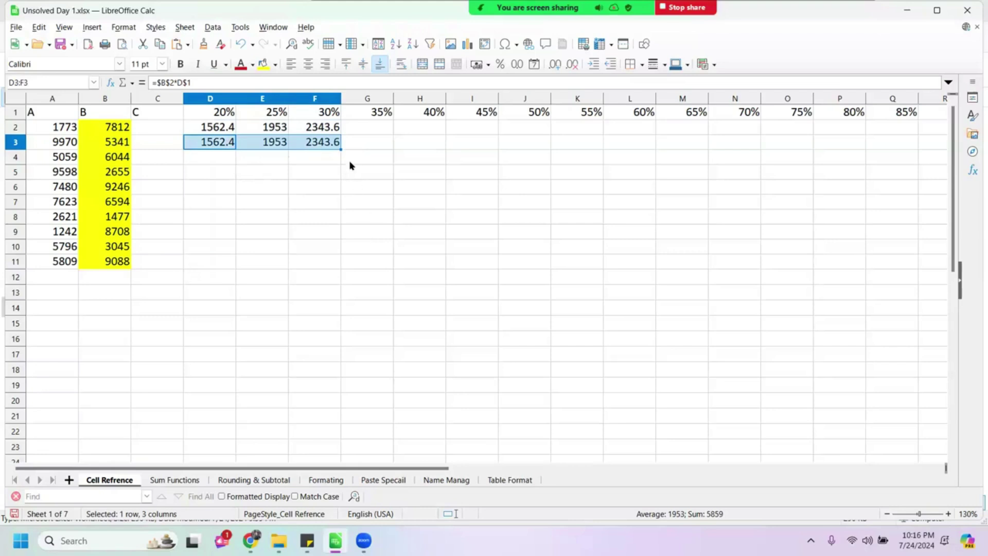
{"action": "left_click_drag", "start_coordinate": [340, 149], "coordinate": [460, 202]}
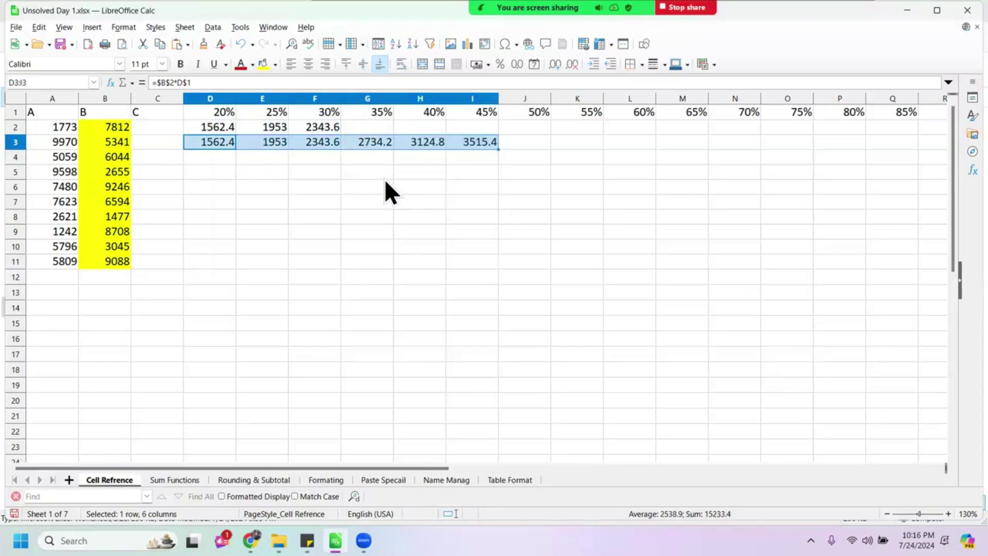
Undo the fills across rows 2 and 3 and clear cell D3, keeping only the D2 formula
{"action": "key", "text": "ctrl+z"}
{"action": "key", "text": "ctrl+z"}
{"action": "key", "text": "ctrl+z"}
{"action": "left_click", "coordinate": [233, 140]}
{"action": "key", "text": "Delete"}
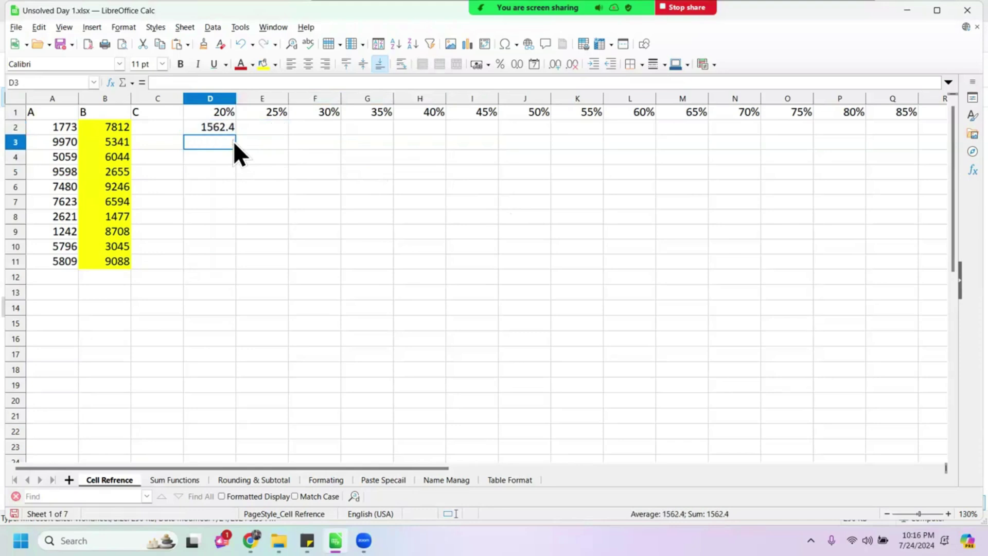
Examine the absolute and mixed references in the D2 formula
{"action": "left_click", "coordinate": [206, 124]}
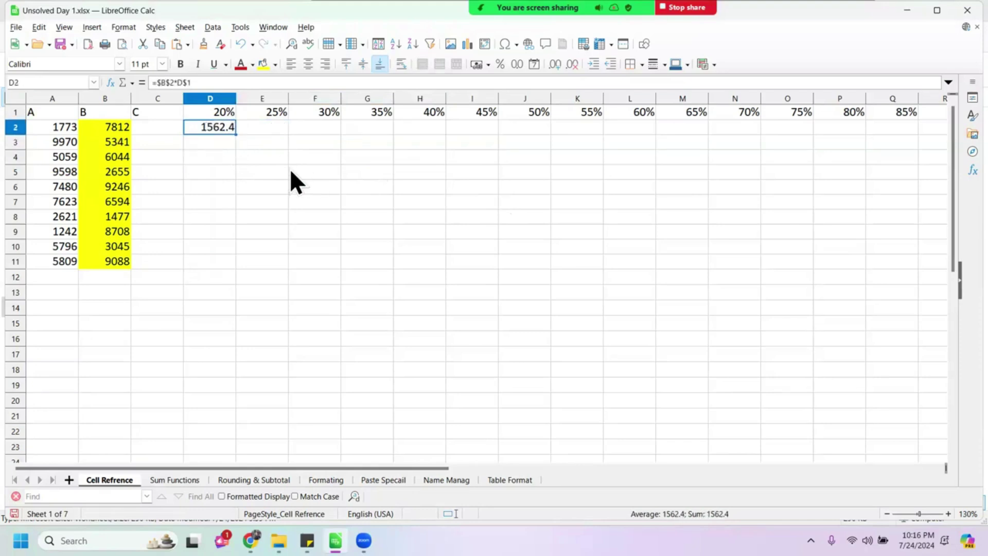
{"action": "left_click", "coordinate": [171, 83]}
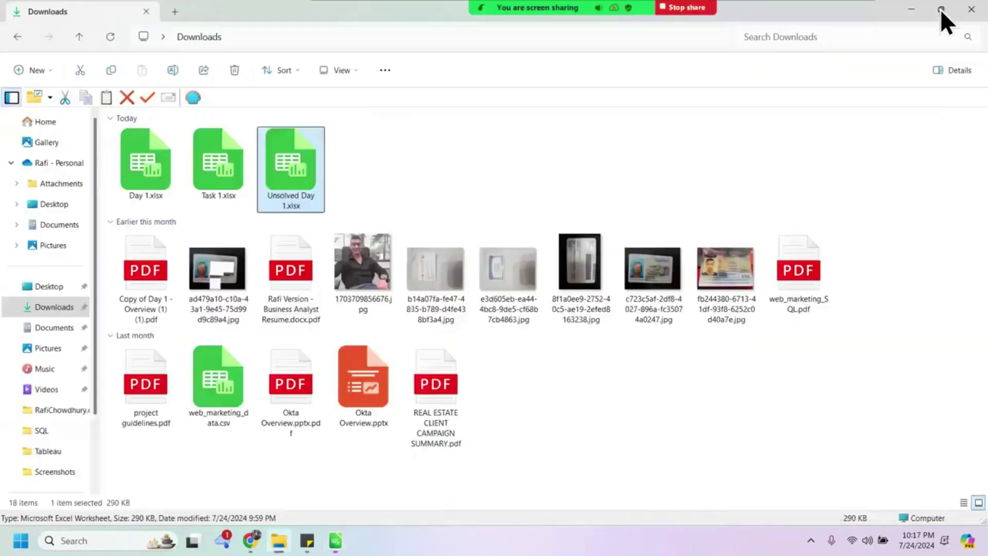
{"action": "left_click", "coordinate": [967, 9]}
{"action": "key", "text": "alt+Tab"}
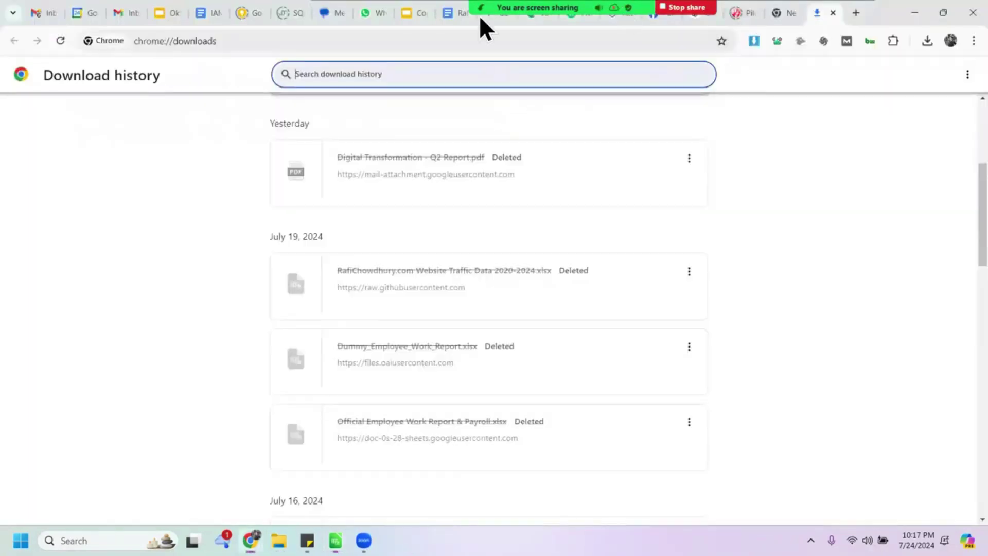
{"action": "mouse_move", "coordinate": [594, 20]}
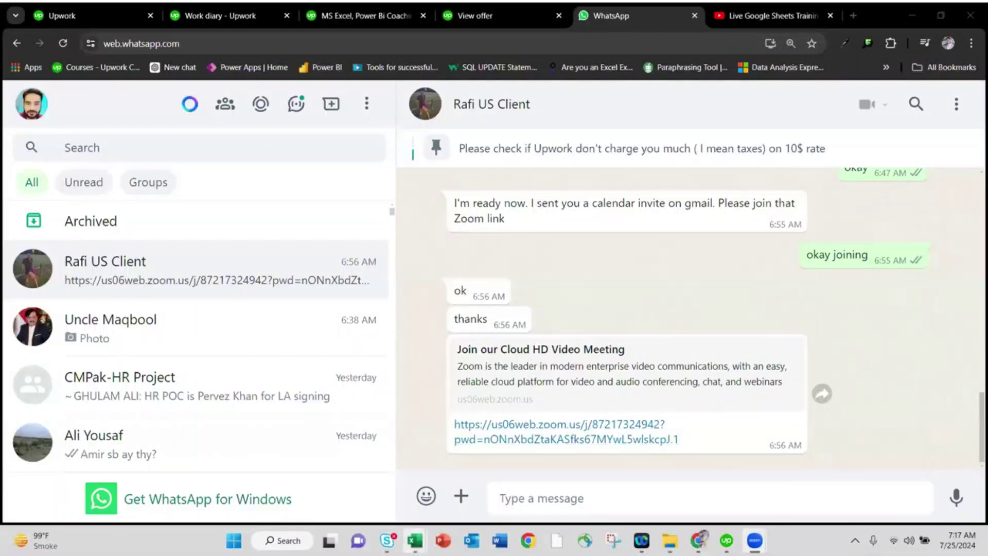
Switch to the Book1 workbook in Excel and add a new worksheet
{"action": "mouse_move", "coordinate": [414, 541]}
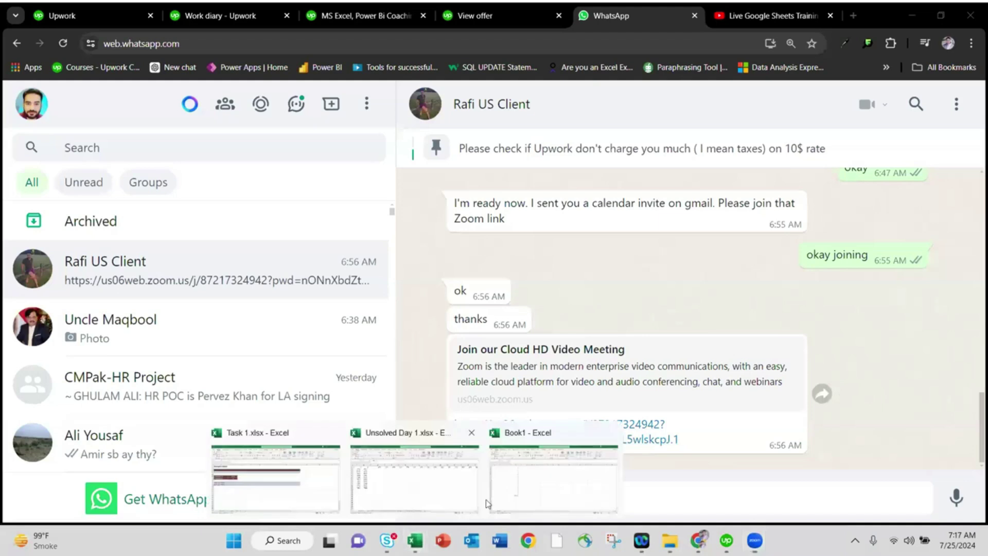
{"action": "left_click", "coordinate": [527, 499]}
{"action": "left_click", "coordinate": [146, 503]}
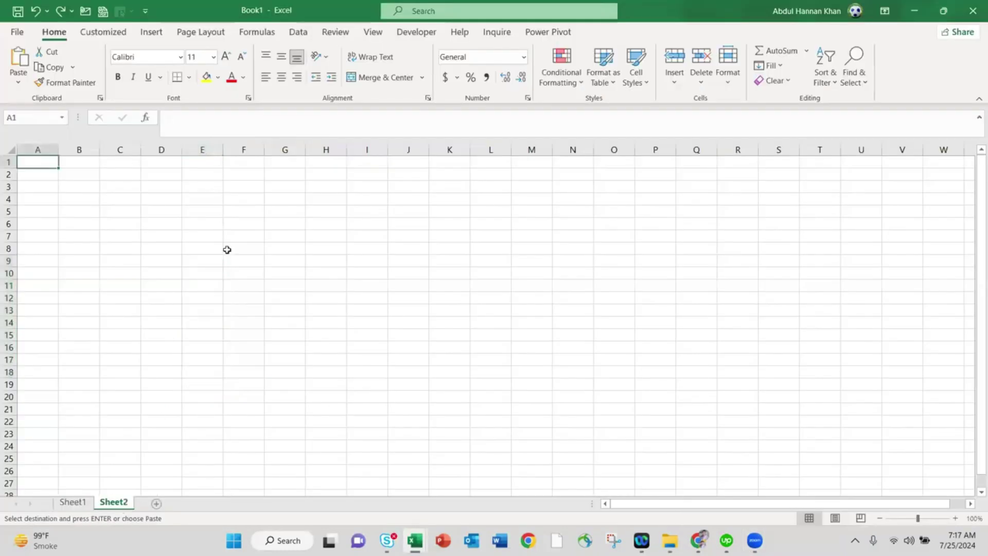
Select cell C3 on the empty sheet, then move the active cell across row 3 to G3 and back to C3
{"action": "left_click", "coordinate": [235, 225]}
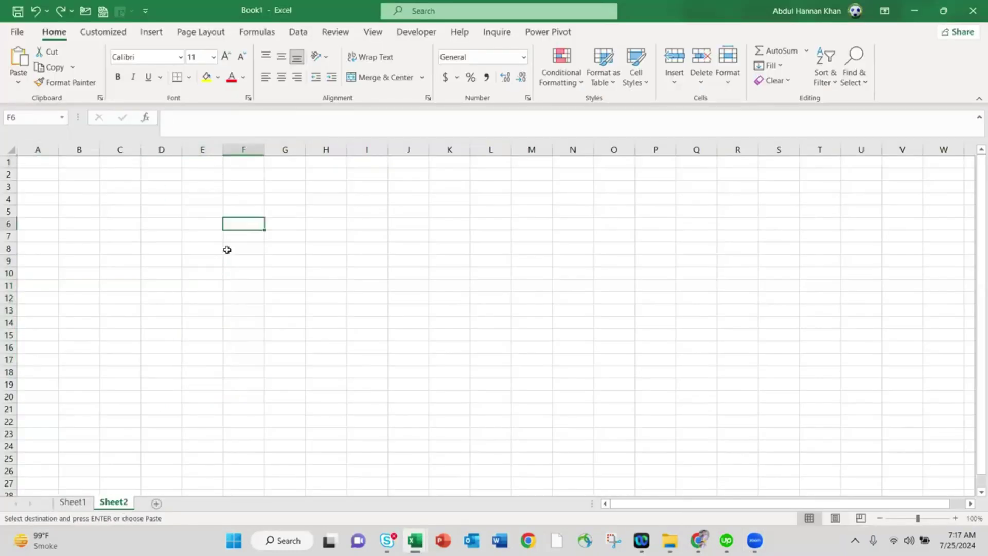
{"action": "left_click", "coordinate": [129, 184]}
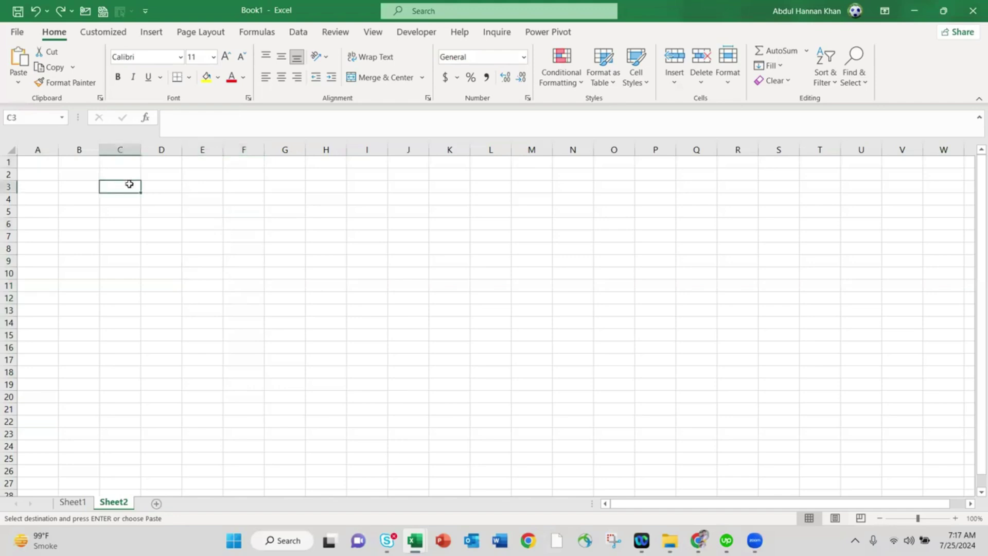
{"action": "key", "text": "Right"}
{"action": "key", "text": "Right"}
{"action": "key", "text": "Right"}
{"action": "key", "text": "Right"}
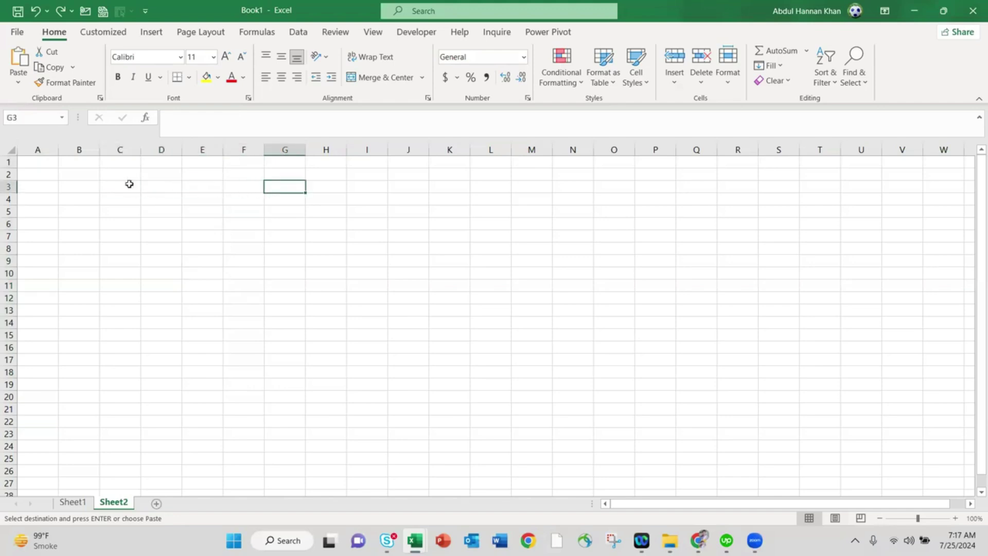
{"action": "key", "text": "Left"}
{"action": "key", "text": "Left"}
{"action": "key", "text": "Left"}
{"action": "key", "text": "Left"}
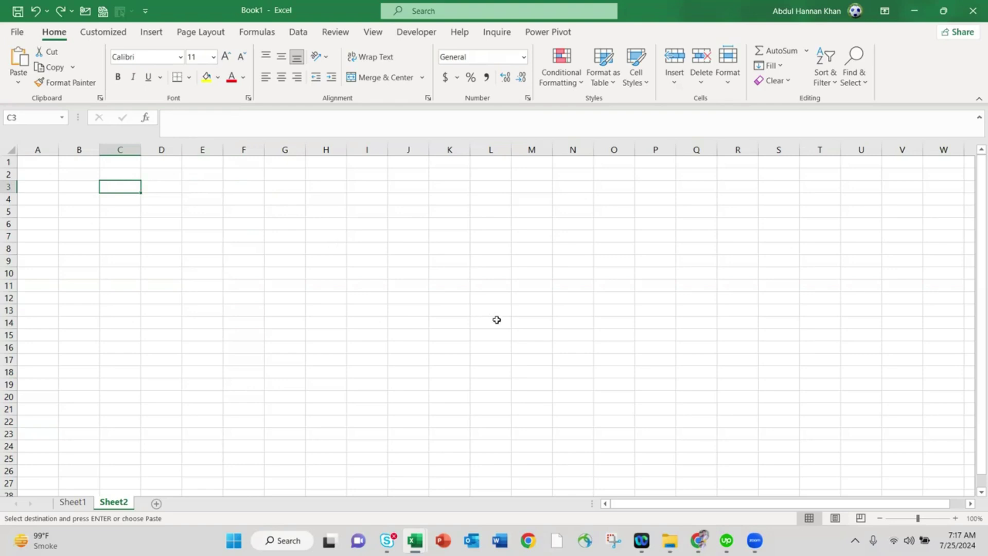
Switch to the Task 1.xlsx workbook and look through its Comm, Sales, GP and Instructions sheets
{"action": "mouse_move", "coordinate": [421, 535]}
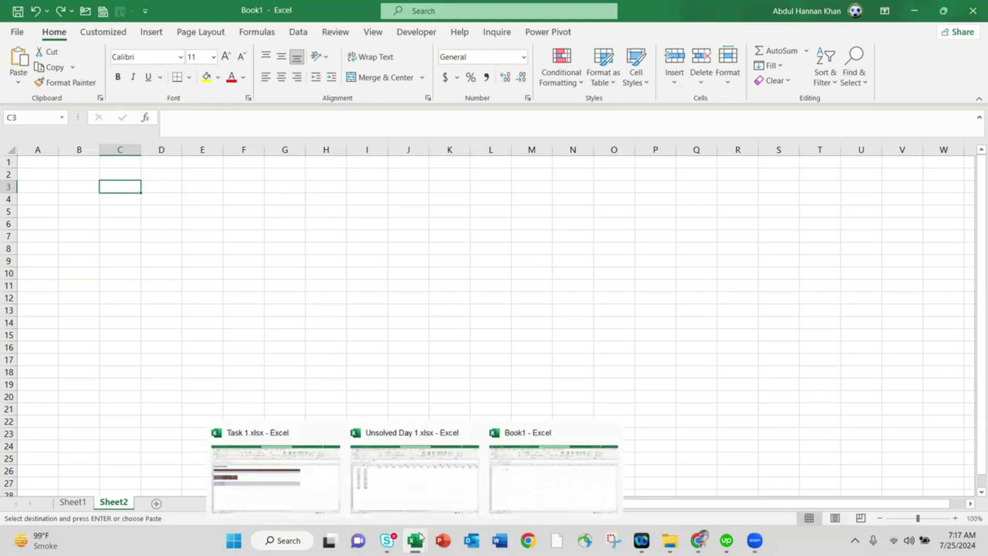
{"action": "left_click", "coordinate": [309, 495]}
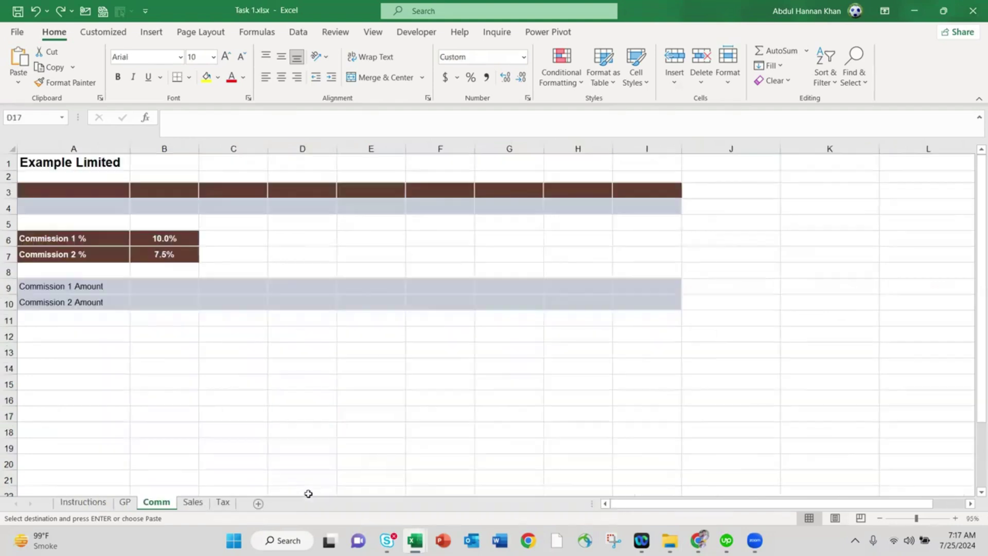
{"action": "left_click", "coordinate": [196, 341]}
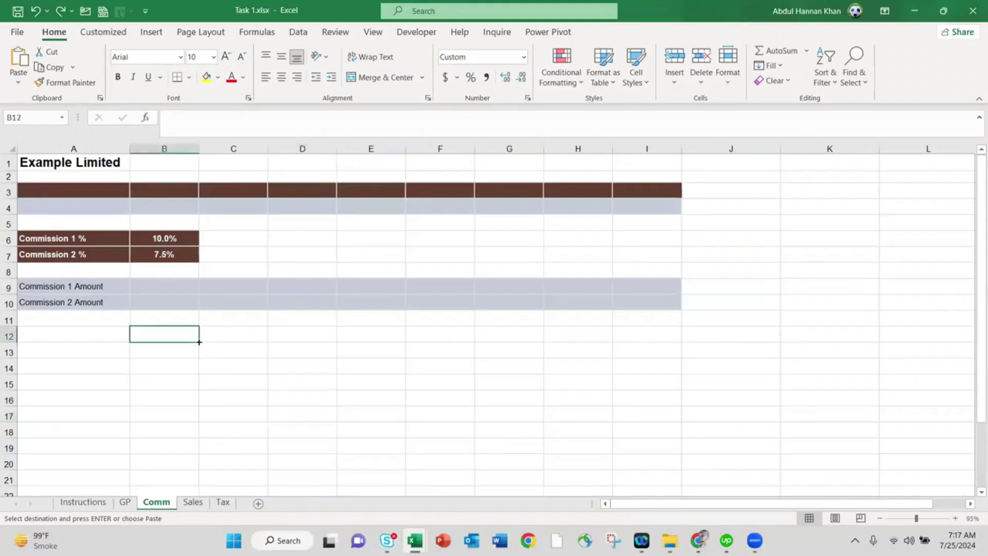
{"action": "left_click", "coordinate": [190, 503]}
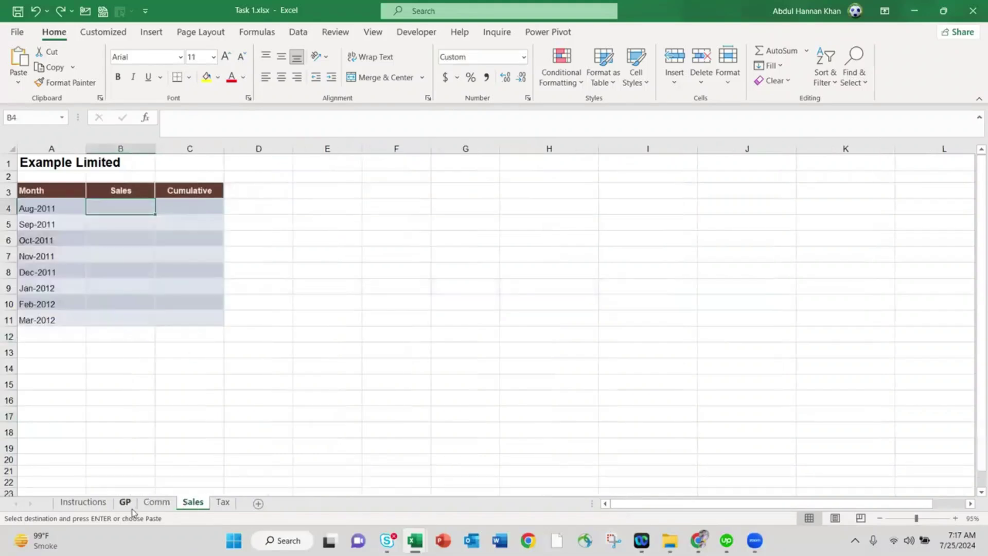
{"action": "left_click", "coordinate": [125, 502]}
{"action": "left_click", "coordinate": [87, 503]}
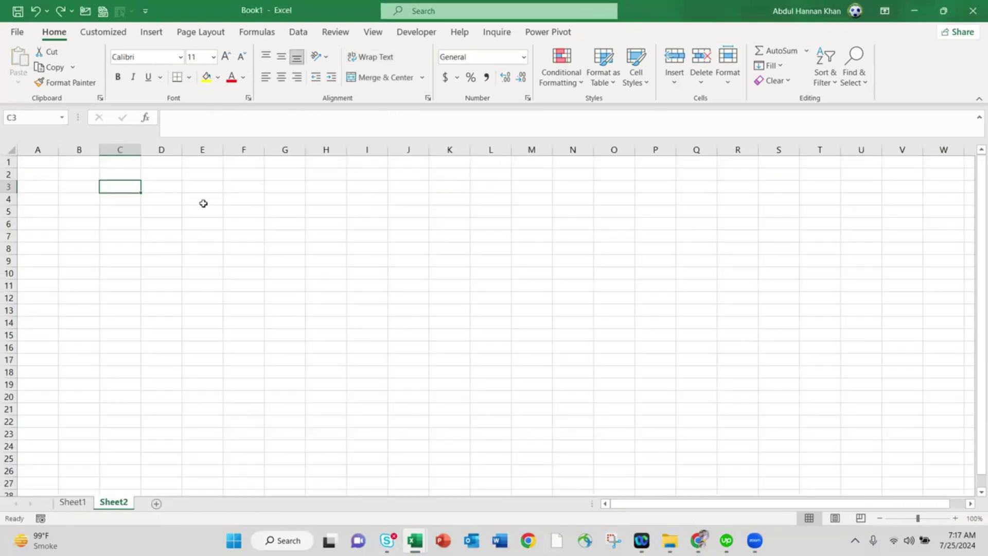
Select cell E4 on Sheet2 of Book1 and move the active cell one cell at a time to C2
{"action": "left_click", "coordinate": [204, 203]}
{"action": "key", "text": "Up"}
{"action": "key", "text": "Left"}
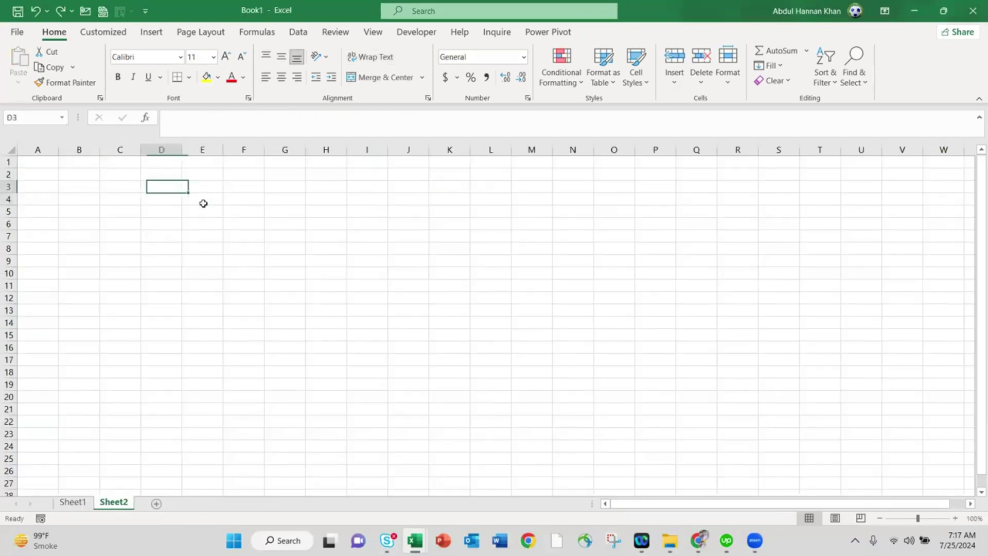
{"action": "key", "text": "Up"}
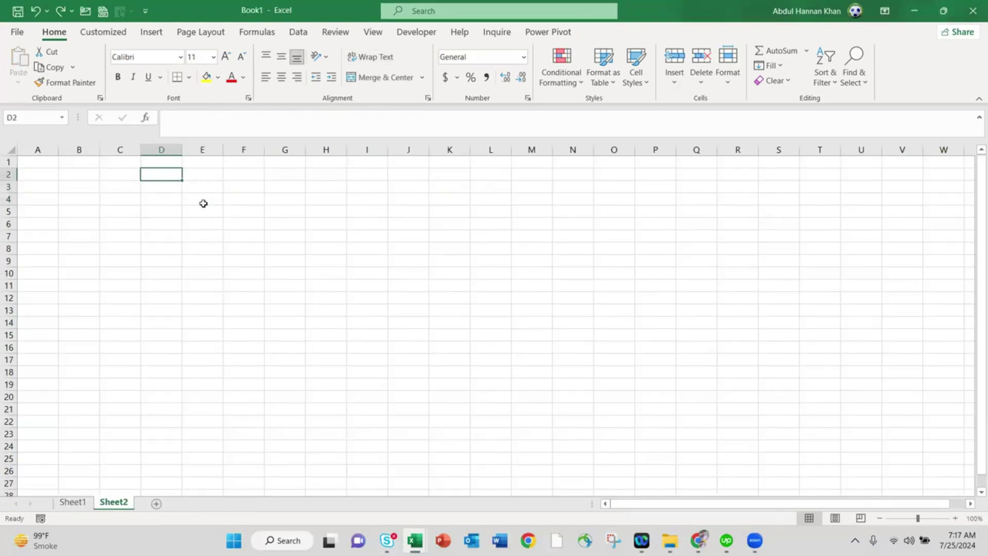
{"action": "key", "text": "Left"}
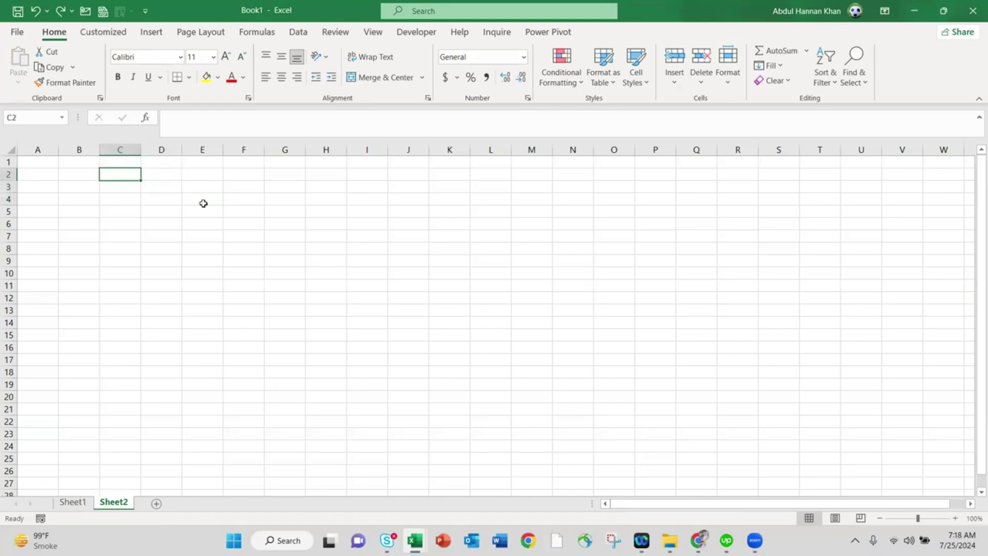
Enter the label Discount in C2 with the value 20% beside it in D2
{"action": "type", "text": "Discount"}
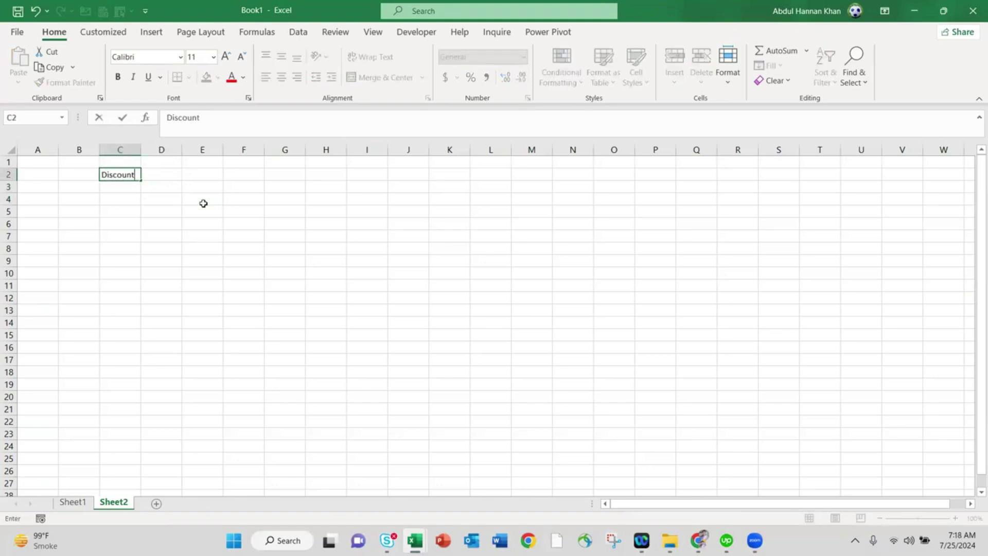
{"action": "key", "text": "Tab"}
{"action": "type", "text": "20%"}
{"action": "key", "text": "Return"}
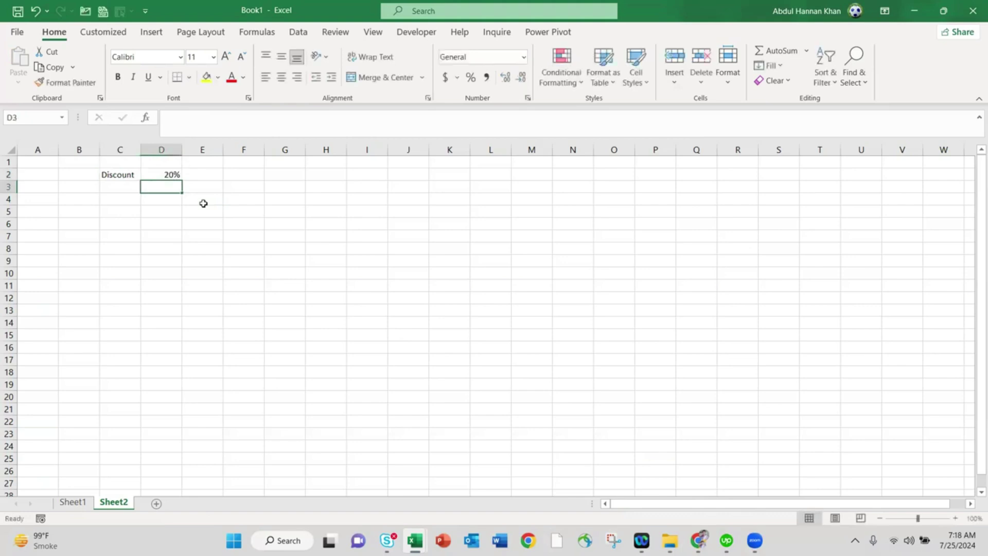
Enter the column heading Prices in cell F6
{"action": "left_click", "coordinate": [255, 245]}
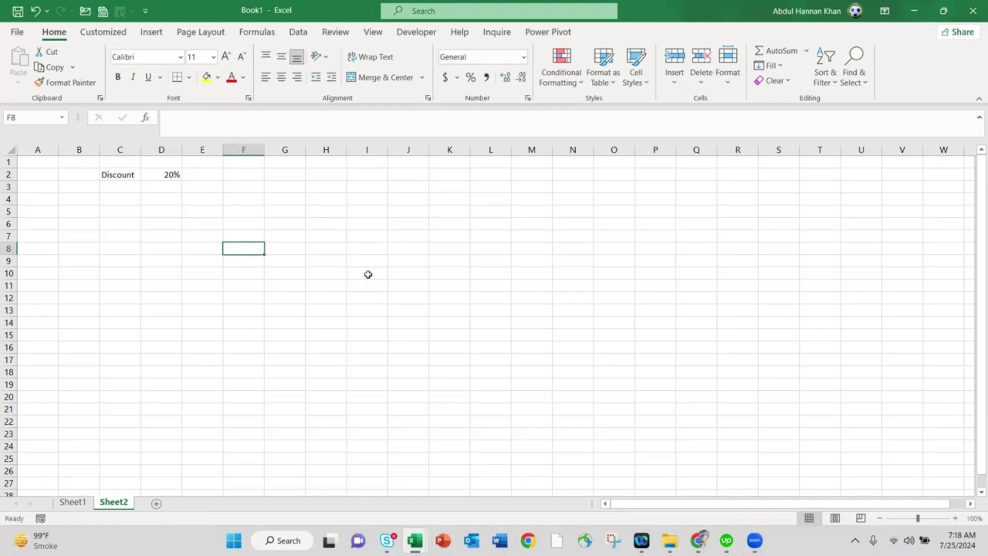
{"action": "key", "text": "Up"}
{"action": "key", "text": "Up"}
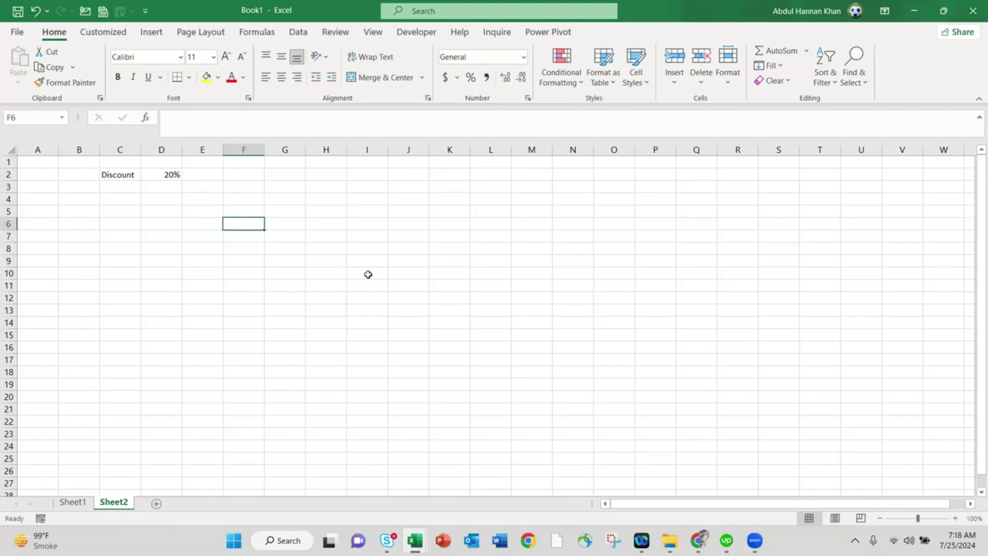
{"action": "type", "text": "Sales"}
{"action": "key", "text": "BackSpace"}
{"action": "key", "text": "BackSpace"}
{"action": "key", "text": "BackSpace"}
{"action": "key", "text": "BackSpace"}
{"action": "key", "text": "BackSpace"}
{"action": "type", "text": "Prices"}
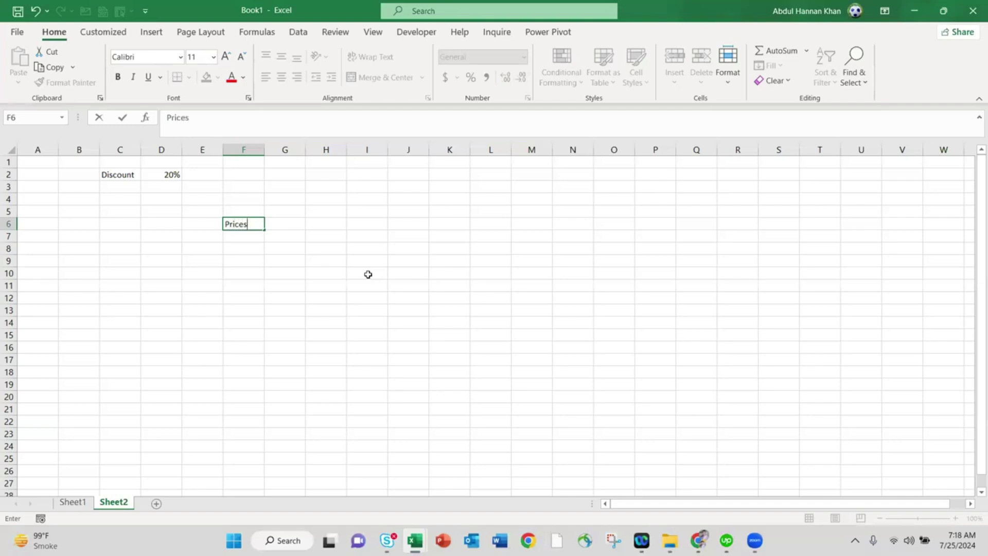
{"action": "key", "text": "Return"}
Enter the prices 200, 100, 50 and 60 in cells F7 to F10
{"action": "type", "text": "200"}
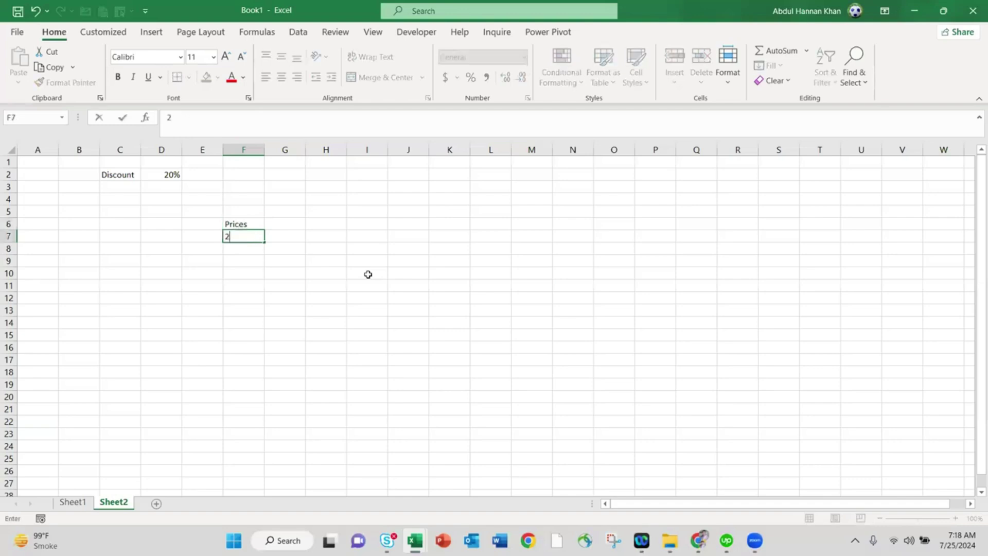
{"action": "type", "text": "00"}
{"action": "key", "text": "Return"}
{"action": "type", "text": "50"}
{"action": "key", "text": "Return"}
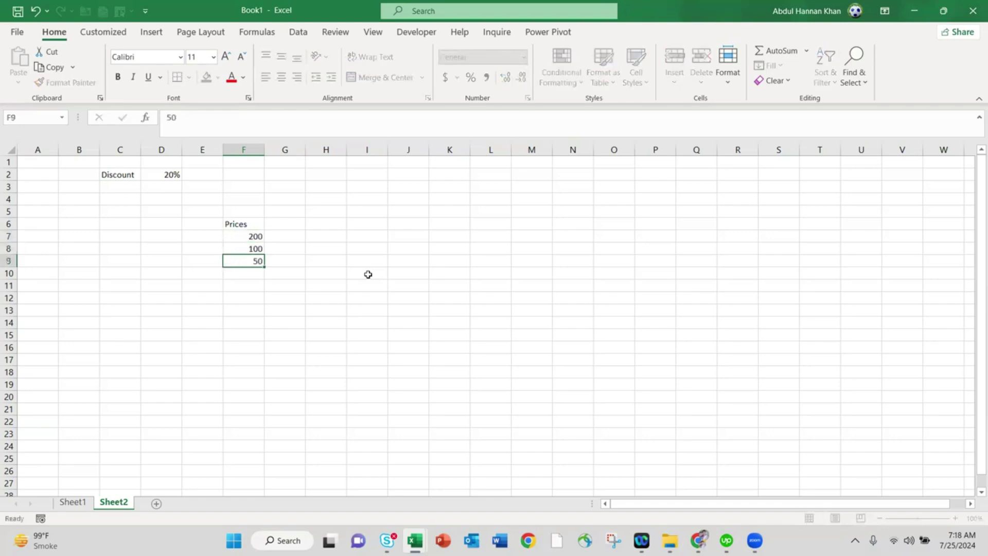
{"action": "type", "text": "60"}
{"action": "key", "text": "ctrl+Return"}
Enter the heading Discounted Price in G6, beside the Prices heading
{"action": "key", "text": "Right"}
{"action": "key", "text": "Right"}
{"action": "key", "text": "Up"}
{"action": "key", "text": "Up"}
{"action": "key", "text": "Up"}
{"action": "key", "text": "Up"}
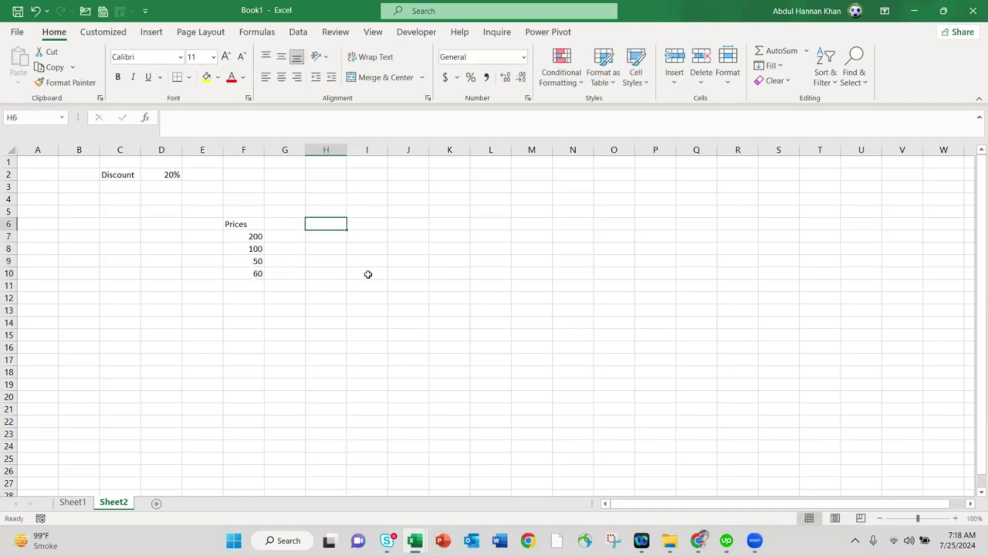
{"action": "key", "text": "Left"}
{"action": "type", "text": "Disco"}
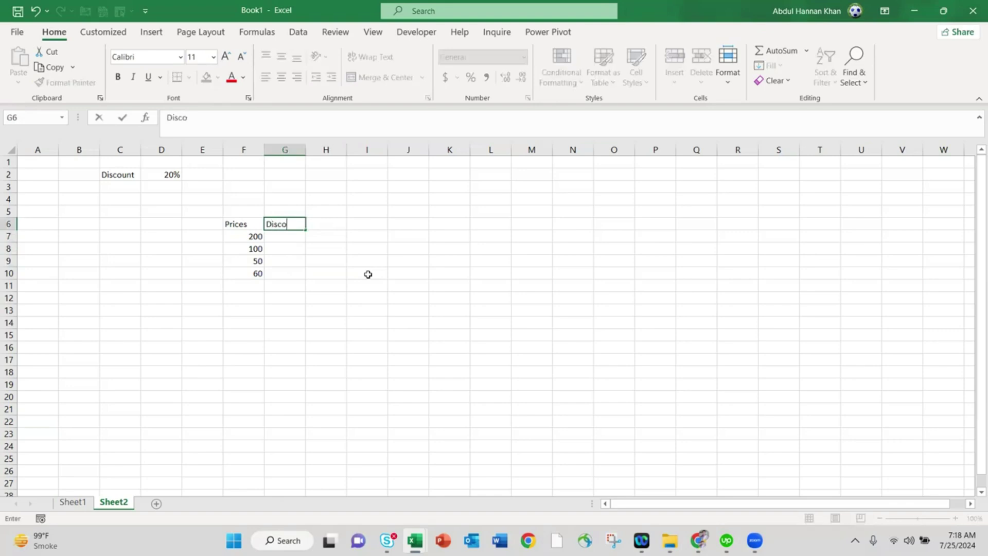
{"action": "type", "text": "unted Price"}
{"action": "key", "text": "Return"}
Enter the formula =F7*D2 in G7 and fill it down to G14
{"action": "type", "text": "="}
{"action": "key", "text": "Left"}
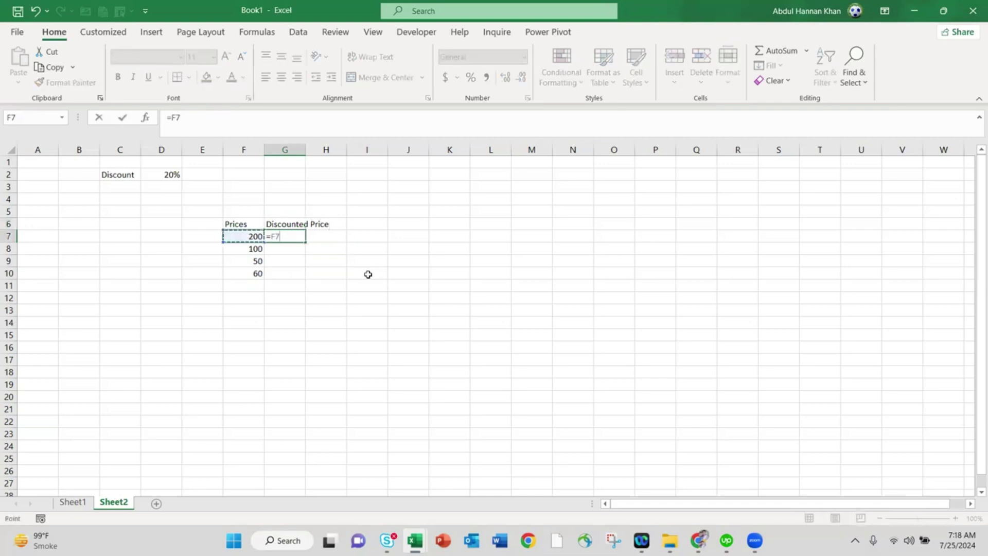
{"action": "type", "text": "*"}
{"action": "left_click", "coordinate": [168, 175]}
{"action": "key", "text": "ctrl+Return"}
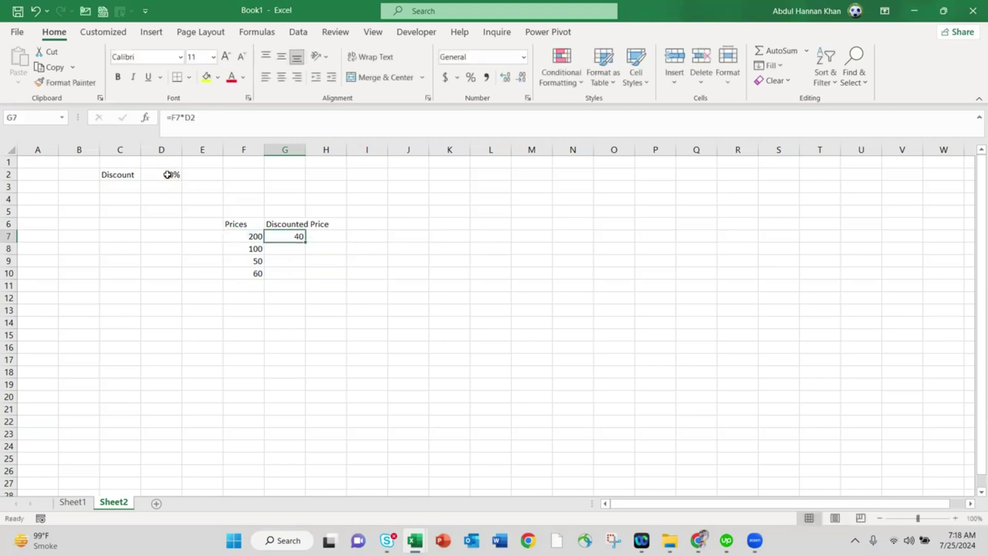
{"action": "left_click_drag", "start_coordinate": [305, 241], "coordinate": [294, 324]}
Inspect the copied formulas in G8, G11 and G13 and compare them with G7 and the discount cell D2
{"action": "left_click", "coordinate": [288, 252]}
{"action": "left_click", "coordinate": [203, 121]}
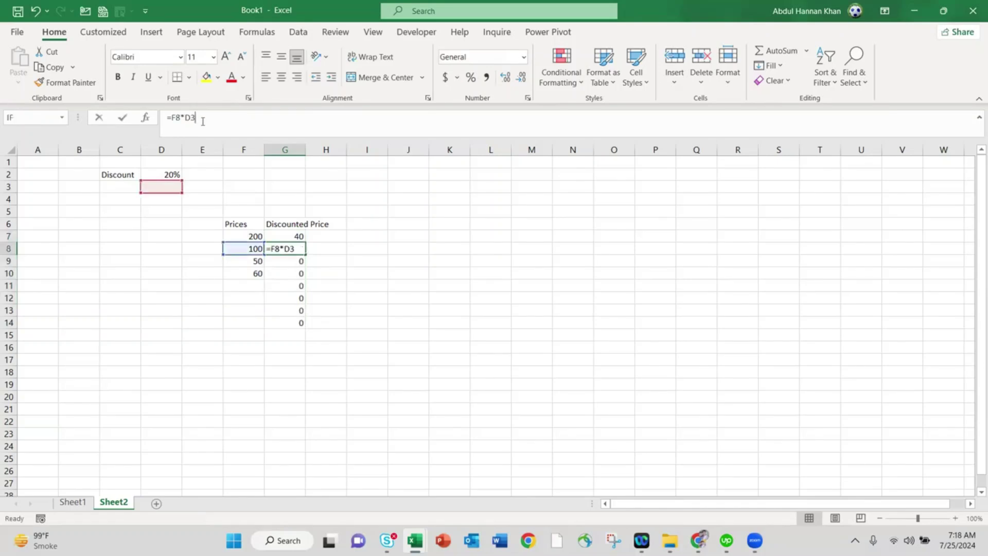
{"action": "left_click", "coordinate": [297, 283]}
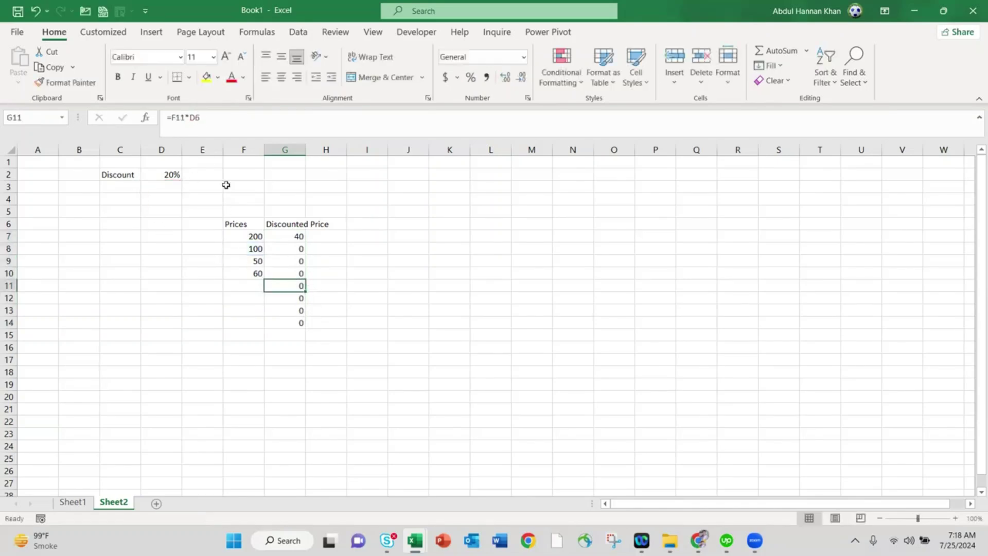
{"action": "left_click", "coordinate": [203, 121]}
{"action": "left_click", "coordinate": [292, 311]}
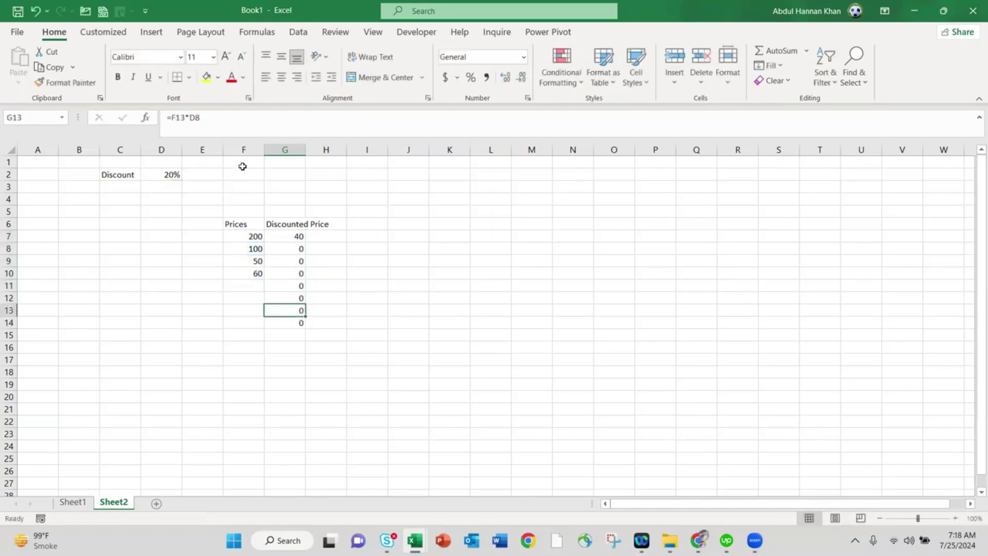
{"action": "left_click", "coordinate": [203, 108]}
{"action": "left_click", "coordinate": [299, 237]}
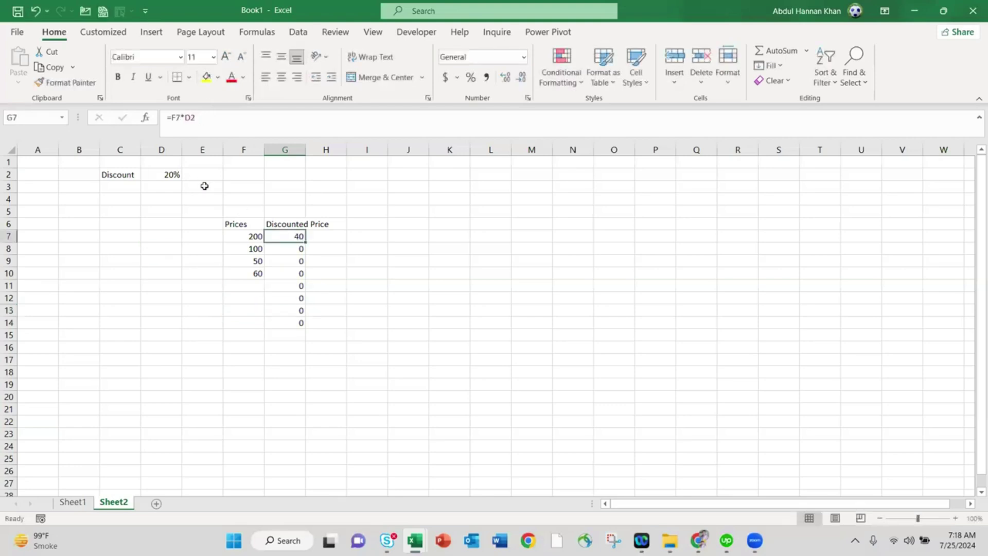
{"action": "left_click", "coordinate": [162, 175]}
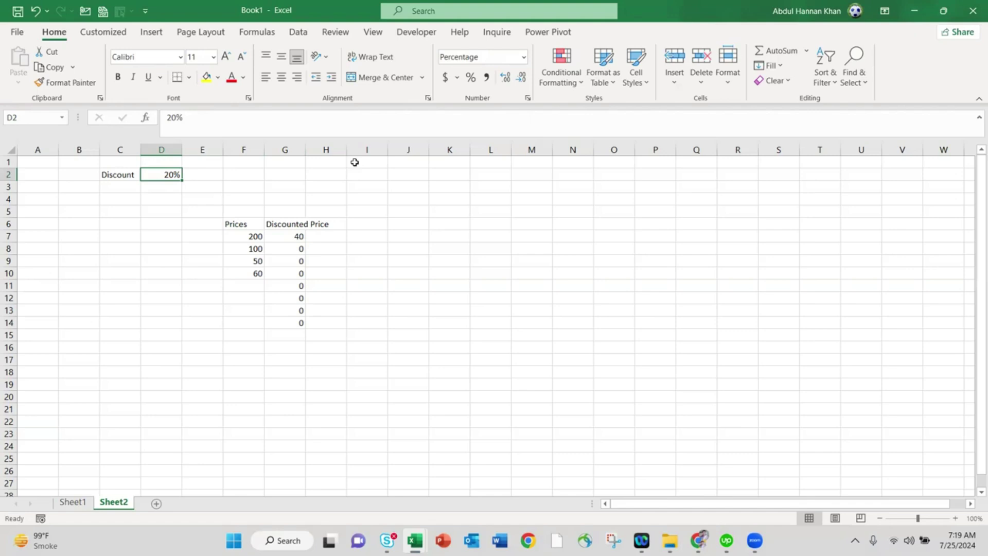
Make the discount reference in G7 absolute as =F7*$D$2 and fill the formula down to G14
{"action": "left_click", "coordinate": [299, 238]}
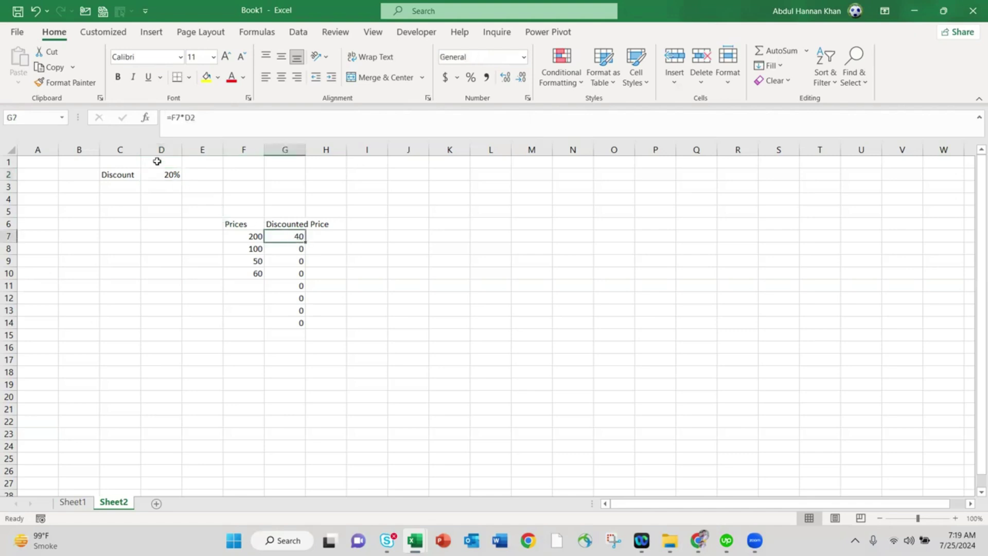
{"action": "left_click", "coordinate": [191, 118]}
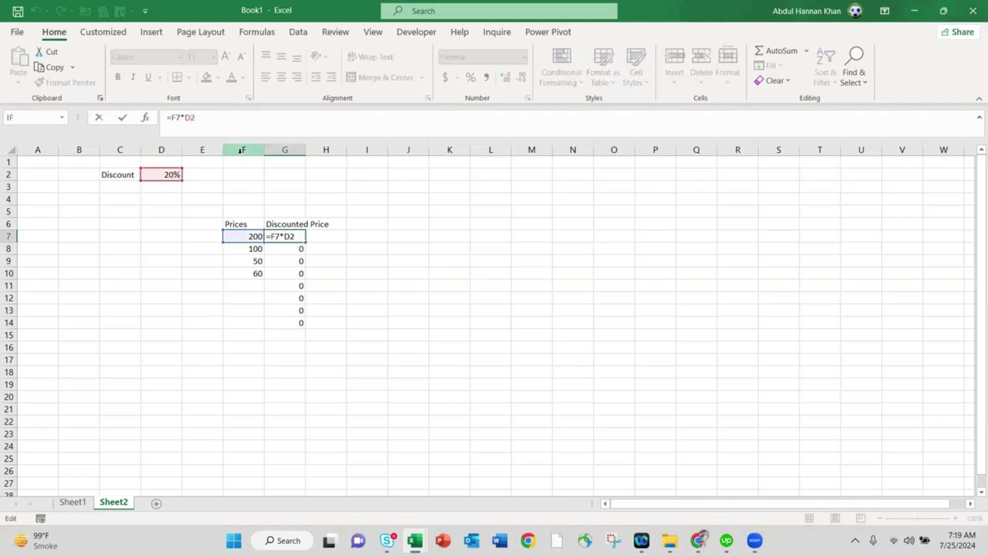
{"action": "key", "text": "XF86MonBrightnessUp"}
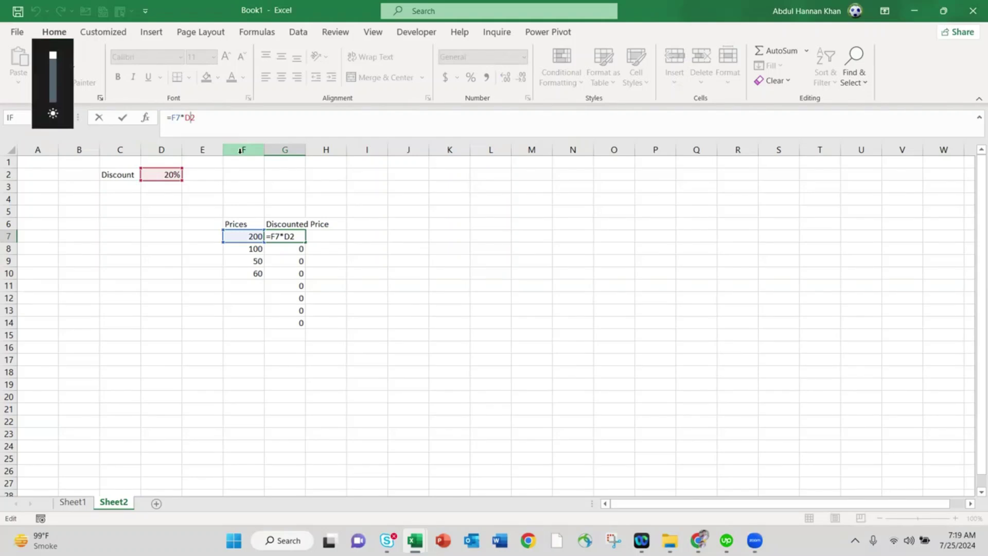
{"action": "key", "text": "F4"}
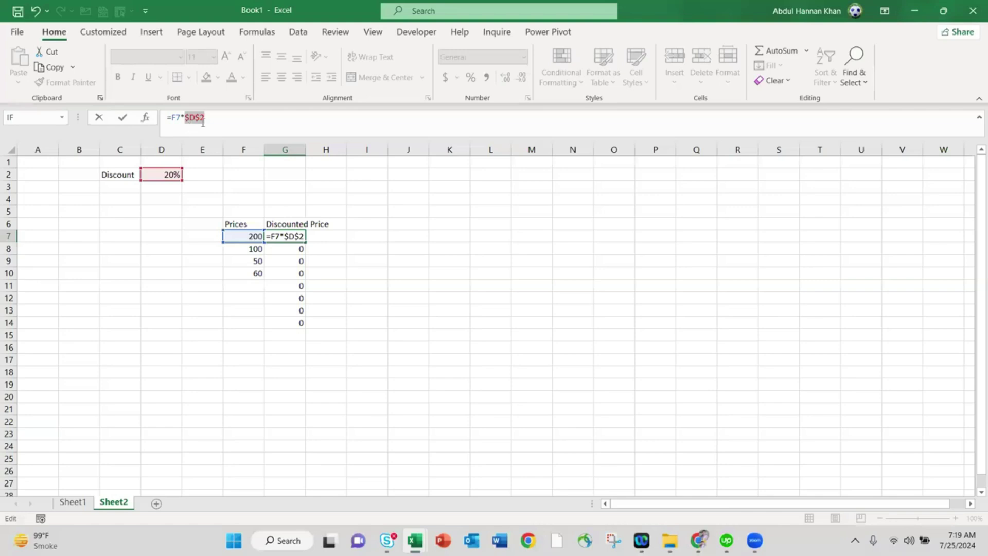
{"action": "key", "text": "Return"}
{"action": "key", "text": "Up"}
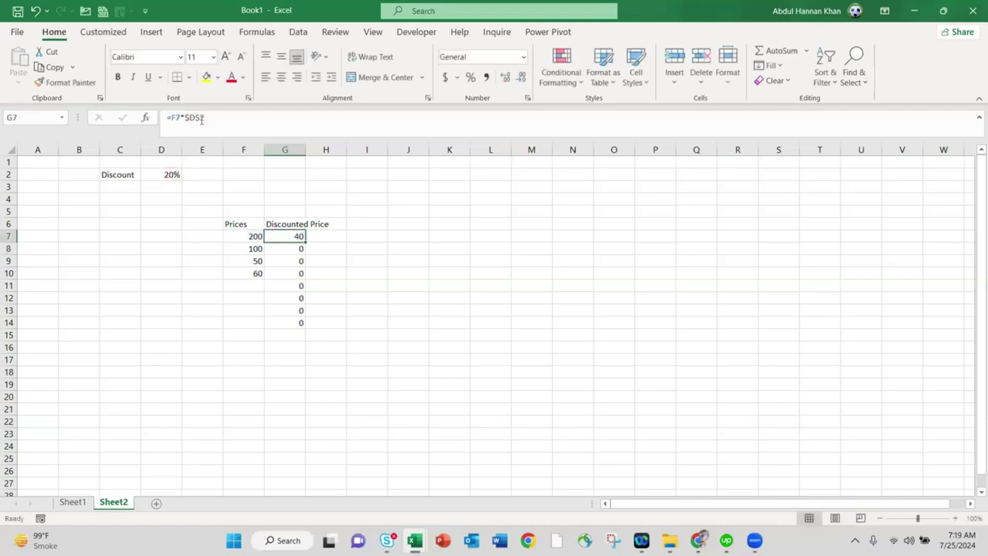
{"action": "left_click_drag", "start_coordinate": [306, 241], "coordinate": [307, 332]}
Try filling the G7 formula across row 7 to J7, then clear the copies in H7:J7
{"action": "left_click_drag", "start_coordinate": [304, 264], "coordinate": [427, 235]}
{"action": "left_click", "coordinate": [296, 236]}
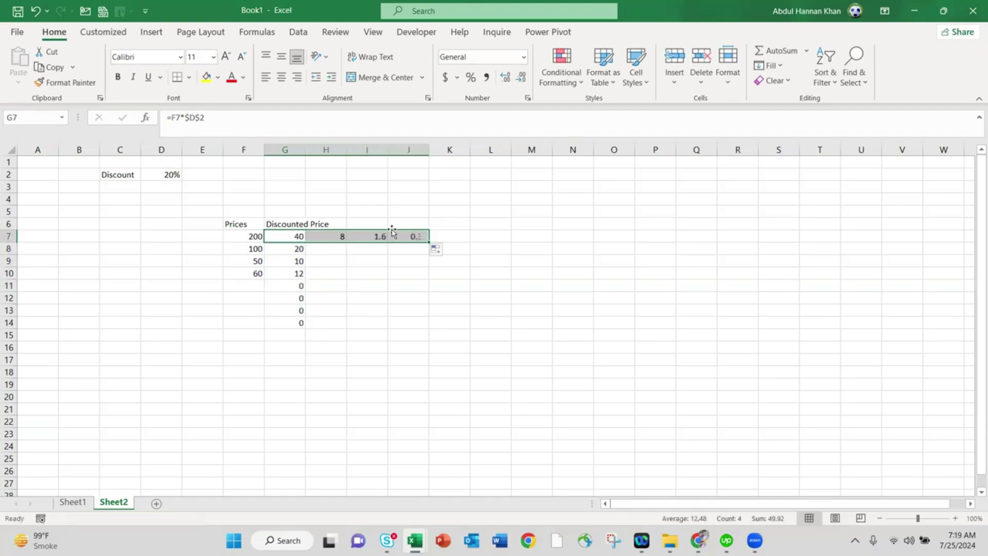
{"action": "left_click", "coordinate": [392, 234]}
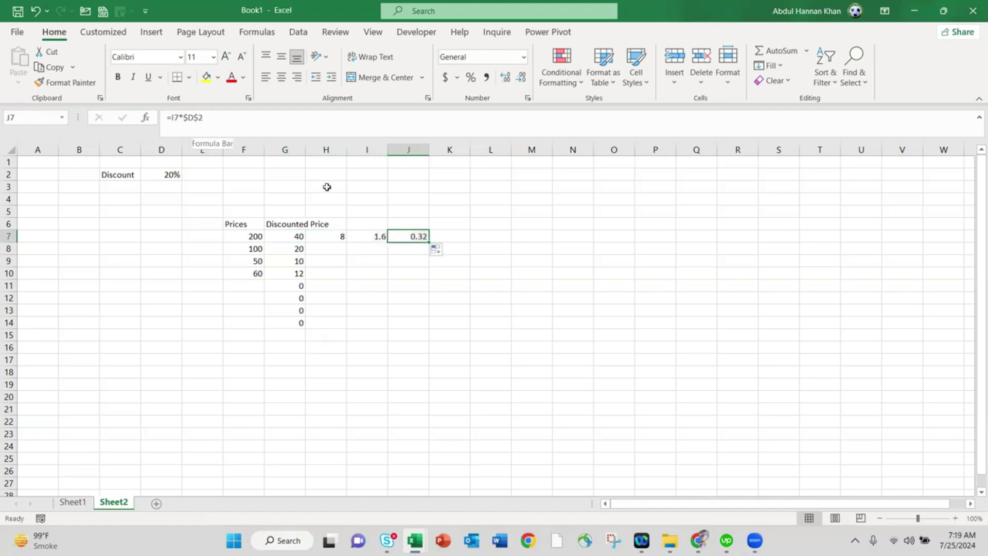
{"action": "left_click_drag", "start_coordinate": [335, 236], "coordinate": [422, 238]}
{"action": "key", "text": "Delete"}
Clear the surplus formulas in G11:G14 below the price list
{"action": "left_click", "coordinate": [422, 237]}
{"action": "key", "text": "Left"}
{"action": "key", "text": "Left"}
{"action": "key", "text": "Left"}
{"action": "key", "text": "Down"}
{"action": "key", "text": "Down"}
{"action": "key", "text": "Down"}
{"action": "key", "text": "Down"}
{"action": "key", "text": "shift+Down"}
{"action": "key", "text": "shift+Down"}
{"action": "key", "text": "shift+Down"}
{"action": "key", "text": "Delete"}
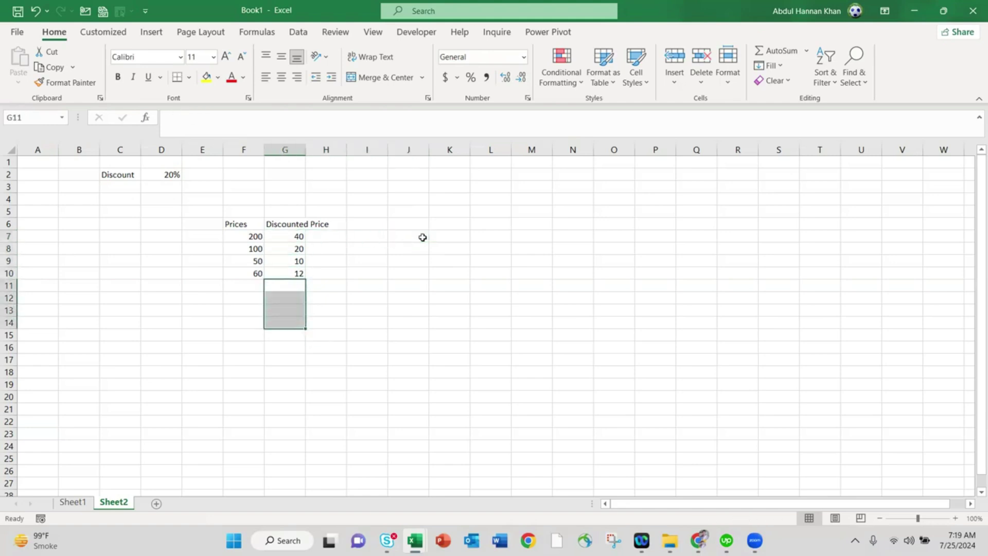
Apply a yellow fill to the prices in F7:F10 and the discount value in D2
{"action": "left_click_drag", "start_coordinate": [238, 236], "coordinate": [238, 270]}
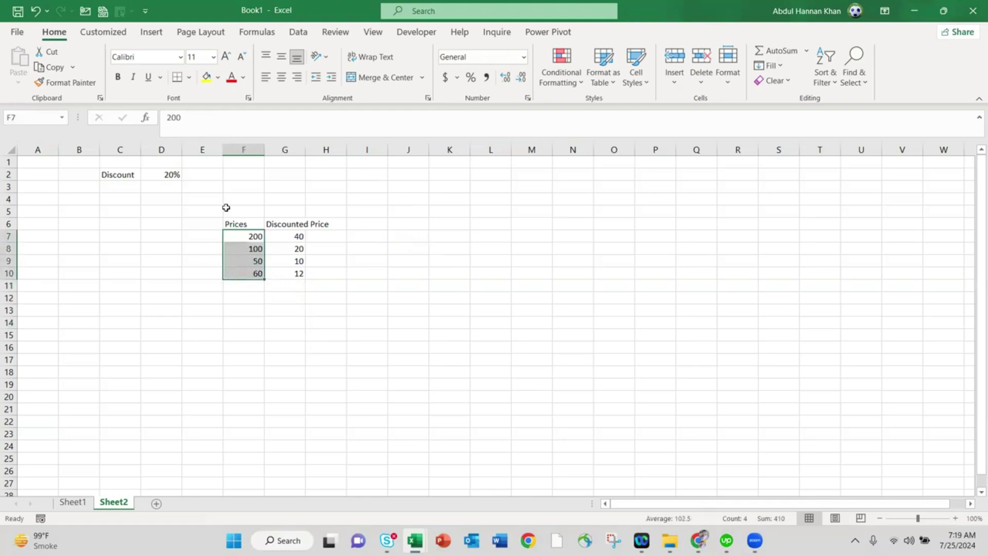
{"action": "left_click", "coordinate": [207, 76]}
{"action": "left_click", "coordinate": [357, 296]}
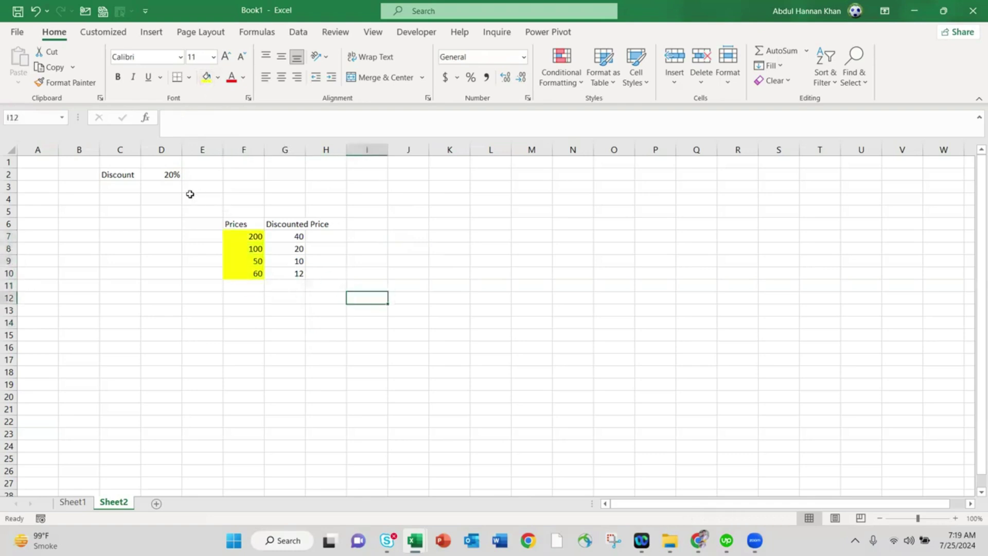
{"action": "left_click", "coordinate": [169, 175]}
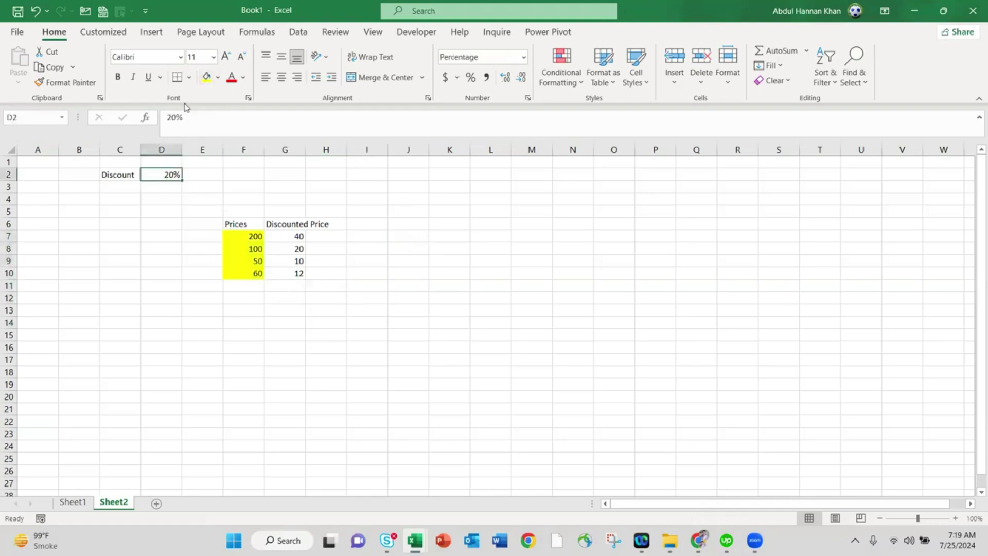
{"action": "left_click", "coordinate": [220, 78]}
{"action": "left_click", "coordinate": [236, 199]}
{"action": "left_click", "coordinate": [323, 235]}
Autofit the width of column G to the Discounted Price heading
{"action": "left_click", "coordinate": [297, 236]}
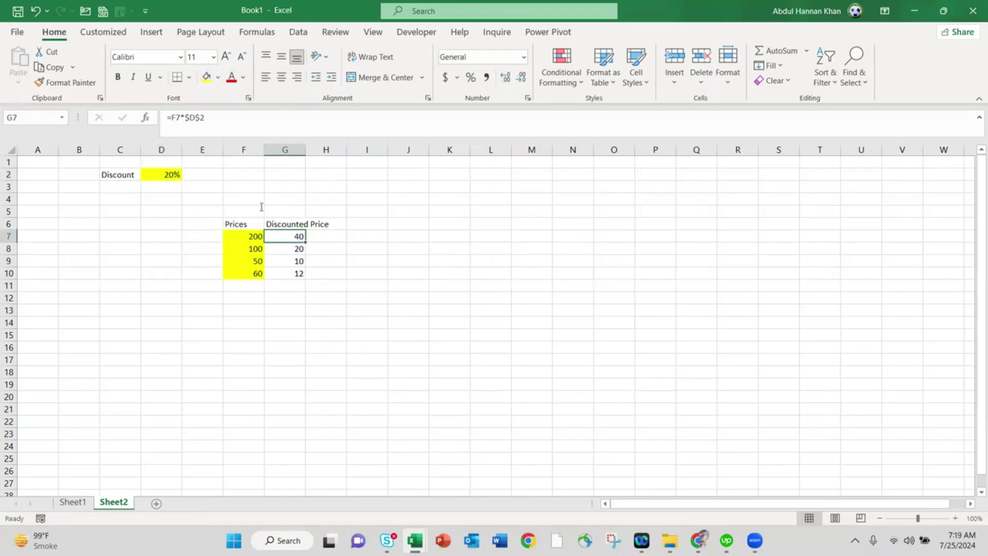
{"action": "left_click", "coordinate": [322, 224]}
{"action": "left_click", "coordinate": [364, 250]}
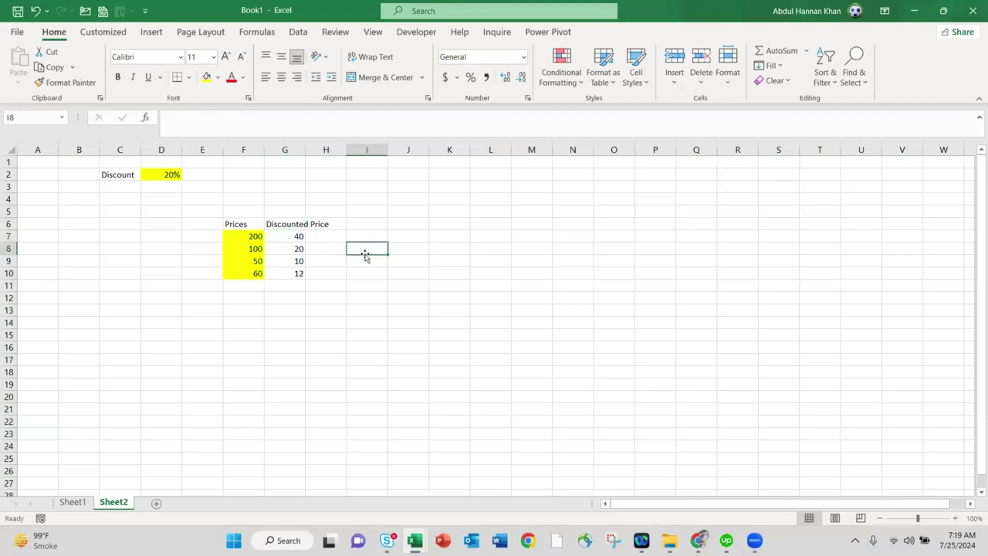
{"action": "double_click", "coordinate": [305, 150]}
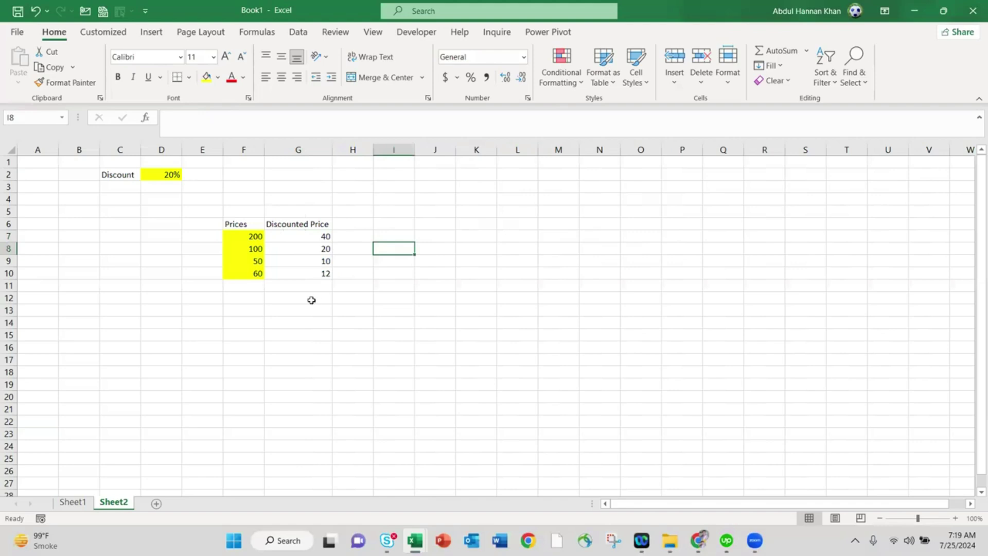
Review the discounted price formulas in G7 and G8, comparing their relative price references with the absolute discount reference
{"action": "left_click", "coordinate": [312, 237]}
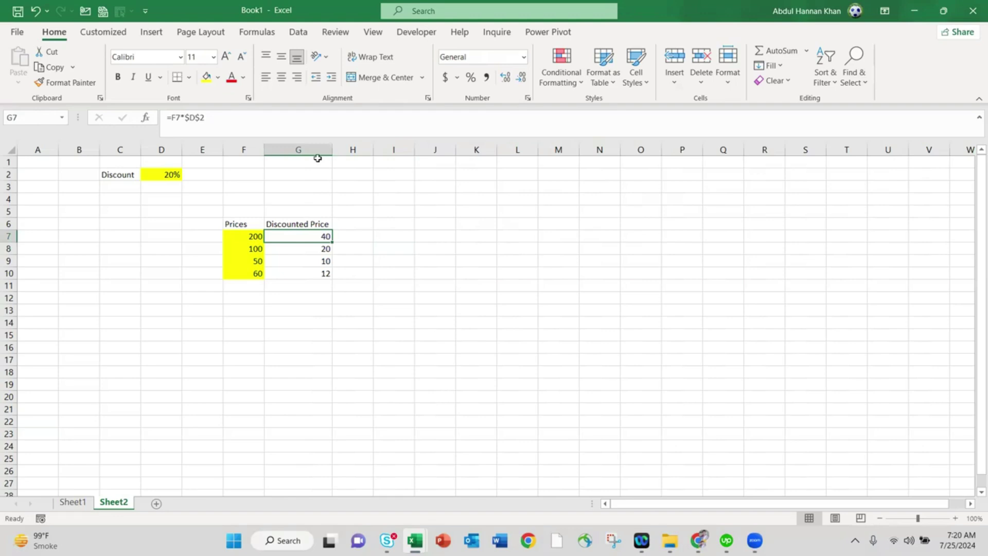
{"action": "left_click", "coordinate": [248, 236]}
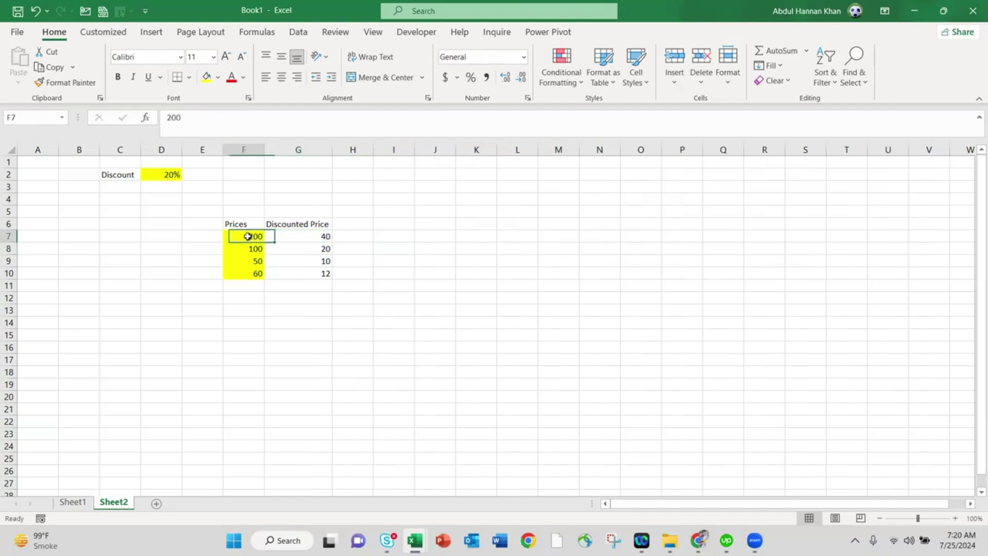
{"action": "left_click", "coordinate": [321, 236]}
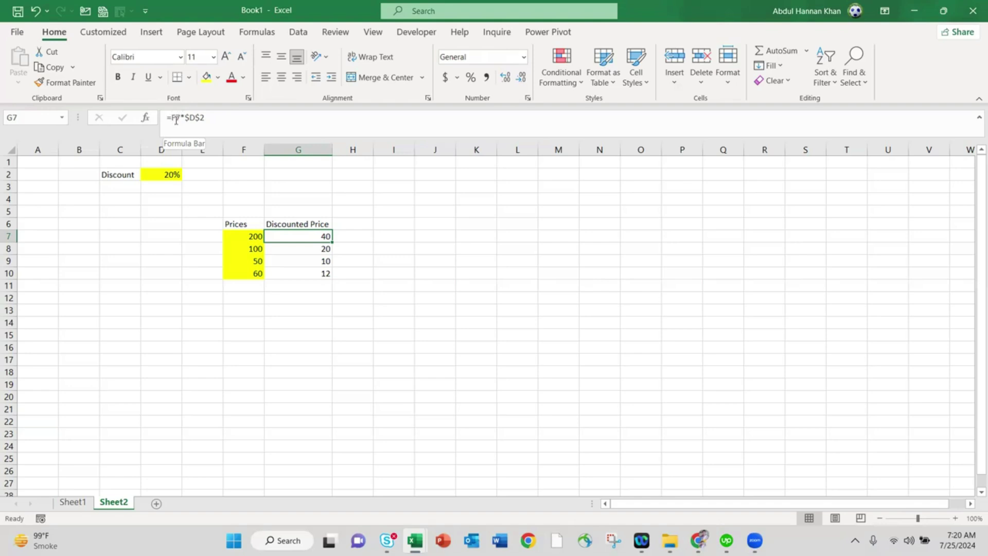
{"action": "left_click", "coordinate": [346, 259]}
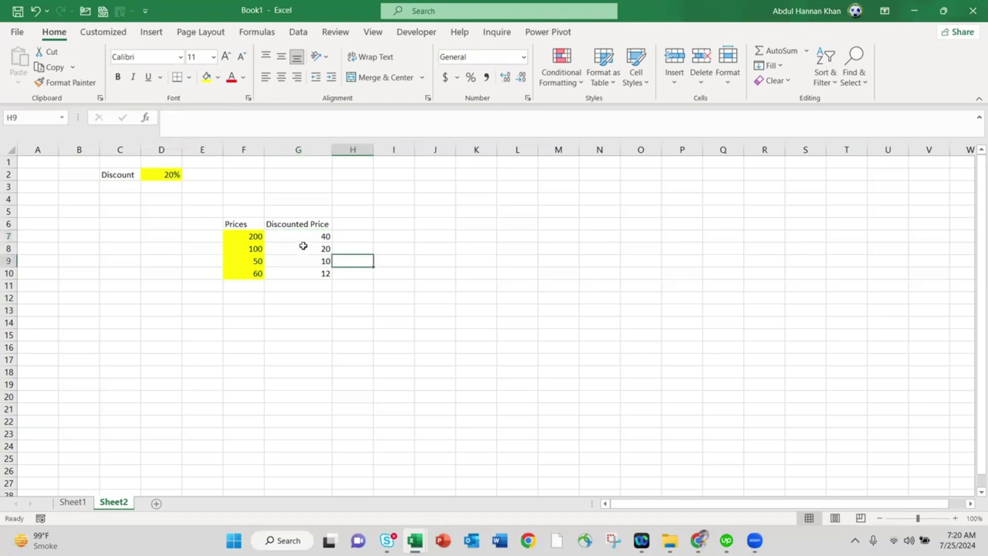
{"action": "left_click", "coordinate": [303, 246]}
{"action": "key", "text": "F2"}
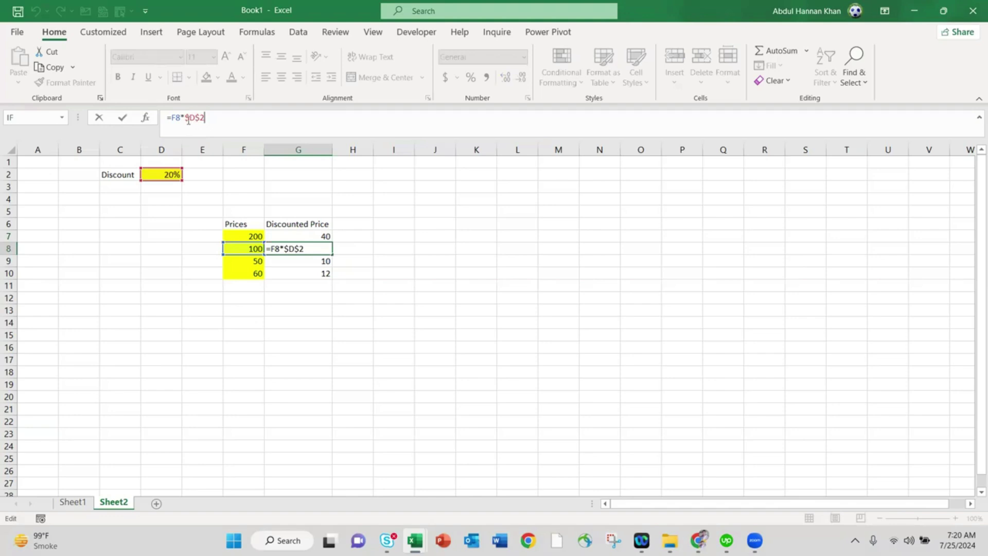
{"action": "left_click", "coordinate": [428, 324]}
{"action": "left_click", "coordinate": [359, 321]}
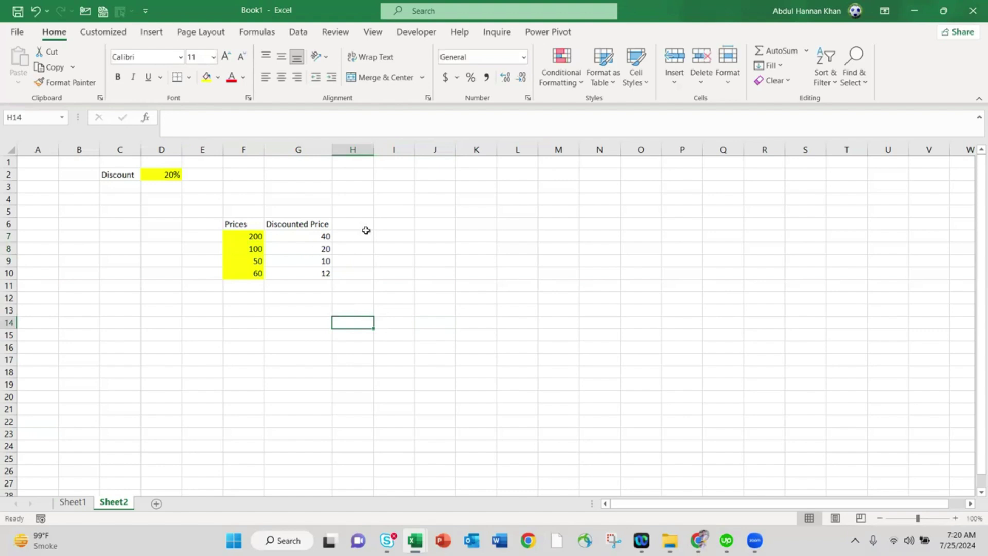
Enter the reference notations $A, A$ and $A$ in cells J5, J6 and J7
{"action": "left_click", "coordinate": [416, 215]}
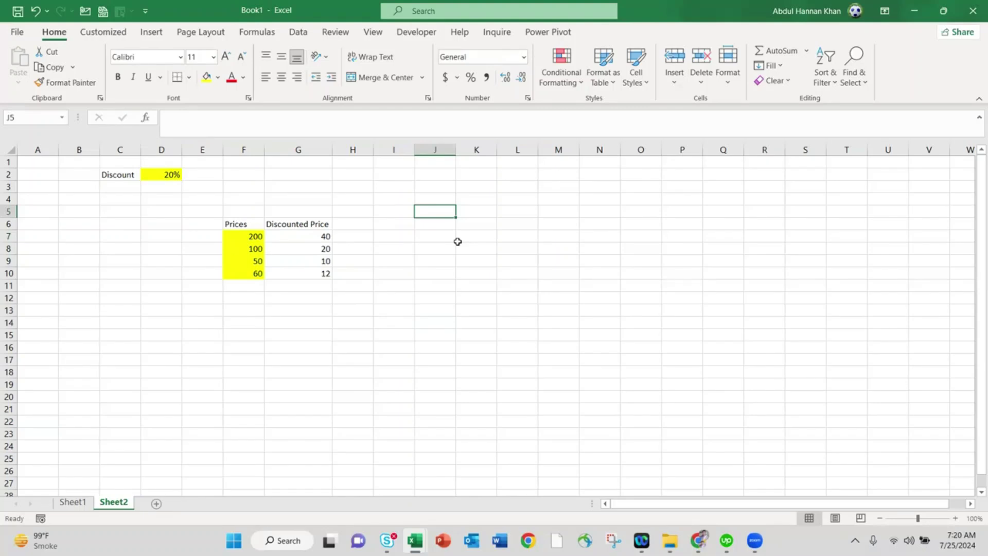
{"action": "type", "text": "$A"}
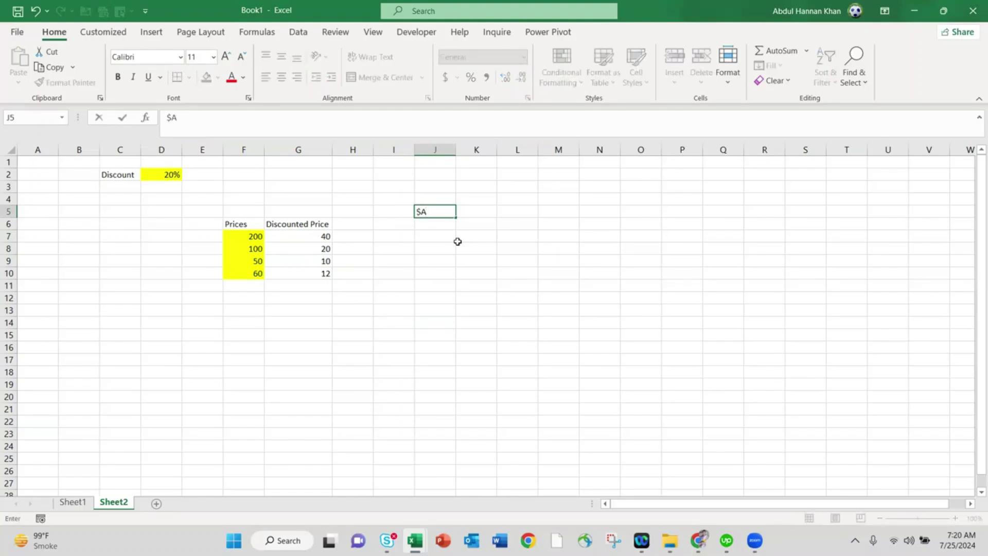
{"action": "key", "text": "Return"}
{"action": "type", "text": "A$"}
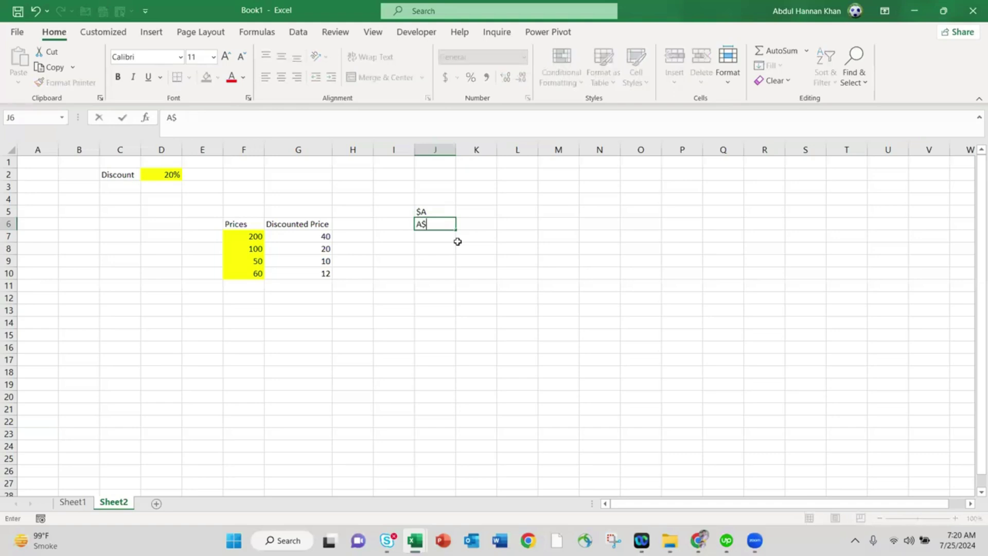
{"action": "key", "text": "Return"}
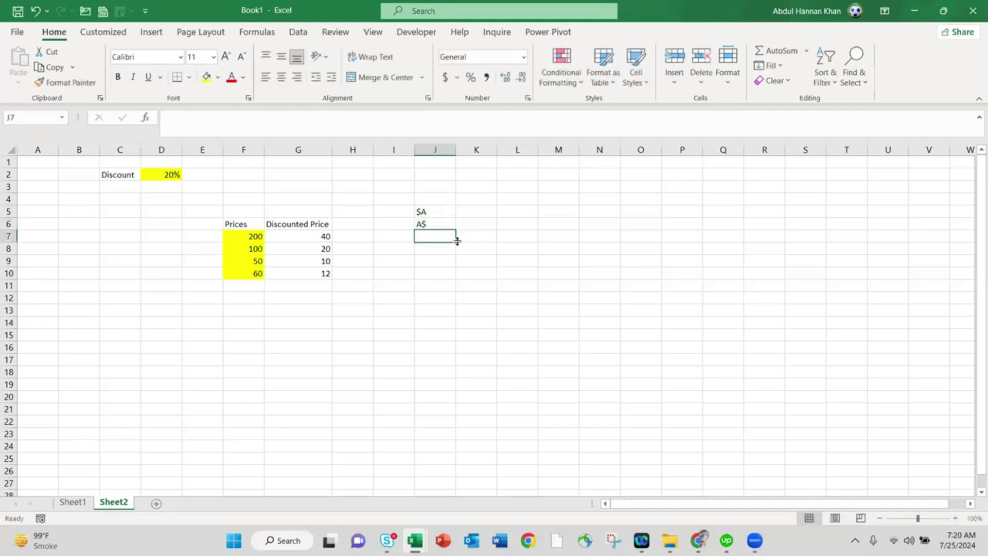
{"action": "type", "text": "$"}
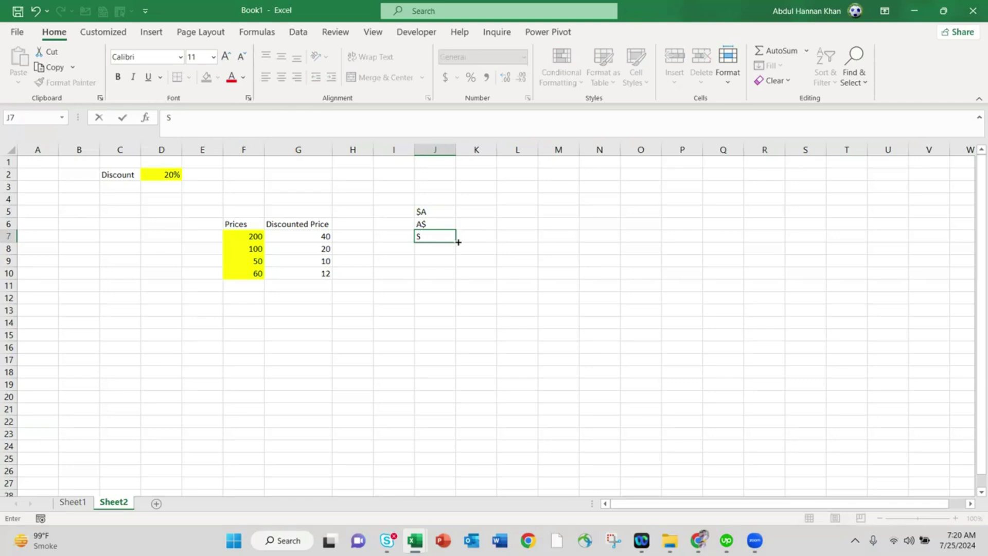
{"action": "key", "text": "BackSpace"}
{"action": "type", "text": "$A$"}
{"action": "key", "text": "Return"}
Label the notations in K5:K7 as "Row locked", "Column locked" and "Cell locked" respectively
{"action": "left_click", "coordinate": [458, 239]}
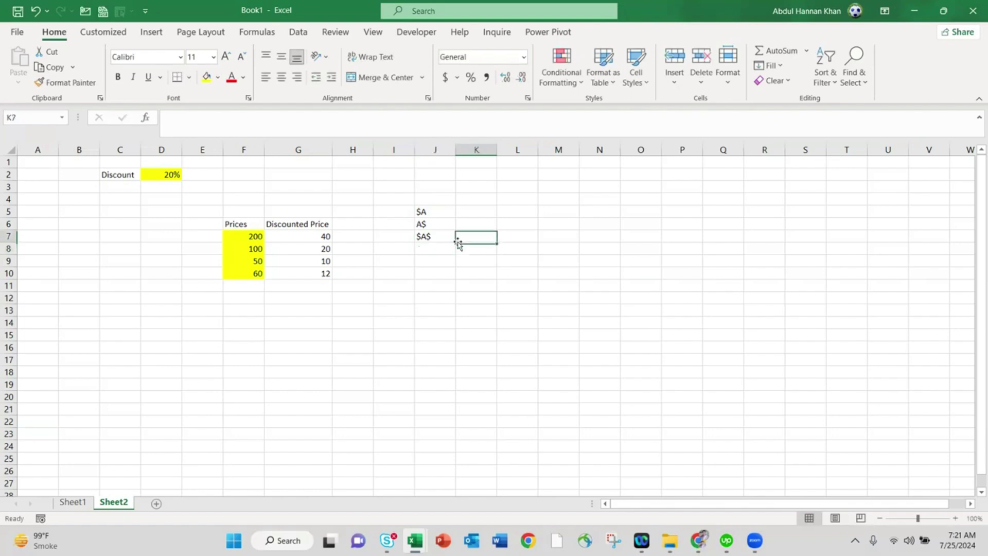
{"action": "type", "text": "Cell locked"}
{"action": "key", "text": "Return"}
{"action": "key", "text": "Up"}
{"action": "key", "text": "Up"}
{"action": "key", "text": "Up"}
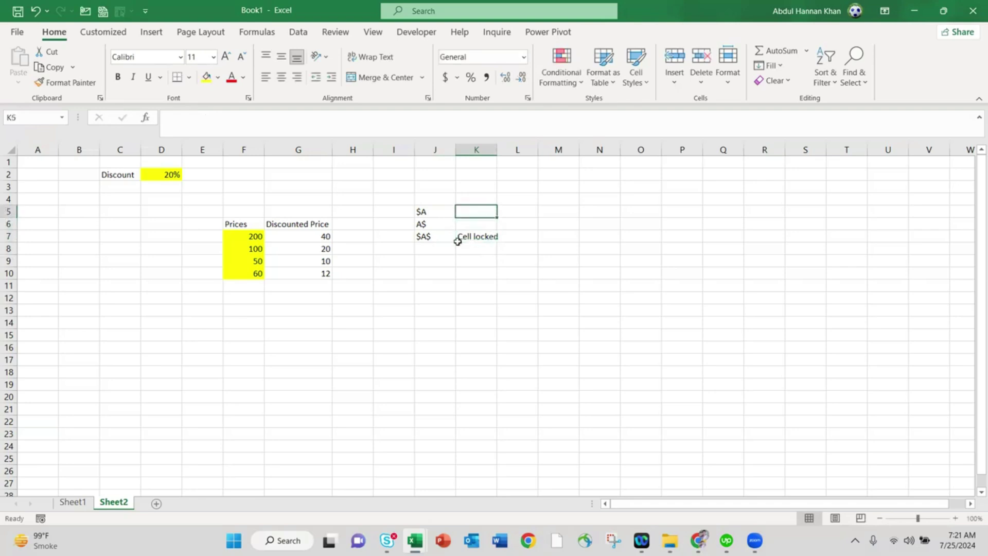
{"action": "type", "text": "Row locked"}
{"action": "key", "text": "Return"}
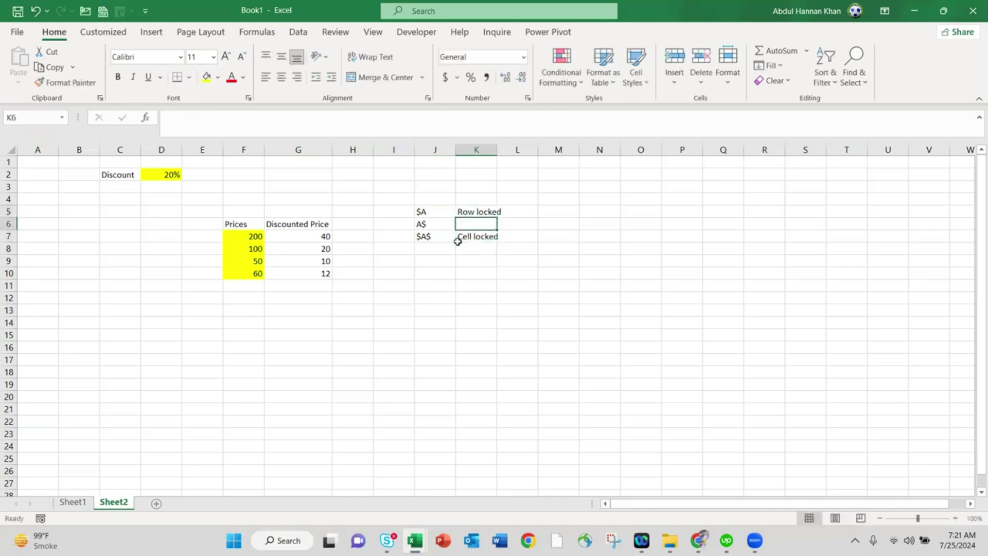
{"action": "type", "text": "Colum"}
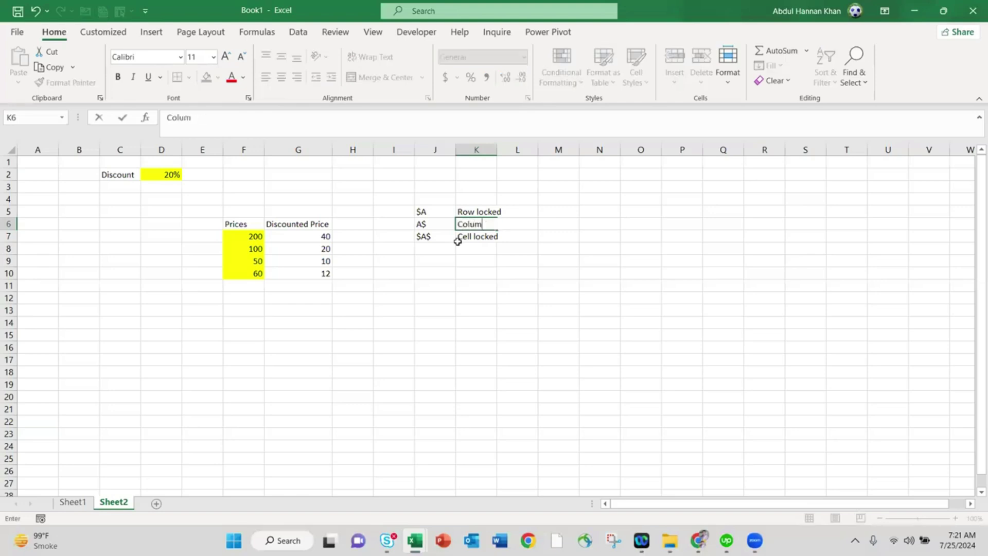
{"action": "type", "text": "n locked"}
{"action": "key", "text": "Return"}
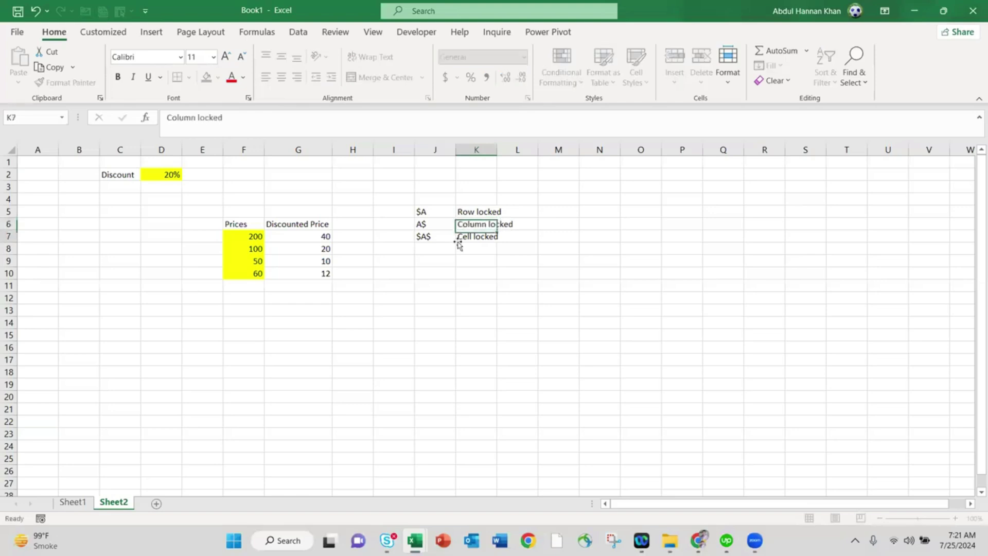
{"action": "left_click", "coordinate": [540, 260]}
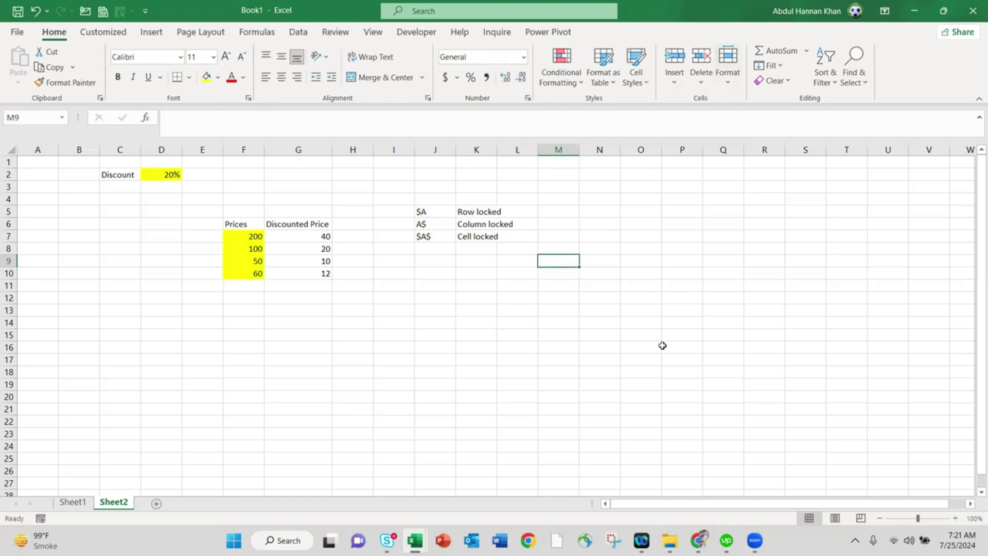
{"action": "left_click", "coordinate": [442, 425]}
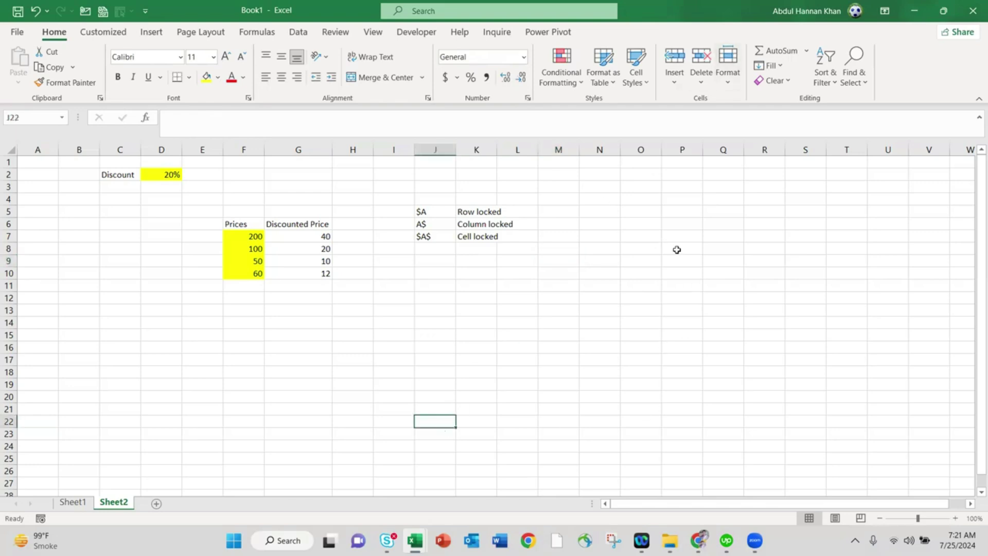
Close the Pilot Flying J browser tab and switch to the Unsolved Day 1.xlsx workbook in LibreOffice Calc
{"action": "mouse_move", "coordinate": [755, 540]}
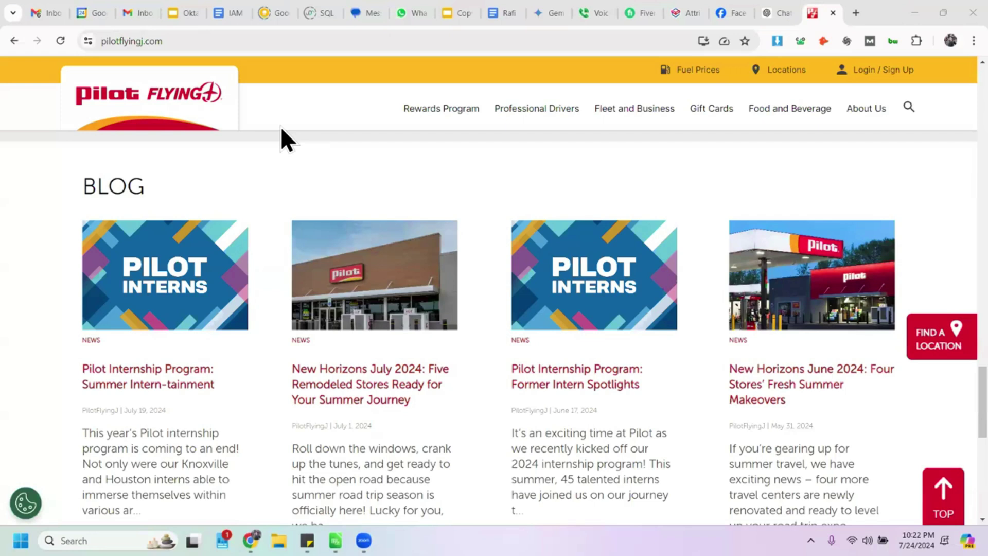
{"action": "left_click", "coordinate": [833, 13]}
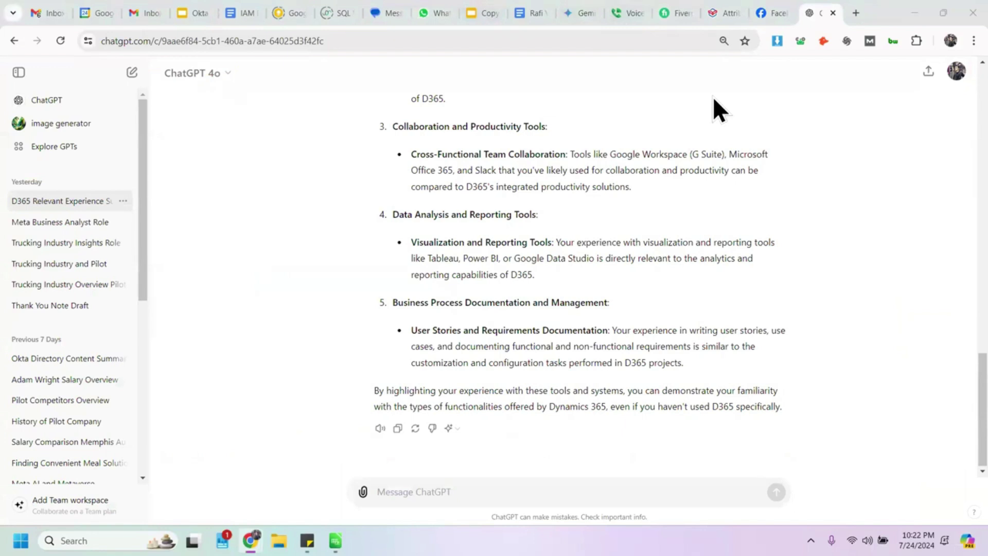
{"action": "key", "text": "alt+Tab"}
{"action": "left_click", "coordinate": [373, 196]}
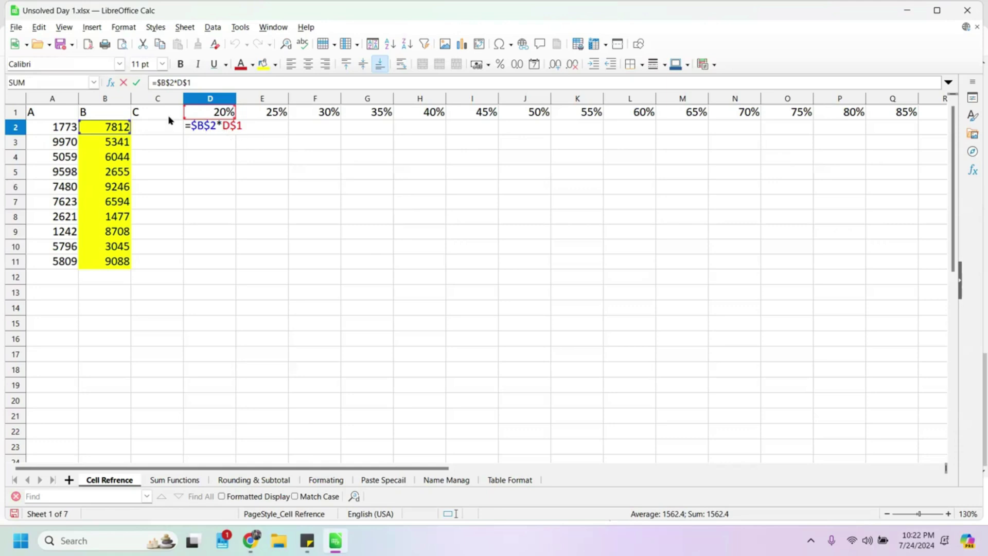
{"action": "left_click", "coordinate": [260, 133]}
{"action": "left_click", "coordinate": [222, 125]}
{"action": "left_click", "coordinate": [181, 98]}
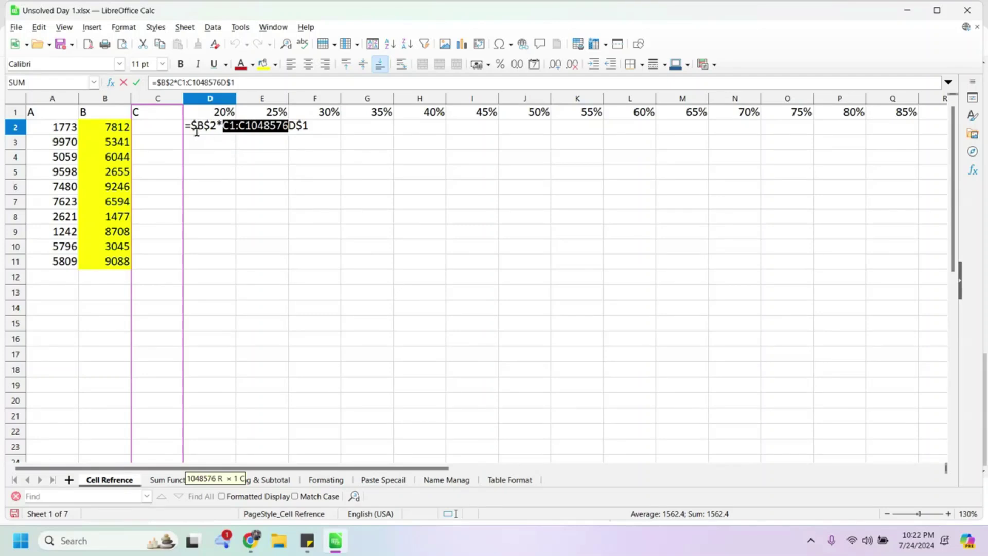
{"action": "left_click", "coordinate": [255, 82]}
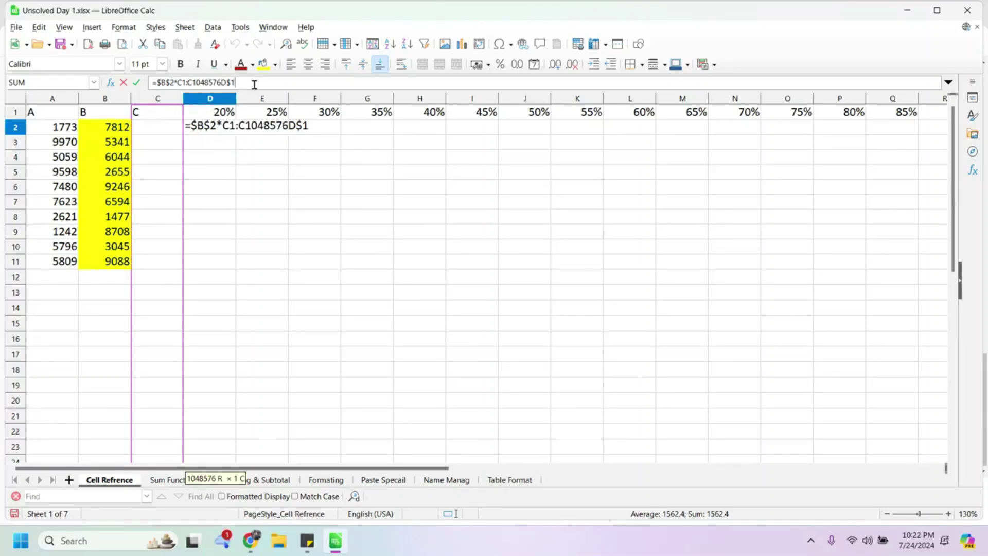
{"action": "left_click_drag", "start_coordinate": [255, 85], "coordinate": [150, 83]}
{"action": "left_click", "coordinate": [151, 84]}
{"action": "left_click", "coordinate": [307, 239]}
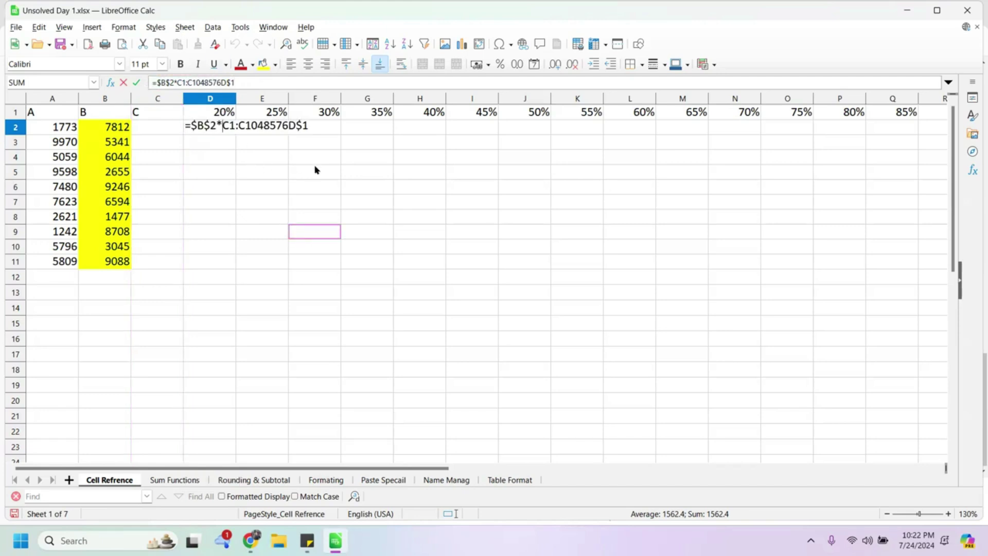
{"action": "key", "text": "Escape"}
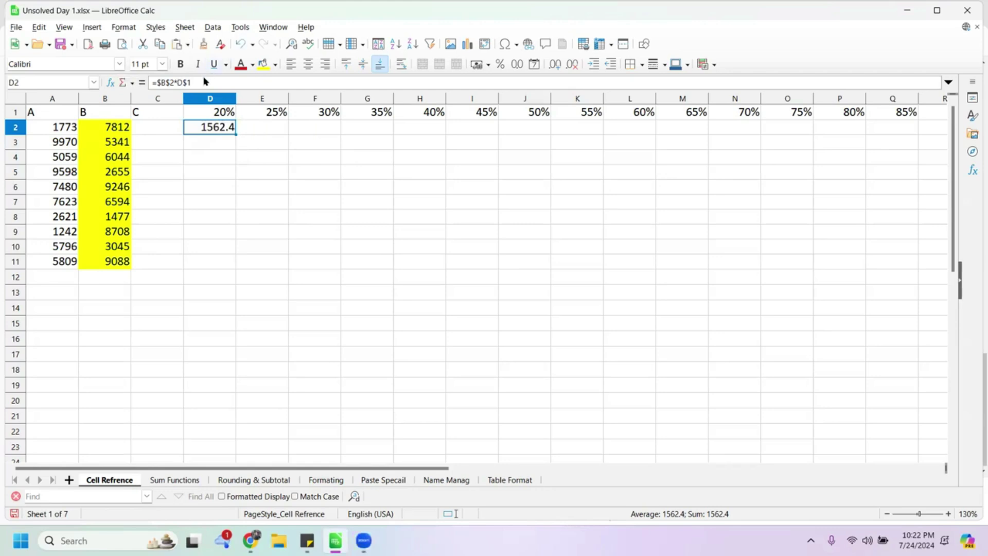
Clear the existing formula from cell D2 on the Cell Refrence sheet
{"action": "triple_click", "coordinate": [206, 83]}
{"action": "key", "text": "BackSpace"}
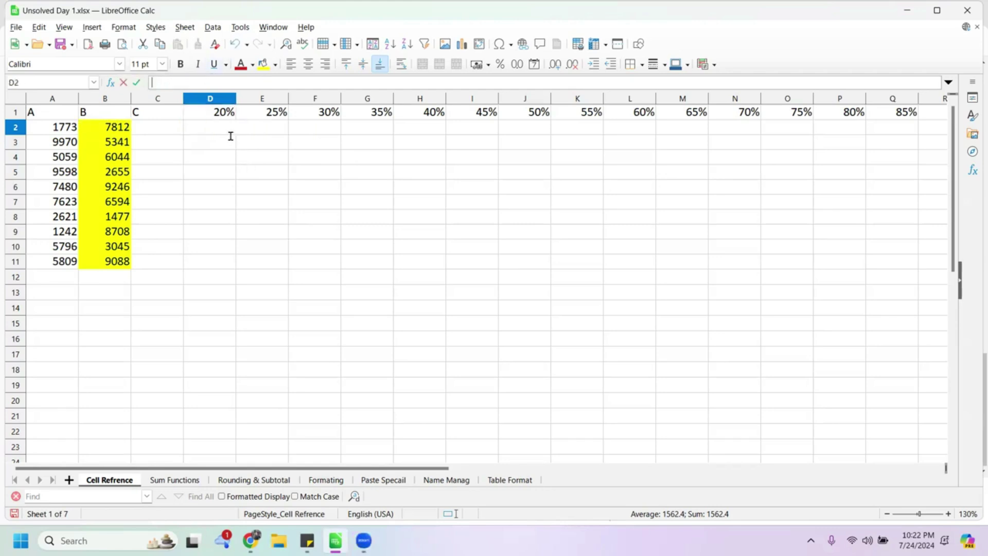
{"action": "left_click", "coordinate": [212, 115]}
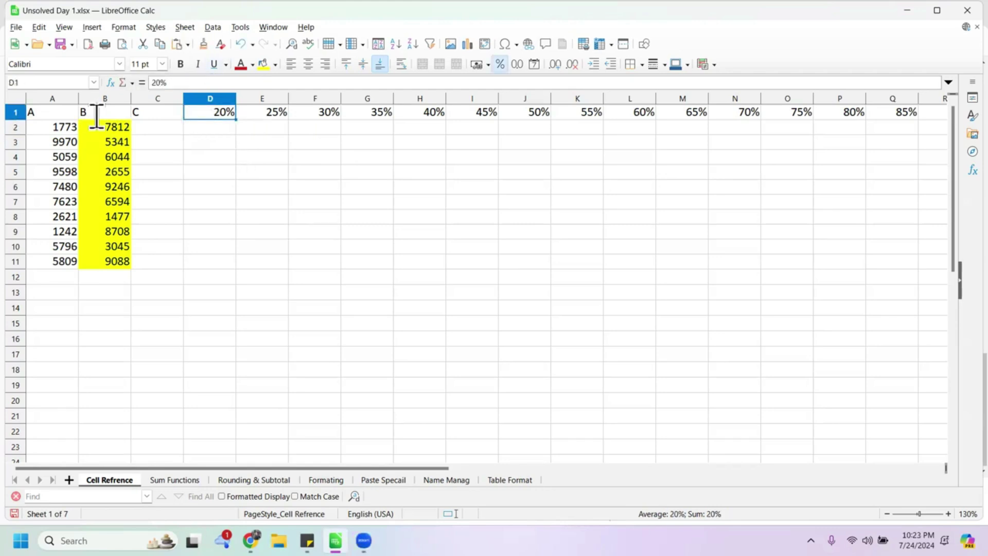
Enter the formula =$A2*D$1 in D2, locking column A for the value and row 1 for the percentage
{"action": "key", "text": "Down"}
{"action": "type", "text": "="}
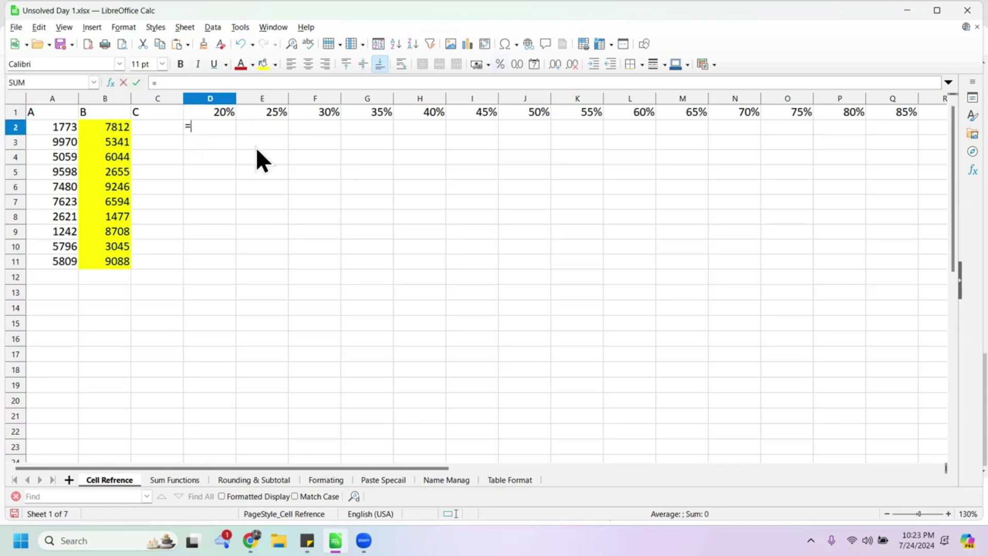
{"action": "left_click", "coordinate": [69, 128]}
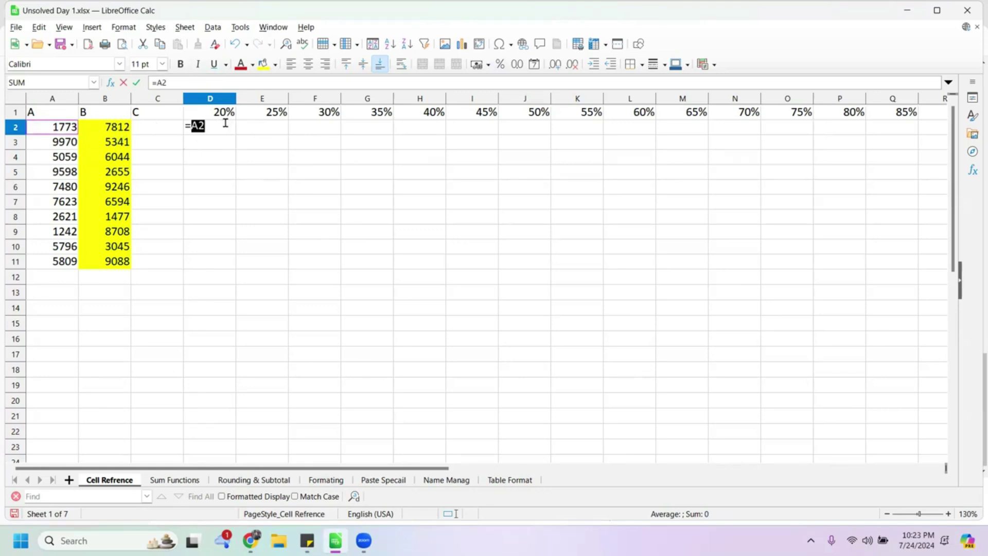
{"action": "key", "text": "shift+F4"}
{"action": "key", "text": "F4"}
{"action": "key", "text": "F4"}
{"action": "left_click", "coordinate": [226, 123]}
{"action": "type", "text": "*"}
{"action": "left_click", "coordinate": [202, 114]}
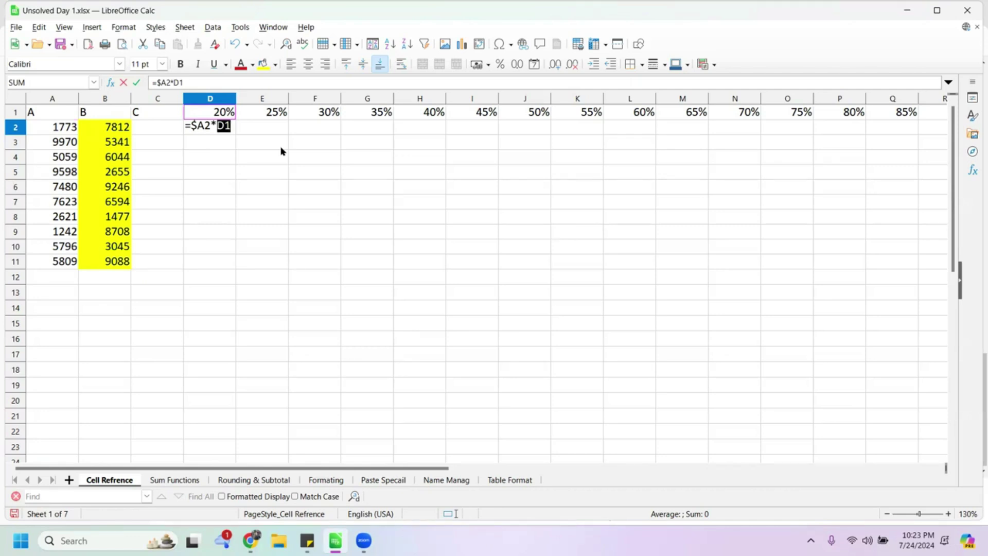
{"action": "key", "text": "F4"}
{"action": "key", "text": "F4"}
{"action": "key", "text": "Return"}
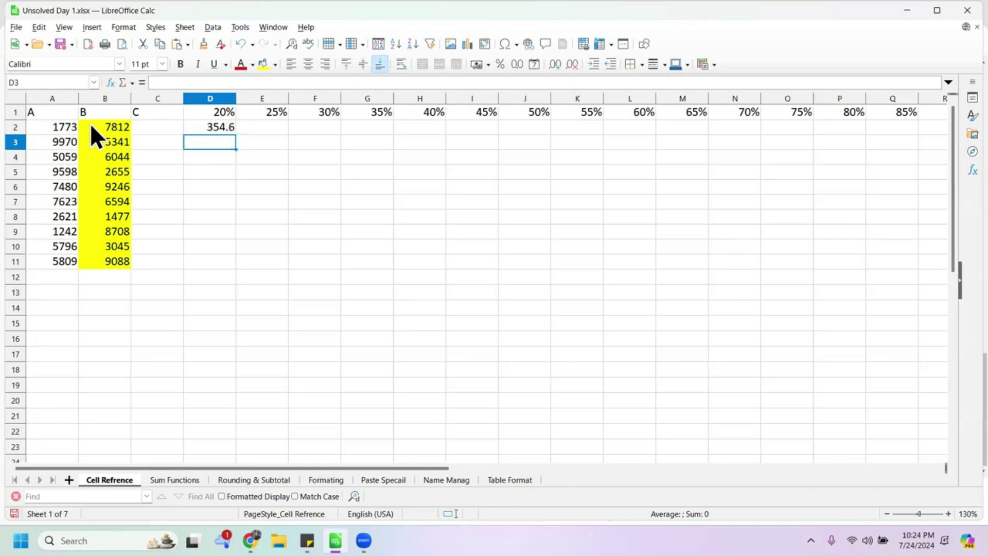
Remove the yellow background fill from column B
{"action": "left_click", "coordinate": [110, 98]}
{"action": "left_click", "coordinate": [268, 62]}
{"action": "left_click", "coordinate": [275, 63]}
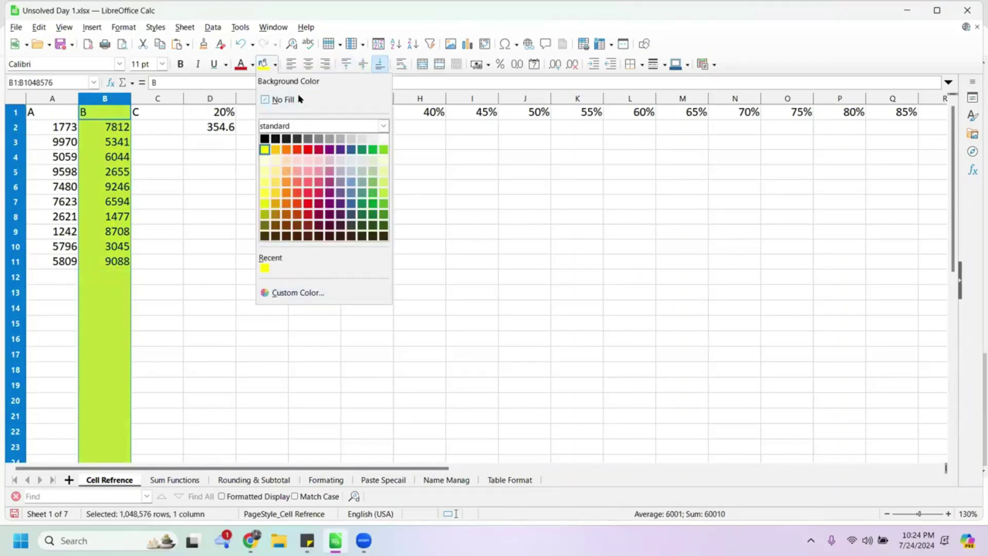
{"action": "left_click", "coordinate": [273, 99]}
Change the font color of column A to yellow
{"action": "left_click", "coordinate": [60, 98]}
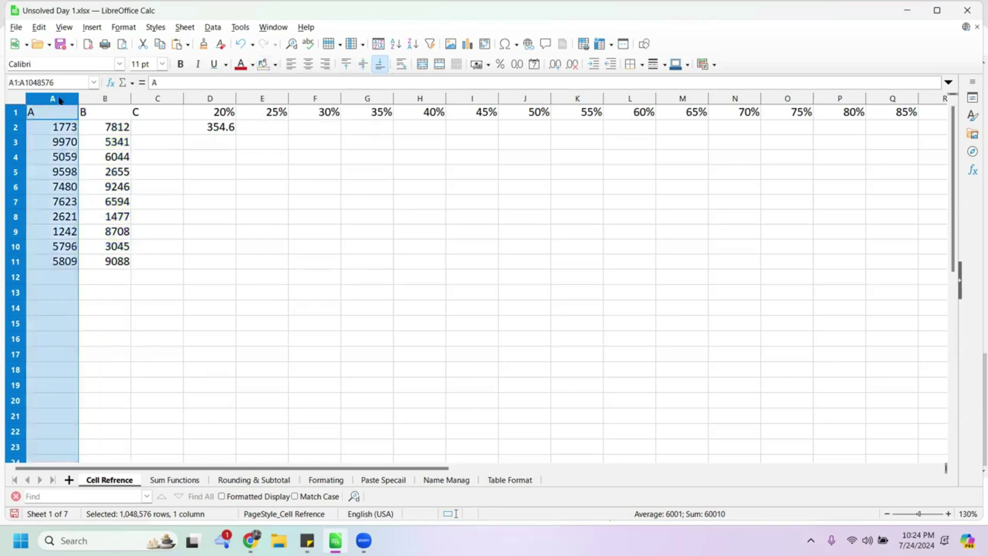
{"action": "left_click", "coordinate": [252, 64]}
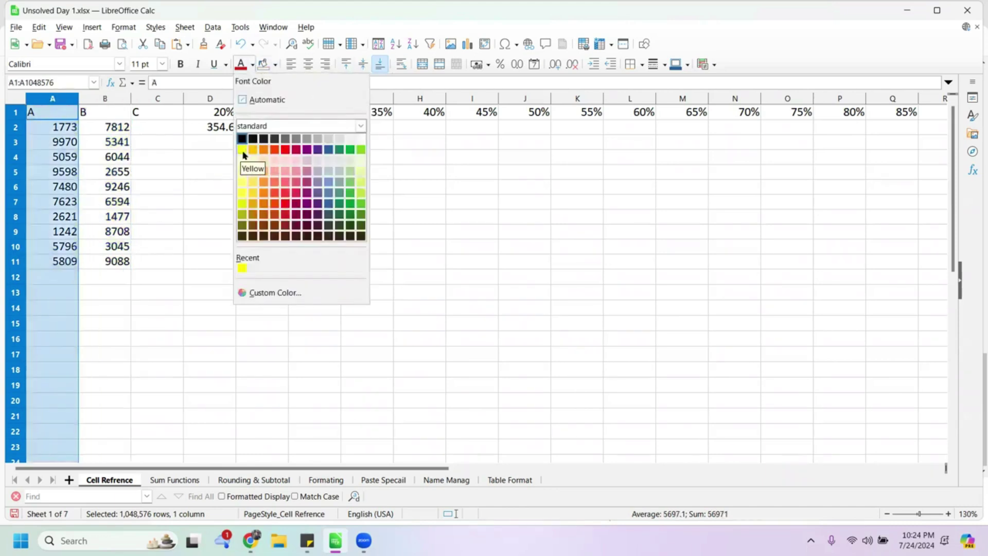
{"action": "left_click", "coordinate": [243, 155]}
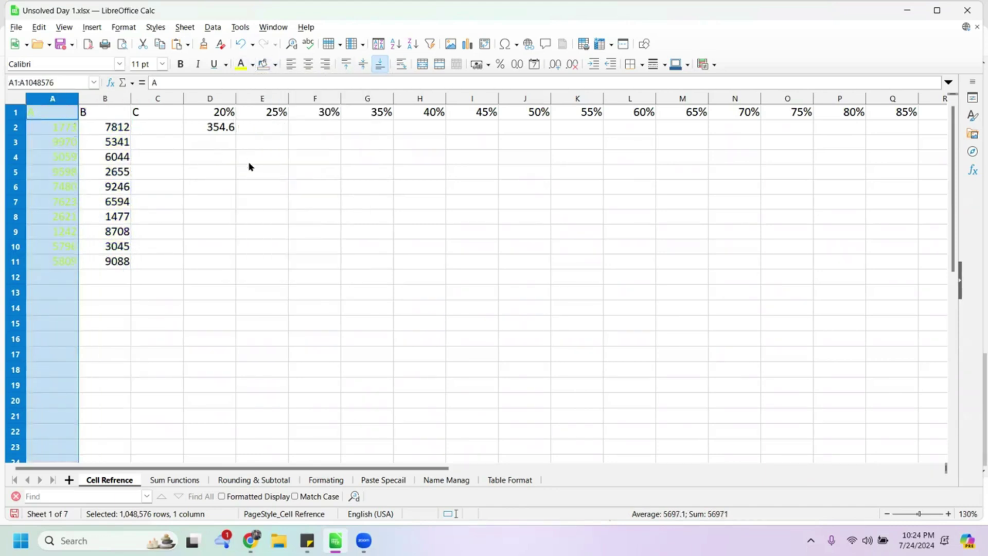
Undo the yellow font color on column A and give the column a yellow background fill instead
{"action": "key", "text": "ctrl+z"}
{"action": "left_click", "coordinate": [275, 64]}
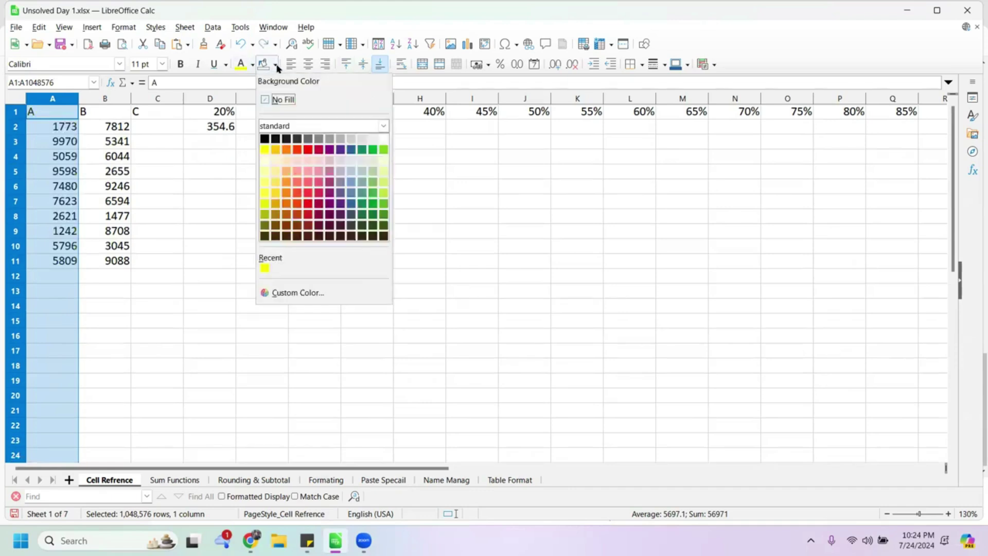
{"action": "left_click", "coordinate": [265, 268]}
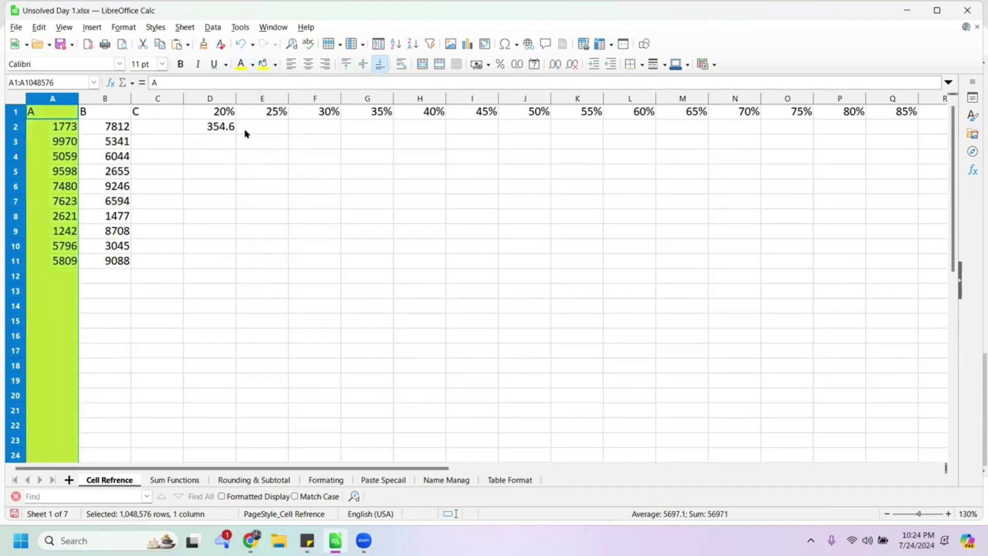
Set the font color of column A to black
{"action": "left_click", "coordinate": [252, 64]}
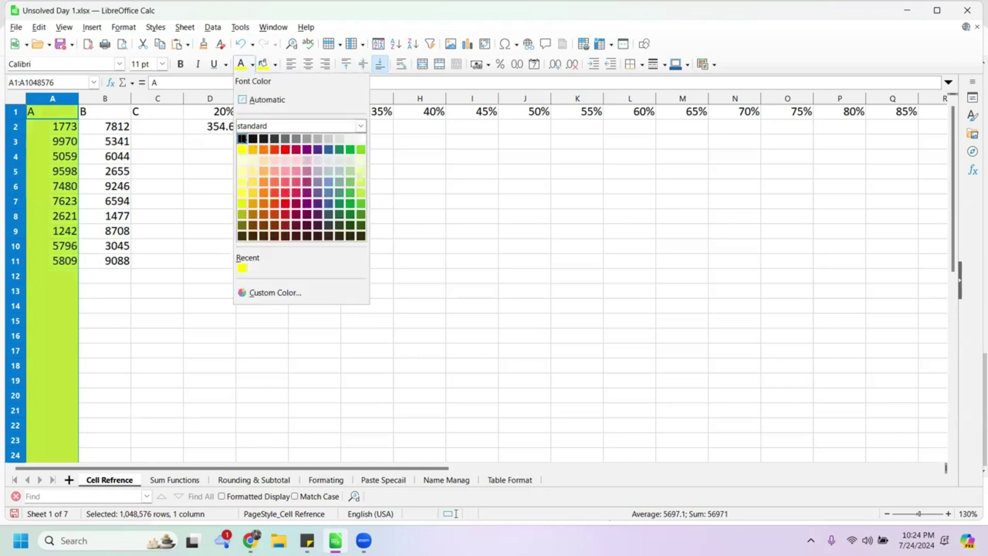
{"action": "left_click", "coordinate": [242, 138]}
{"action": "left_click", "coordinate": [214, 191]}
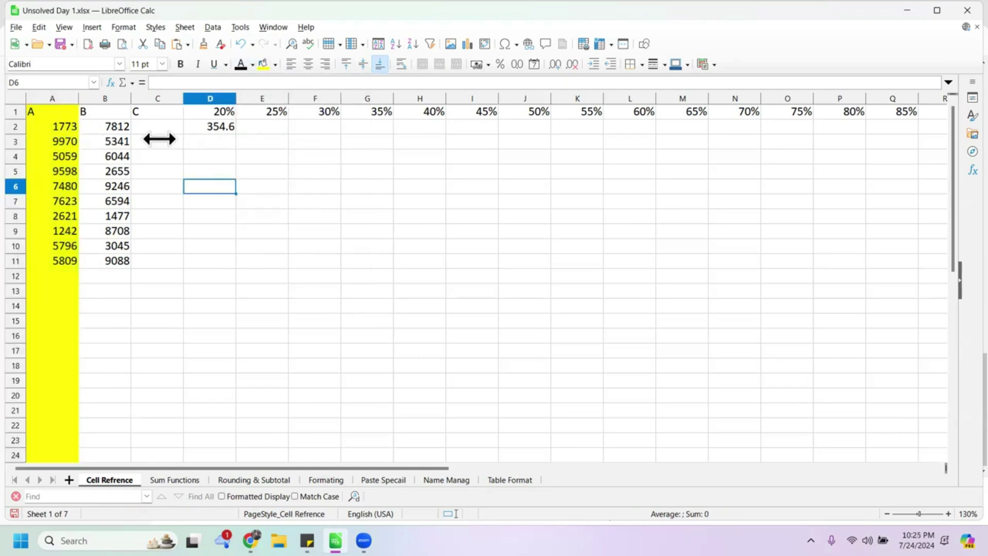
Fill the mixed-reference formula in D2 across row 2 through M2
{"action": "left_click", "coordinate": [221, 126]}
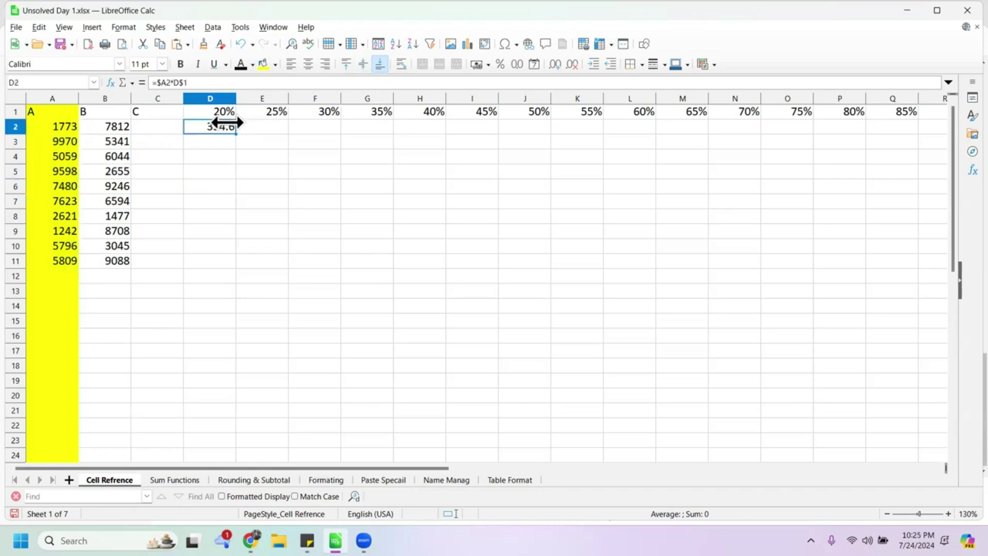
{"action": "left_click_drag", "start_coordinate": [236, 133], "coordinate": [286, 131]}
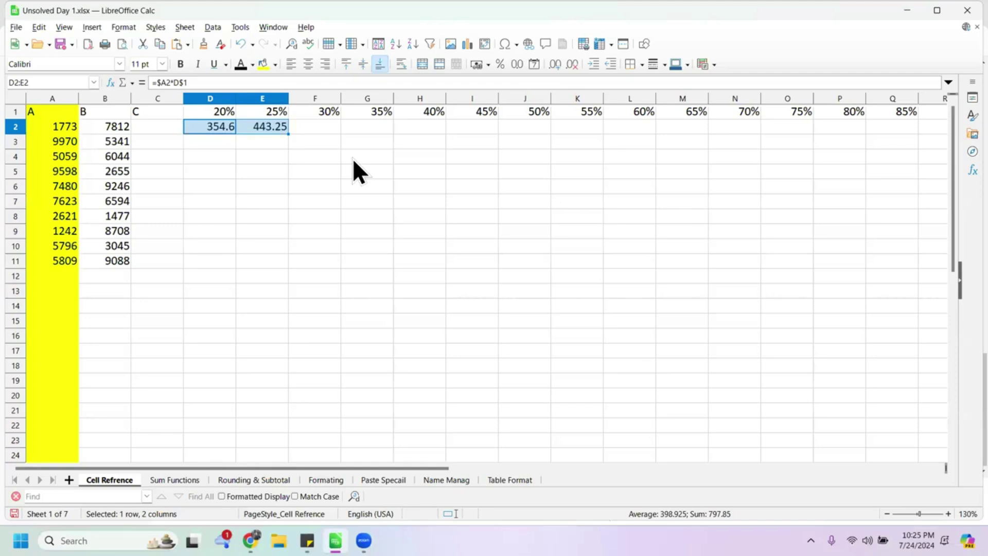
{"action": "left_click_drag", "start_coordinate": [288, 133], "coordinate": [337, 130]}
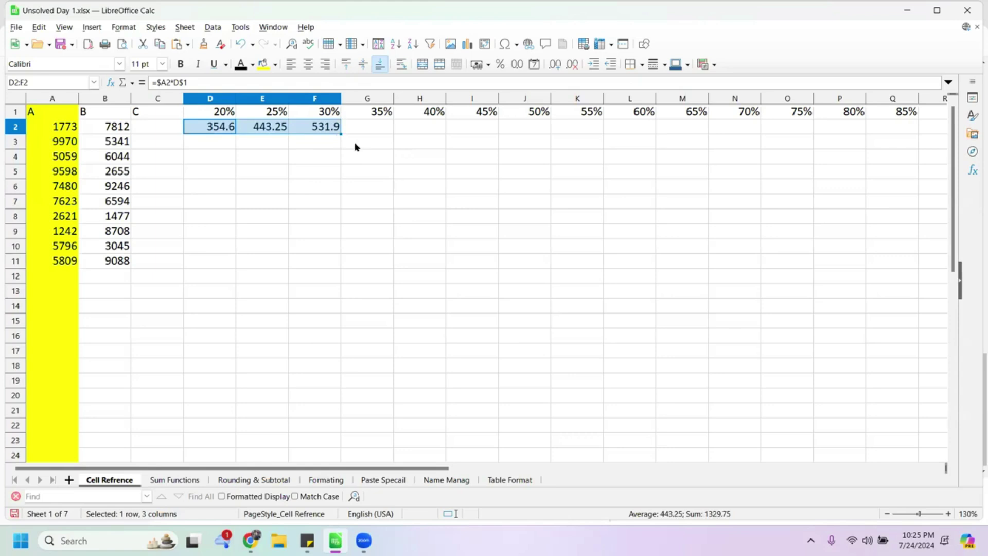
{"action": "left_click_drag", "start_coordinate": [341, 134], "coordinate": [700, 138]}
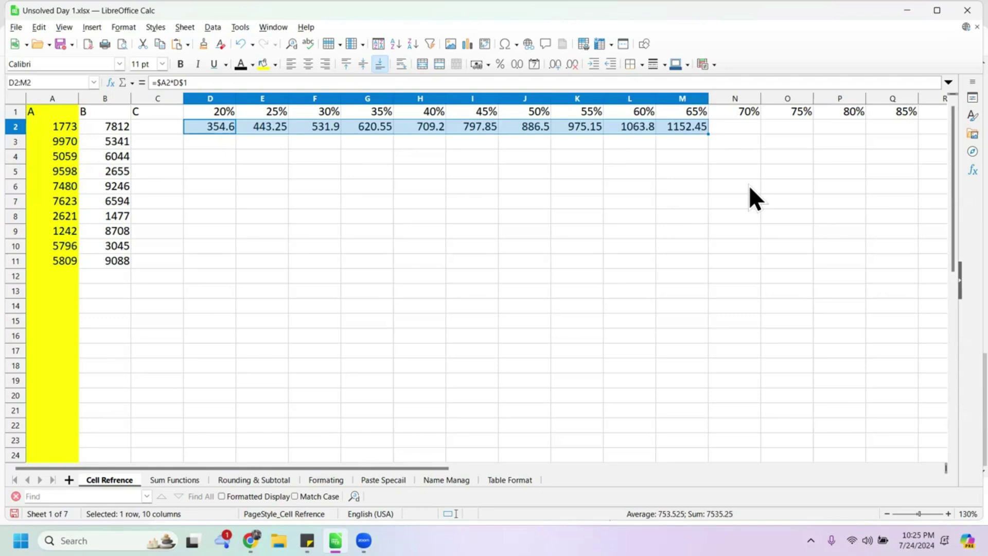
Fill the formula in D2 down column D through D5
{"action": "left_click", "coordinate": [225, 135]}
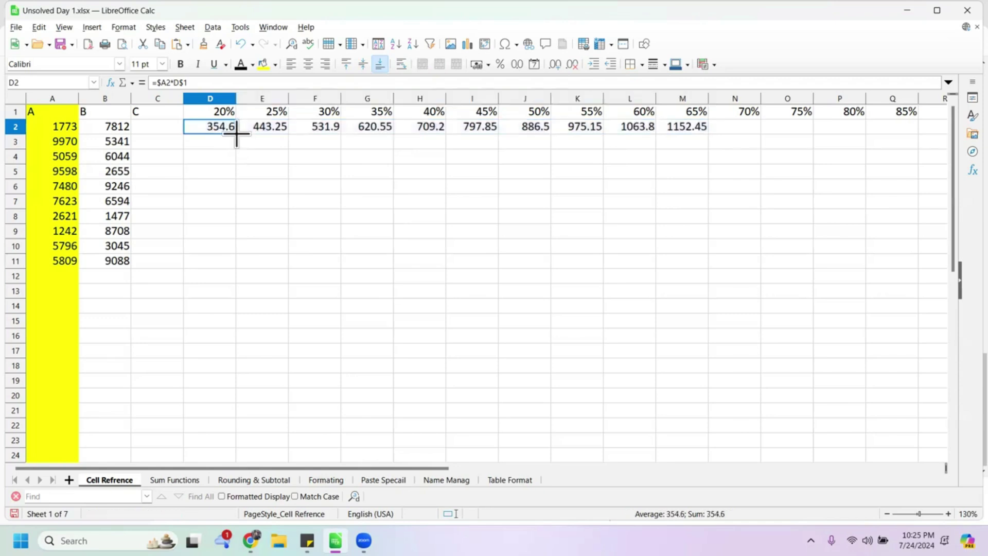
{"action": "left_click_drag", "start_coordinate": [237, 135], "coordinate": [242, 176]}
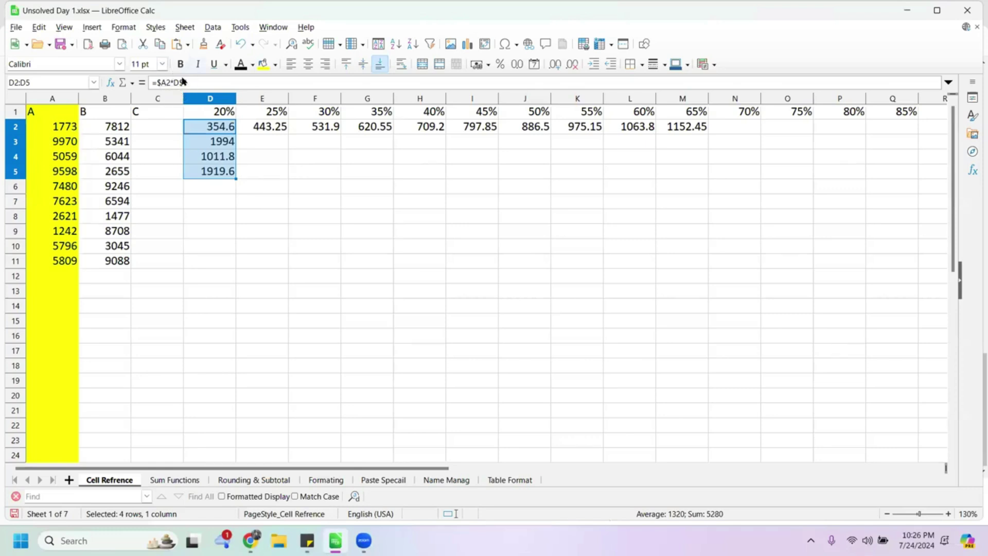
{"action": "left_click", "coordinate": [62, 126]}
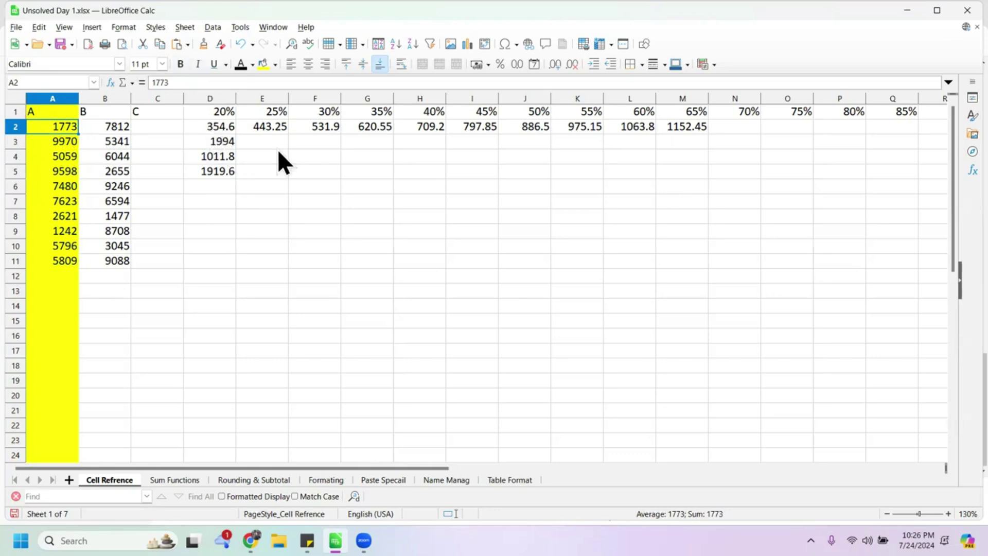
Clear the formulas from the range D2:M5
{"action": "left_click", "coordinate": [216, 128]}
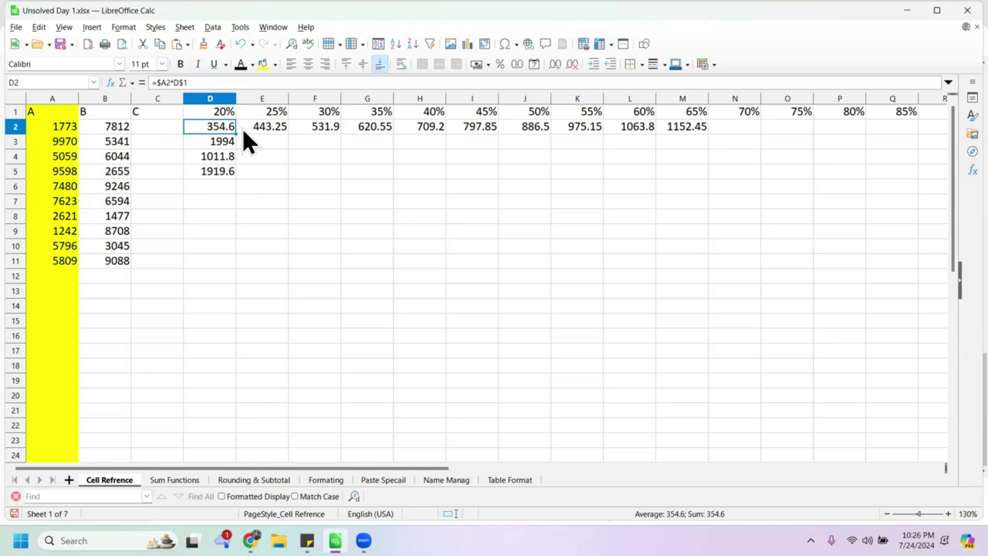
{"action": "key", "text": "shift+Right"}
{"action": "key", "text": "shift+Right"}
{"action": "key", "text": "shift+Right"}
{"action": "key", "text": "shift+Right"}
{"action": "key", "text": "shift+Right"}
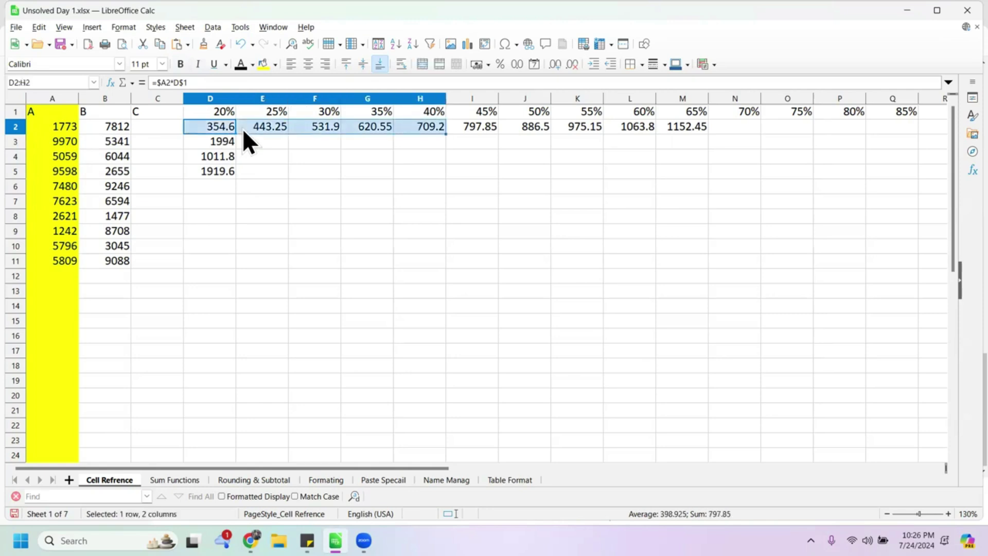
{"action": "key", "text": "shift+Right"}
{"action": "key", "text": "shift+Right"}
{"action": "key", "text": "shift+Right"}
{"action": "key", "text": "shift+Right"}
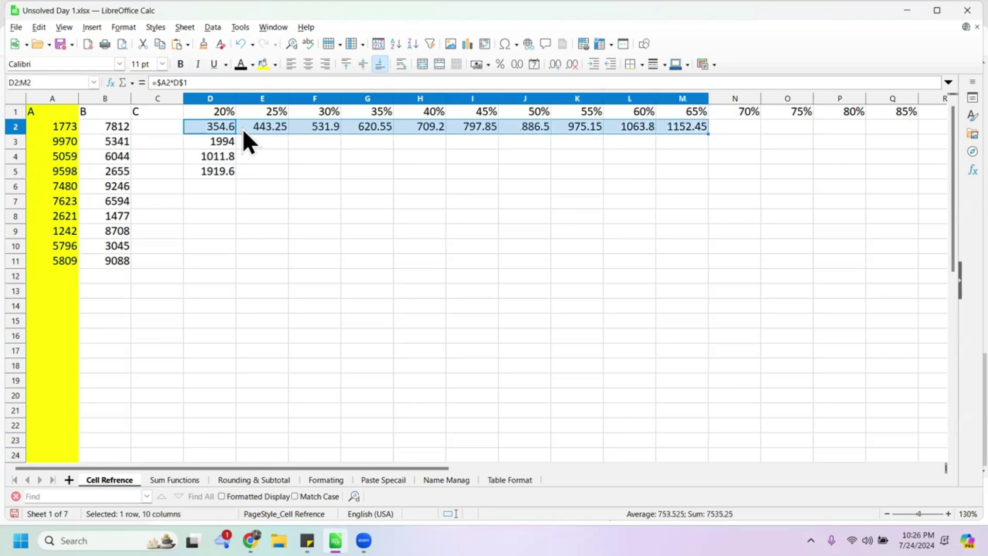
{"action": "key", "text": "shift+Down"}
{"action": "key", "text": "shift+Down"}
{"action": "key", "text": "shift+Down"}
{"action": "key", "text": "Delete"}
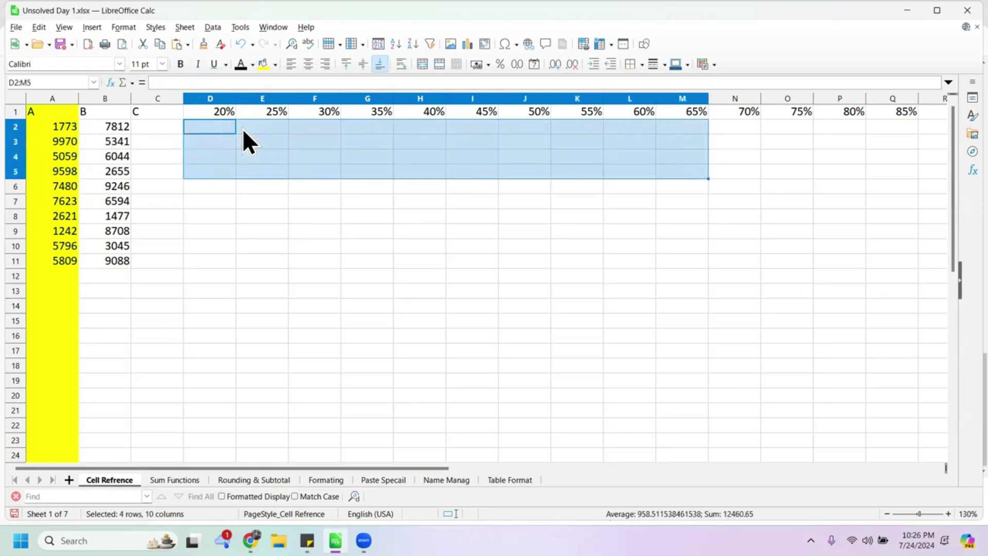
Enter a formula in D2 referencing A4, cycling through the absolute and mixed reference types back to the relative form =A4
{"action": "left_click", "coordinate": [217, 125]}
{"action": "left_click", "coordinate": [263, 125]}
{"action": "left_click", "coordinate": [200, 125]}
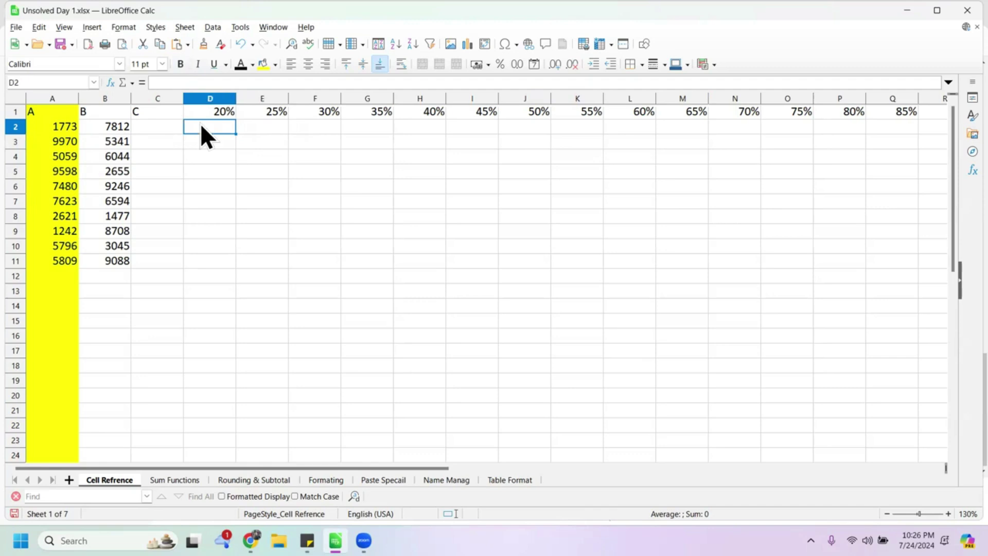
{"action": "type", "text": "="}
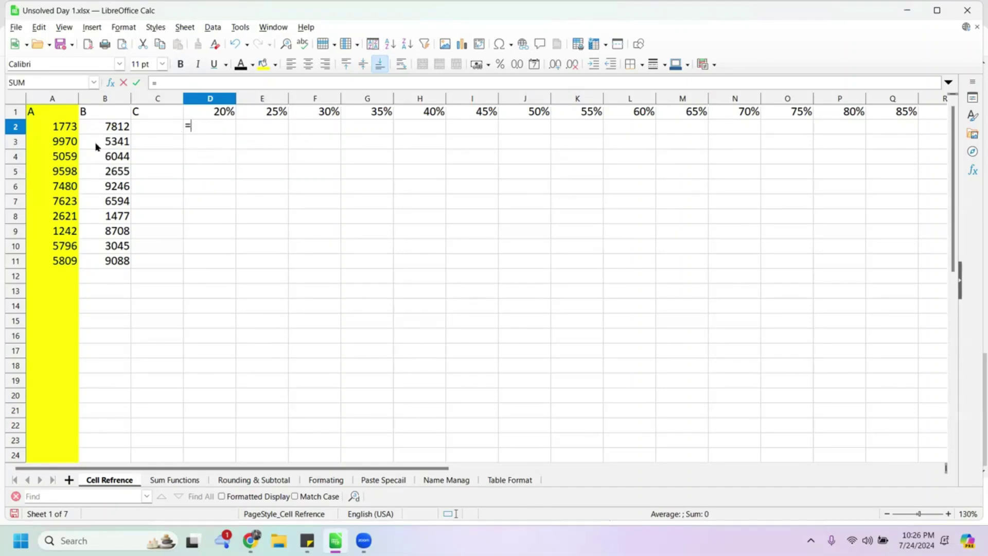
{"action": "left_click", "coordinate": [54, 157]}
{"action": "key", "text": "F4"}
{"action": "key", "text": "F4"}
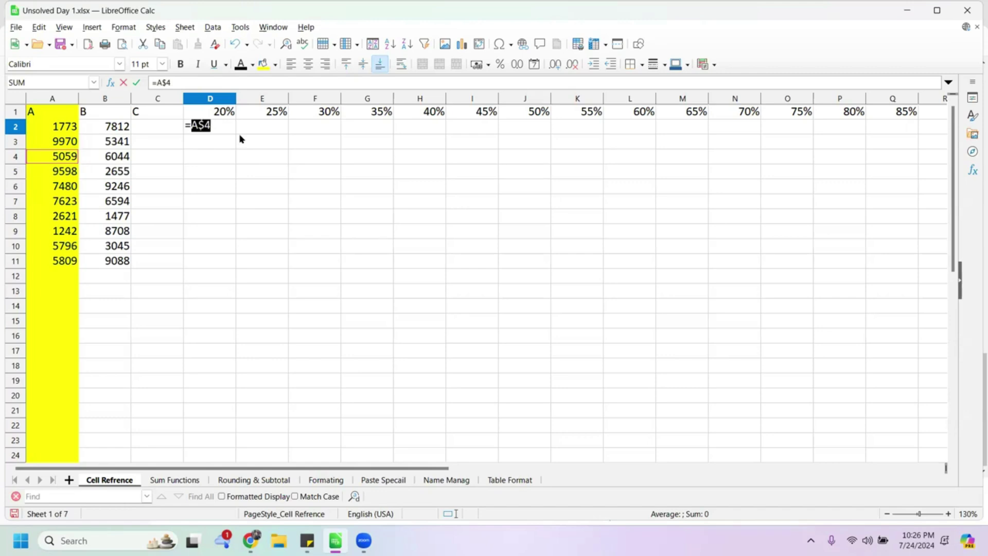
{"action": "key", "text": "F4"}
{"action": "key", "text": "F4"}
{"action": "key", "text": "Return"}
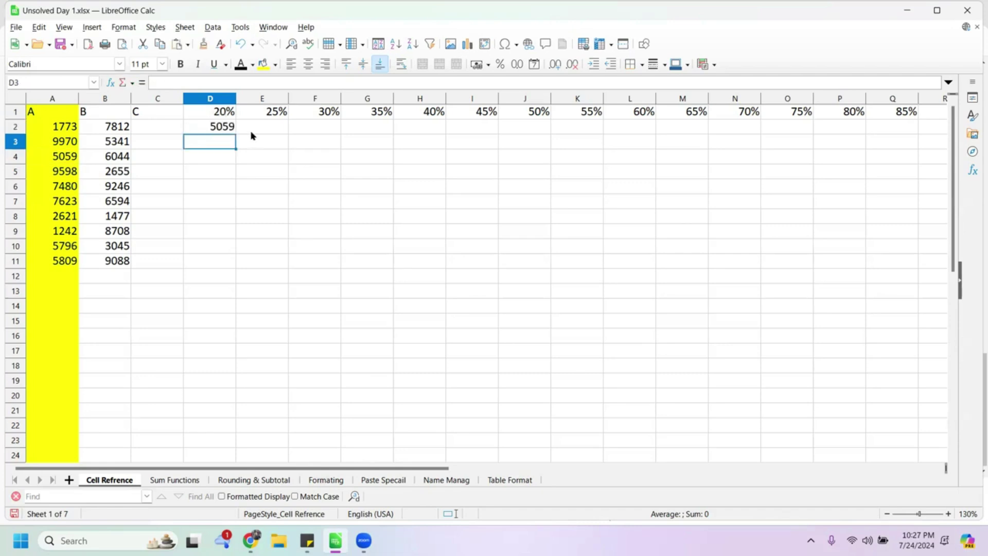
Delete the contents of D2, keeping its formatting
{"action": "left_click", "coordinate": [221, 132]}
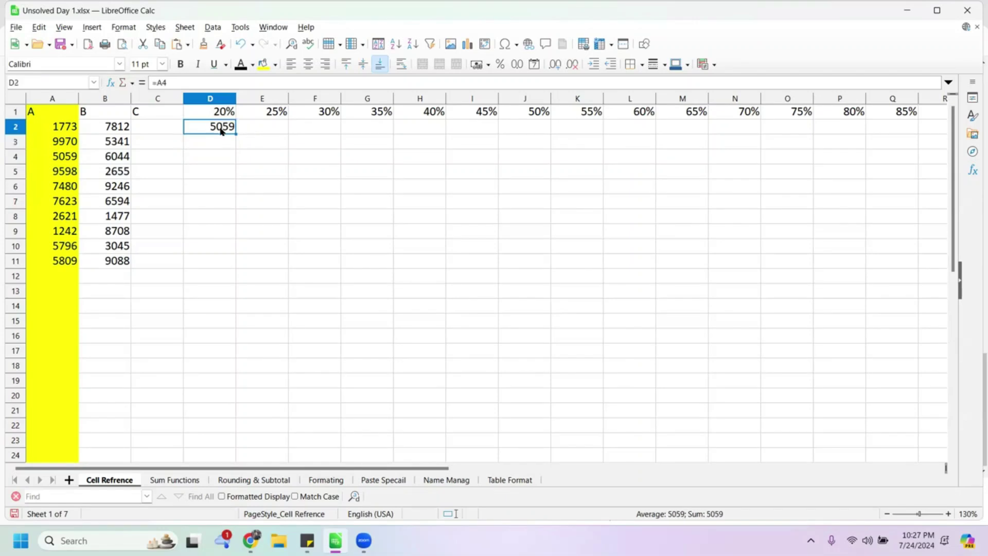
{"action": "key", "text": "BackSpace"}
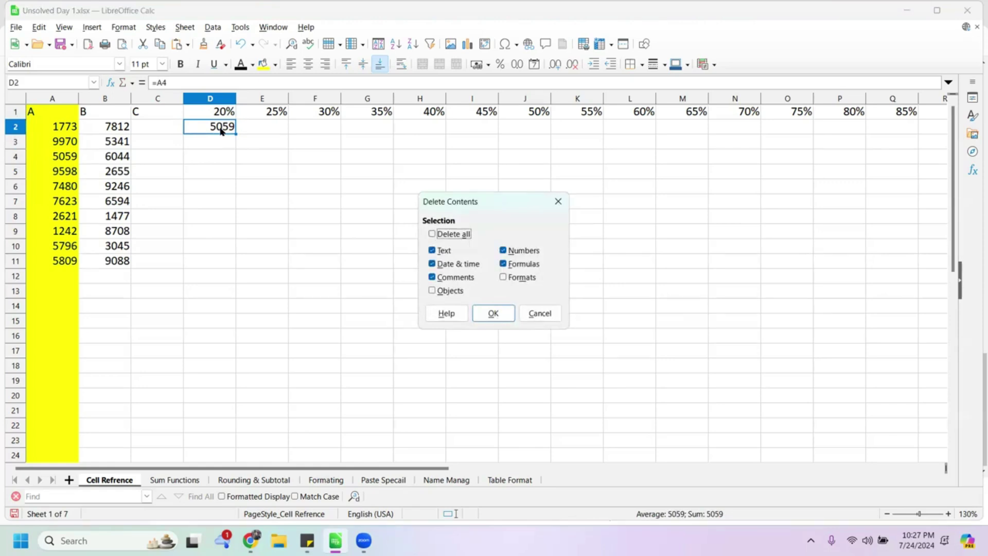
{"action": "key", "text": "Return"}
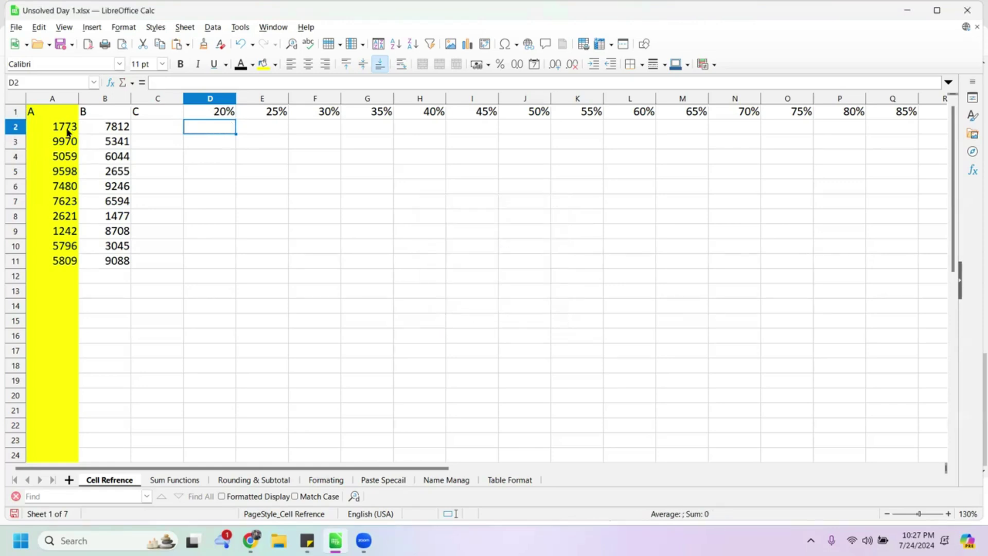
{"action": "type", "text": "-"}
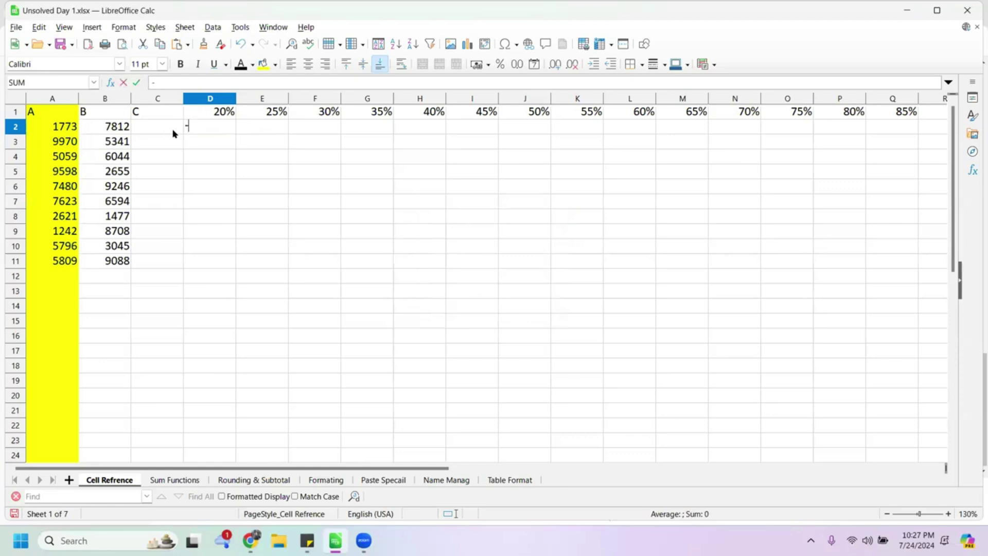
{"action": "key", "text": "Num_Lock"}
{"action": "key", "text": "BackSpace"}
{"action": "type", "text": "="}
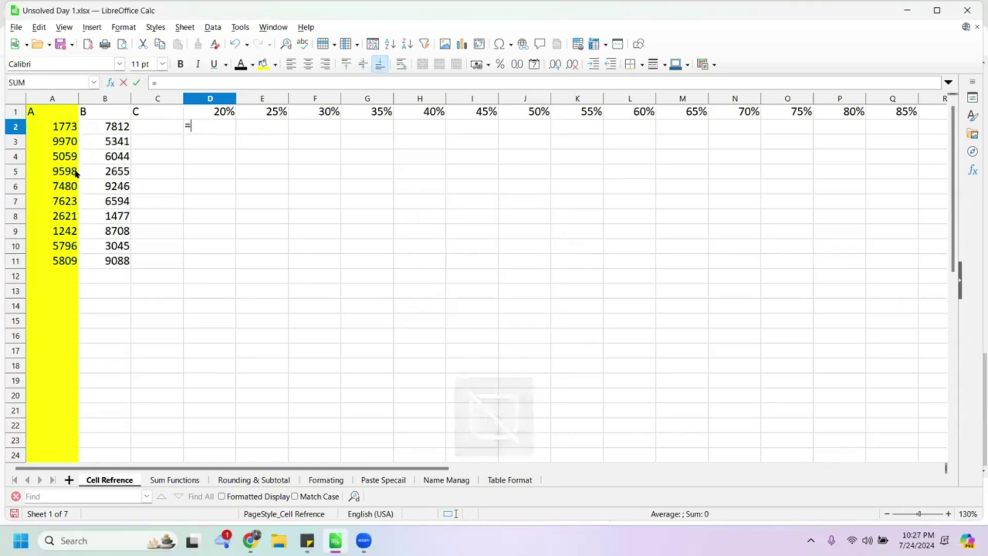
{"action": "left_click", "coordinate": [53, 264]}
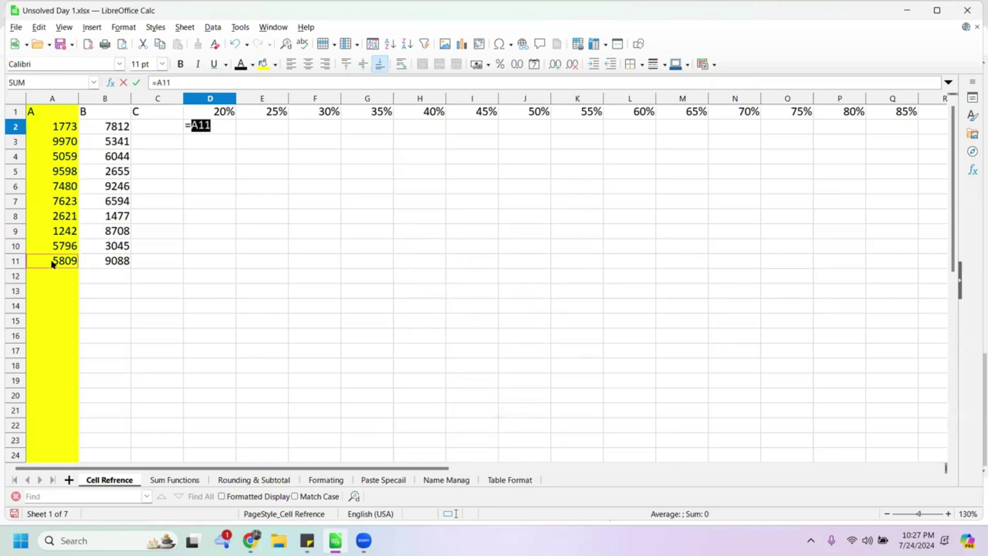
{"action": "left_click", "coordinate": [221, 122]}
{"action": "type", "text": "*"}
{"action": "left_click", "coordinate": [231, 114]}
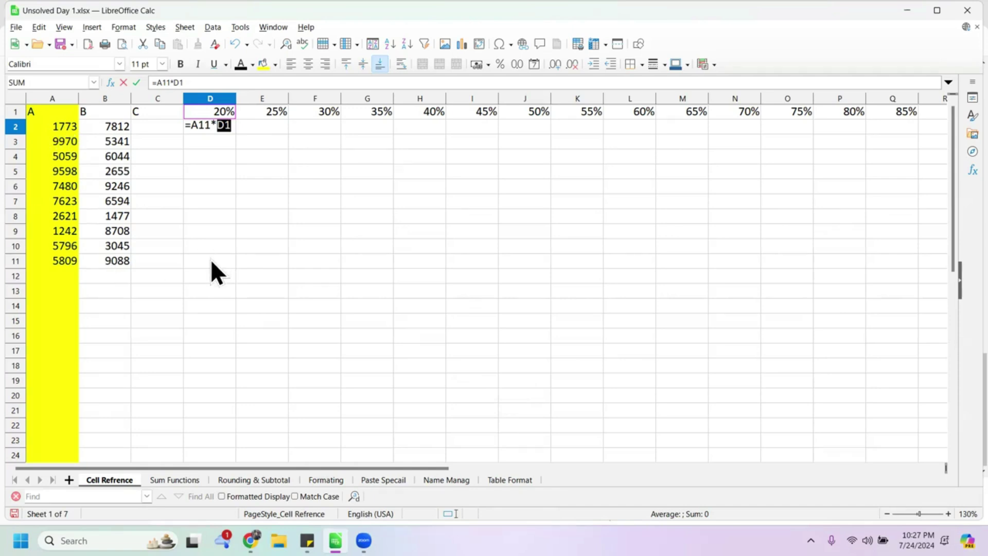
{"action": "left_click", "coordinate": [235, 131]}
{"action": "triple_click", "coordinate": [189, 82]}
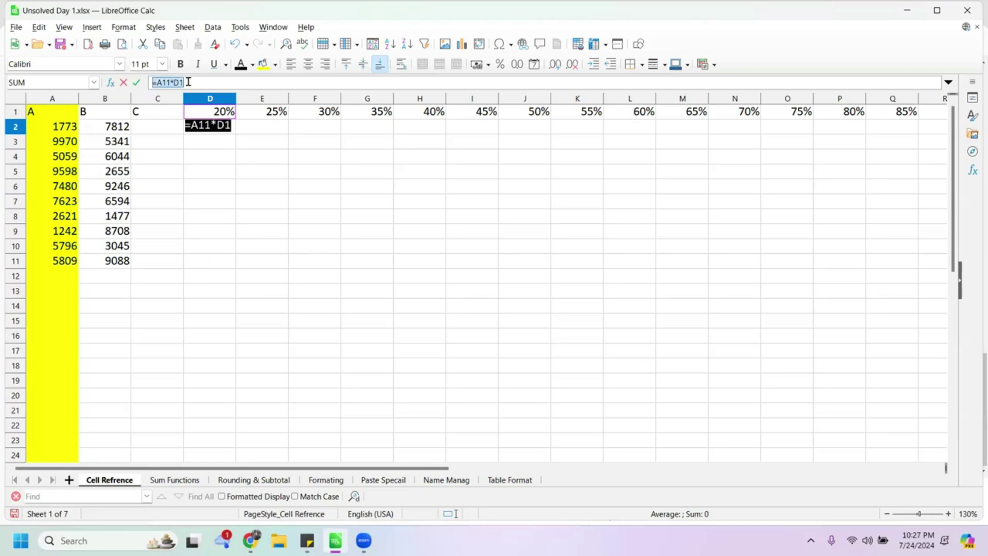
{"action": "left_click", "coordinate": [189, 82]}
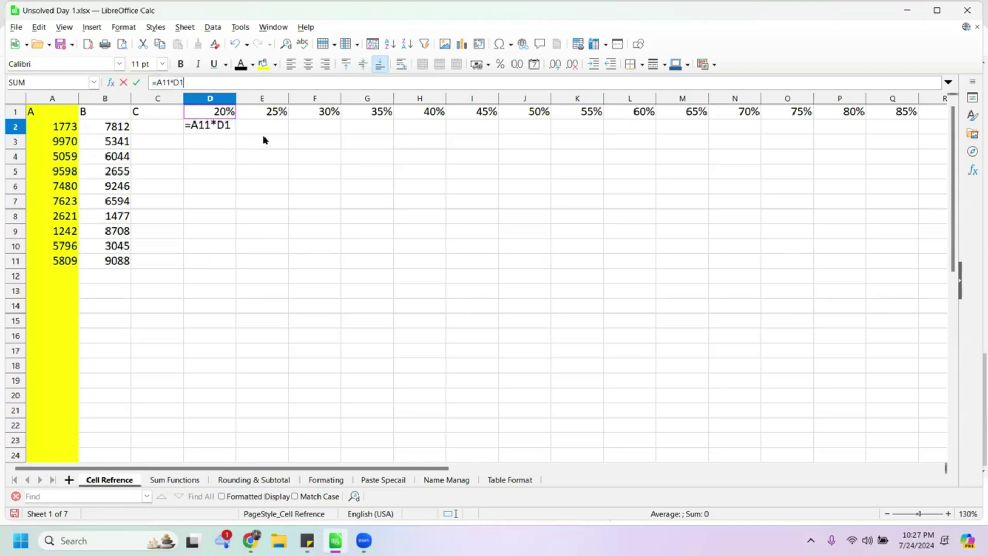
{"action": "key", "text": "Escape"}
Enter the formula =A11*D1 in cell D11 to multiply the last column A value by the first percentage
{"action": "left_click", "coordinate": [202, 263]}
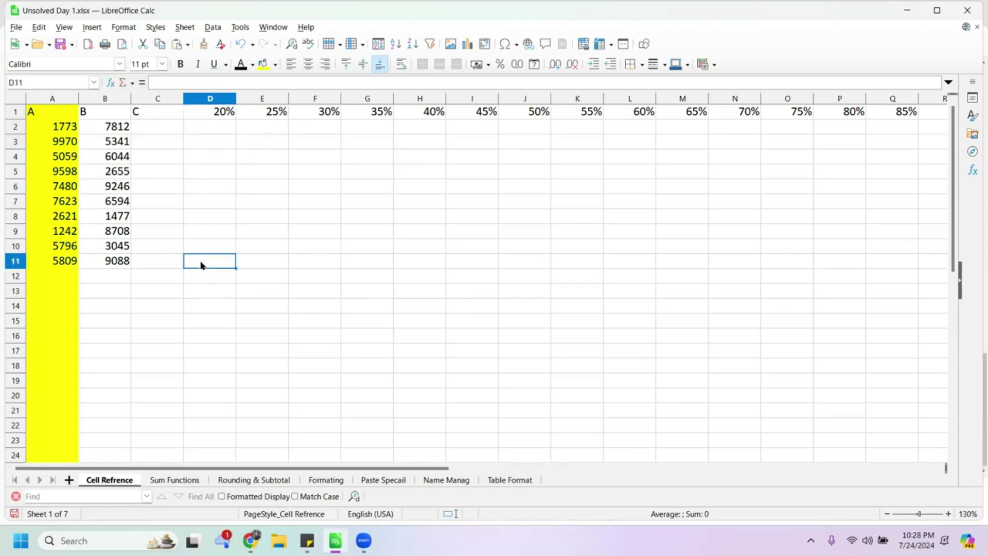
{"action": "type", "text": "="}
{"action": "left_click", "coordinate": [59, 260]}
{"action": "left_click", "coordinate": [222, 259]}
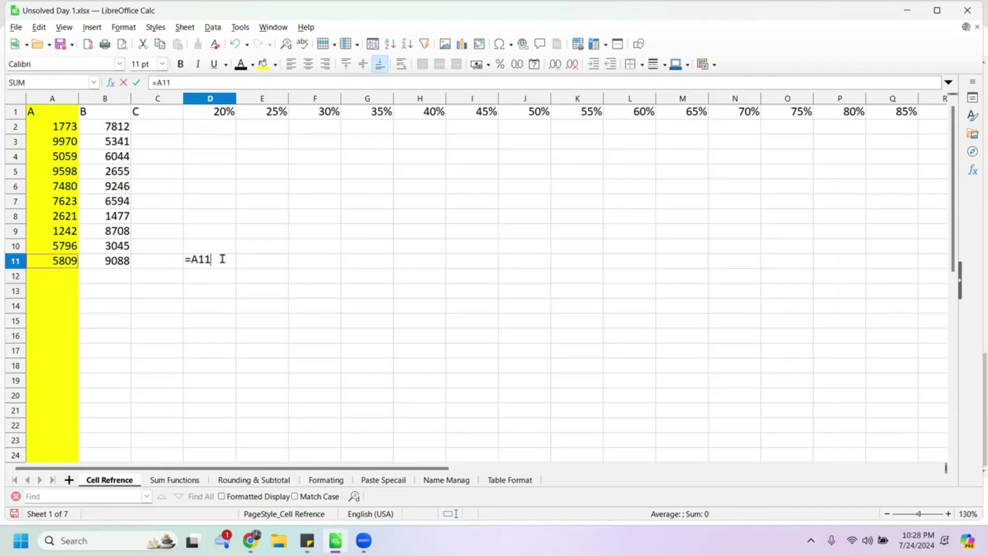
{"action": "type", "text": "*"}
{"action": "left_click", "coordinate": [208, 113]}
{"action": "key", "text": "Return"}
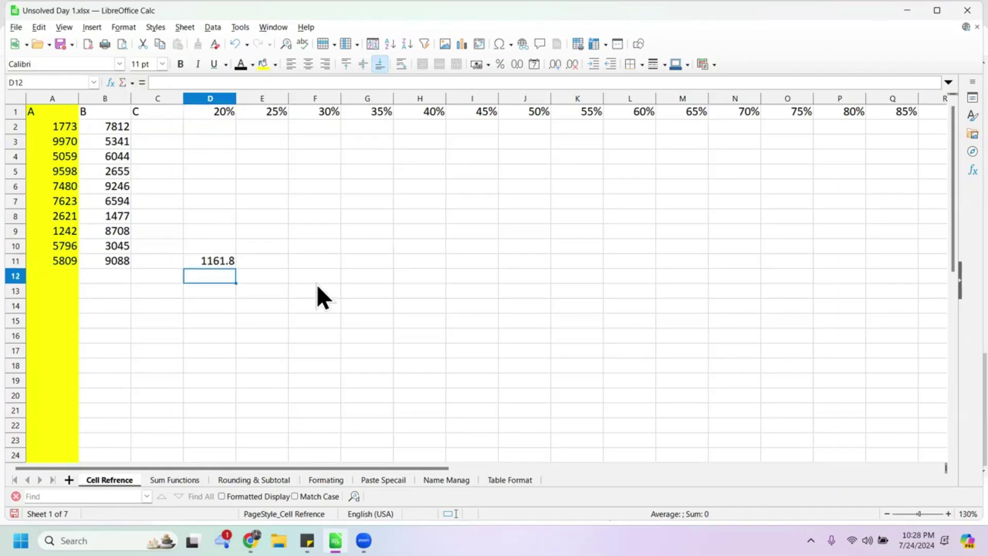
{"action": "left_click", "coordinate": [216, 261]}
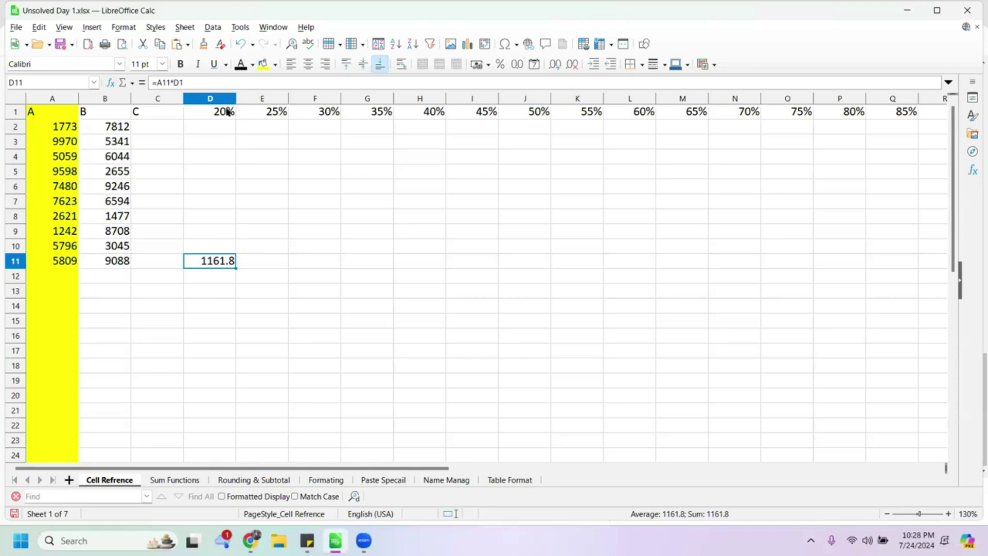
{"action": "left_click", "coordinate": [186, 82]}
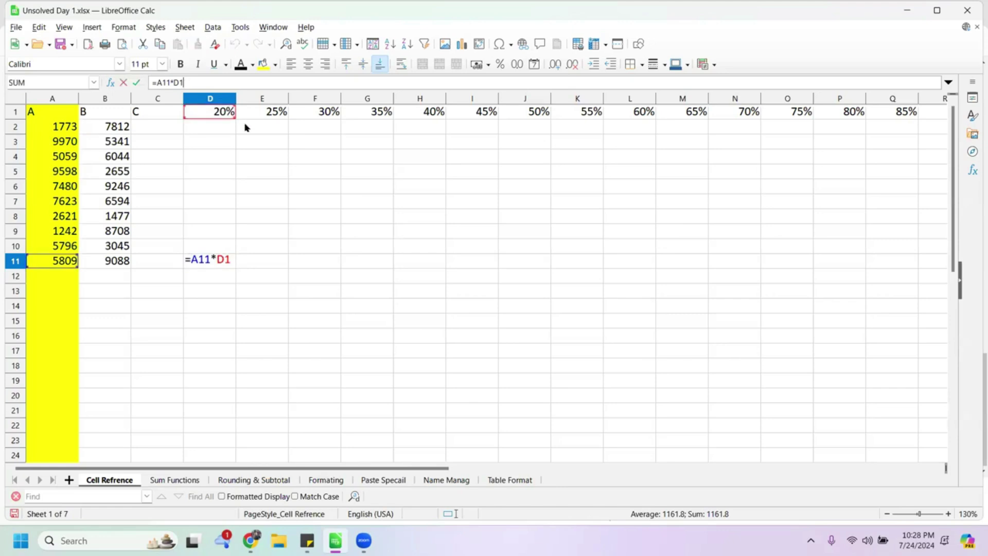
{"action": "left_click", "coordinate": [292, 251]}
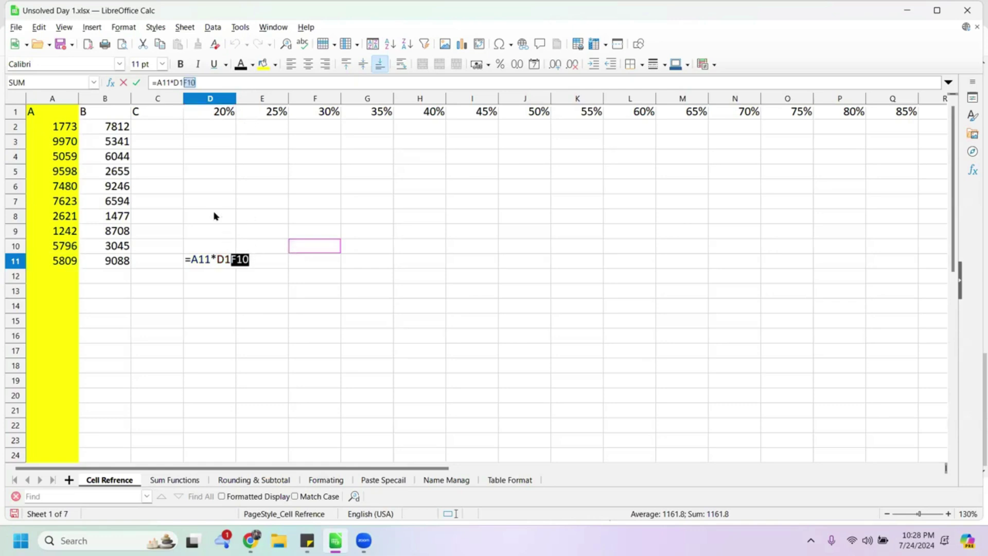
{"action": "key", "text": "Escape"}
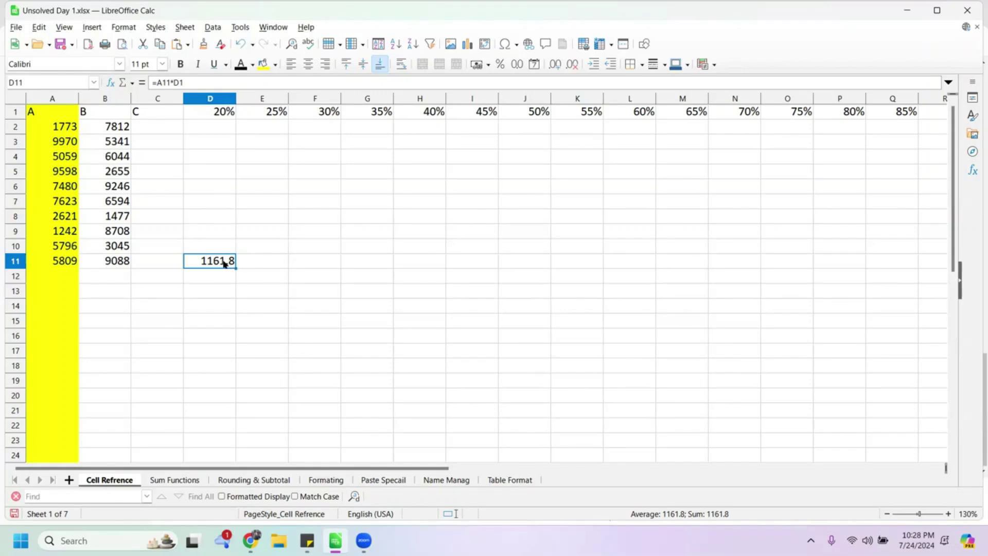
Fill the D11 formula up to D10 and across to column E, and inspect the formulas in the filled cells
{"action": "left_click_drag", "start_coordinate": [236, 267], "coordinate": [205, 237]}
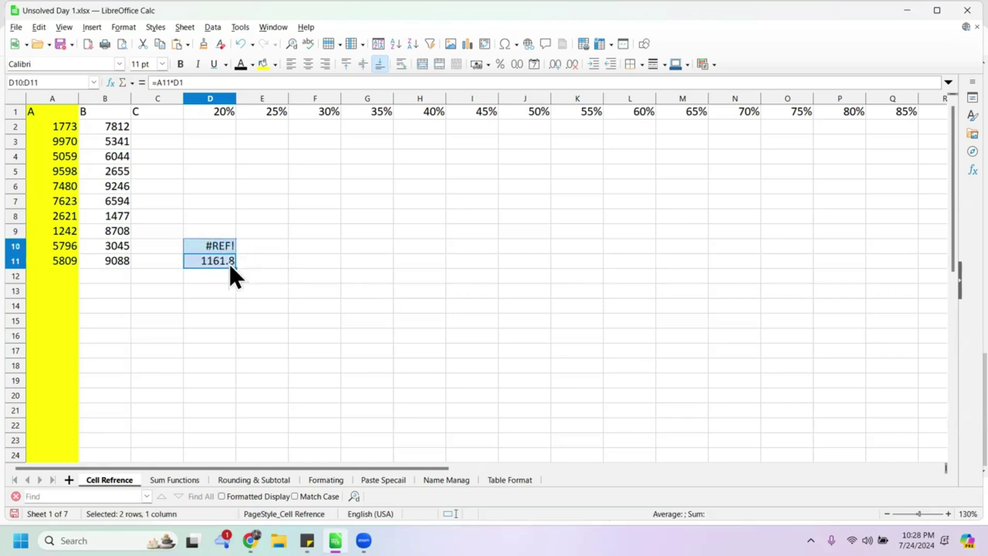
{"action": "left_click_drag", "start_coordinate": [236, 267], "coordinate": [279, 262]}
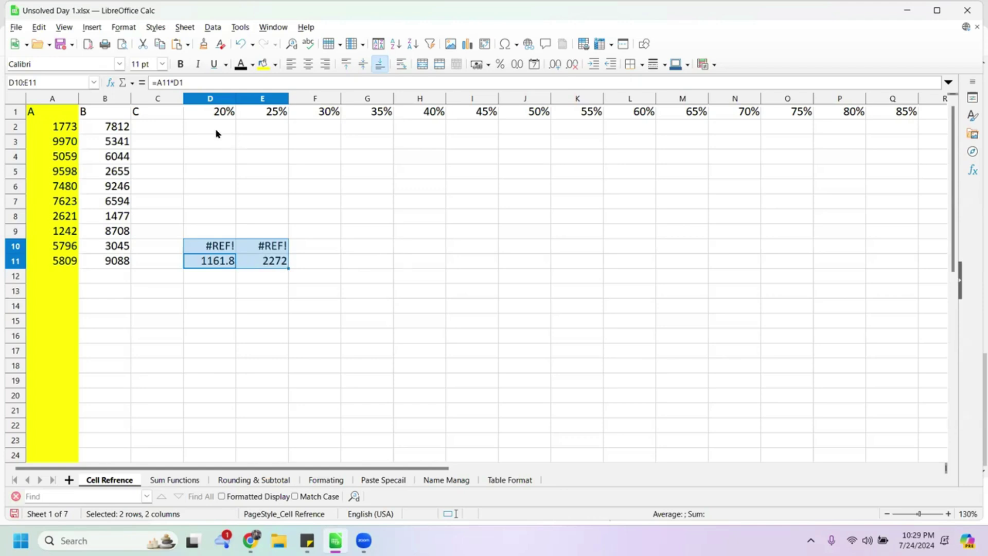
{"action": "left_click", "coordinate": [241, 263]}
{"action": "left_click", "coordinate": [224, 250]}
{"action": "left_click", "coordinate": [228, 261]}
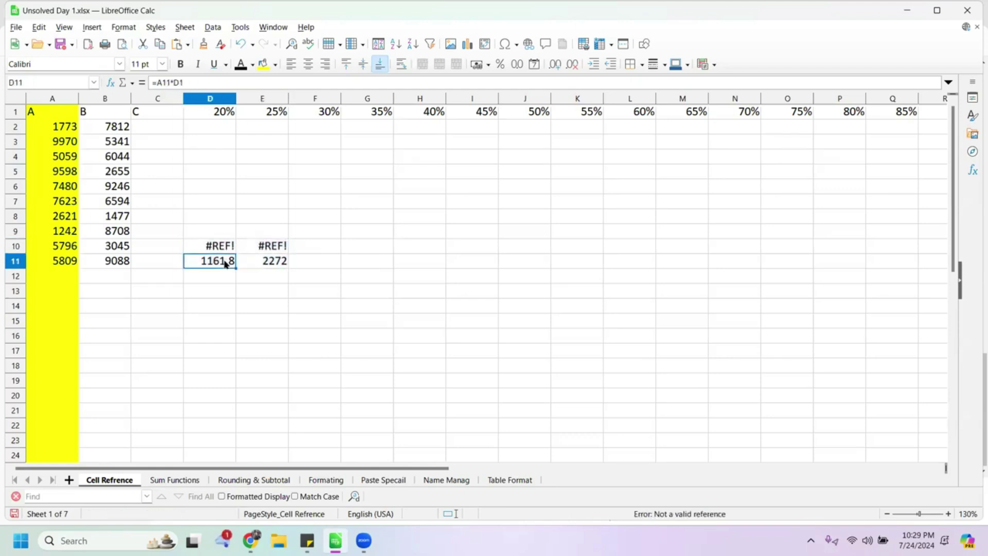
{"action": "left_click", "coordinate": [282, 263]}
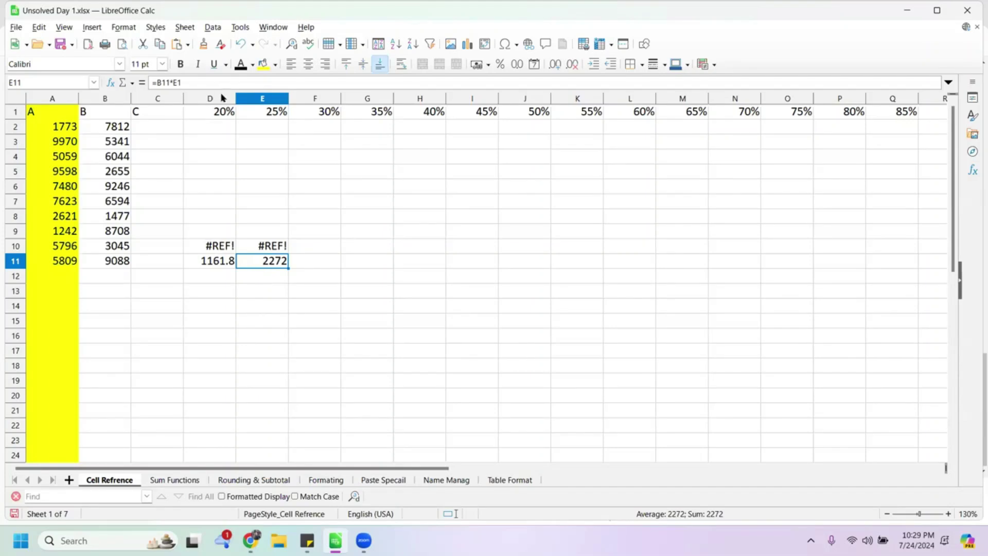
{"action": "left_click", "coordinate": [232, 251]}
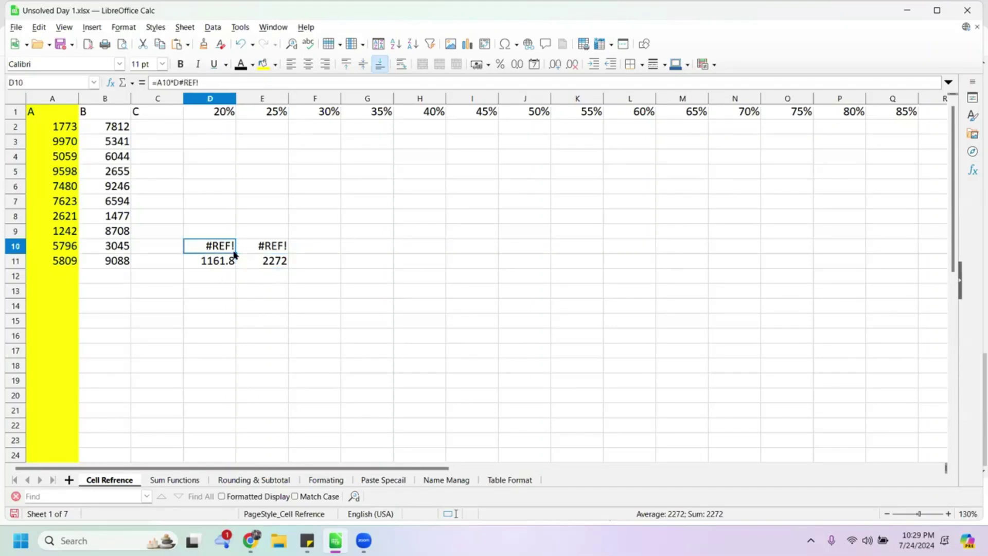
{"action": "key", "text": "BackSpace"}
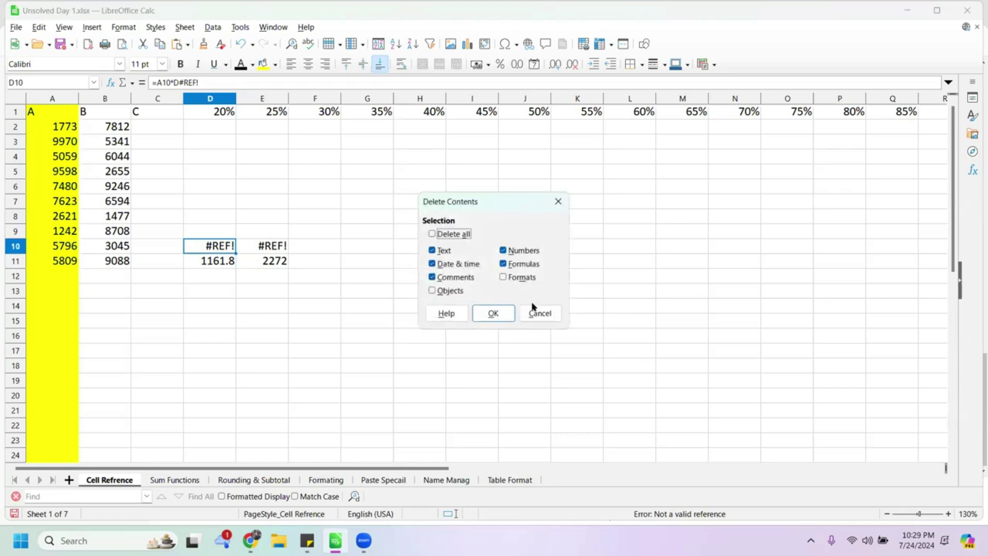
{"action": "left_click", "coordinate": [558, 201]}
Try to add a $ after D1 in D11's formula, and undo the edit
{"action": "left_click", "coordinate": [221, 264]}
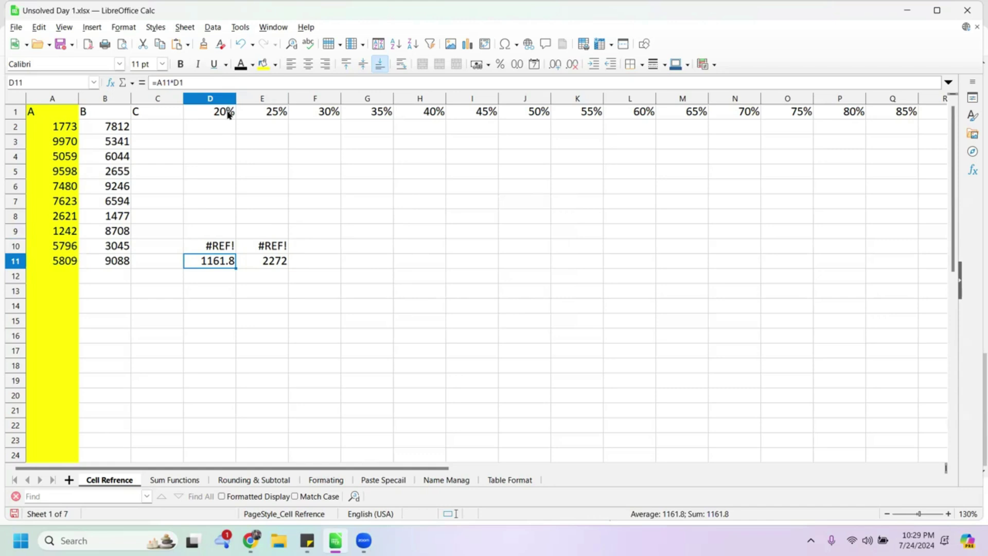
{"action": "left_click", "coordinate": [184, 83]}
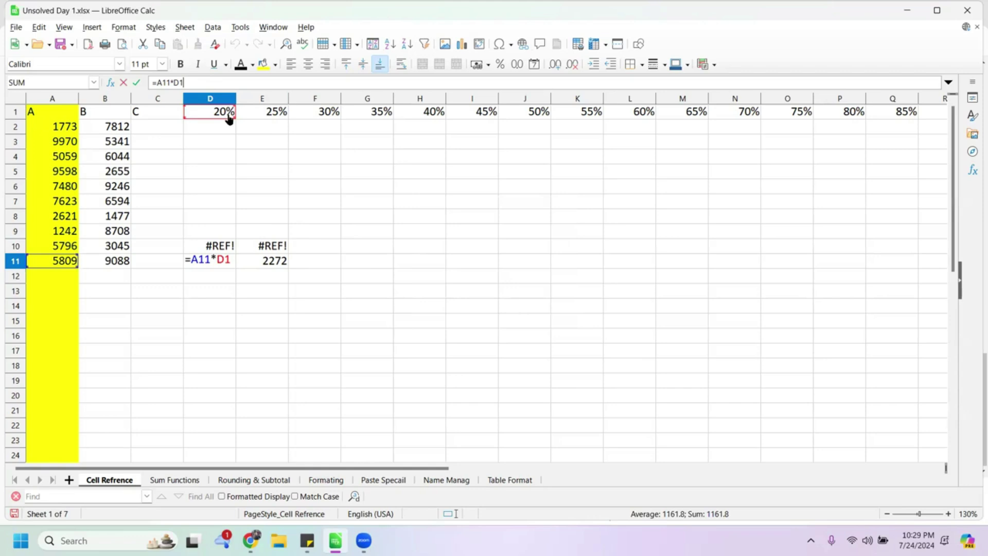
{"action": "type", "text": "$"}
{"action": "left_click", "coordinate": [299, 233]}
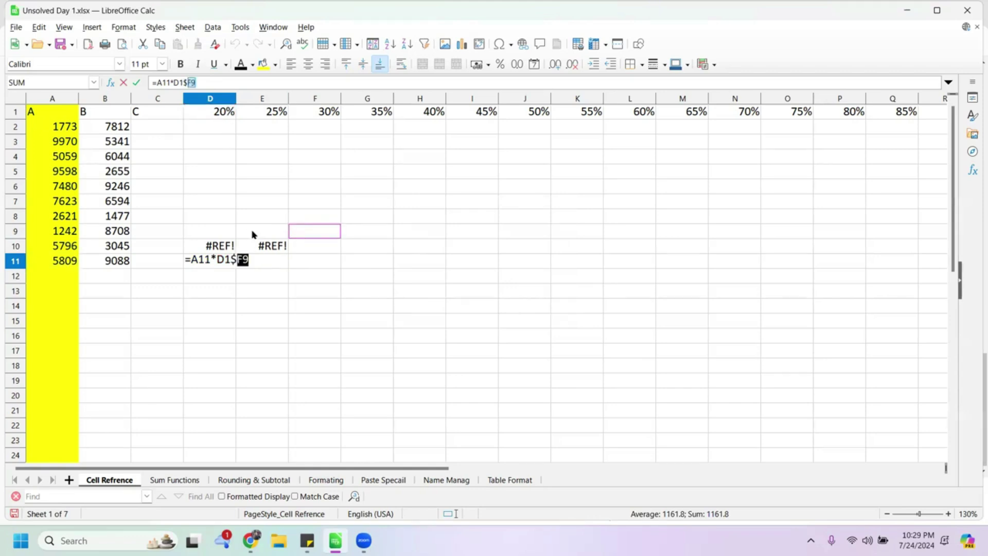
{"action": "left_click", "coordinate": [226, 83]}
{"action": "key", "text": "BackSpace"}
{"action": "key", "text": "BackSpace"}
{"action": "key", "text": "Return"}
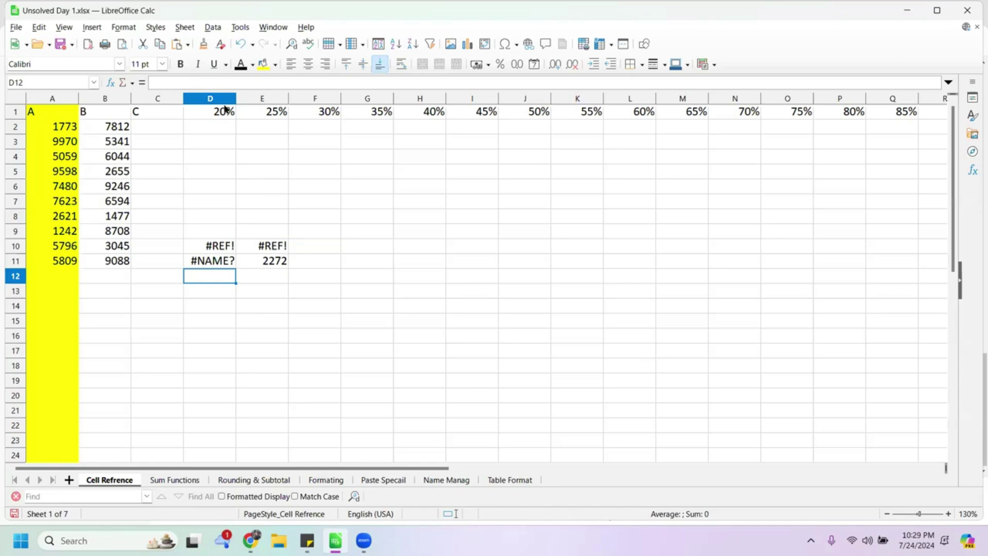
{"action": "key", "text": "ctrl+z"}
Lock the percentage row in D11's formula so that it reads =A11*D$1
{"action": "left_click", "coordinate": [203, 82]}
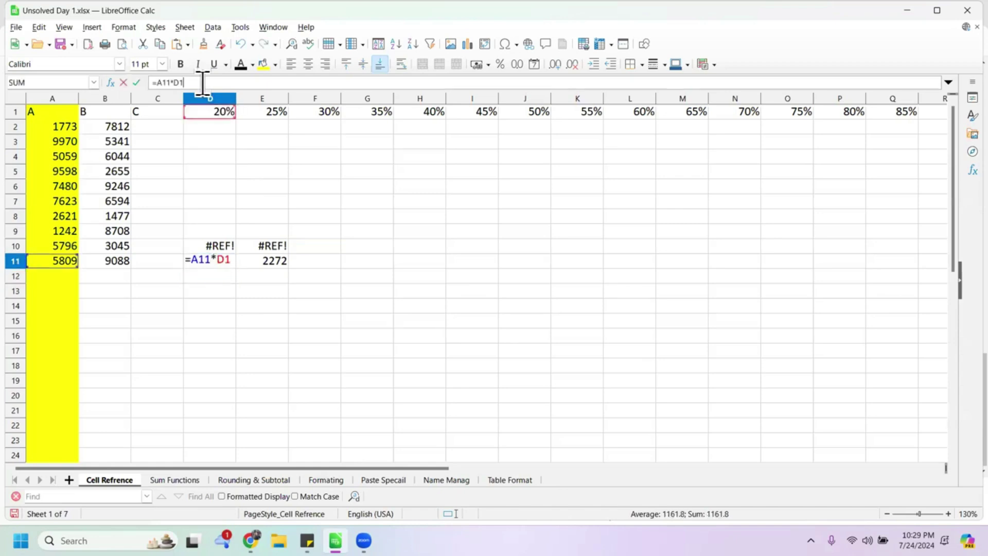
{"action": "key", "text": "Left"}
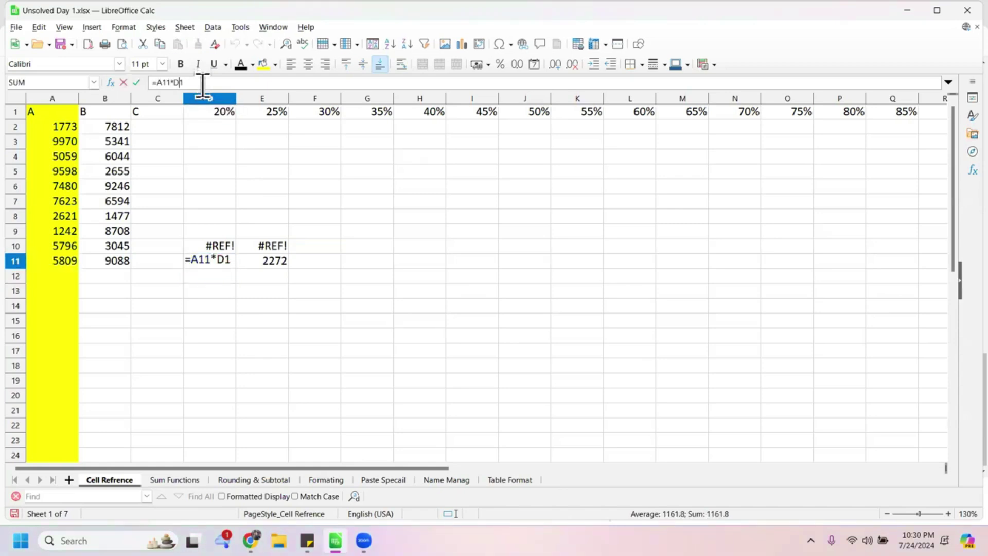
{"action": "type", "text": "$"}
{"action": "key", "text": "Return"}
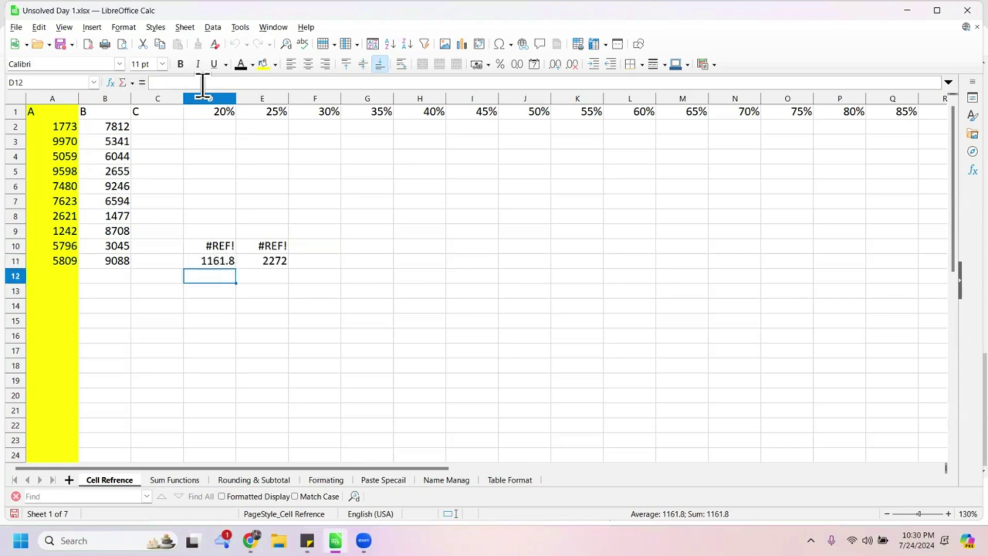
{"action": "left_click", "coordinate": [222, 247]}
{"action": "key", "text": "BackSpace"}
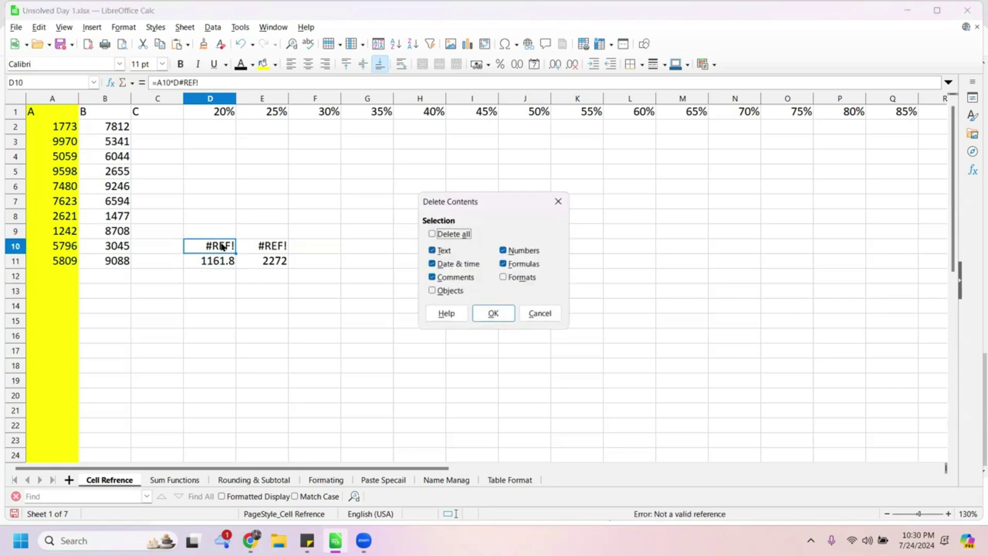
{"action": "left_click", "coordinate": [544, 311]}
Lock column A in D11's formula so that it reads =$A11*D$1
{"action": "left_click", "coordinate": [226, 262]}
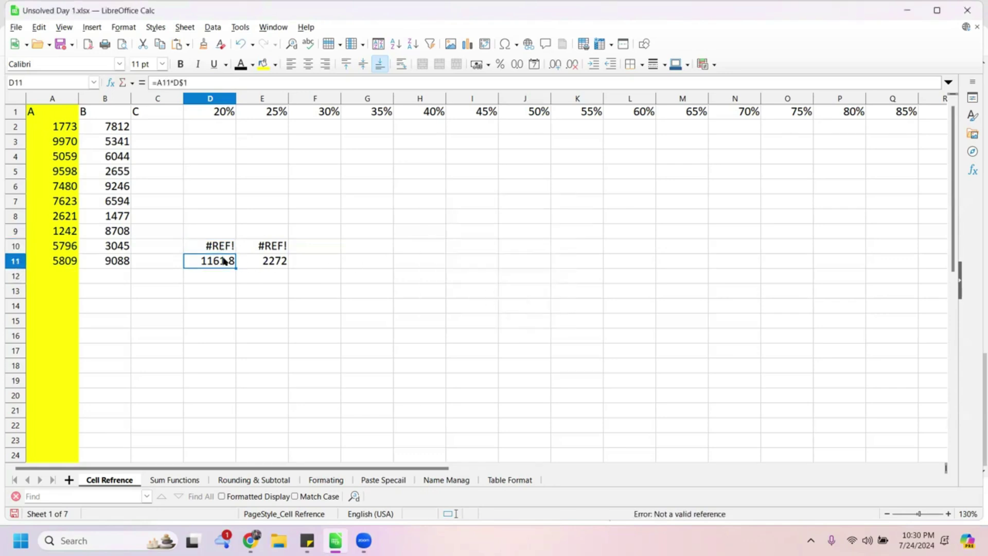
{"action": "key", "text": "alt+Tab"}
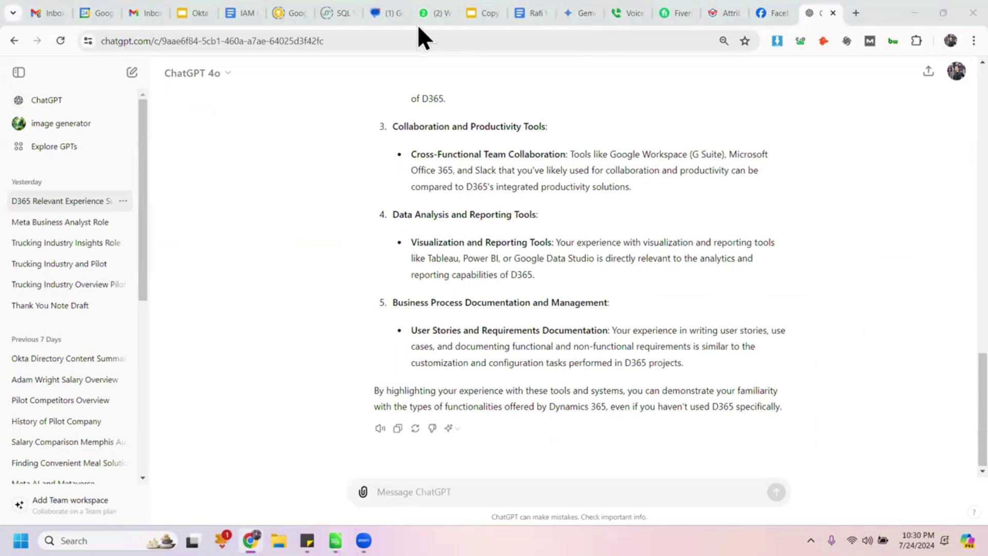
{"action": "key", "text": "alt+Tab"}
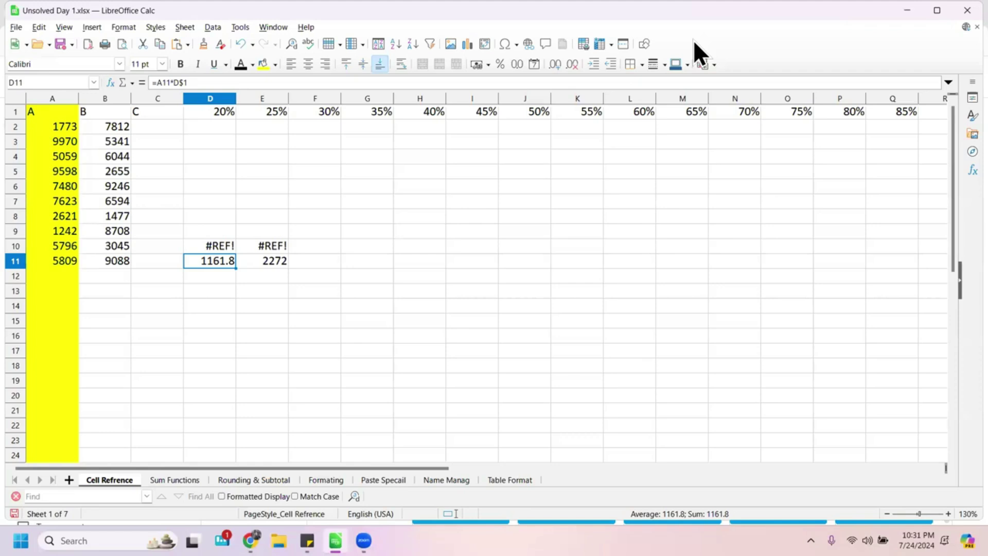
{"action": "left_click", "coordinate": [156, 83]}
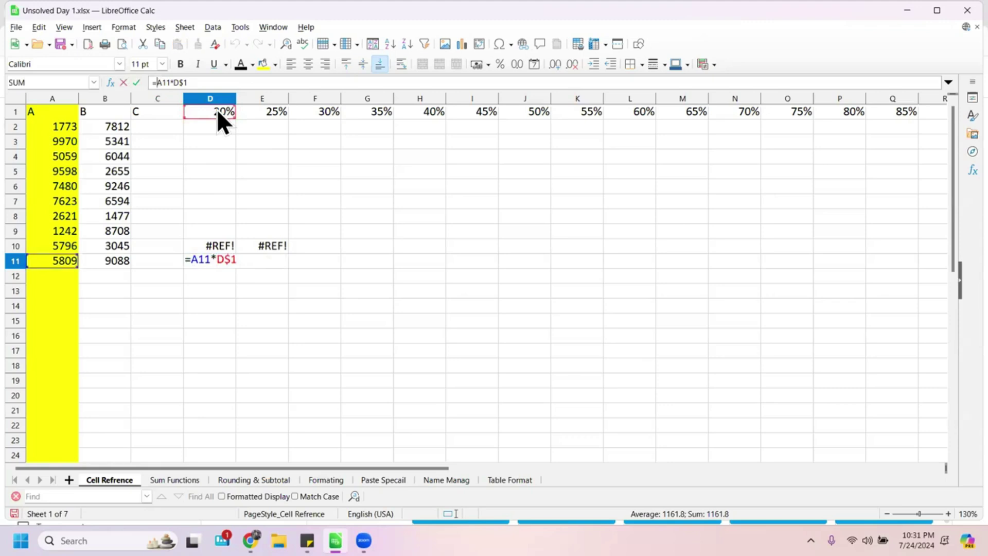
{"action": "type", "text": "$"}
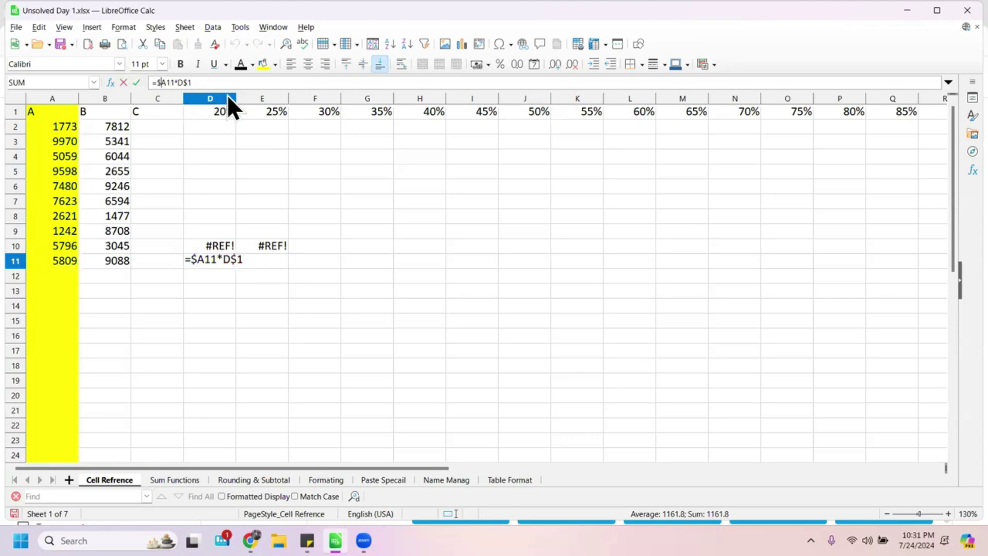
{"action": "key", "text": "Return"}
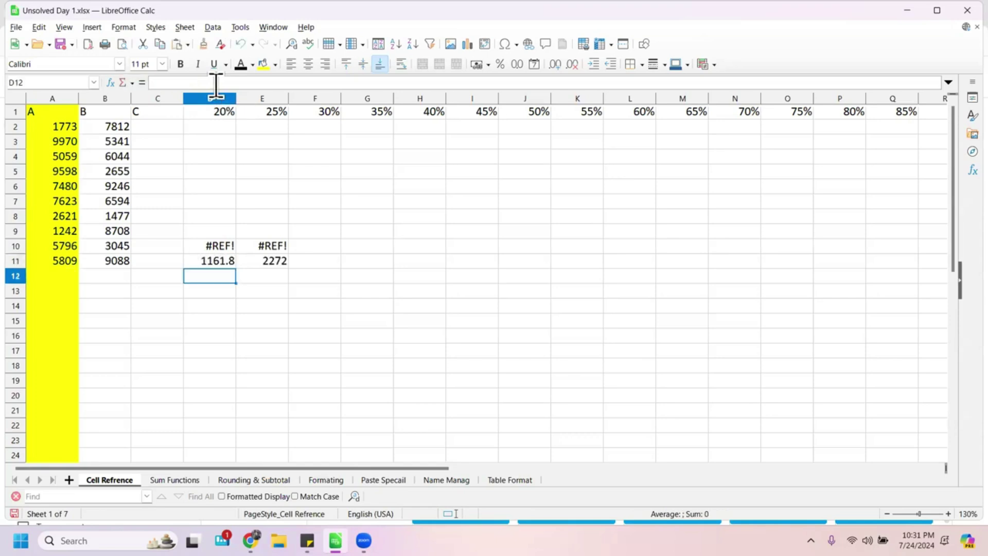
Copy the D11 formula into D10, overwriting the existing contents
{"action": "left_click", "coordinate": [232, 262]}
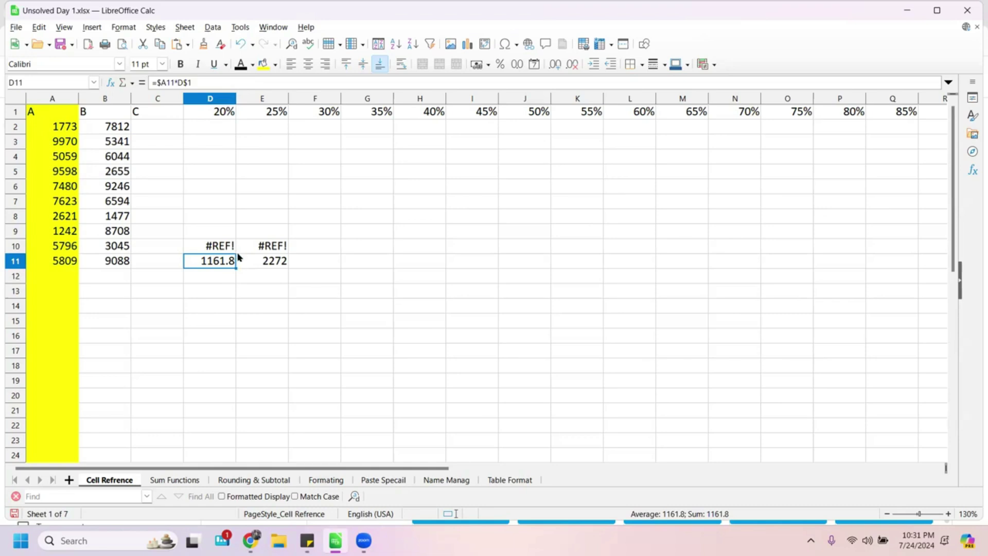
{"action": "left_click_drag", "start_coordinate": [230, 260], "coordinate": [229, 246]}
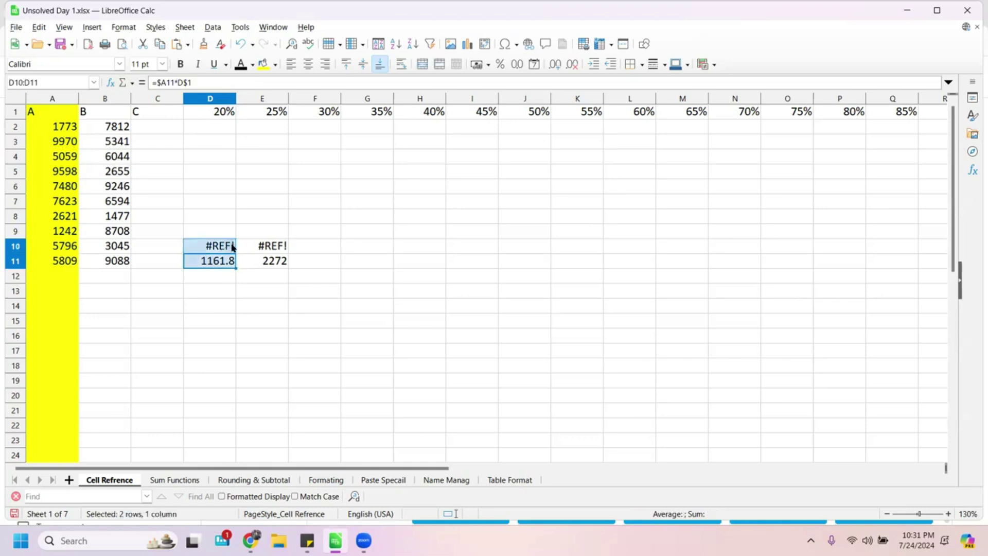
{"action": "left_click", "coordinate": [230, 245]}
{"action": "left_click", "coordinate": [230, 261]}
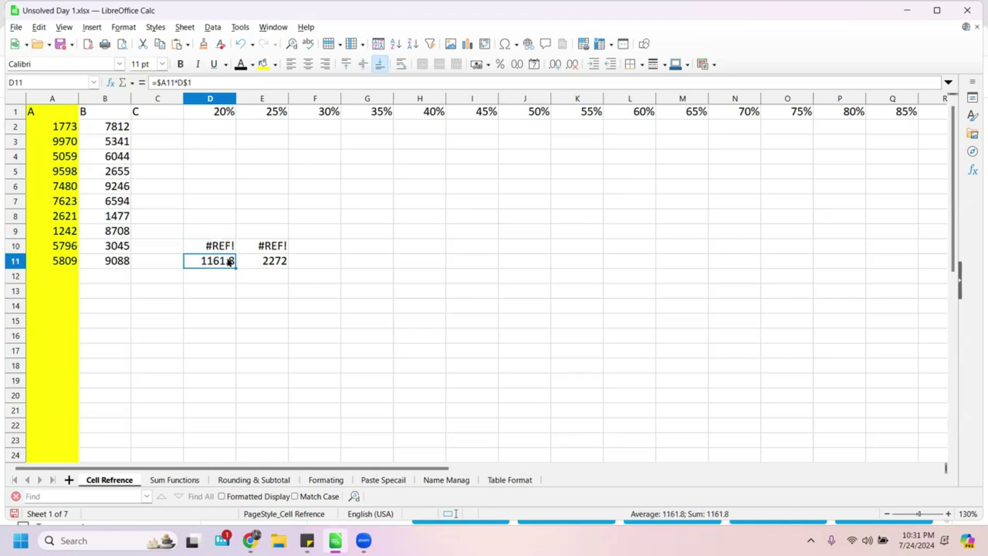
{"action": "key", "text": "ctrl+c"}
{"action": "left_click", "coordinate": [225, 247]}
{"action": "key", "text": "ctrl+v"}
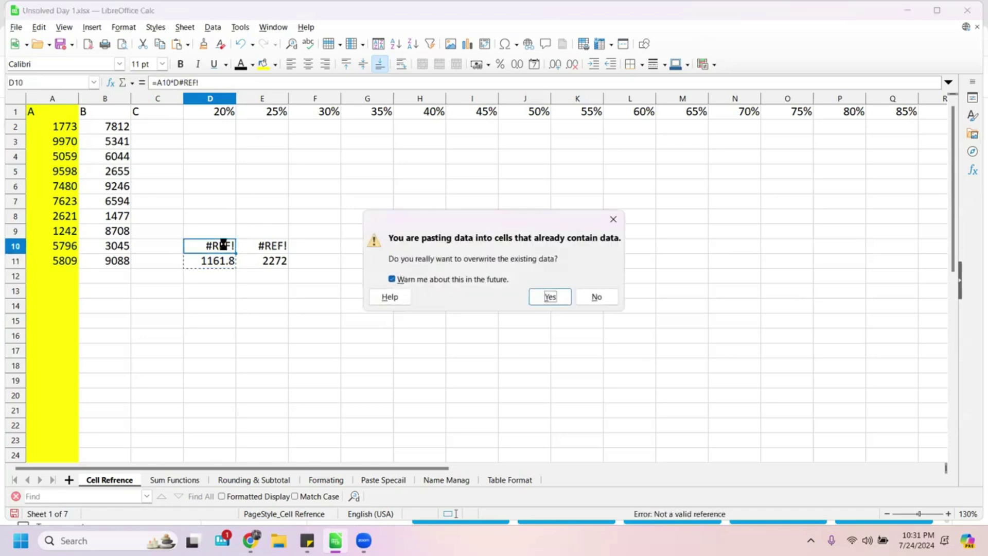
{"action": "left_click", "coordinate": [550, 296]}
{"action": "left_click", "coordinate": [224, 245]}
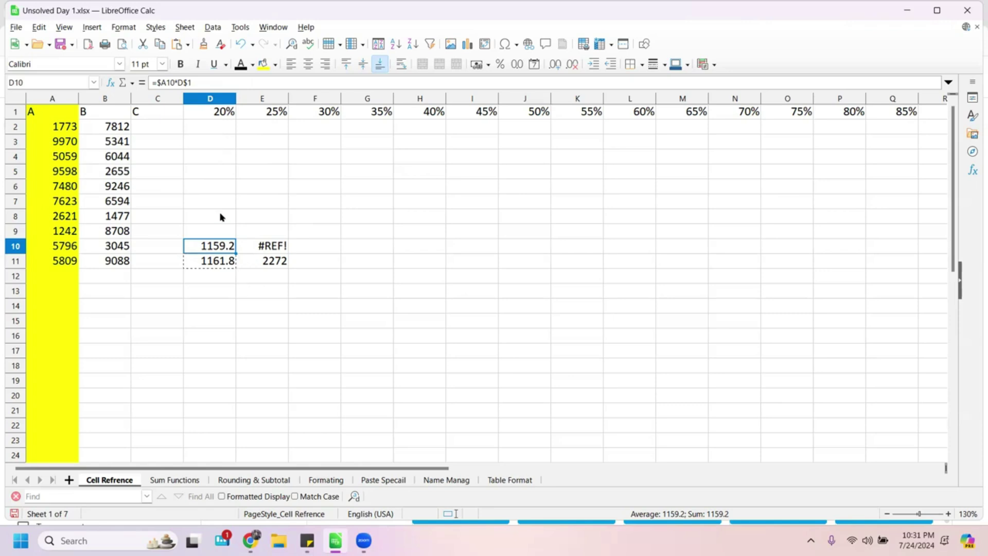
Paste the copied mixed-reference formula into the range D2:D9
{"action": "left_click", "coordinate": [219, 232]}
{"action": "key", "text": "shift+Up"}
{"action": "key", "text": "shift+Up"}
{"action": "key", "text": "shift+Up"}
{"action": "key", "text": "shift+Up"}
{"action": "key", "text": "shift+Up"}
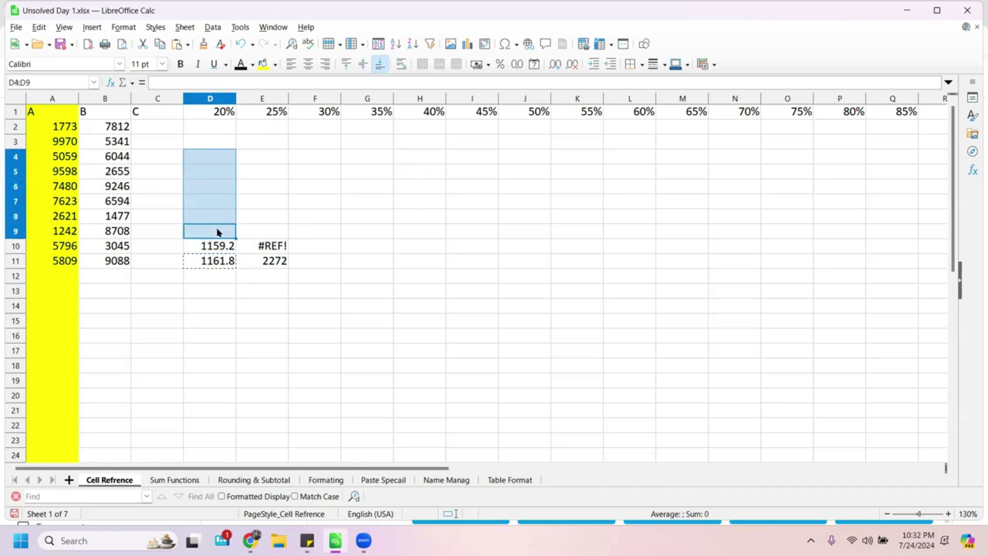
{"action": "key", "text": "shift+Up"}
{"action": "key", "text": "shift+Up"}
{"action": "key", "text": "ctrl+v"}
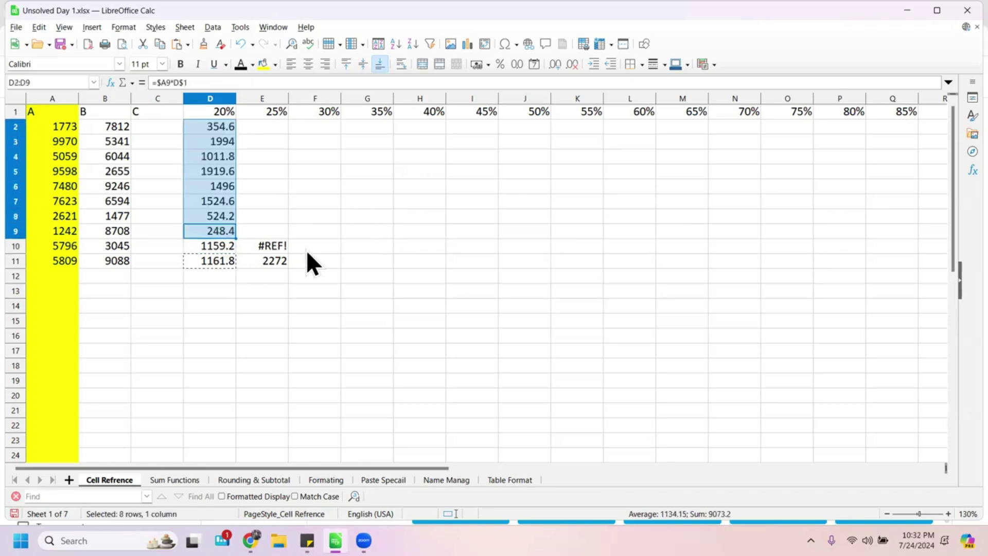
Copy the existing E11 formula into the range E2:E10, overwriting existing data
{"action": "left_click", "coordinate": [273, 242]}
{"action": "left_click", "coordinate": [286, 262]}
{"action": "key", "text": "ctrl+c"}
{"action": "left_click", "coordinate": [277, 248]}
{"action": "key", "text": "shift+Up"}
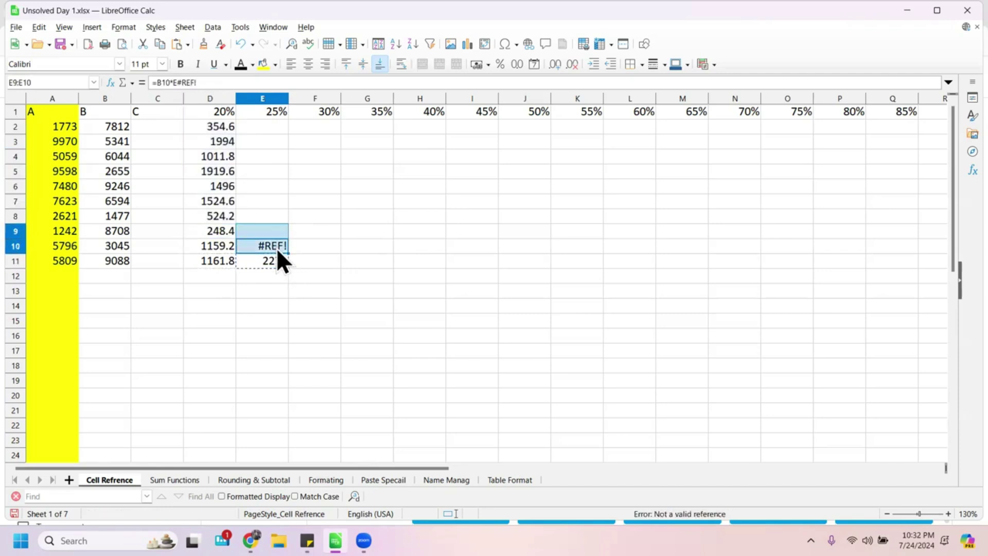
{"action": "key", "text": "shift+Up"}
{"action": "key", "text": "shift+Up"}
{"action": "key", "text": "shift+Up"}
{"action": "key", "text": "shift+Up"}
{"action": "key", "text": "shift+Up"}
{"action": "key", "text": "shift+Up"}
{"action": "key", "text": "shift+Up"}
{"action": "key", "text": "ctrl+v"}
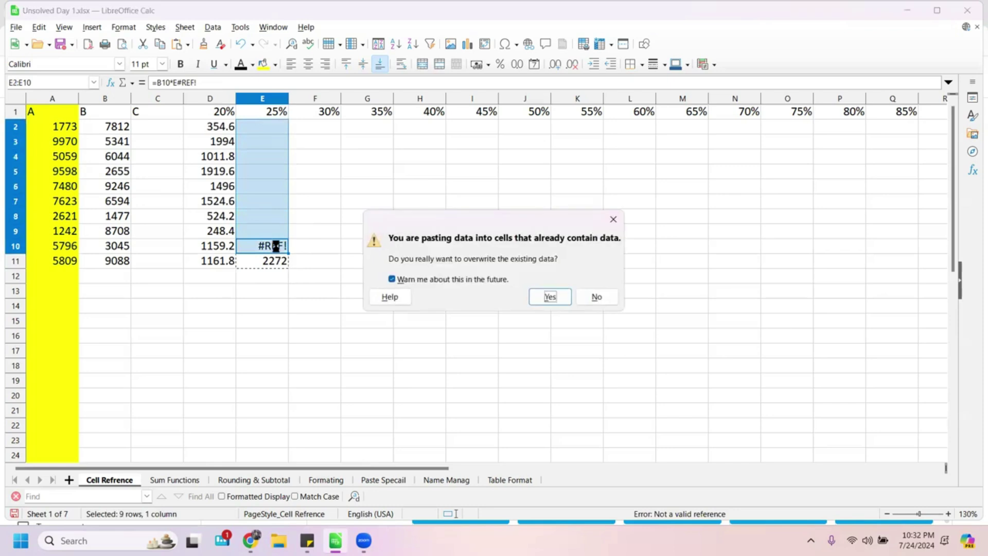
{"action": "left_click", "coordinate": [561, 303]}
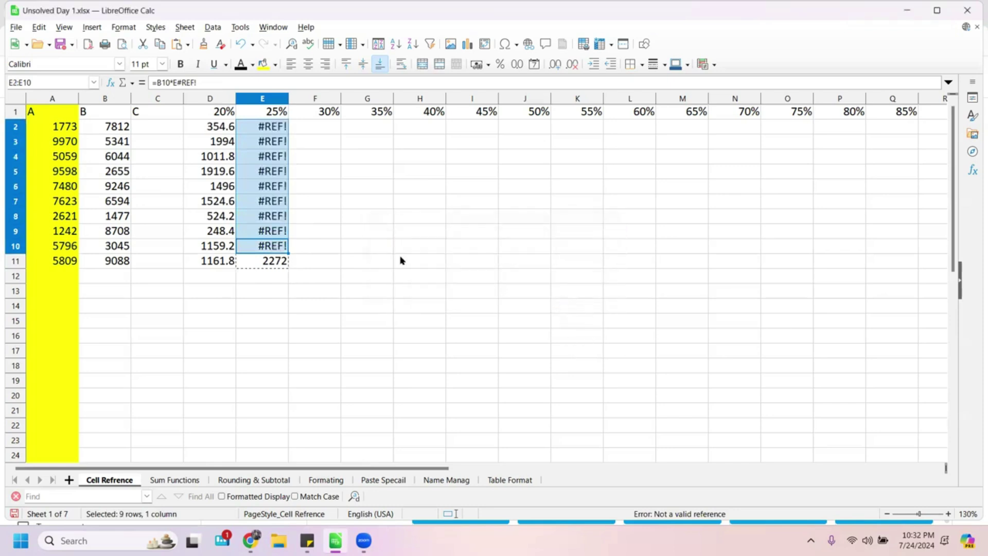
Fill the mixed-reference formula from D11 across into E11
{"action": "left_click", "coordinate": [218, 266]}
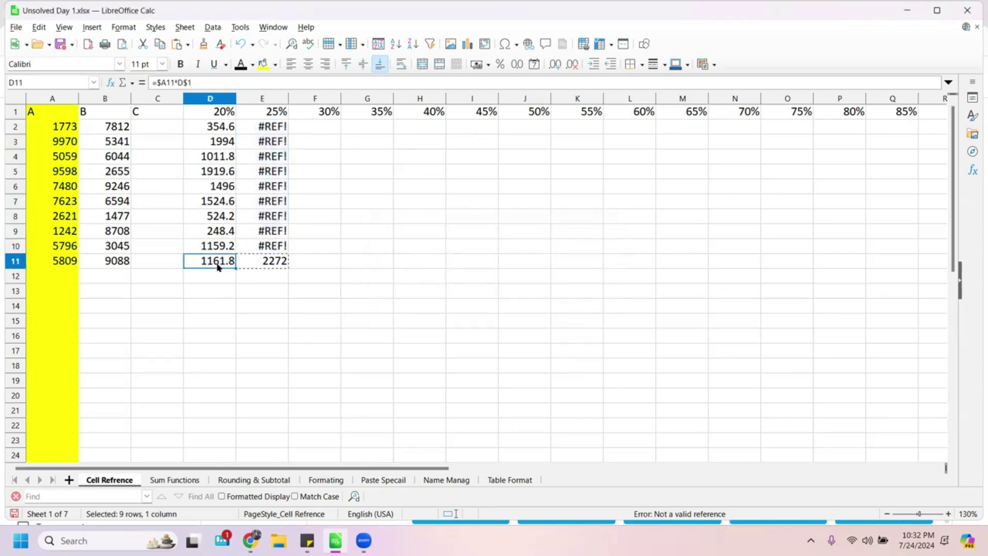
{"action": "left_click_drag", "start_coordinate": [236, 267], "coordinate": [285, 278]}
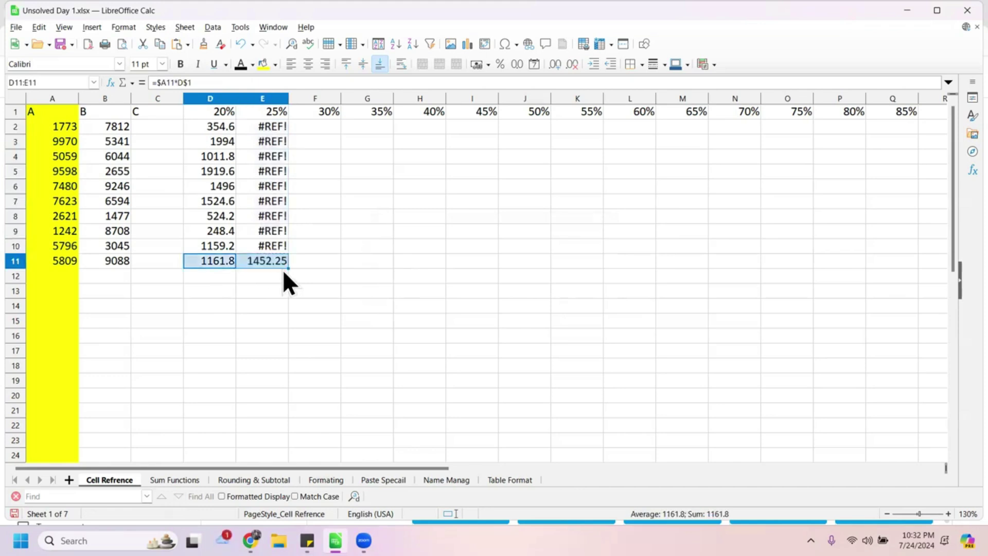
Copy the E11 formula into the range E2:E10, overwriting the invalid references
{"action": "left_click", "coordinate": [278, 261]}
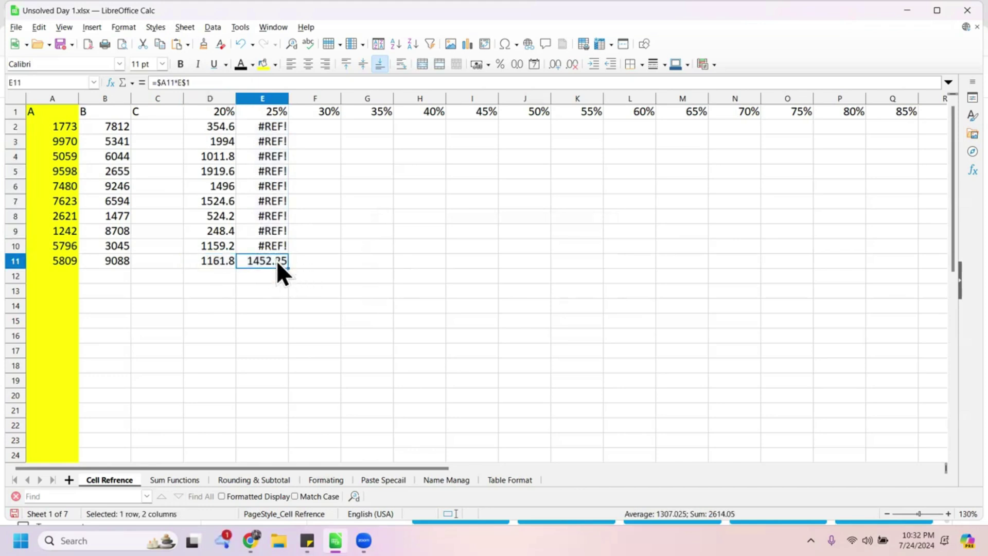
{"action": "key", "text": "ctrl+c"}
{"action": "left_click", "coordinate": [272, 246]}
{"action": "key", "text": "shift+Up"}
{"action": "key", "text": "shift+Up"}
{"action": "key", "text": "shift+Up"}
{"action": "key", "text": "shift+Up"}
{"action": "key", "text": "shift+Up"}
{"action": "key", "text": "shift+Up"}
{"action": "key", "text": "shift+Up"}
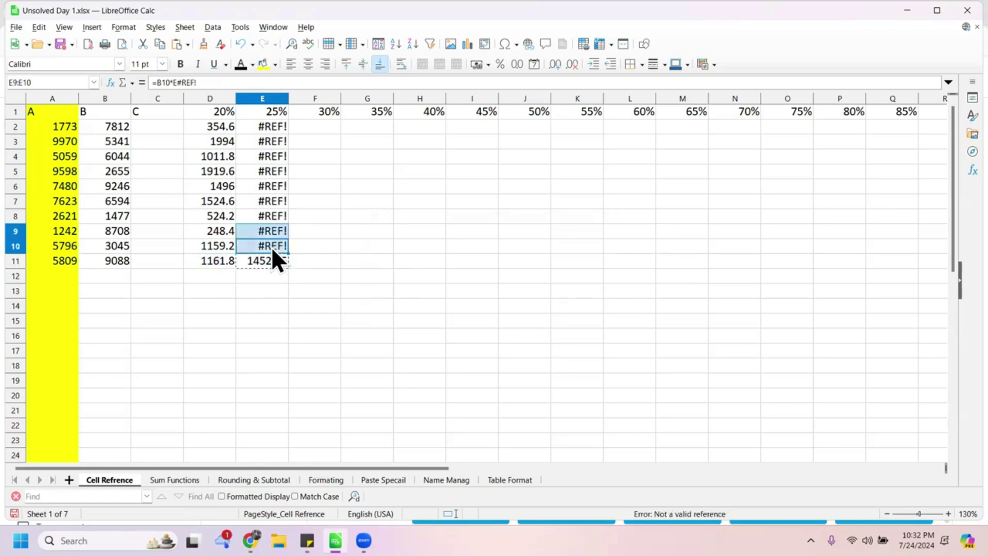
{"action": "key", "text": "shift+Up"}
{"action": "key", "text": "ctrl+v"}
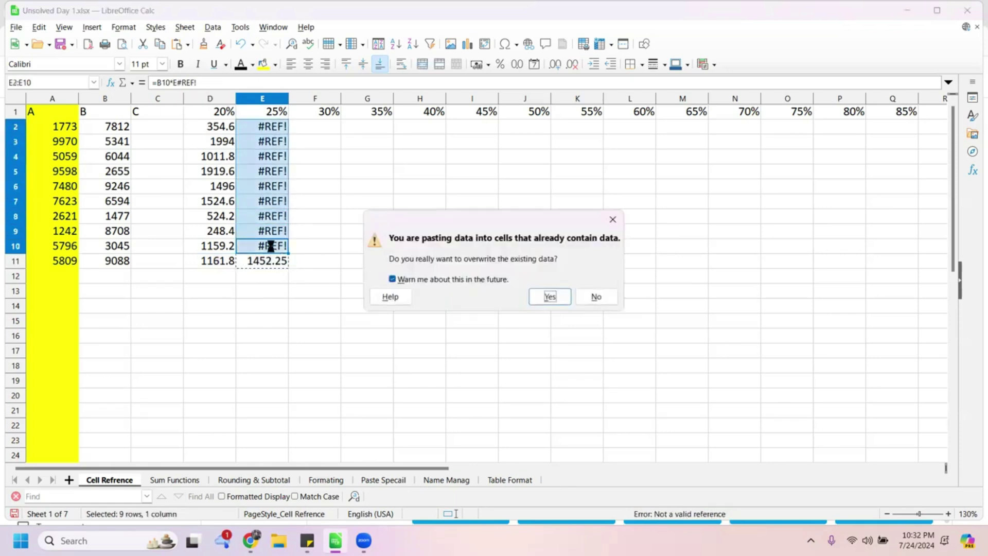
{"action": "left_click", "coordinate": [549, 297]}
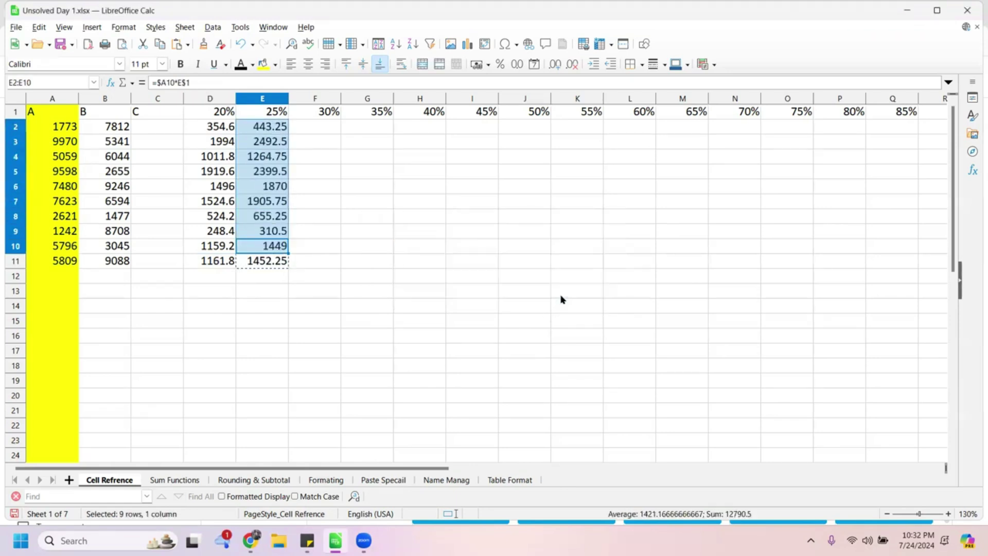
Examine the locked column and locked row references in E2's formula
{"action": "left_click", "coordinate": [369, 235]}
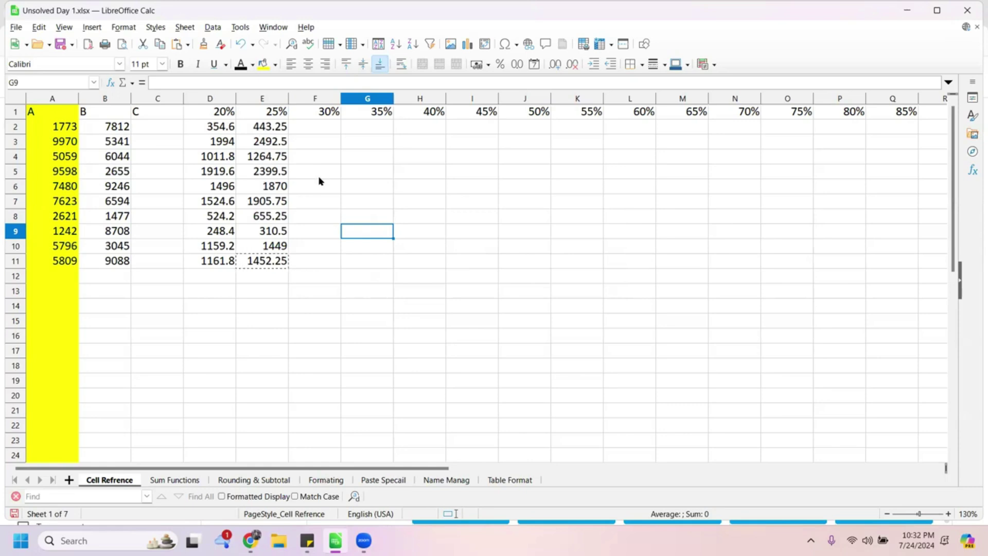
{"action": "left_click", "coordinate": [265, 127]}
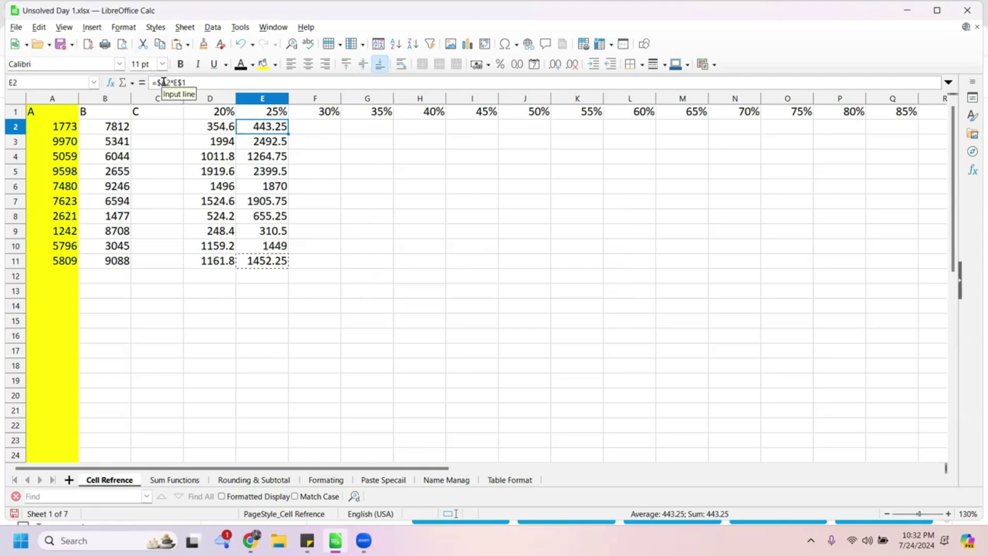
{"action": "left_click", "coordinate": [194, 83]}
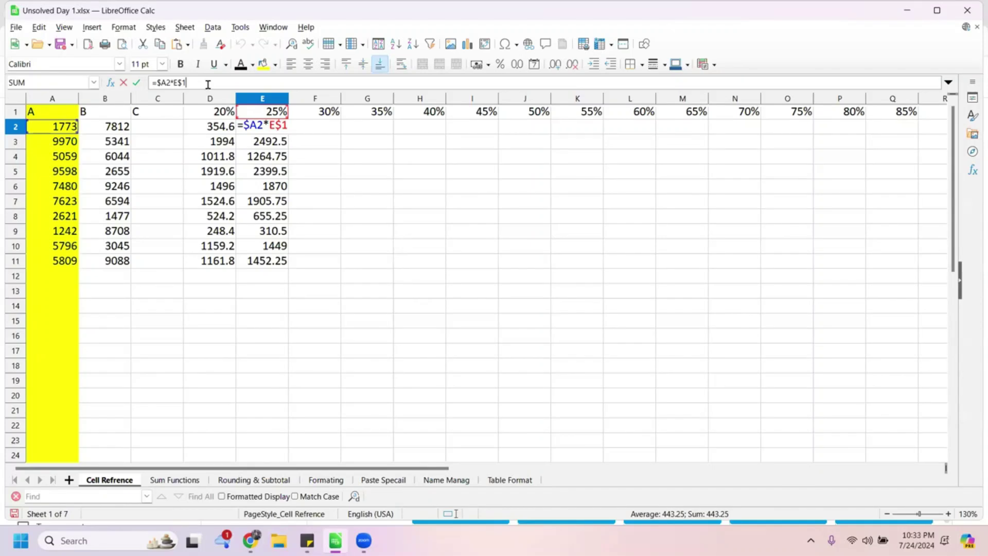
{"action": "key", "text": "Return"}
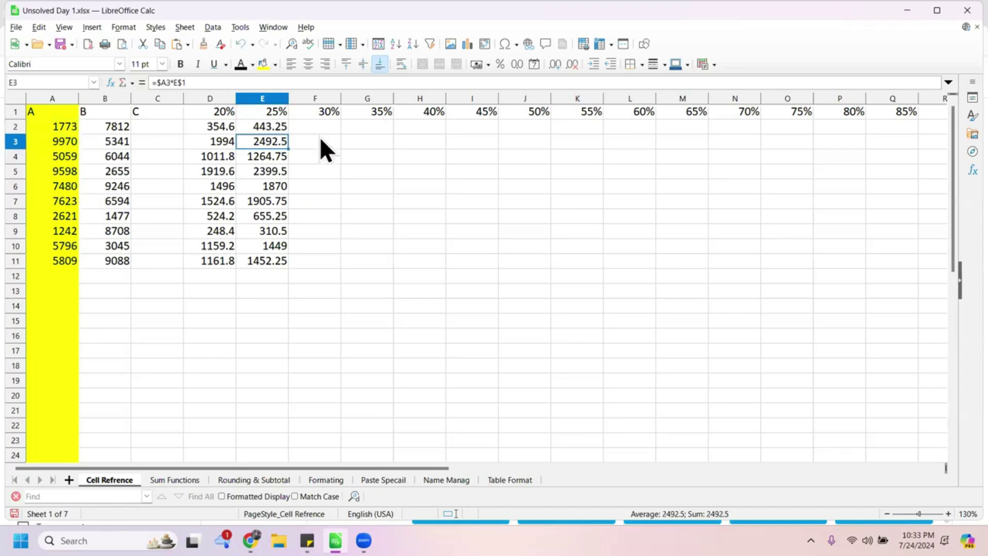
Fill E2's mixed-reference formula across row 2 under the remaining percentage headers
{"action": "left_click", "coordinate": [273, 126]}
{"action": "left_click_drag", "start_coordinate": [287, 133], "coordinate": [907, 125]}
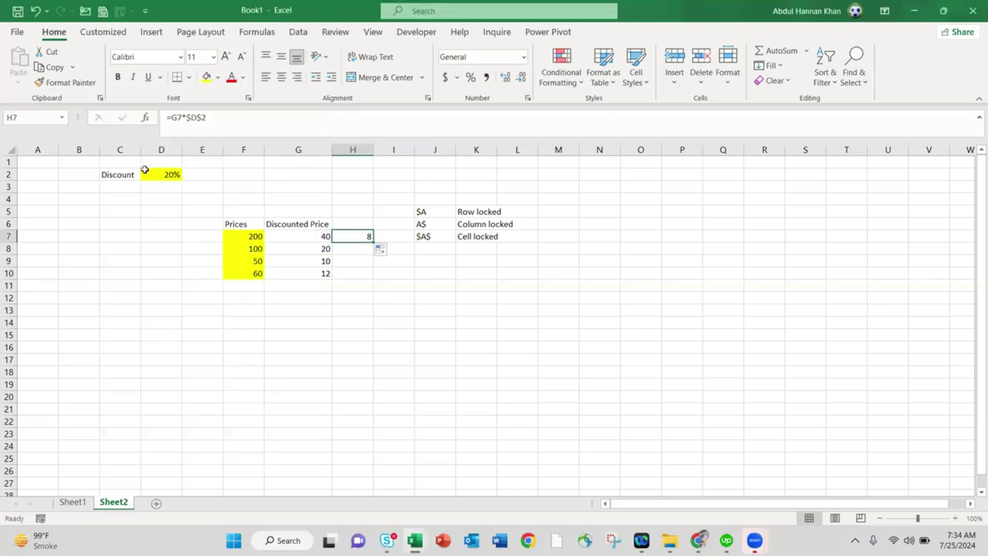
In Excel, clear the contents of the range C1:M13 on Sheet2 of Book1
{"action": "left_click_drag", "start_coordinate": [137, 163], "coordinate": [569, 318]}
{"action": "key", "text": "Delete"}
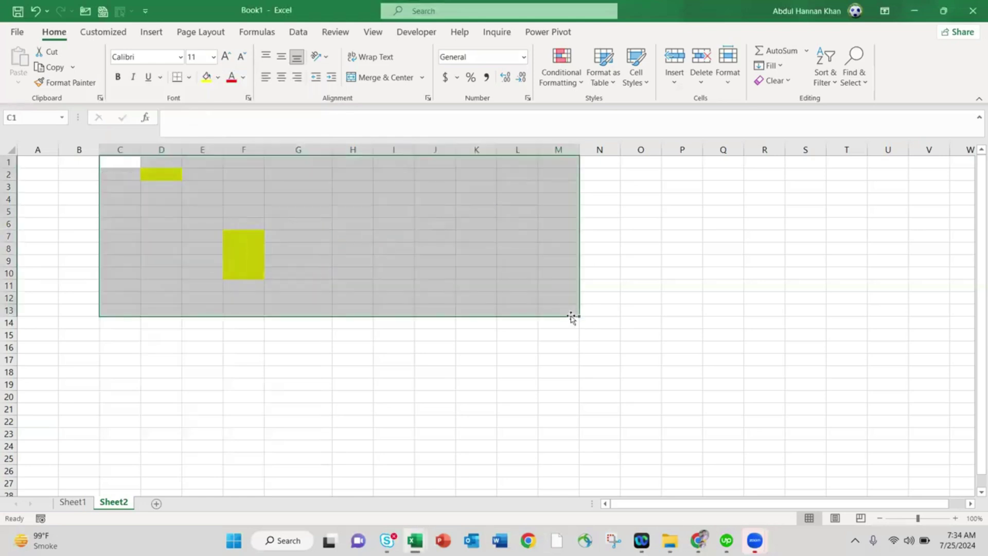
{"action": "left_click", "coordinate": [803, 346]}
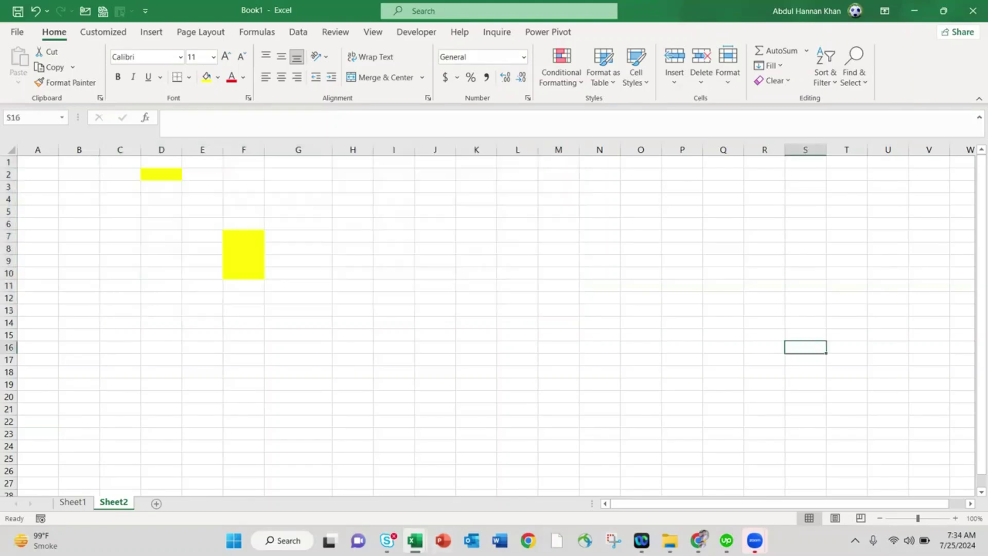
Bring up the Unsolved Day 1.xlsx workbook from the Training > Day 1 folder
{"action": "left_click", "coordinate": [414, 540]}
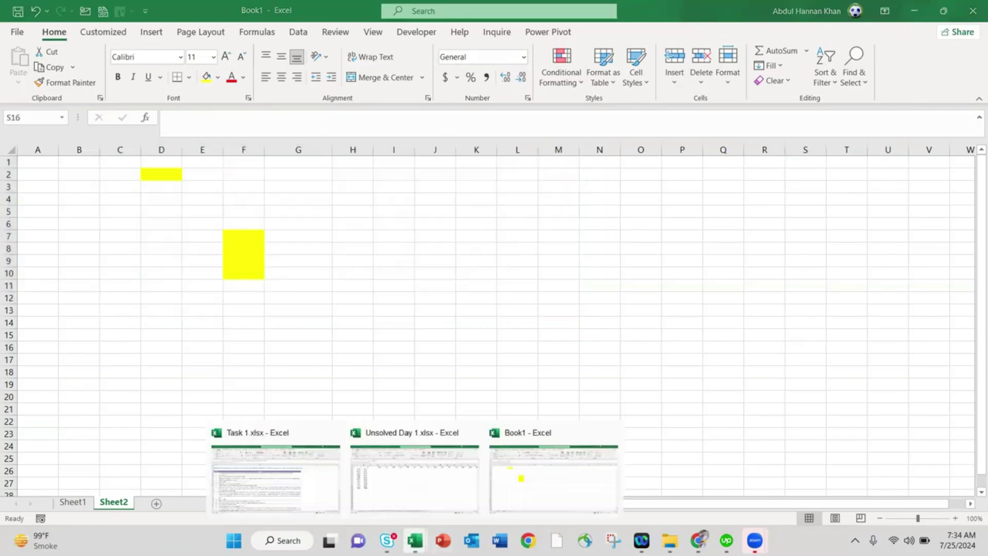
{"action": "mouse_move", "coordinate": [669, 540]}
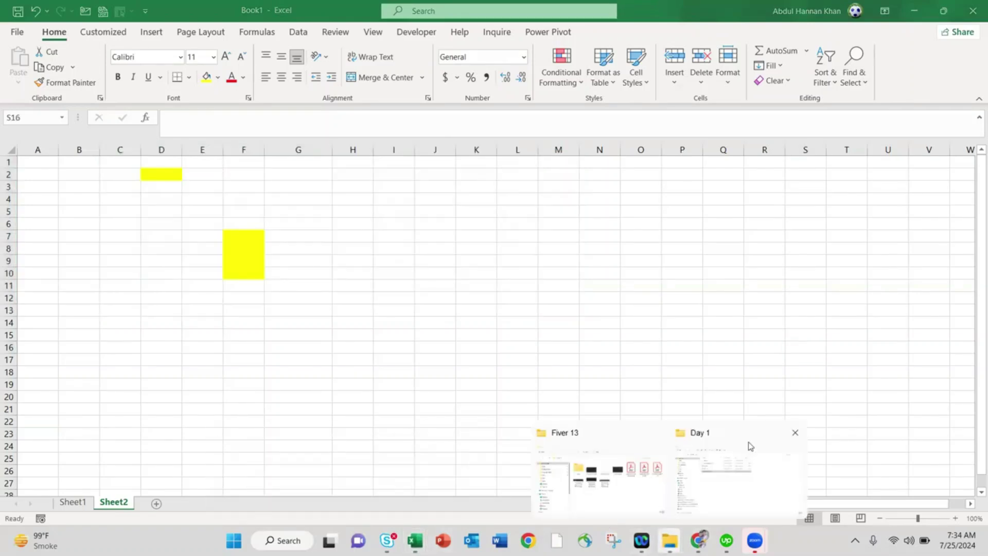
{"action": "left_click", "coordinate": [726, 470]}
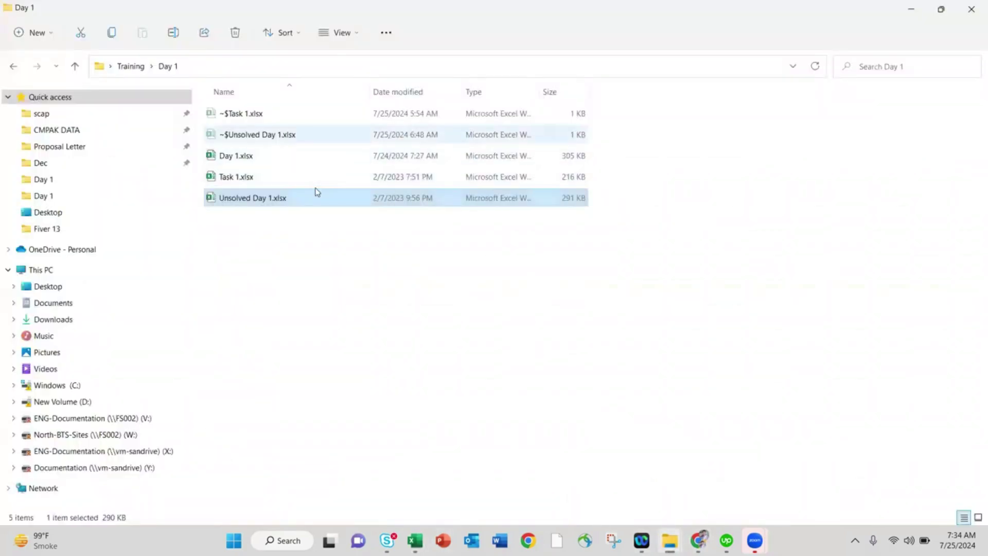
{"action": "double_click", "coordinate": [299, 200]}
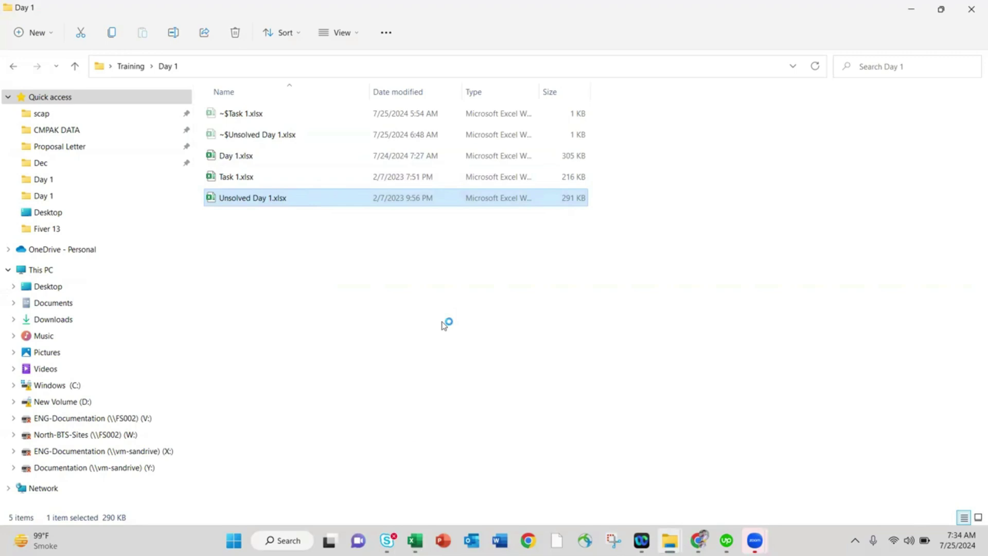
{"action": "mouse_move", "coordinate": [415, 541]}
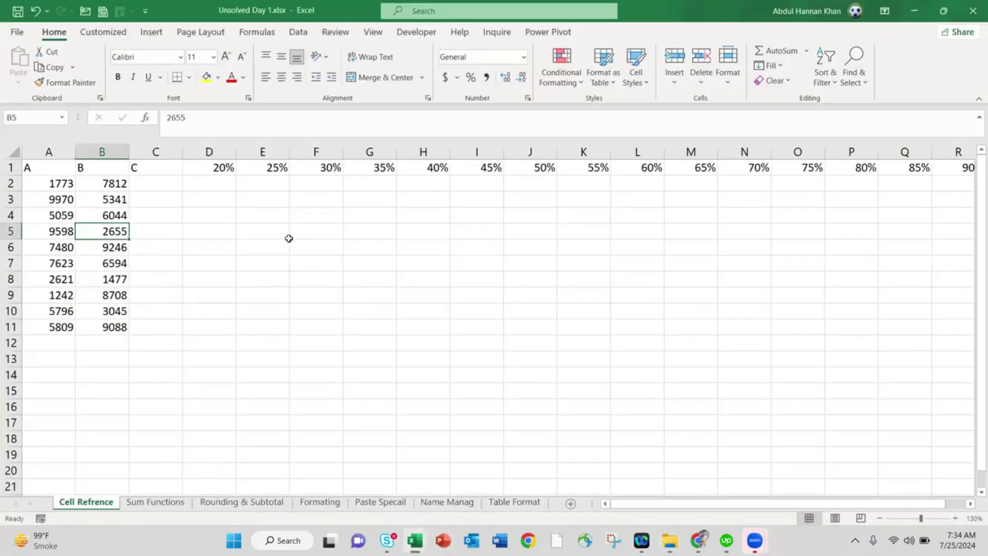
{"action": "left_click", "coordinate": [369, 453]}
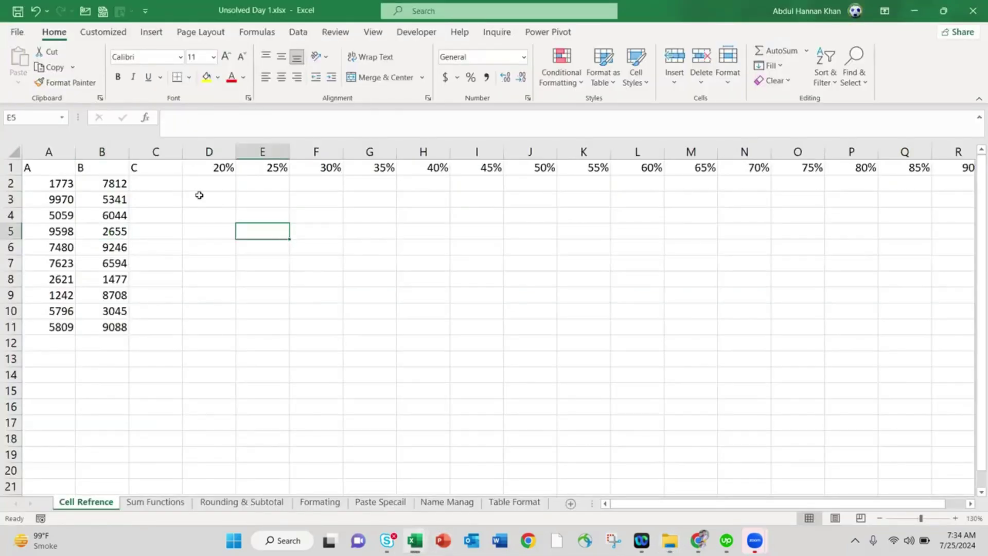
{"action": "left_click", "coordinate": [213, 184]}
{"action": "type", "text": "="}
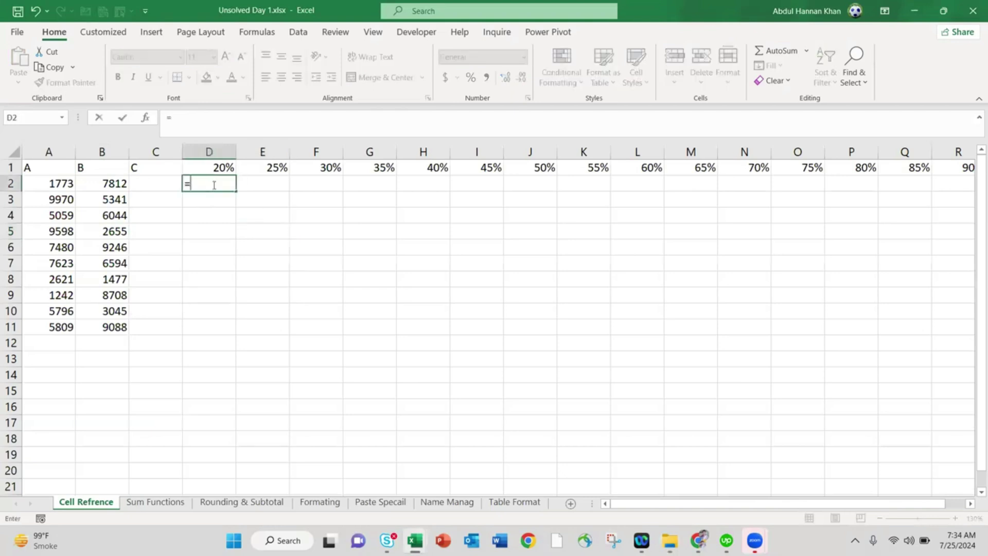
{"action": "key", "text": "Left"}
{"action": "key", "text": "Left"}
{"action": "key", "text": "Left"}
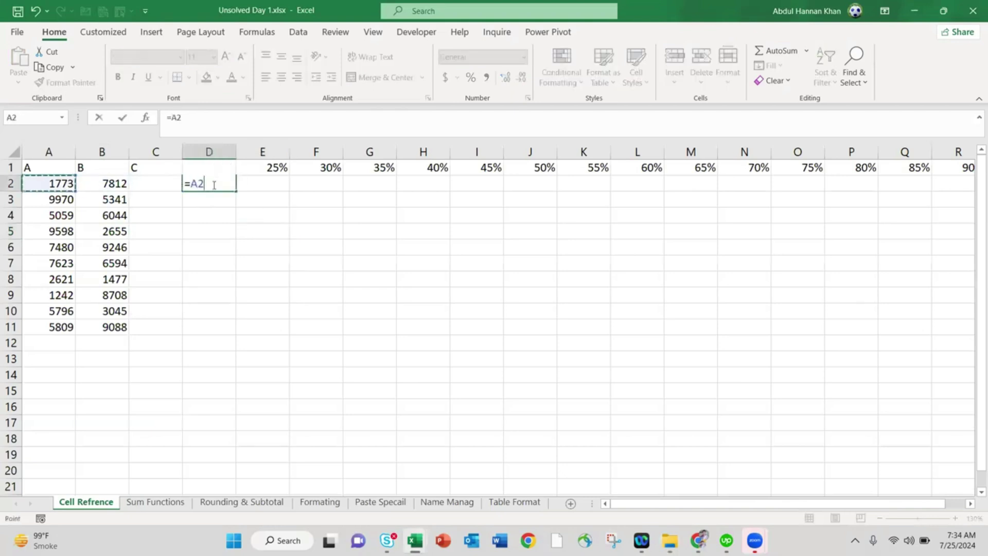
{"action": "type", "text": "*"}
{"action": "key", "text": "Escape"}
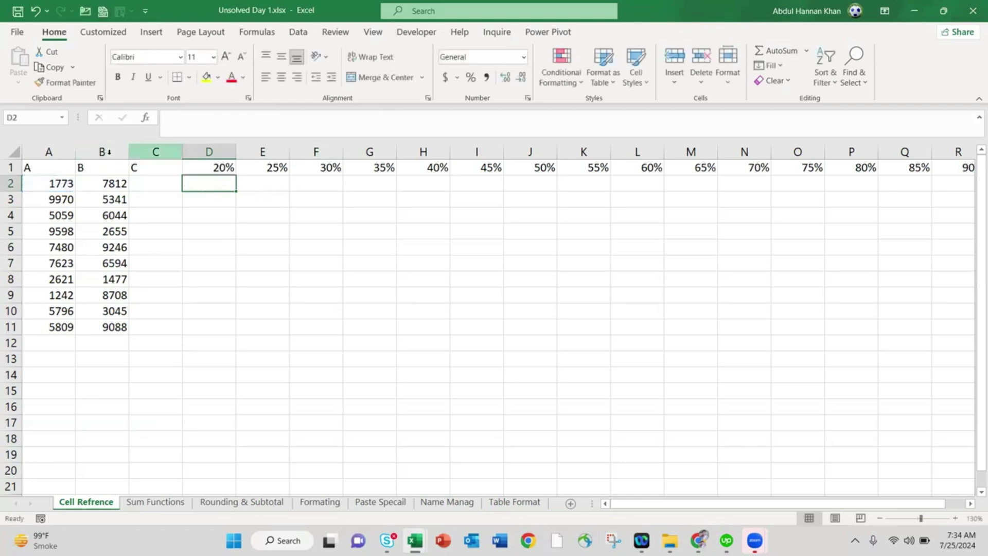
Delete columns B and C from the Cell Refrence sheet so the percentages follow column A directly
{"action": "left_click_drag", "start_coordinate": [102, 152], "coordinate": [143, 154]}
{"action": "key", "text": "ctrl+minus"}
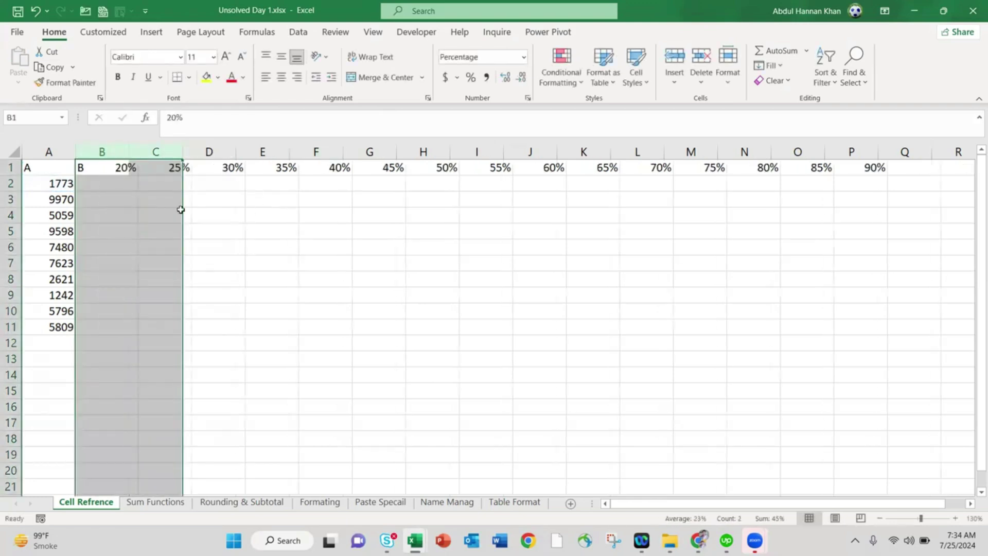
{"action": "key", "text": "Down"}
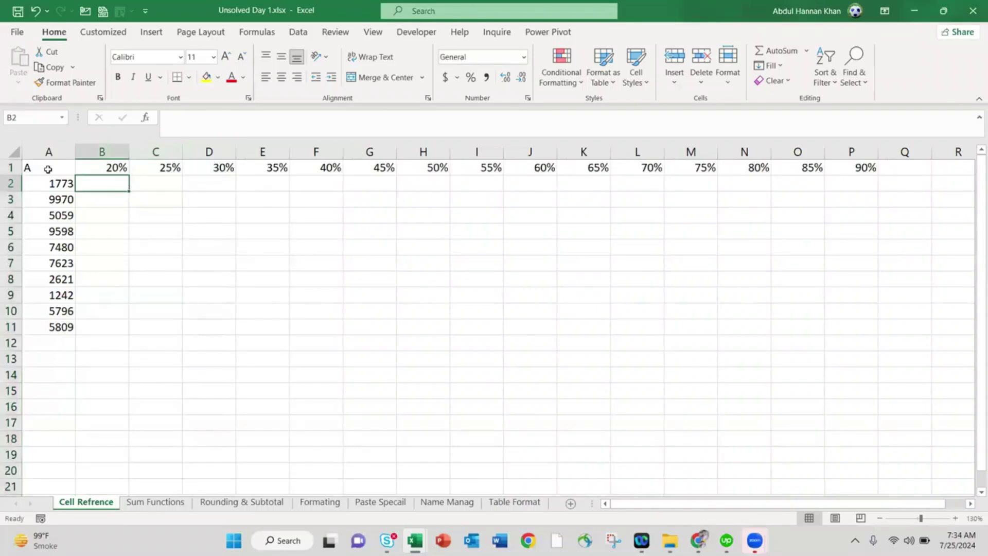
Rename the column A header in A1 as Sales
{"action": "left_click", "coordinate": [48, 168]}
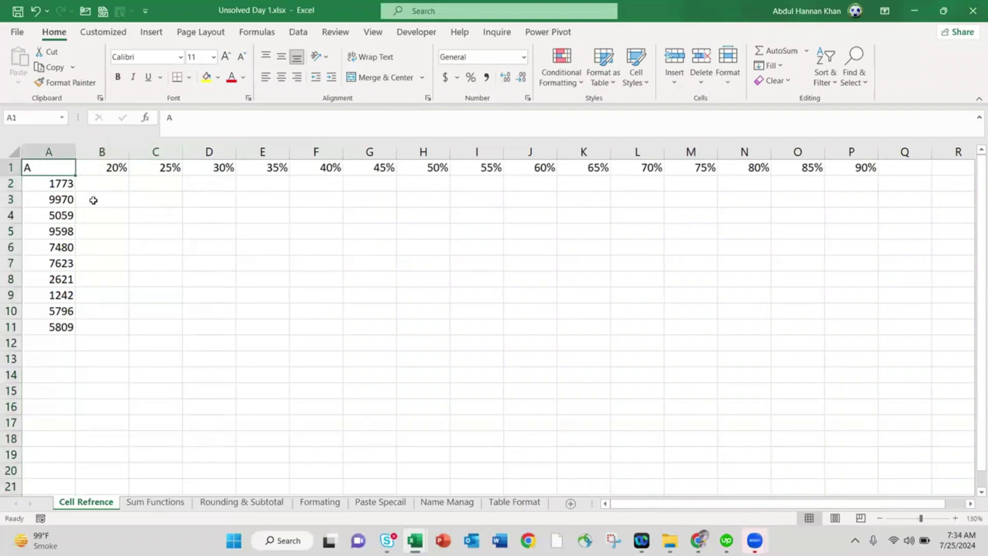
{"action": "type", "text": "Sales"}
{"action": "key", "text": "Return"}
{"action": "key", "text": "Up"}
{"action": "key", "text": "Right"}
{"action": "key", "text": "Left"}
{"action": "key", "text": "Right"}
{"action": "key", "text": "Right"}
{"action": "key", "text": "Left"}
{"action": "key", "text": "Left"}
{"action": "key", "text": "Down"}
{"action": "key", "text": "Right"}
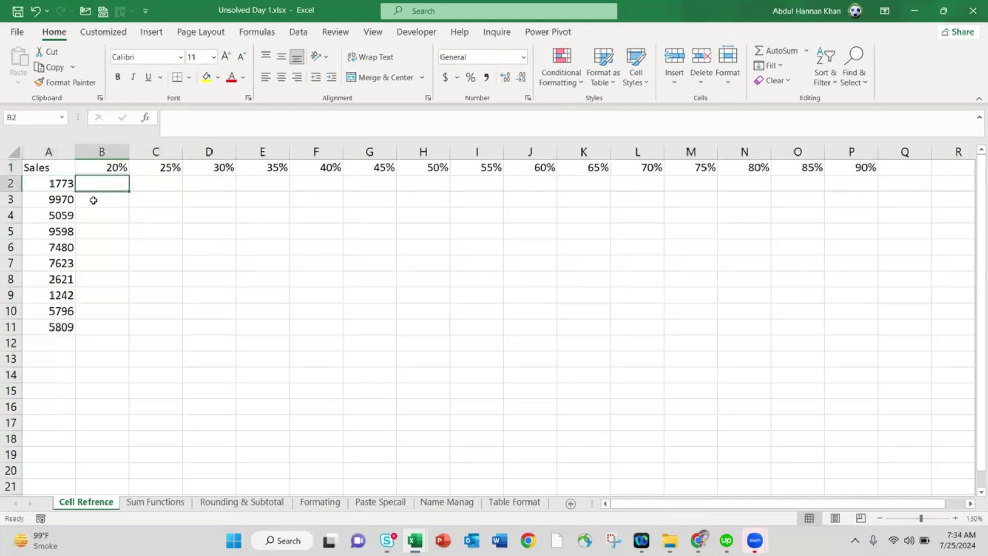
Widen column A and fill the header row A1:P1 with light blue
{"action": "left_click_drag", "start_coordinate": [75, 154], "coordinate": [755, 163]}
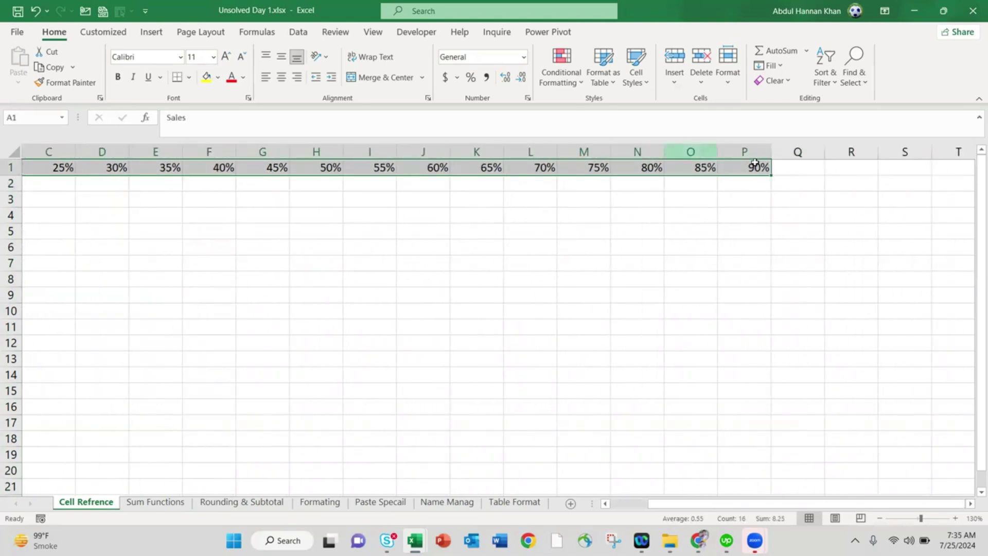
{"action": "left_click", "coordinate": [218, 77]}
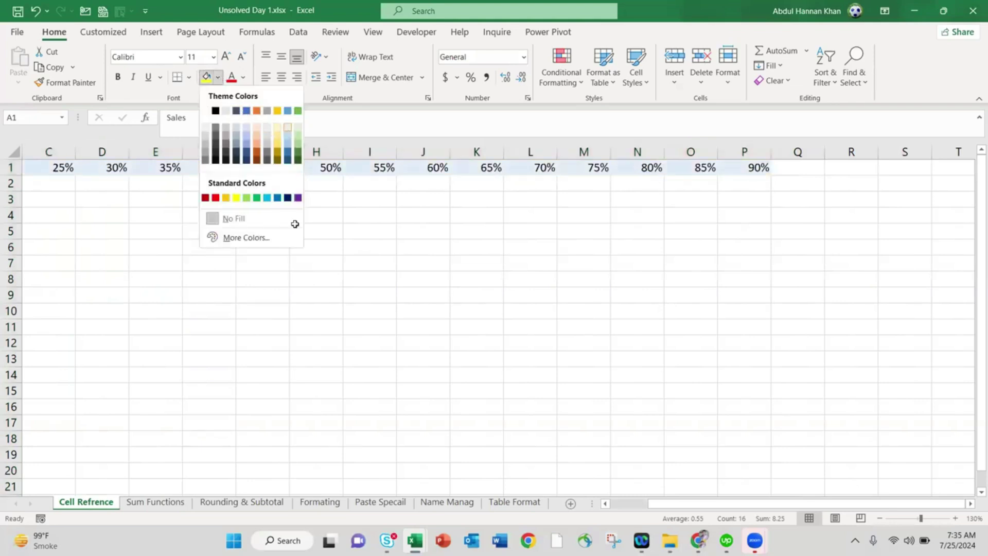
Fill the sales values in A2:A11 with light green
{"action": "scroll", "coordinate": [295, 223], "scroll_direction": "left", "scroll_amount": 3}
{"action": "left_click_drag", "start_coordinate": [99, 184], "coordinate": [95, 324]}
{"action": "left_click", "coordinate": [219, 77]}
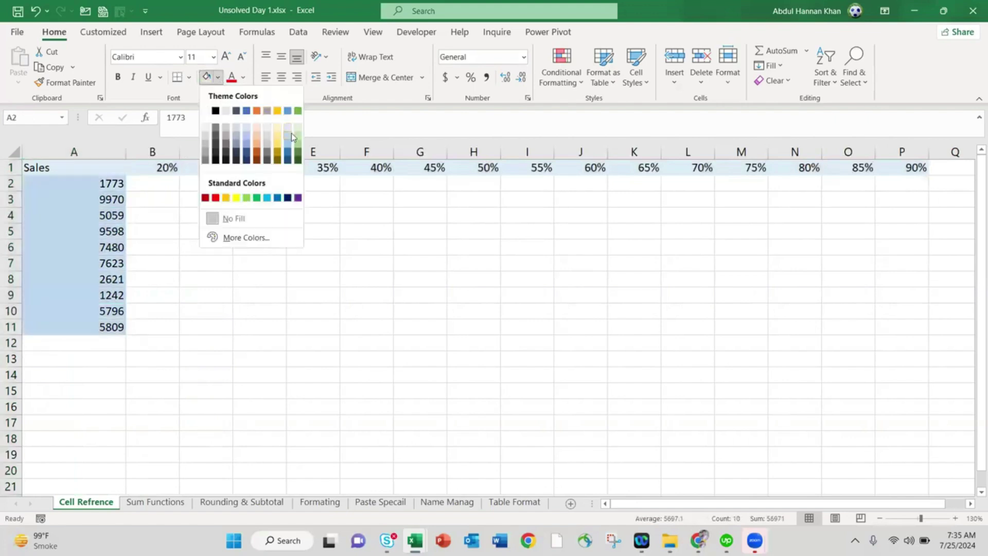
{"action": "left_click", "coordinate": [291, 133]}
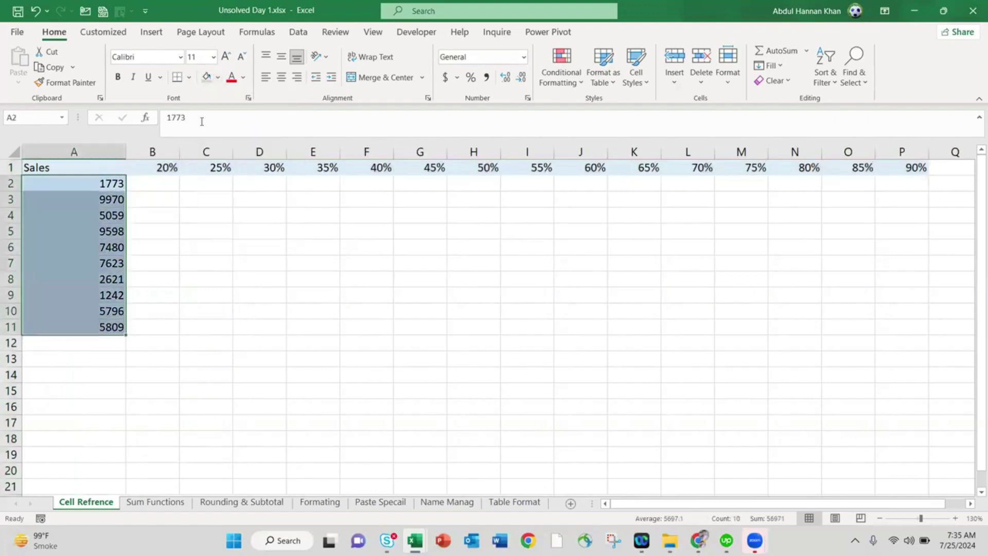
{"action": "left_click", "coordinate": [218, 77]}
{"action": "left_click", "coordinate": [297, 132]}
{"action": "left_click", "coordinate": [172, 180]}
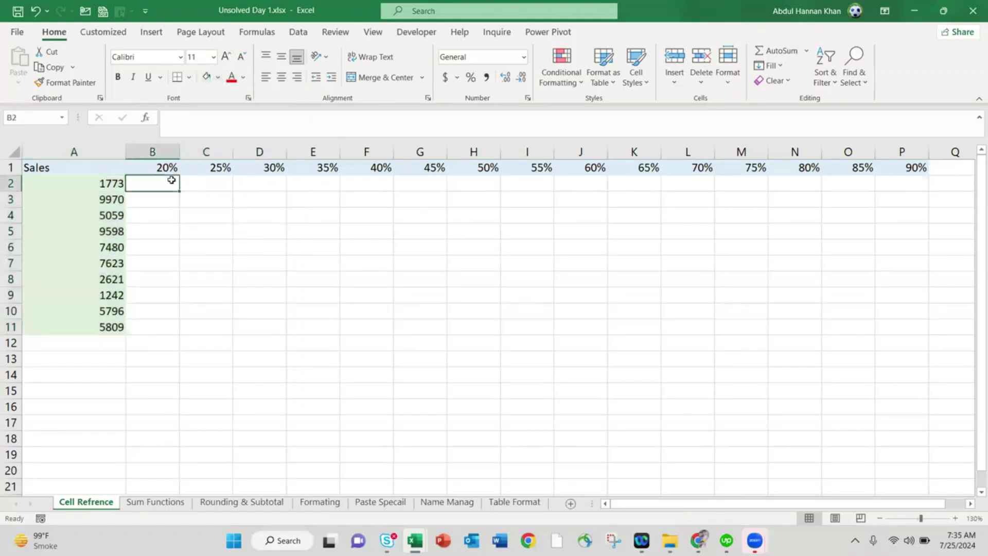
Fill the empty calculation area B2:P11 with light orange
{"action": "left_click_drag", "start_coordinate": [168, 181], "coordinate": [890, 327]}
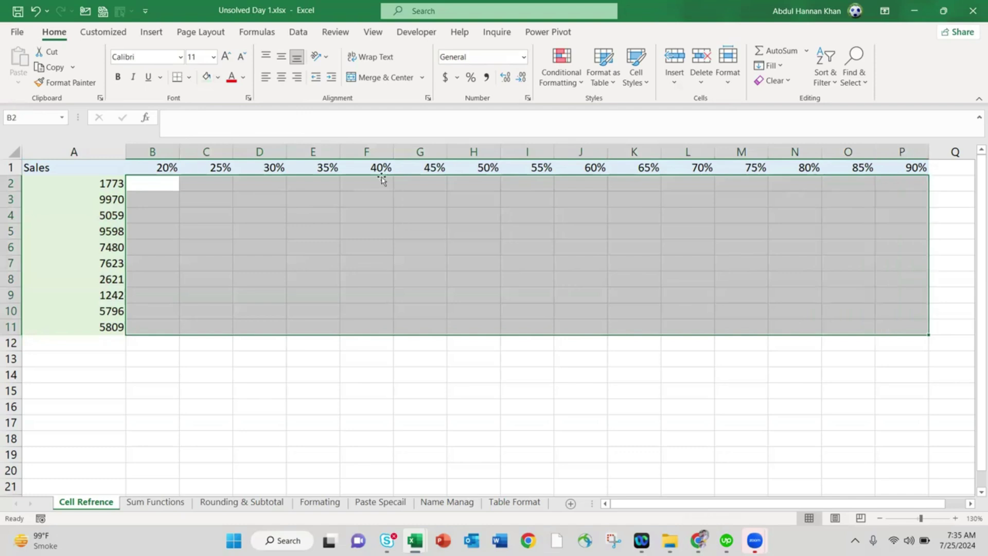
{"action": "left_click", "coordinate": [218, 77]}
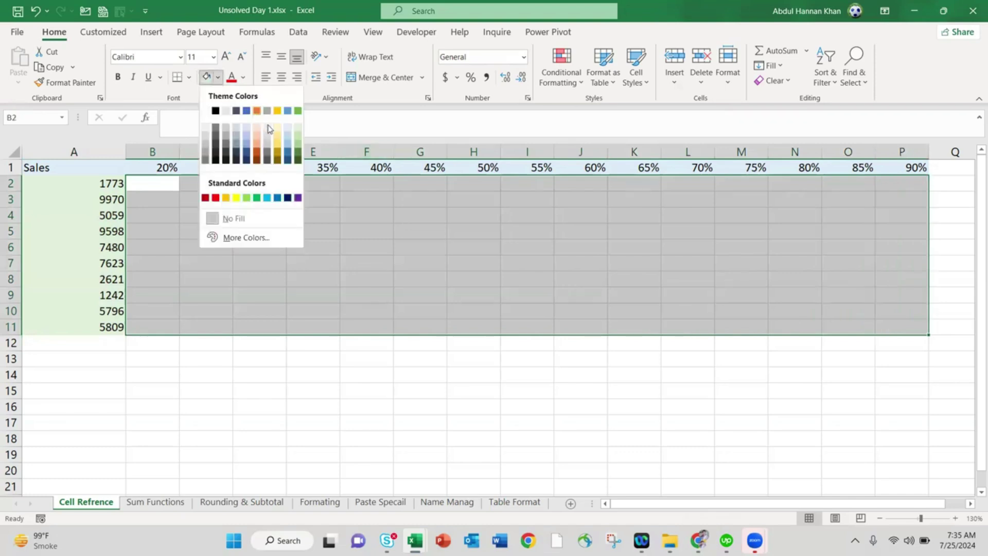
{"action": "left_click", "coordinate": [256, 128]}
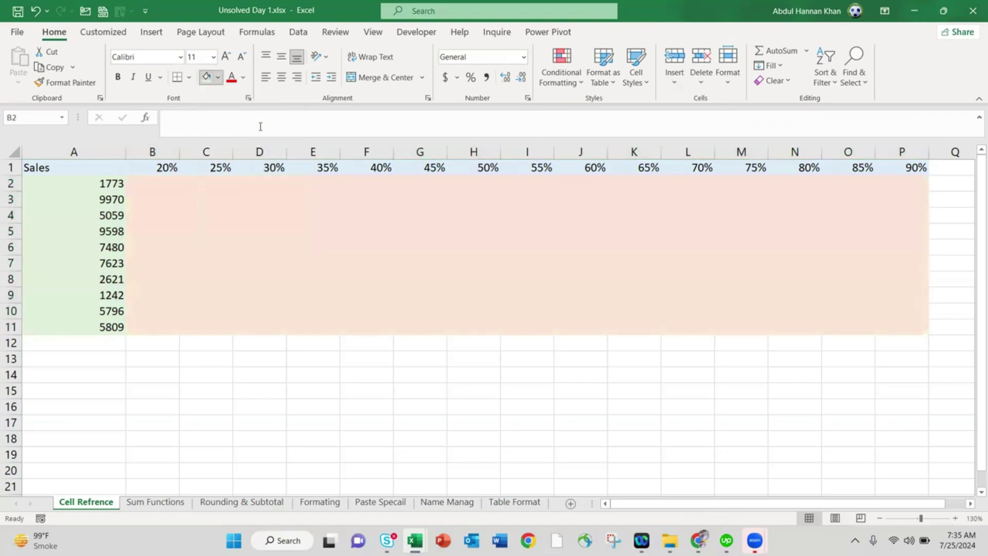
{"action": "left_click", "coordinate": [206, 199]}
Apply all borders to the whole table A1:P11
{"action": "left_click", "coordinate": [118, 176]}
{"action": "key", "text": "ctrl+a"}
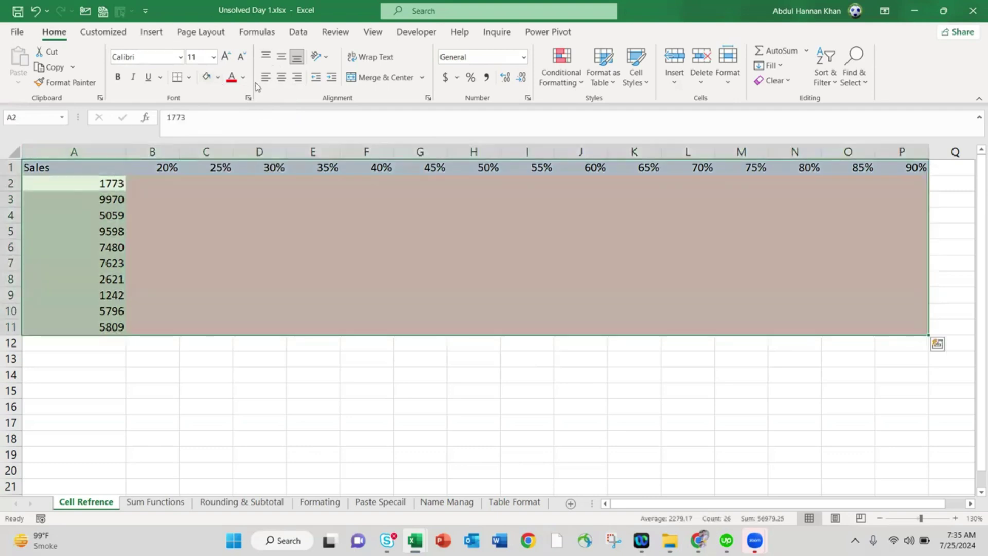
{"action": "left_click", "coordinate": [189, 77]}
{"action": "left_click", "coordinate": [208, 208]}
Enter the formula =A2*B1 in B2 with relative references
{"action": "left_click", "coordinate": [167, 182]}
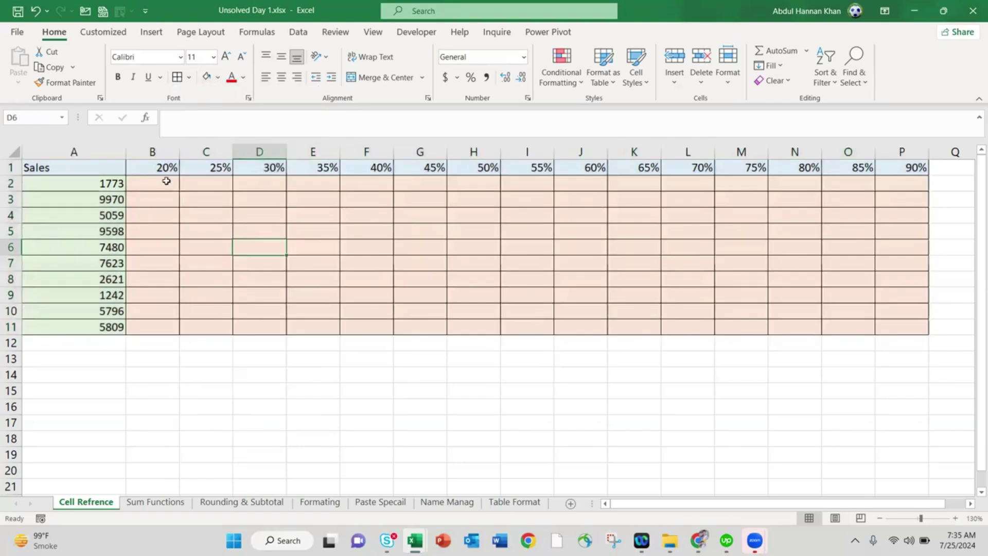
{"action": "type", "text": "="}
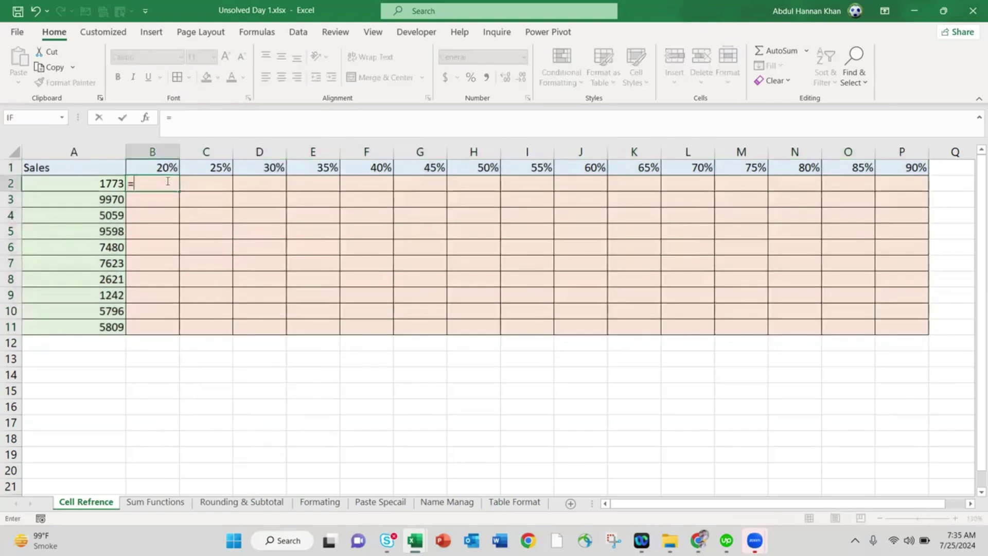
{"action": "key", "text": "Left"}
{"action": "type", "text": "*"}
{"action": "left_click", "coordinate": [212, 167]}
{"action": "key", "text": "Left"}
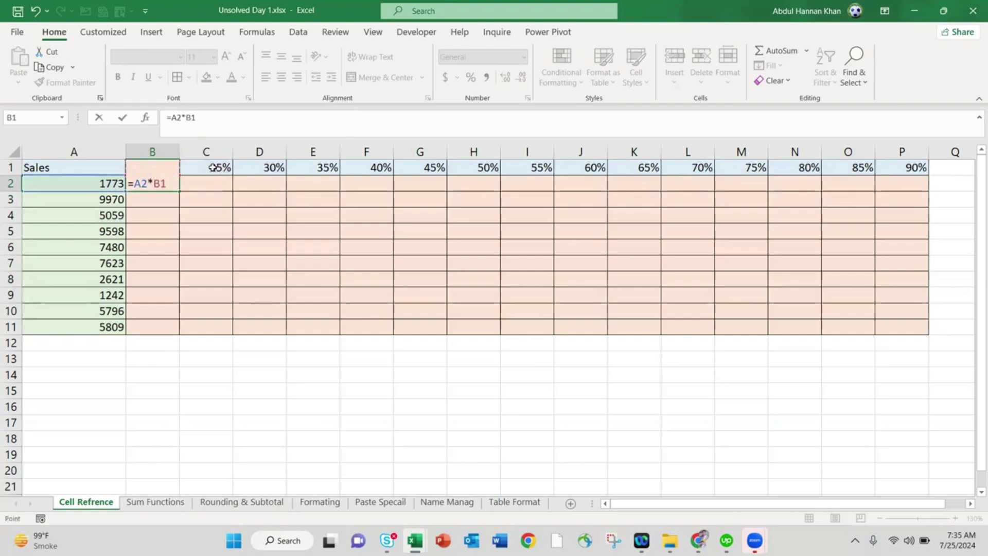
{"action": "key", "text": "Return"}
{"action": "key", "text": "Down"}
{"action": "key", "text": "Up"}
{"action": "key", "text": "Up"}
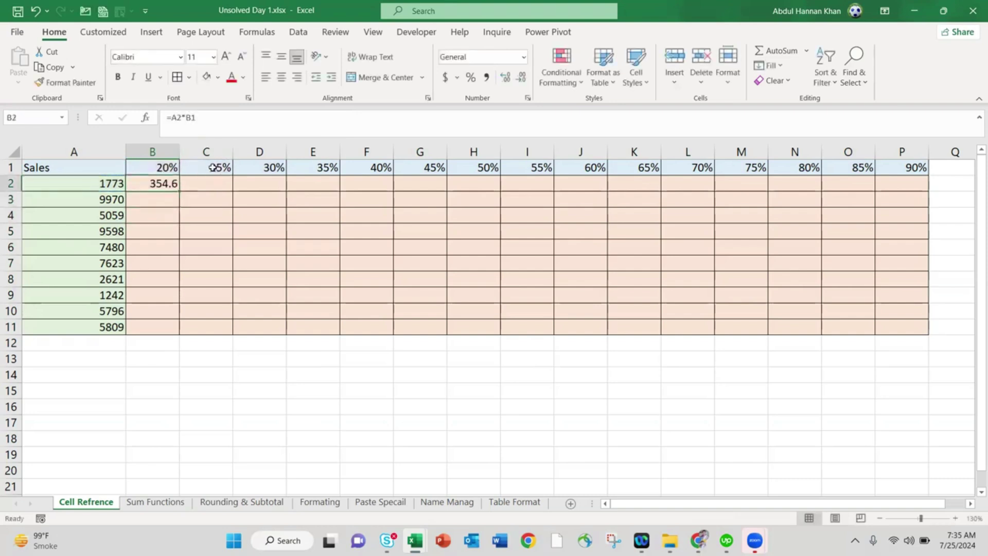
Fill the B2 multiplication formula across row 2 to G2
{"action": "left_click", "coordinate": [175, 117]}
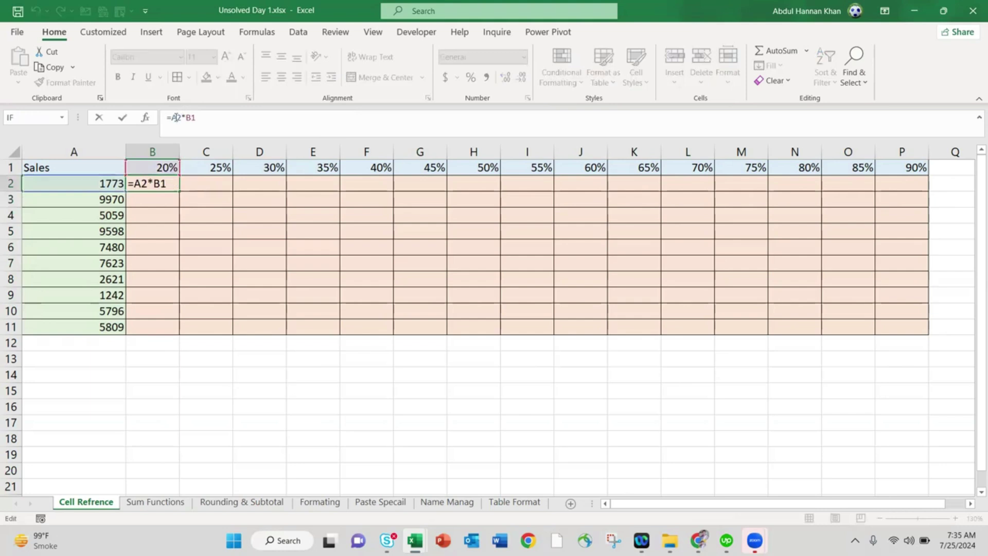
{"action": "key", "text": "Escape"}
{"action": "key", "text": "Right"}
{"action": "key", "text": "Left"}
{"action": "left_click_drag", "start_coordinate": [180, 192], "coordinate": [421, 186]}
Compare the cell references in the copied multiplication formulas in B2:E2
{"action": "left_click", "coordinate": [165, 183]}
{"action": "key", "text": "Right"}
{"action": "key", "text": "Left"}
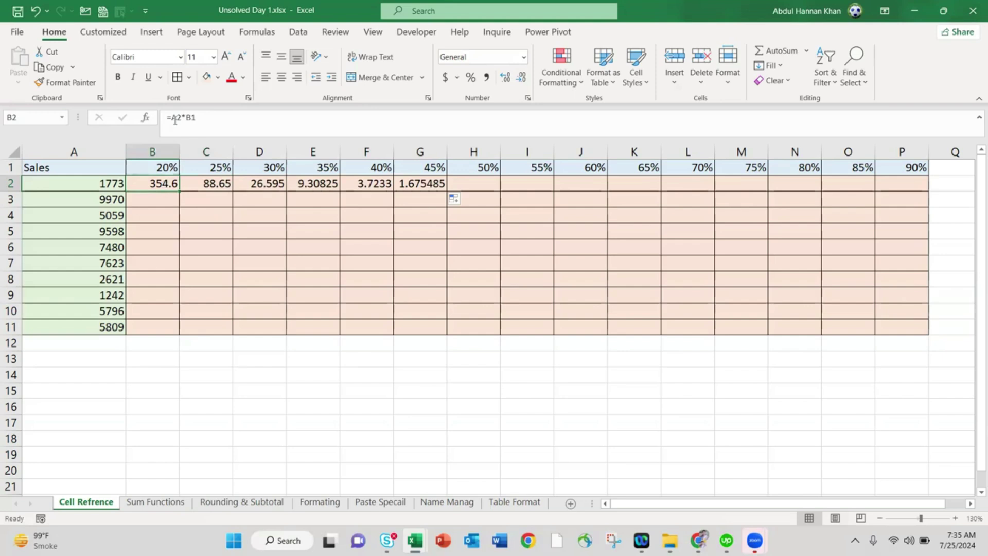
{"action": "left_click", "coordinate": [208, 186]}
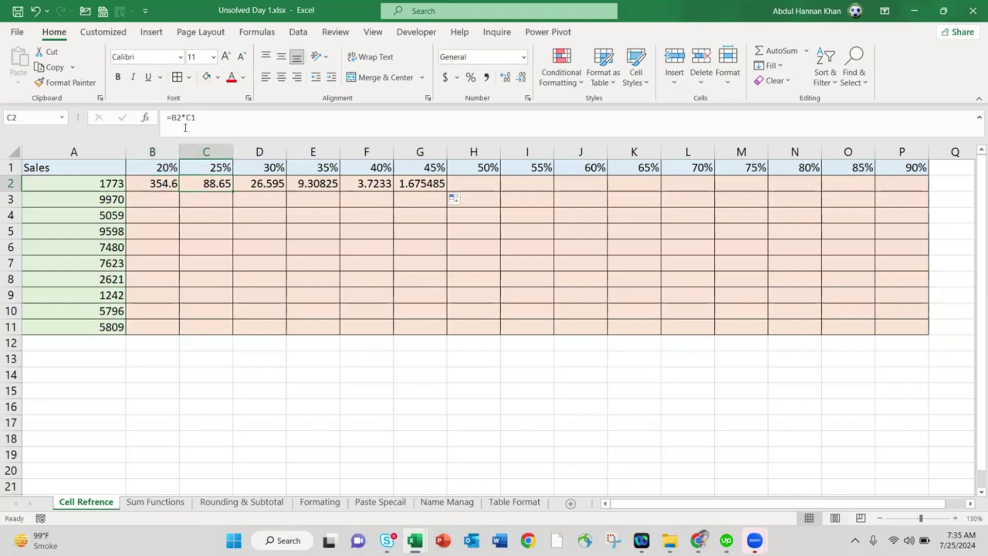
{"action": "key", "text": "Right"}
{"action": "key", "text": "Right"}
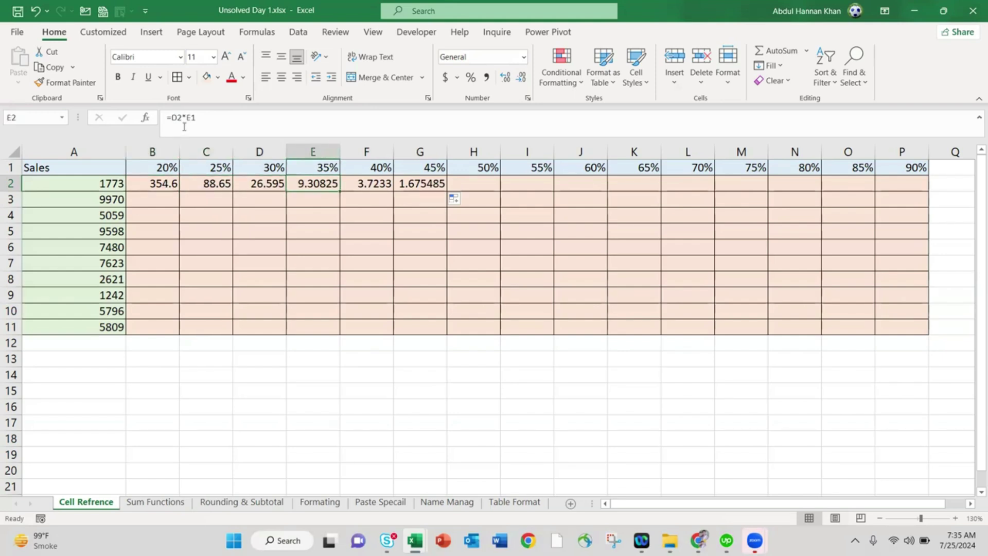
{"action": "key", "text": "Left"}
{"action": "key", "text": "Left"}
{"action": "key", "text": "Left"}
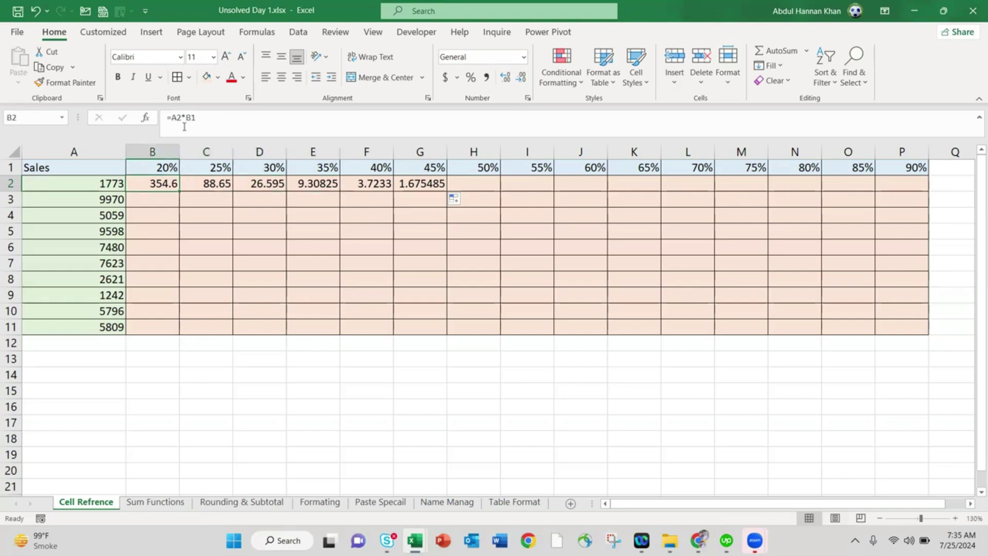
Clear the multiplication formulas from B2:G2
{"action": "key", "text": "shift+Right"}
{"action": "key", "text": "shift+Right"}
{"action": "key", "text": "shift+Right"}
{"action": "key", "text": "shift+Right"}
{"action": "key", "text": "shift+Right"}
{"action": "key", "text": "Delete"}
Enter =A2 in B2 and fill the formula across row 2 to I2
{"action": "key", "text": "shift+Left"}
{"action": "key", "text": "shift+Left"}
{"action": "key", "text": "shift+Left"}
{"action": "key", "text": "shift+Left"}
{"action": "key", "text": "shift+Left"}
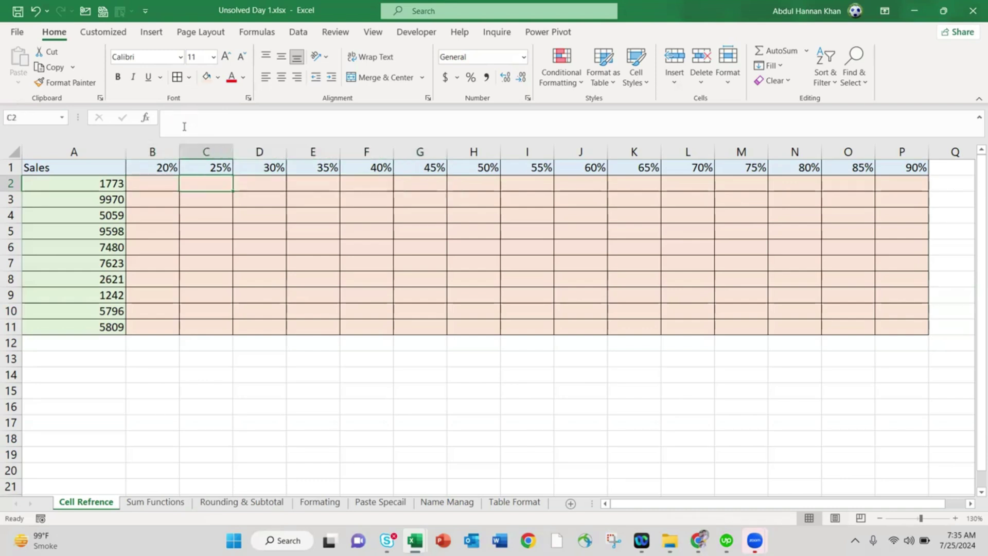
{"action": "type", "text": "="}
{"action": "key", "text": "Left"}
{"action": "key", "text": "Return"}
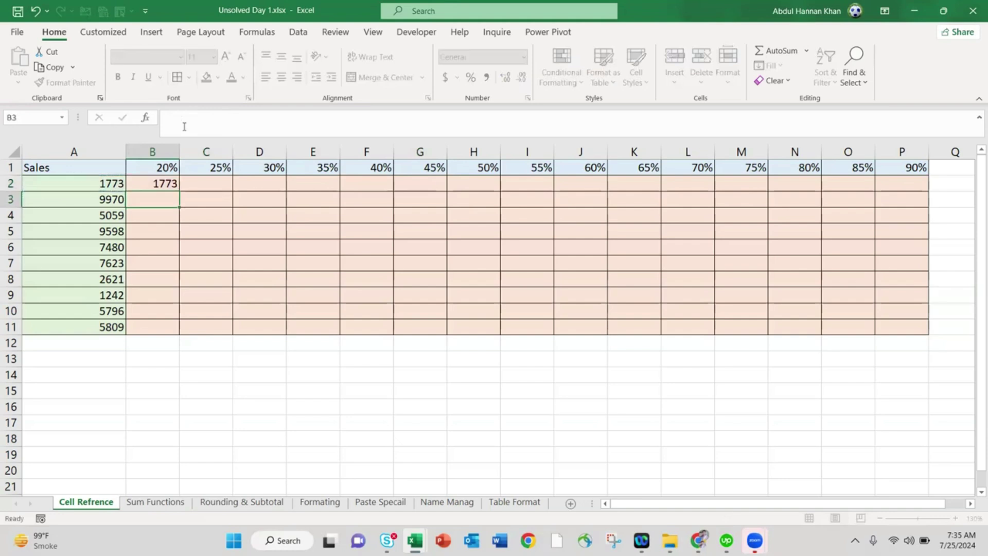
{"action": "key", "text": "Up"}
{"action": "left_click_drag", "start_coordinate": [179, 191], "coordinate": [533, 203]}
Go through the copied formulas in row 2 and examine how the column letter shifts from cell to cell
{"action": "key", "text": "Right"}
{"action": "left_click", "coordinate": [171, 184]}
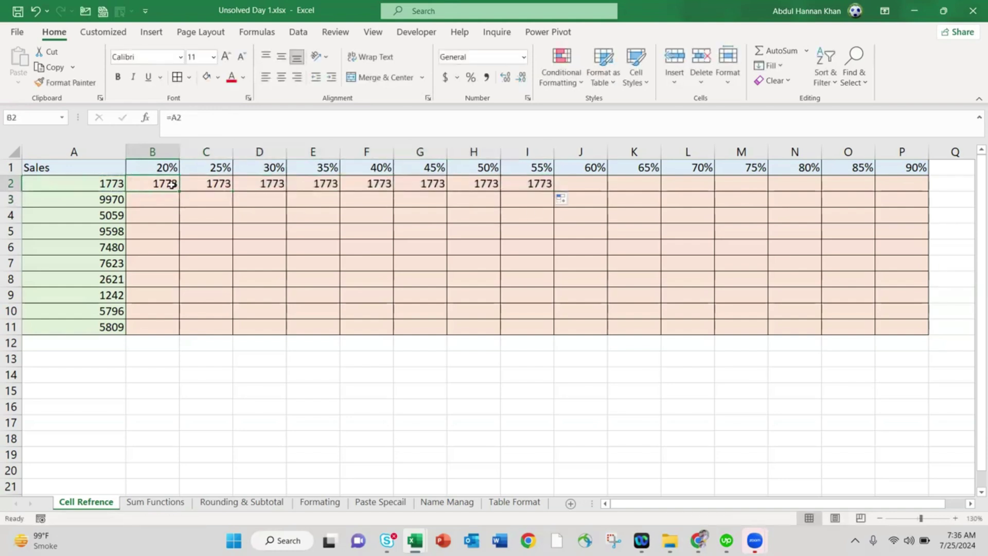
{"action": "key", "text": "Right"}
{"action": "key", "text": "Right"}
{"action": "key", "text": "Left"}
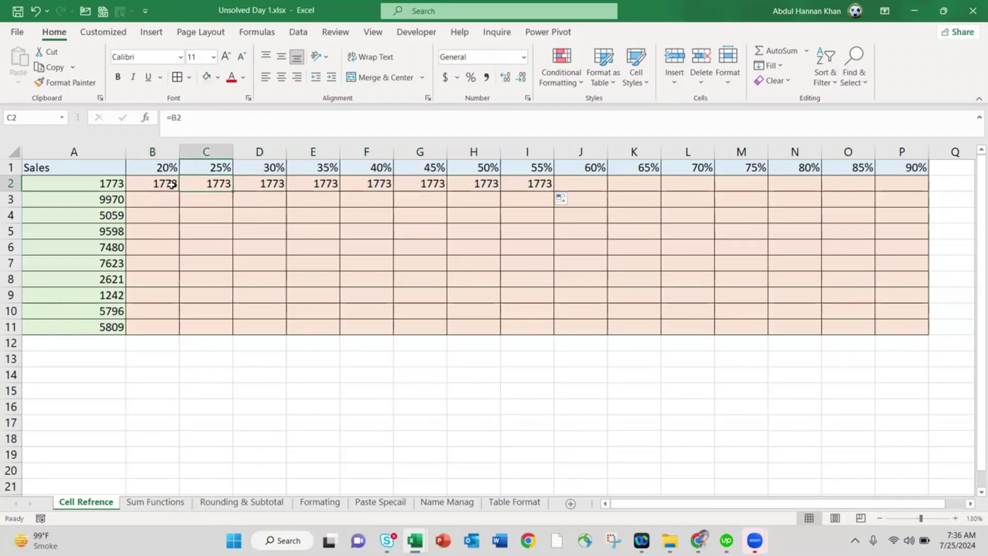
{"action": "key", "text": "Right"}
{"action": "key", "text": "Left"}
{"action": "key", "text": "Left"}
{"action": "key", "text": "Left"}
{"action": "key", "text": "Right"}
{"action": "key", "text": "Right"}
{"action": "key", "text": "Right"}
{"action": "key", "text": "Right"}
{"action": "key", "text": "Right"}
{"action": "key", "text": "Right"}
{"action": "key", "text": "Left"}
{"action": "key", "text": "Left"}
{"action": "key", "text": "Left"}
{"action": "key", "text": "Left"}
{"action": "key", "text": "Left"}
{"action": "key", "text": "Left"}
{"action": "key", "text": "Left"}
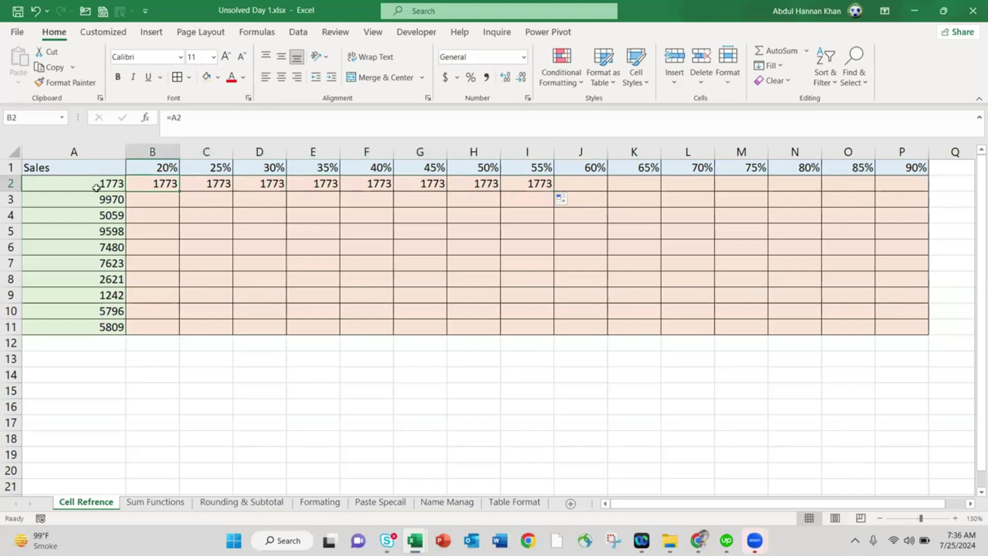
Fill the B2 formula down to B9 and check the row references in the copied cells
{"action": "left_click_drag", "start_coordinate": [180, 190], "coordinate": [170, 302]}
{"action": "key", "text": "Down"}
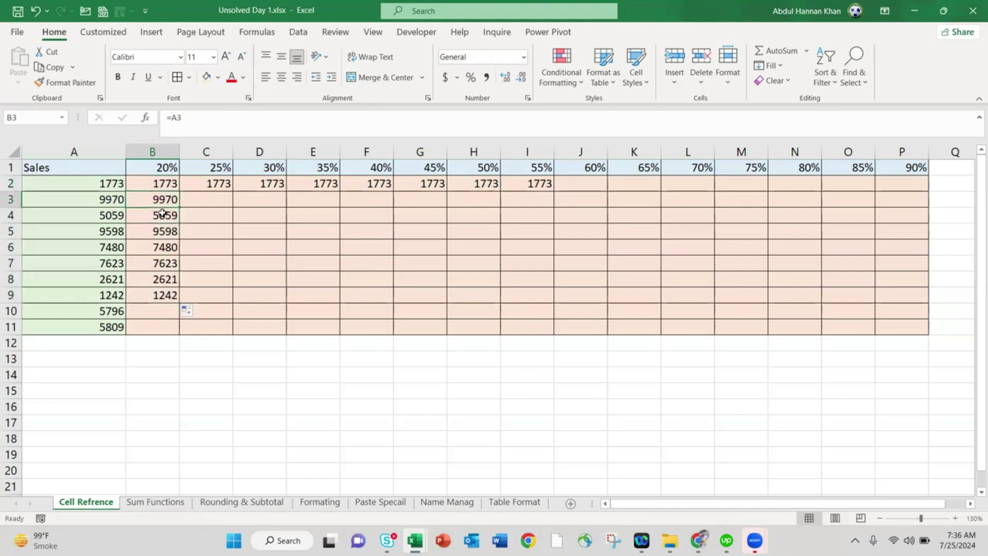
{"action": "key", "text": "Down"}
{"action": "key", "text": "Down"}
{"action": "key", "text": "Down"}
{"action": "key", "text": "Down"}
{"action": "key", "text": "Down"}
{"action": "key", "text": "Down"}
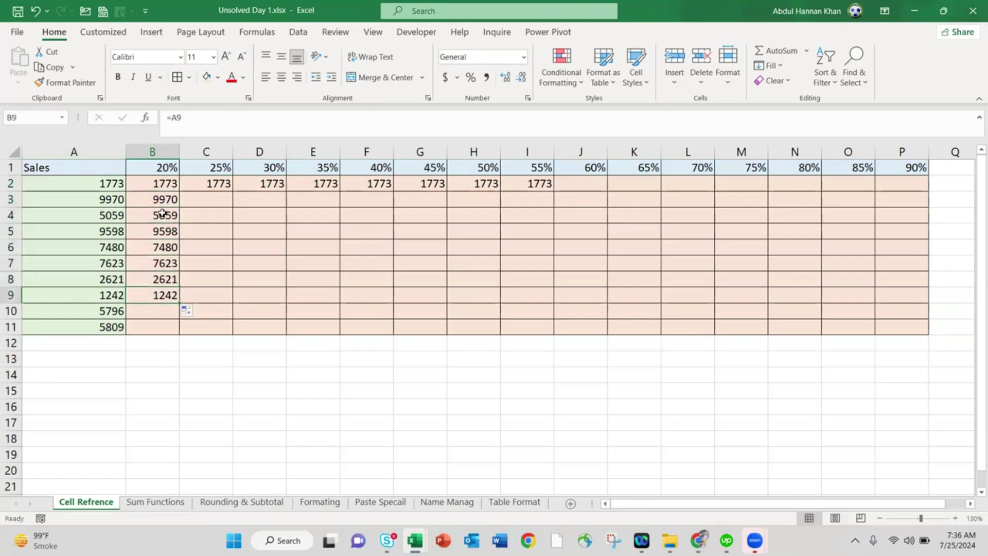
{"action": "key", "text": "Up"}
{"action": "key", "text": "Up"}
{"action": "key", "text": "Up"}
{"action": "key", "text": "Up"}
{"action": "key", "text": "Up"}
{"action": "key", "text": "Up"}
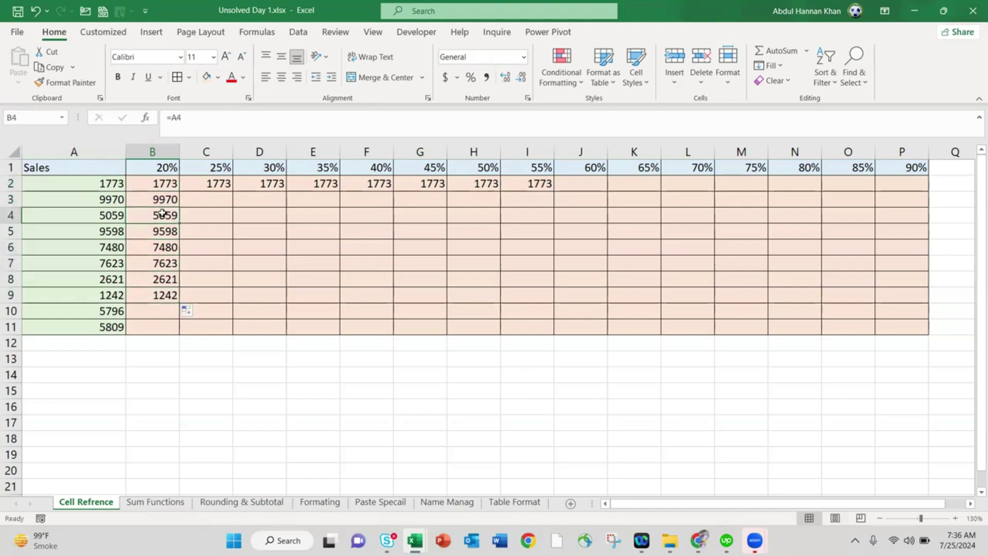
{"action": "key", "text": "Down"}
{"action": "key", "text": "Down"}
{"action": "key", "text": "Down"}
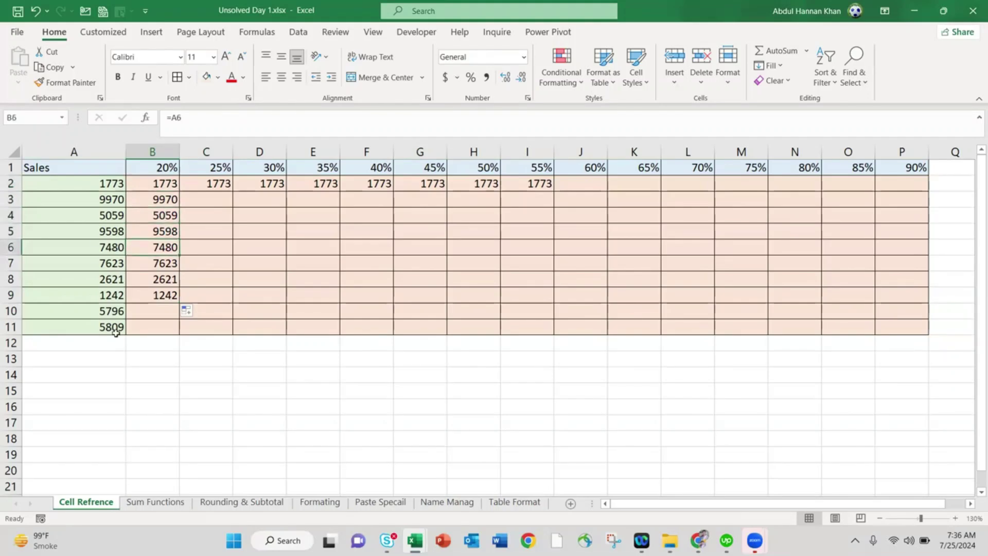
Re-examine the references across row 2 from B2 onward to see which cell each copied formula points to
{"action": "left_click", "coordinate": [175, 182]}
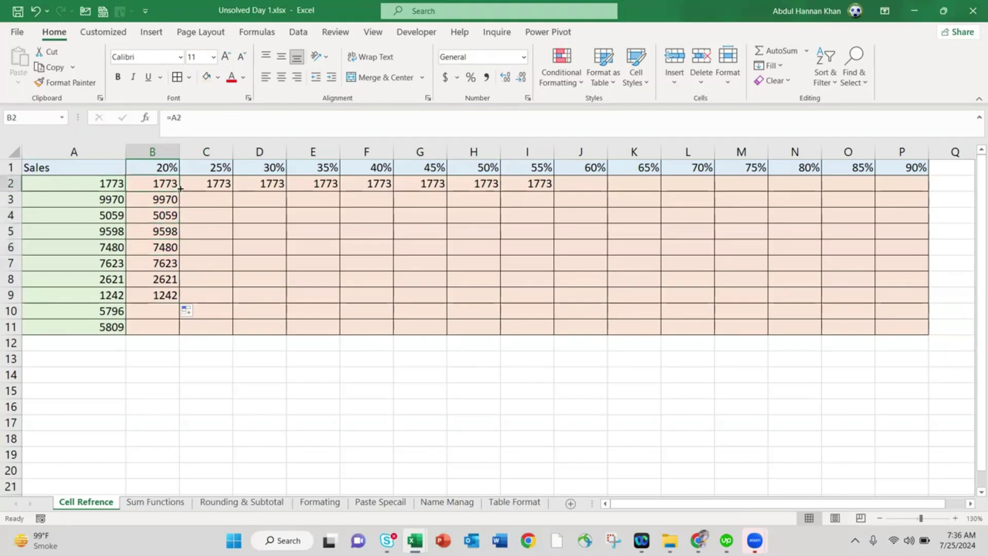
{"action": "key", "text": "Right"}
{"action": "key", "text": "Right"}
{"action": "key", "text": "Right"}
{"action": "key", "text": "Right"}
{"action": "key", "text": "Right"}
{"action": "key", "text": "Right"}
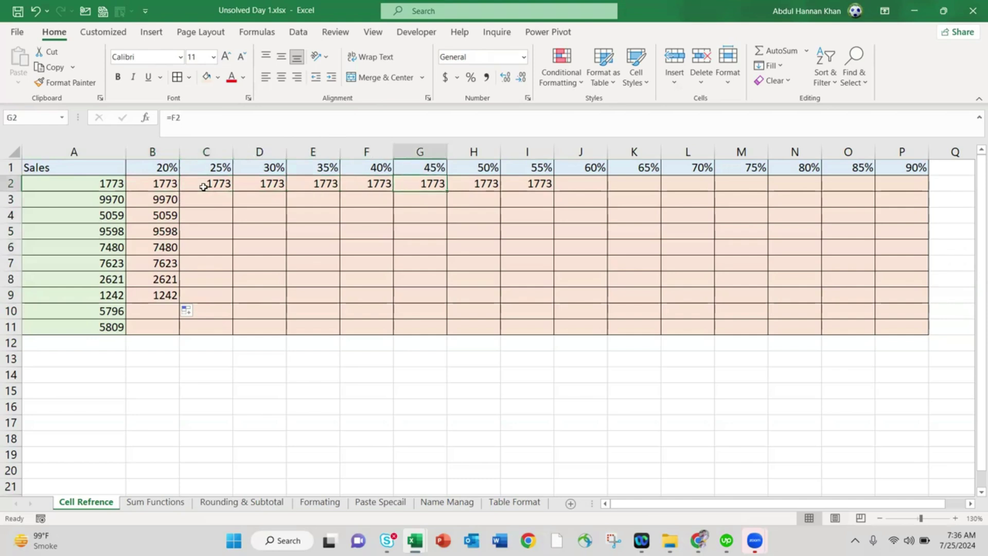
{"action": "key", "text": "Left"}
{"action": "key", "text": "Left"}
{"action": "key", "text": "Left"}
{"action": "key", "text": "Left"}
{"action": "key", "text": "Left"}
{"action": "key", "text": "Left"}
{"action": "key", "text": "Right"}
{"action": "key", "text": "Left"}
{"action": "key", "text": "Right"}
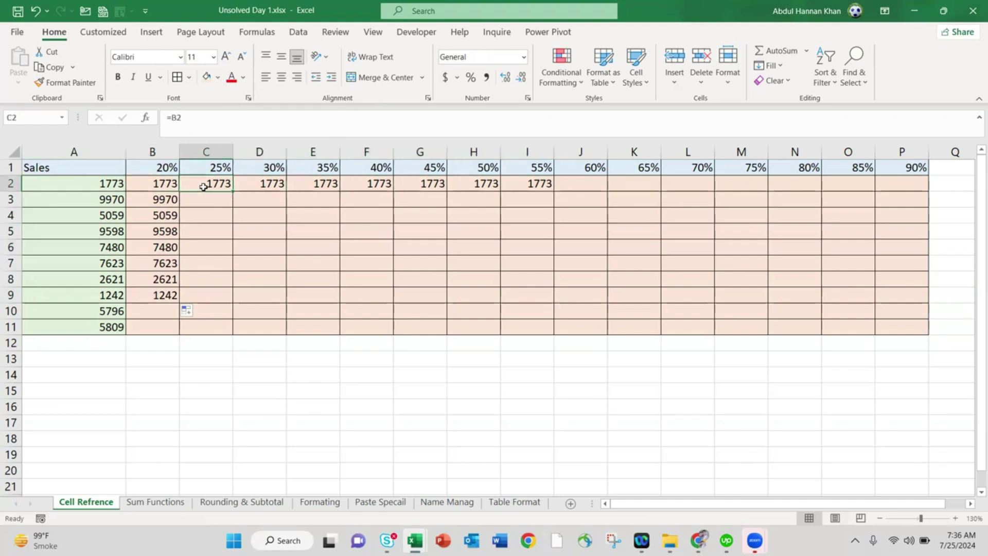
{"action": "key", "text": "Right"}
{"action": "key", "text": "Right"}
{"action": "key", "text": "Right"}
{"action": "key", "text": "Right"}
{"action": "key", "text": "Right"}
{"action": "key", "text": "Left"}
{"action": "key", "text": "Left"}
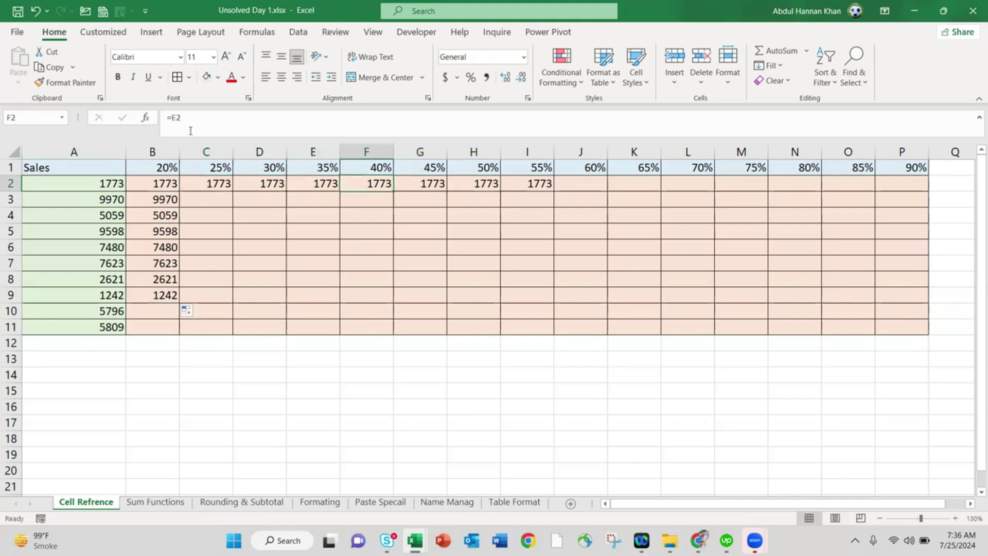
Insert three blank columns before the 20% column
{"action": "left_click", "coordinate": [145, 149]}
{"action": "key", "text": "ctrl+shift+plus"}
{"action": "key", "text": "ctrl+shift+plus"}
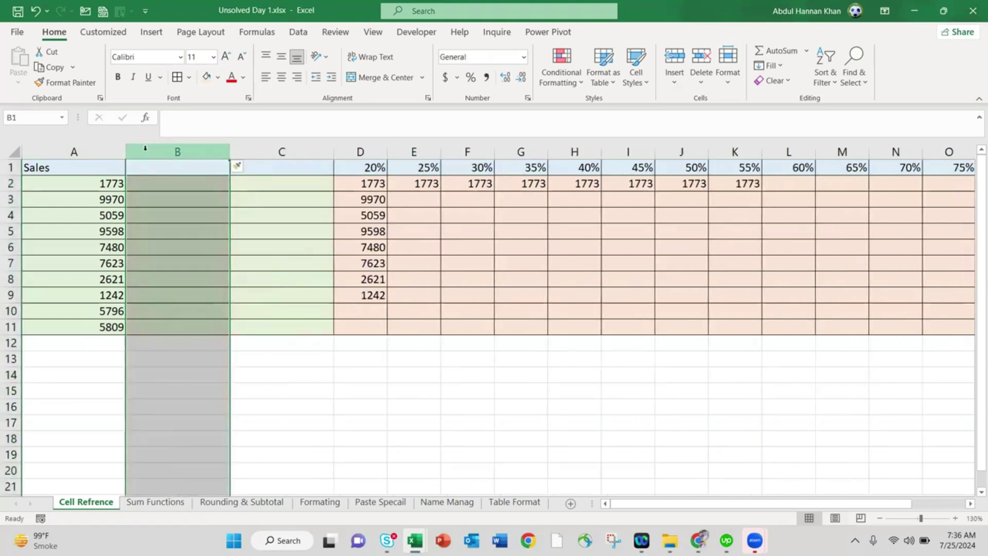
{"action": "key", "text": "ctrl+shift+plus"}
{"action": "key", "text": "Left"}
{"action": "key", "text": "Down"}
{"action": "key", "text": "Right"}
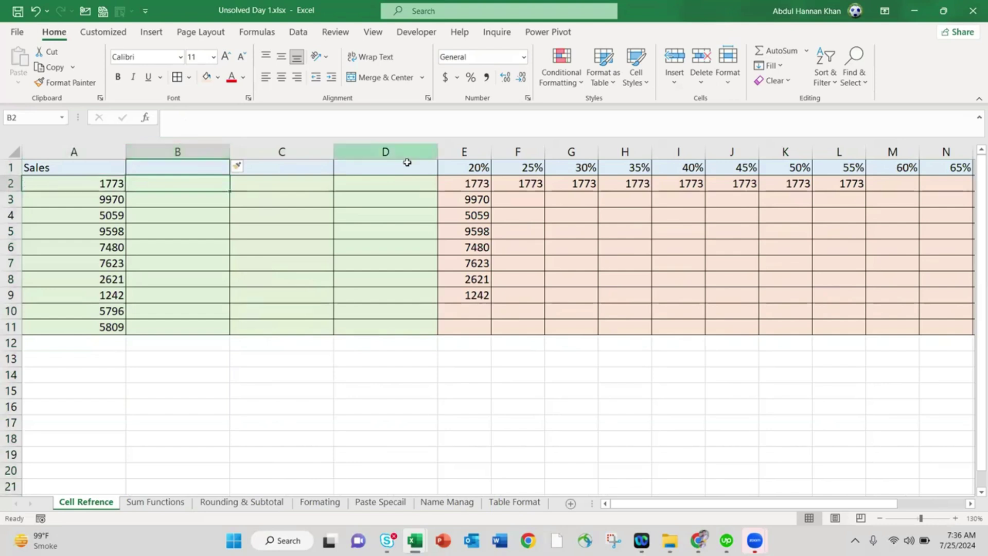
Fill the E2 formula =A2 across row 2 to L2 again
{"action": "left_click", "coordinate": [481, 198]}
{"action": "left_click", "coordinate": [484, 184]}
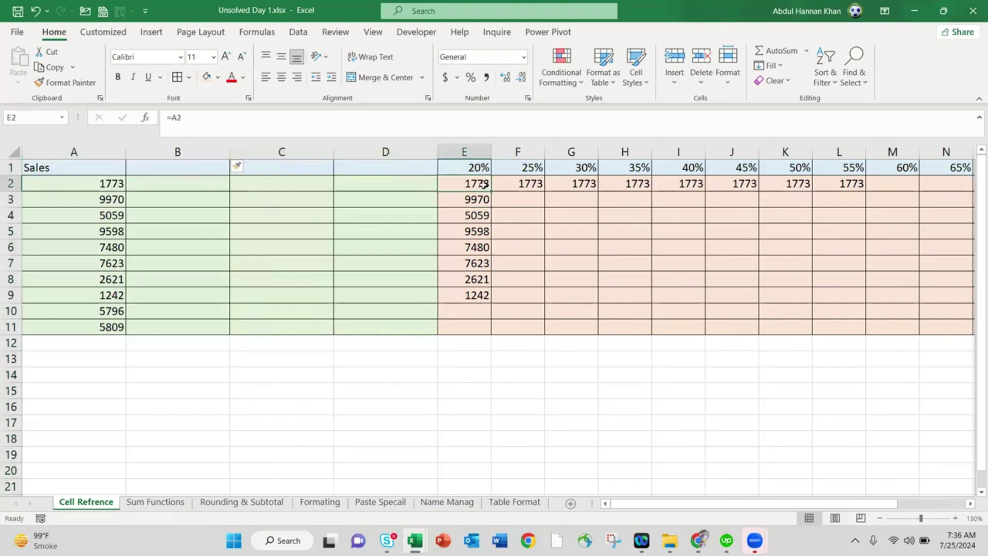
{"action": "left_click_drag", "start_coordinate": [490, 191], "coordinate": [849, 190]}
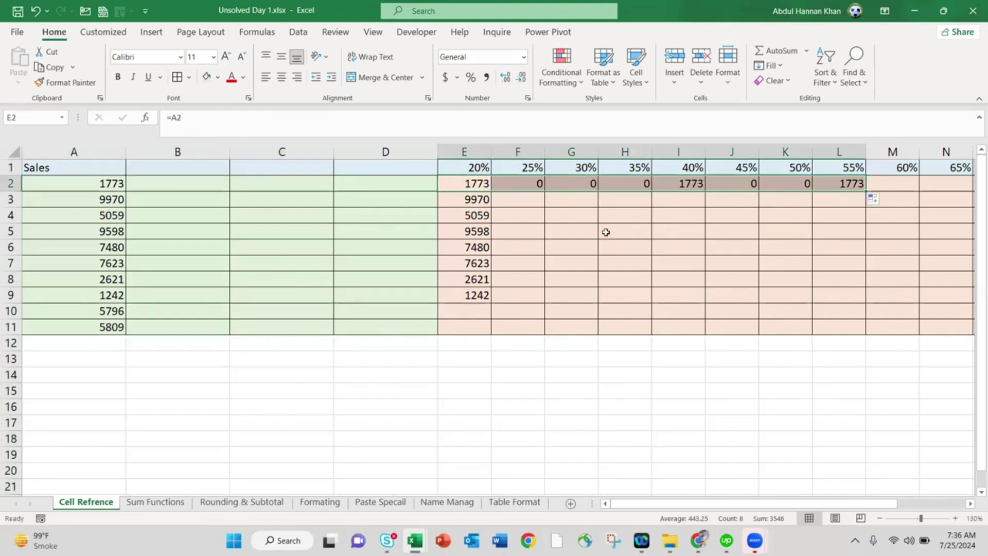
{"action": "left_click", "coordinate": [573, 221]}
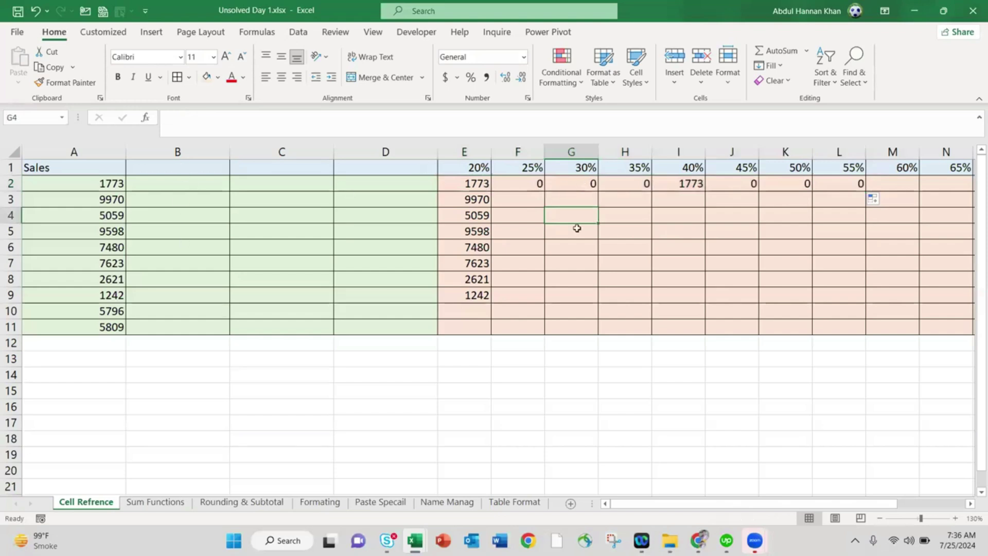
Check the references behind the zeros in row 2 and narrow columns B, C and D to an equal width
{"action": "left_click", "coordinate": [530, 186]}
{"action": "left_click", "coordinate": [187, 184]}
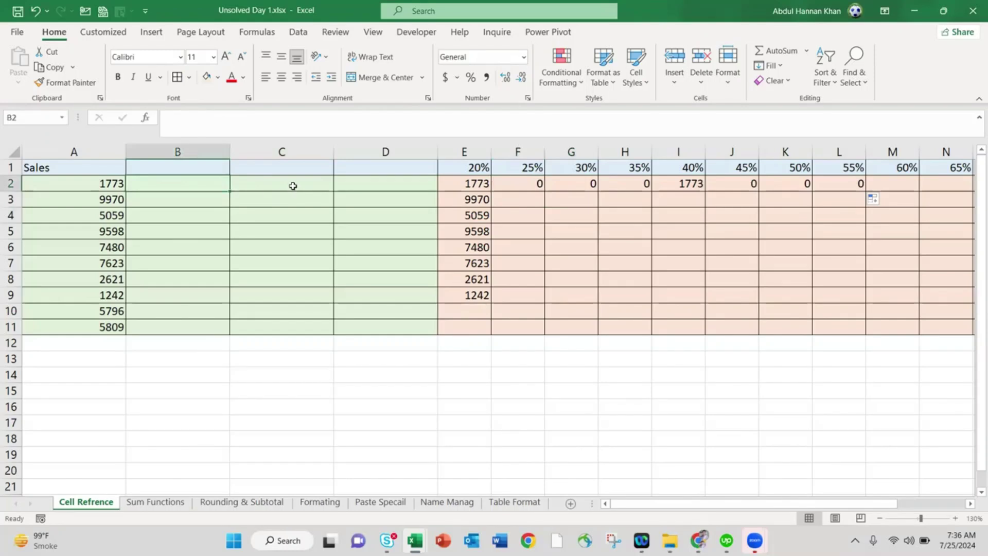
{"action": "left_click", "coordinate": [293, 186]}
{"action": "left_click", "coordinate": [591, 184]}
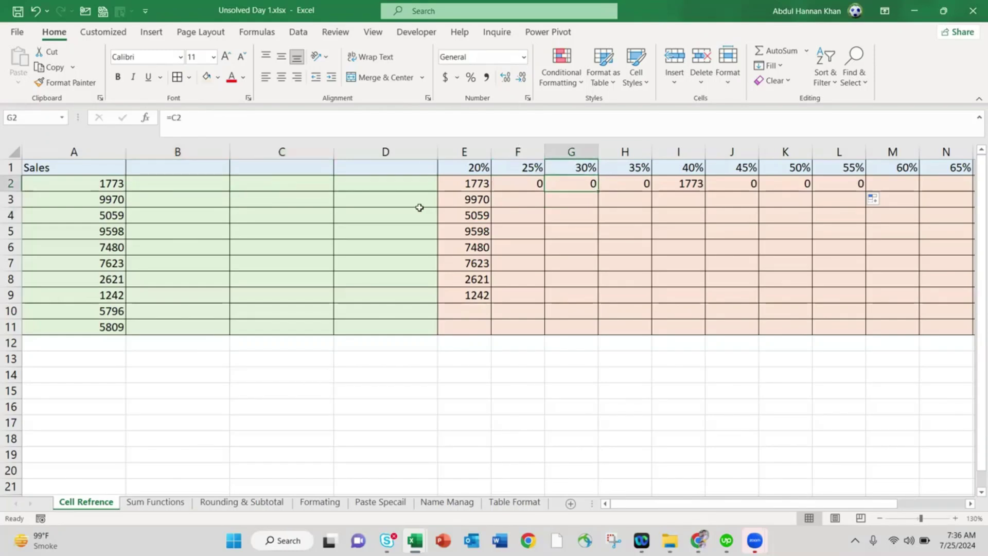
{"action": "left_click", "coordinate": [643, 187]}
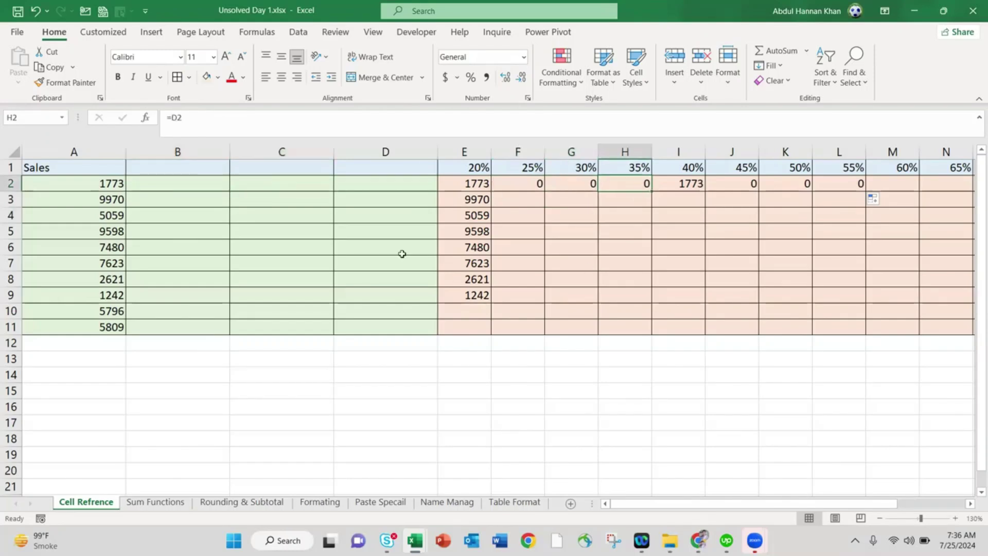
{"action": "left_click", "coordinate": [214, 154]}
{"action": "left_click", "coordinate": [234, 149]}
{"action": "left_click_drag", "start_coordinate": [237, 148], "coordinate": [191, 148]}
{"action": "left_click_drag", "start_coordinate": [288, 278], "coordinate": [301, 295]}
Lock the column in E2's formula as =$A2 and fill it across row 2 to column P
{"action": "left_click", "coordinate": [432, 177]}
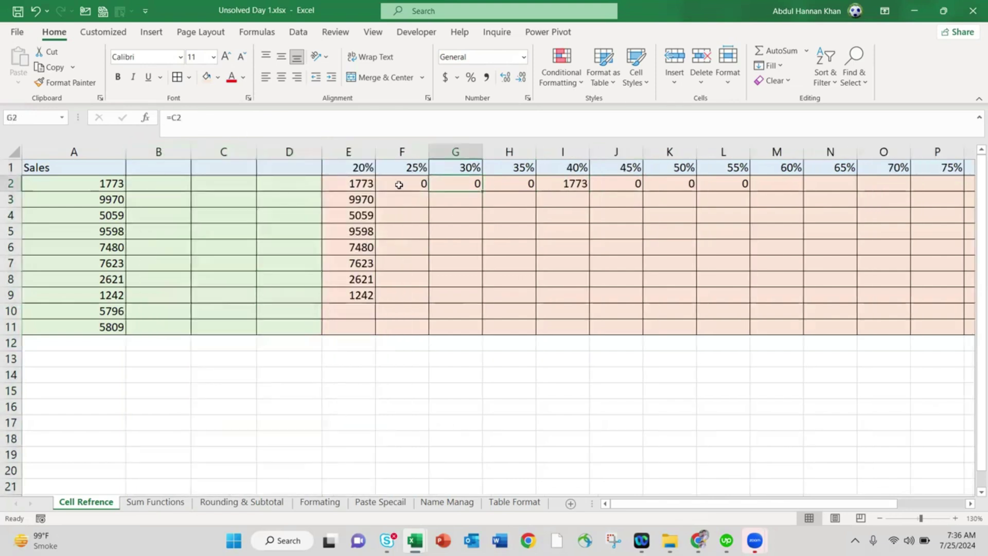
{"action": "left_click", "coordinate": [366, 181]}
{"action": "left_click", "coordinate": [173, 121]}
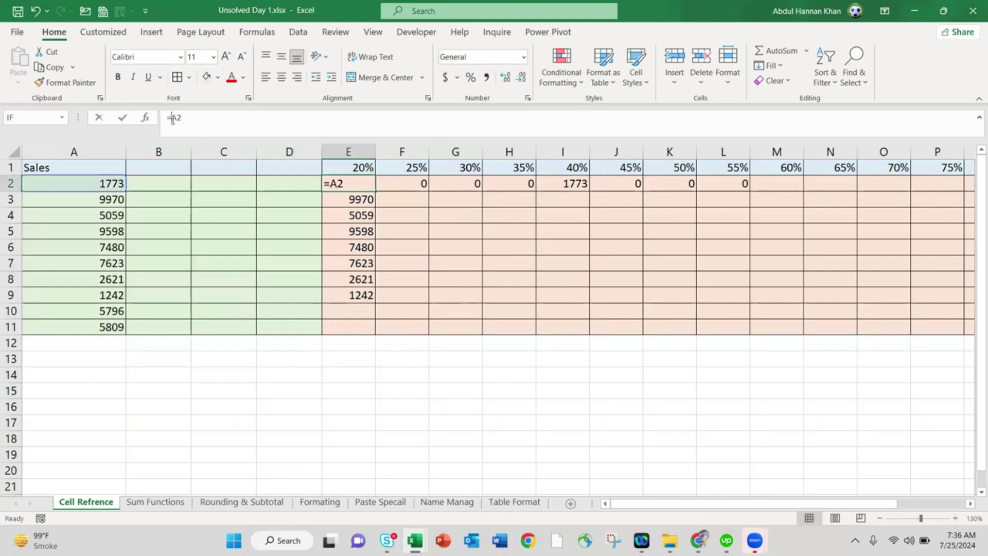
{"action": "type", "text": "$"}
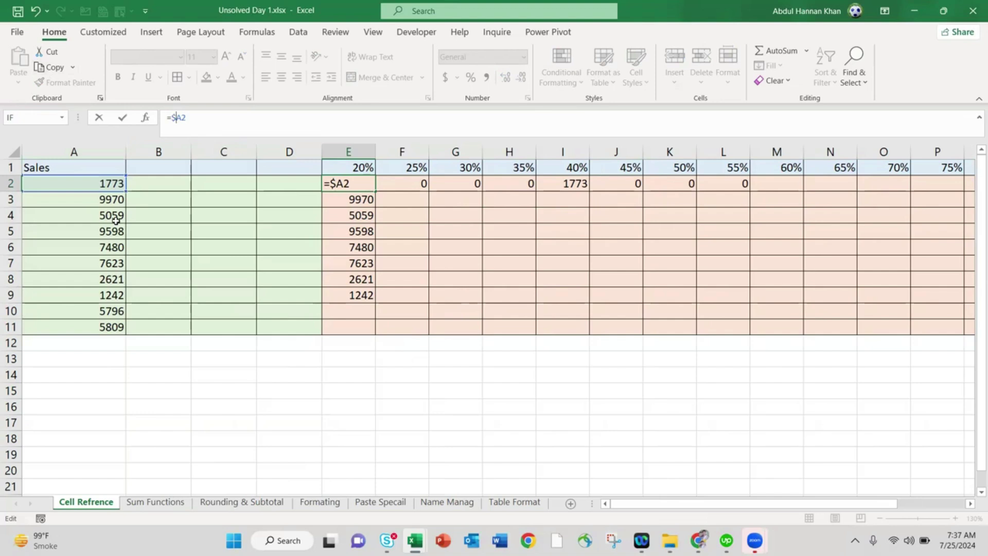
{"action": "key", "text": "Return"}
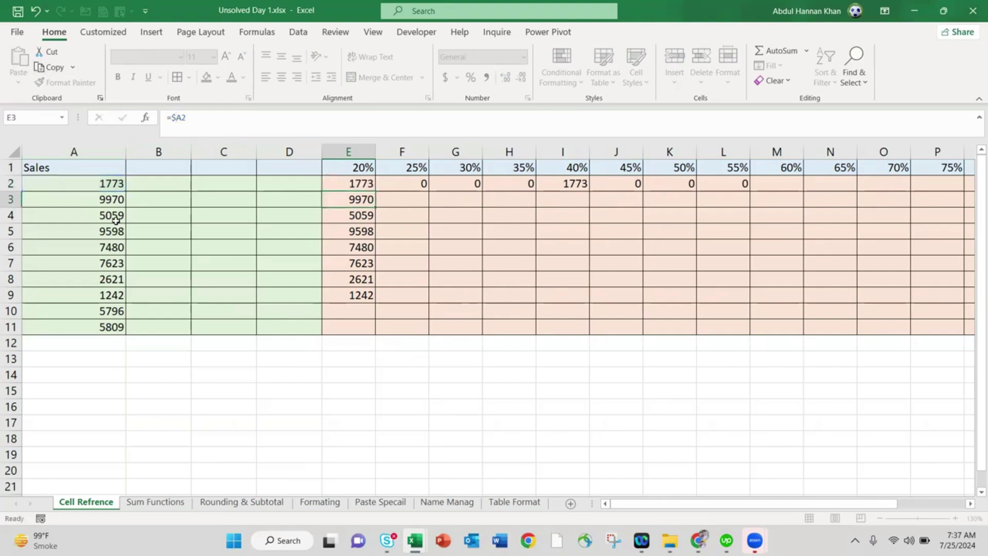
{"action": "key", "text": "Up"}
{"action": "left_click_drag", "start_coordinate": [376, 188], "coordinate": [960, 182]}
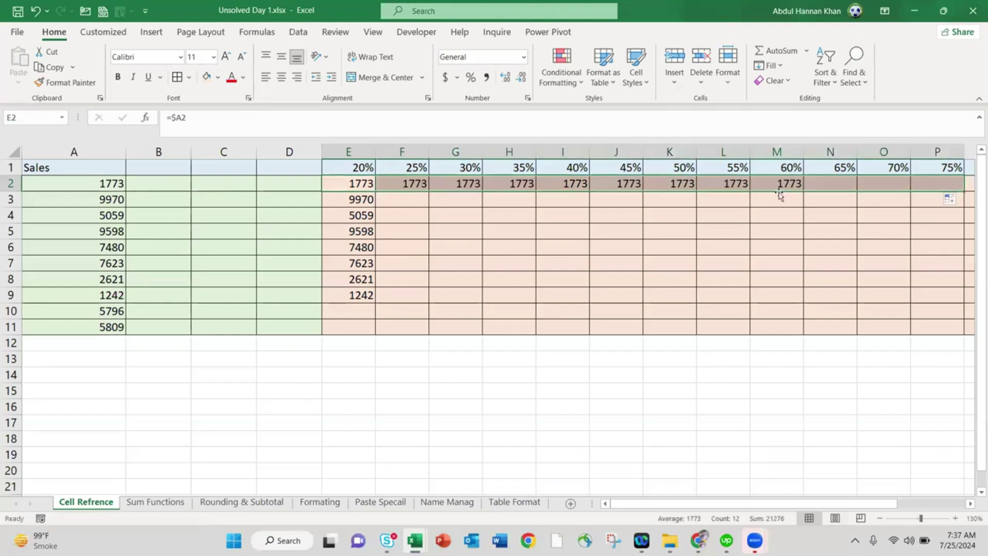
Examine the formulas along row 2 cell by cell from column F to the last percentage columns
{"action": "left_click", "coordinate": [420, 183]}
{"action": "key", "text": "Right"}
{"action": "key", "text": "Right"}
{"action": "key", "text": "Right"}
{"action": "key", "text": "Right"}
{"action": "key", "text": "Right"}
{"action": "key", "text": "Right"}
{"action": "key", "text": "Right"}
{"action": "key", "text": "Right"}
{"action": "key", "text": "Right"}
{"action": "key", "text": "Right"}
{"action": "key", "text": "Right"}
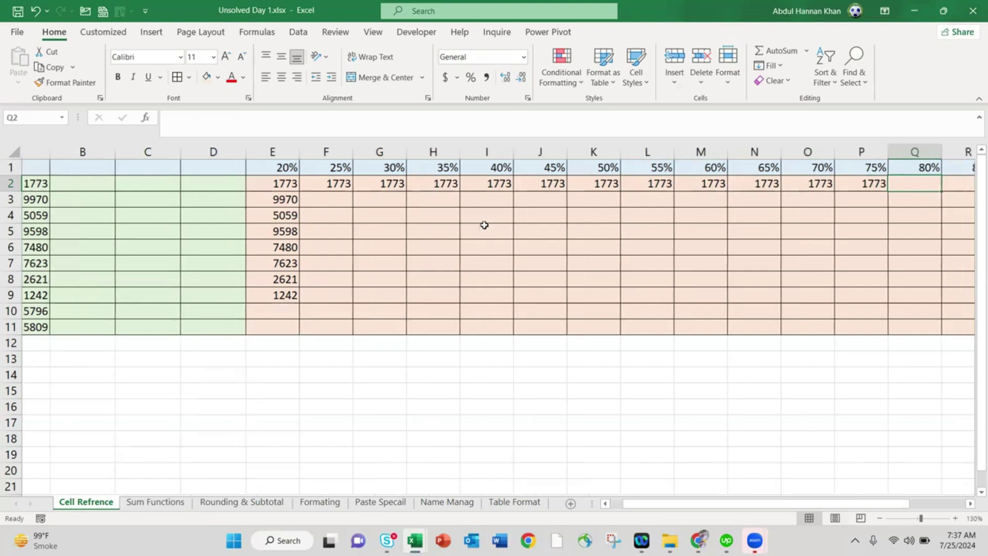
{"action": "key", "text": "Right"}
{"action": "key", "text": "Right"}
{"action": "key", "text": "Right"}
{"action": "key", "text": "Right"}
{"action": "key", "text": "Left"}
{"action": "key", "text": "Left"}
{"action": "key", "text": "Left"}
{"action": "key", "text": "Left"}
{"action": "key", "text": "Left"}
Fill the =$A2 formula from E2 across row 2 through column S, under the 90% header
{"action": "left_click", "coordinate": [58, 186]}
{"action": "left_click_drag", "start_coordinate": [76, 191], "coordinate": [813, 184]}
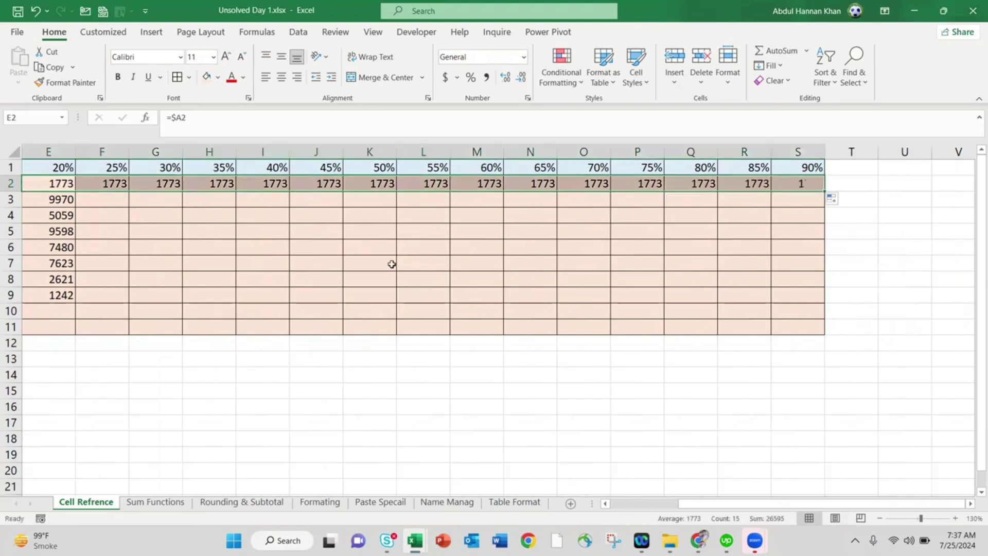
{"action": "scroll", "coordinate": [392, 264], "scroll_direction": "left", "scroll_amount": 2}
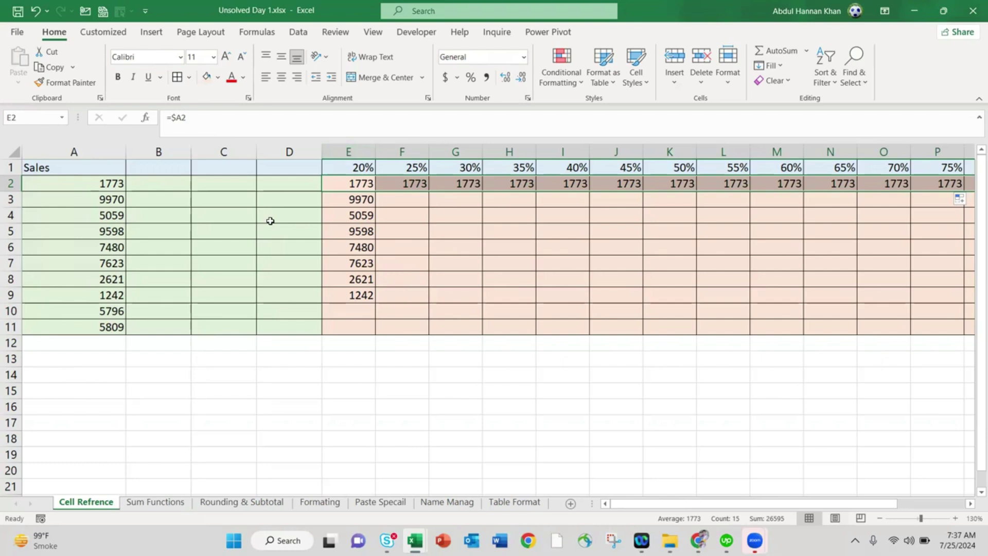
Clear the contents of the range E2:R11
{"action": "left_click", "coordinate": [351, 185]}
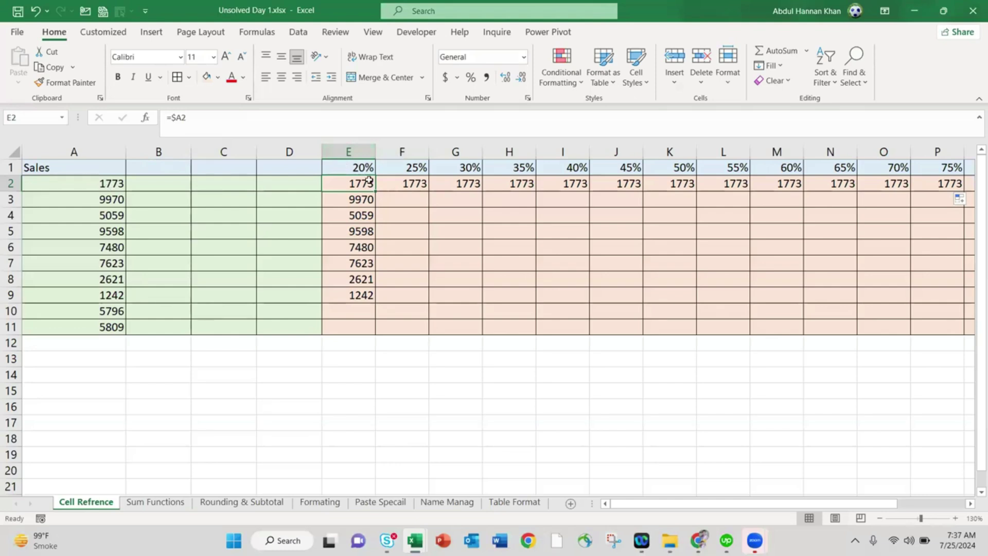
{"action": "key", "text": "shift+Right"}
{"action": "key", "text": "shift+Right"}
{"action": "key", "text": "shift+Right"}
{"action": "key", "text": "shift+Right"}
{"action": "key", "text": "shift+Right"}
{"action": "key", "text": "shift+Right"}
{"action": "key", "text": "shift+Right"}
{"action": "key", "text": "shift+Right"}
{"action": "key", "text": "shift+Right"}
{"action": "key", "text": "shift+Right"}
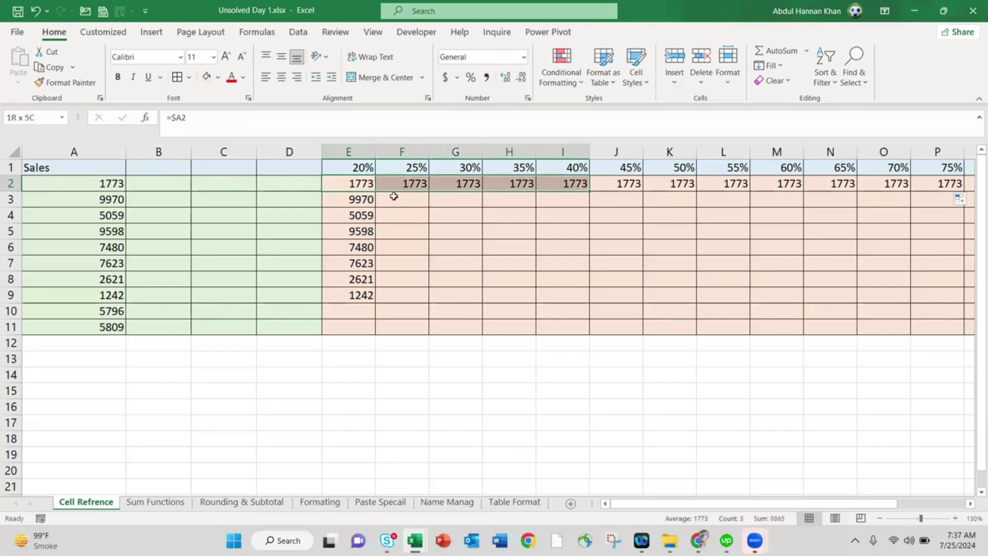
{"action": "key", "text": "shift+Right"}
{"action": "key", "text": "shift+Right"}
{"action": "key", "text": "shift+Right"}
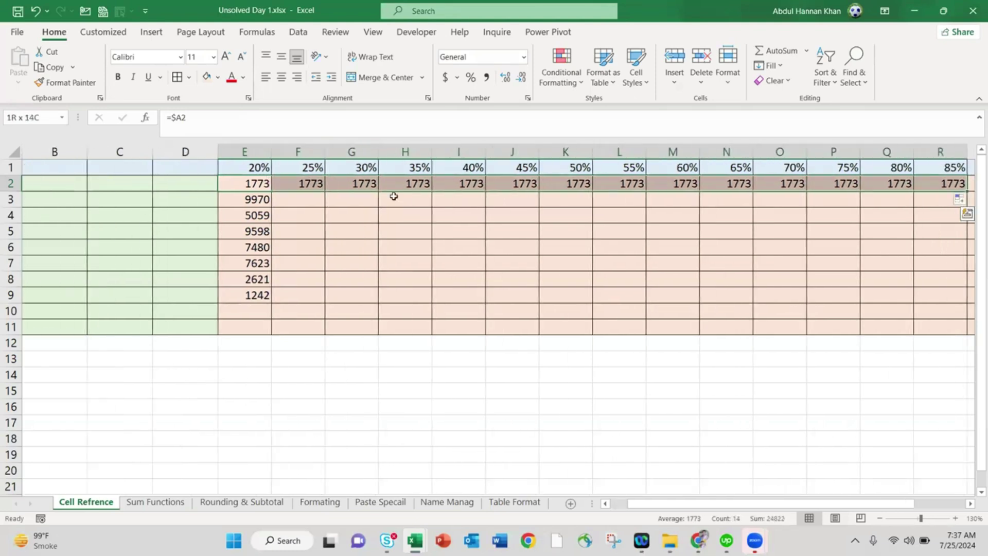
{"action": "key", "text": "ctrl"}
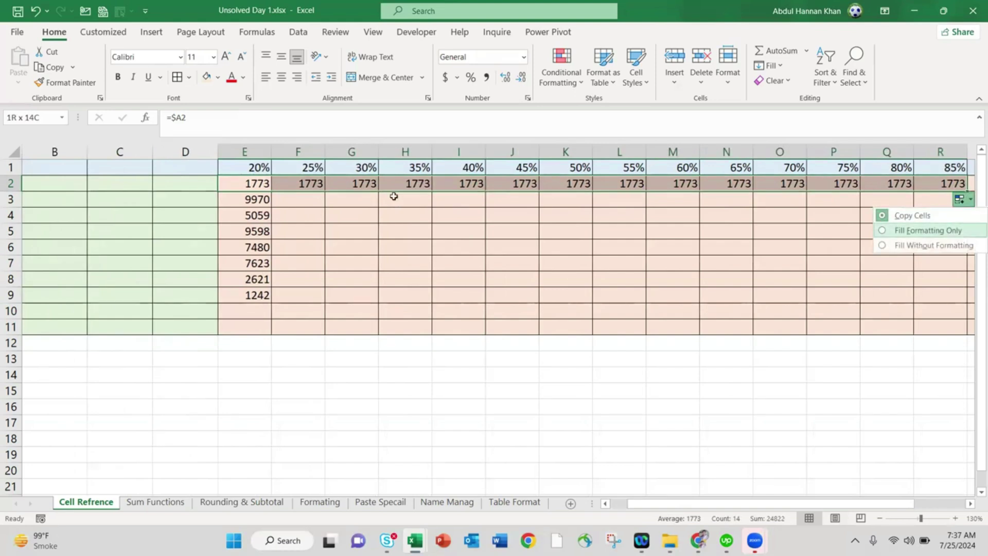
{"action": "key", "text": "Escape"}
{"action": "key", "text": "shift+Down"}
{"action": "key", "text": "shift+Down"}
{"action": "key", "text": "shift+Down"}
{"action": "key", "text": "shift+Down"}
{"action": "key", "text": "shift+Down"}
{"action": "key", "text": "shift+Down"}
{"action": "key", "text": "shift+Down"}
{"action": "key", "text": "shift+Down"}
{"action": "key", "text": "shift+Down"}
{"action": "key", "text": "Delete"}
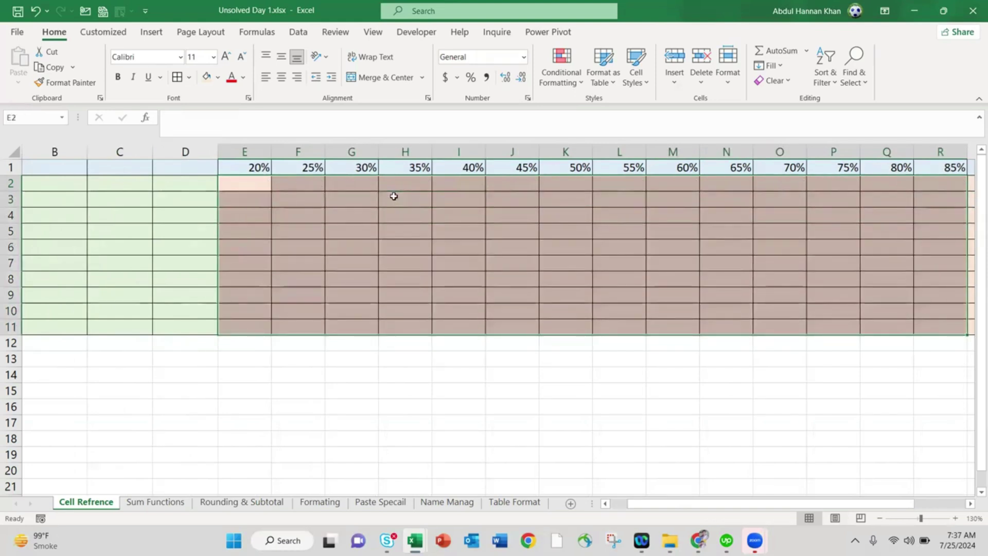
Enter the formula =E1 in cell E2 and fill it down to E10
{"action": "key", "text": "Up"}
{"action": "key", "text": "Down"}
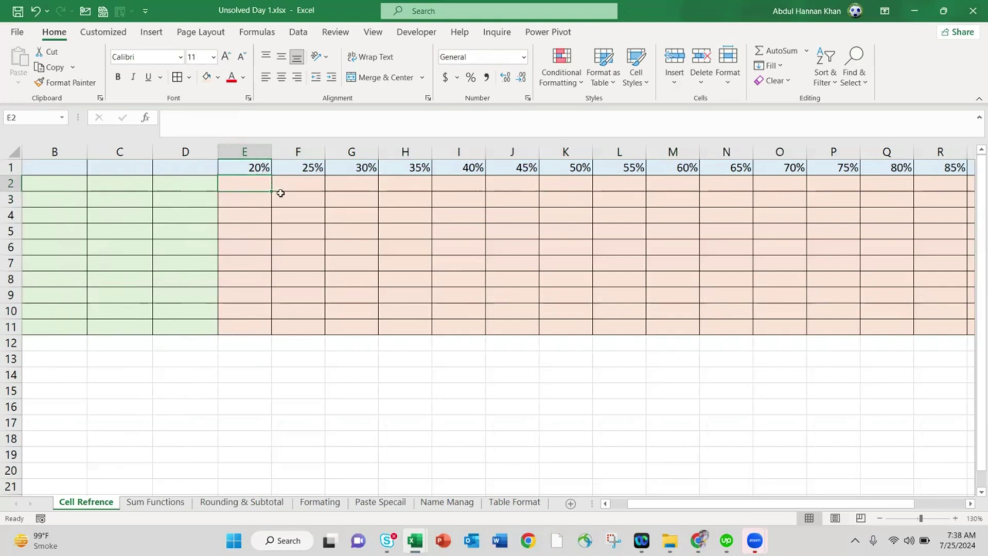
{"action": "type", "text": "=E1"}
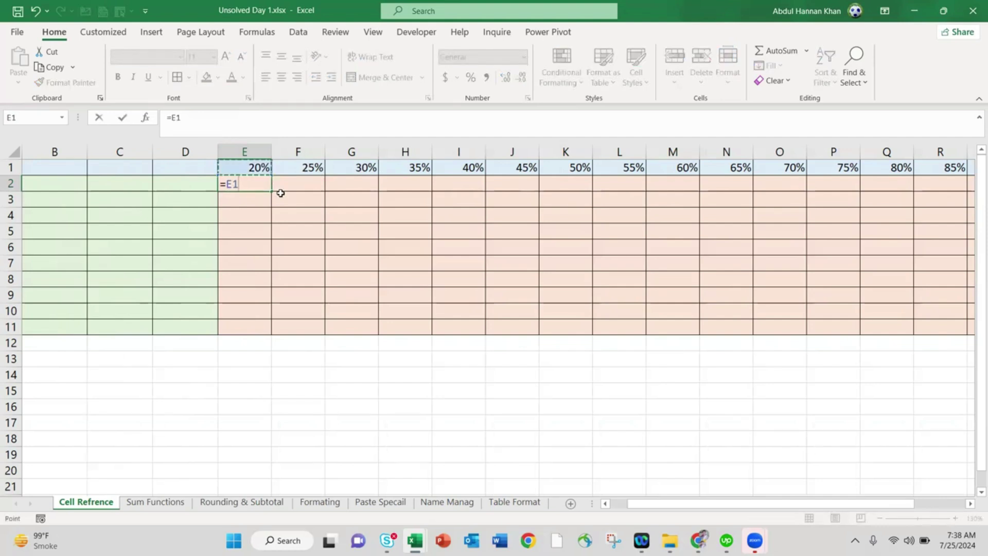
{"action": "key", "text": "Return"}
{"action": "key", "text": "Up"}
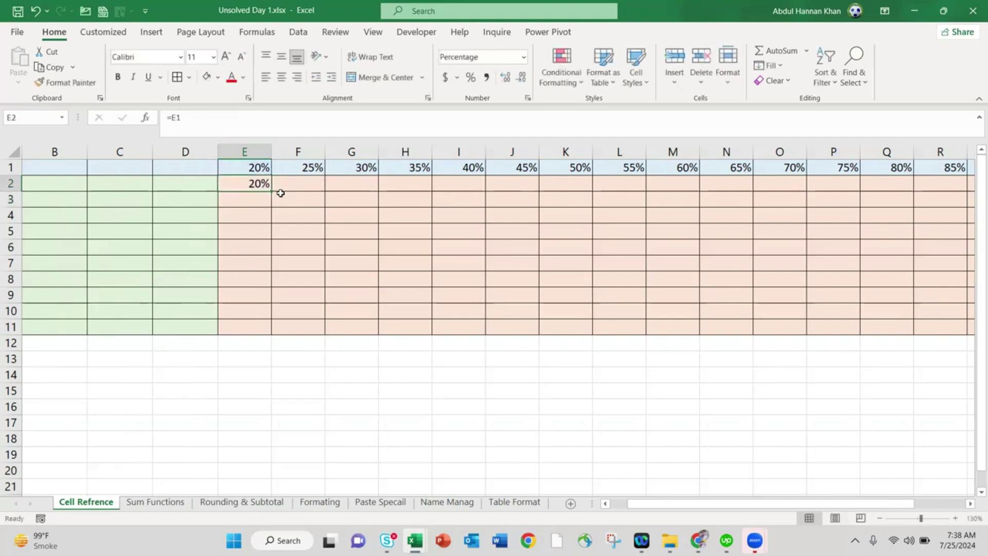
{"action": "left_click_drag", "start_coordinate": [273, 192], "coordinate": [270, 314]}
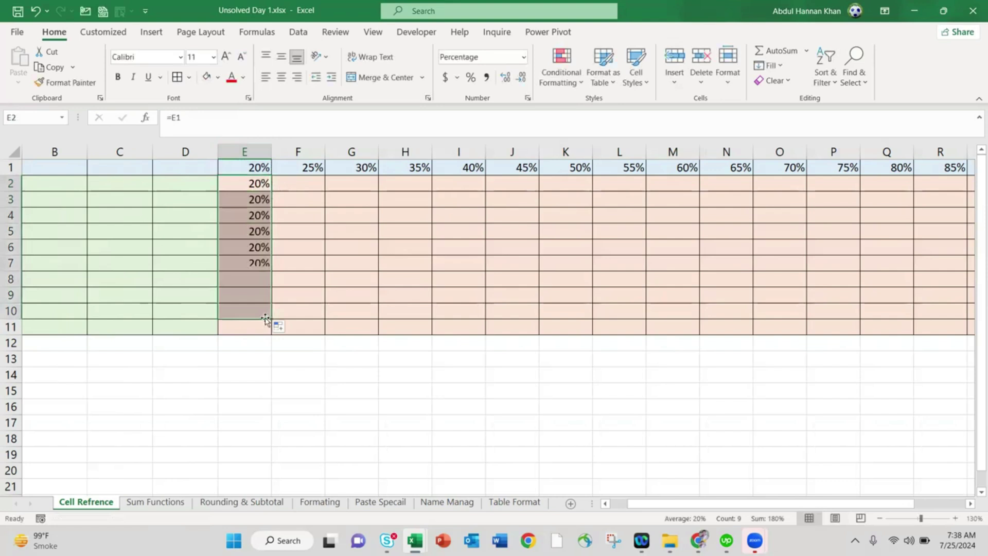
Fill the =E1 formula from E2 across row 2 to J2 and inspect the reference in F2
{"action": "left_click", "coordinate": [269, 188]}
{"action": "left_click_drag", "start_coordinate": [271, 192], "coordinate": [533, 192]}
{"action": "left_click", "coordinate": [301, 183]}
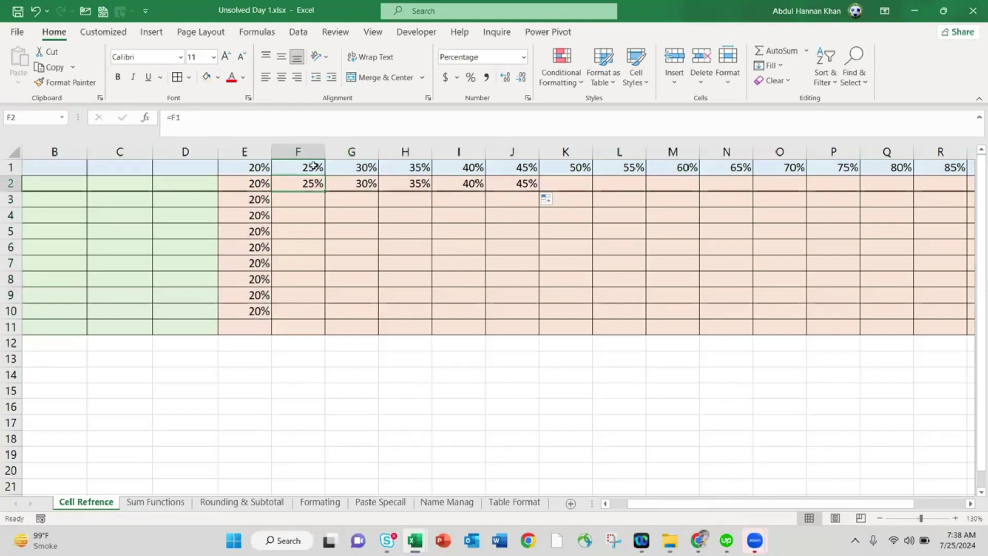
Copy the formula in E2 and paste it into F3
{"action": "left_click", "coordinate": [263, 183]}
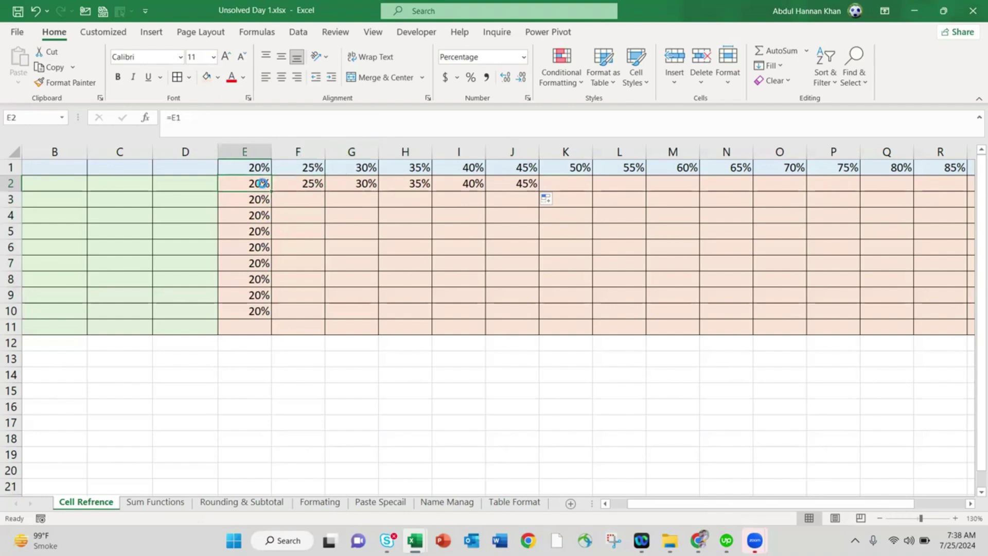
{"action": "key", "text": "ctrl+c"}
{"action": "left_click", "coordinate": [312, 200]}
{"action": "key", "text": "ctrl+v"}
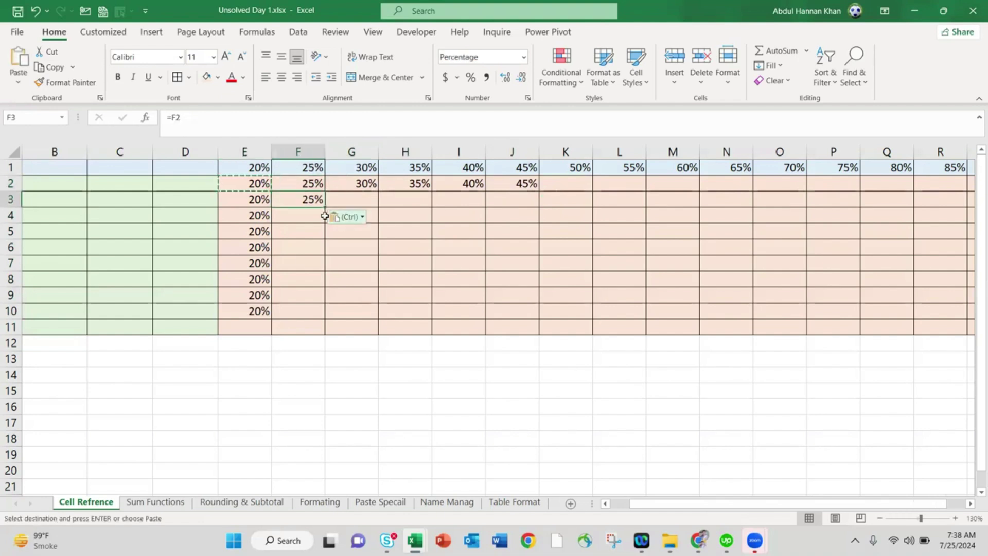
{"action": "type", "text": "`"}
{"action": "key", "text": "Escape"}
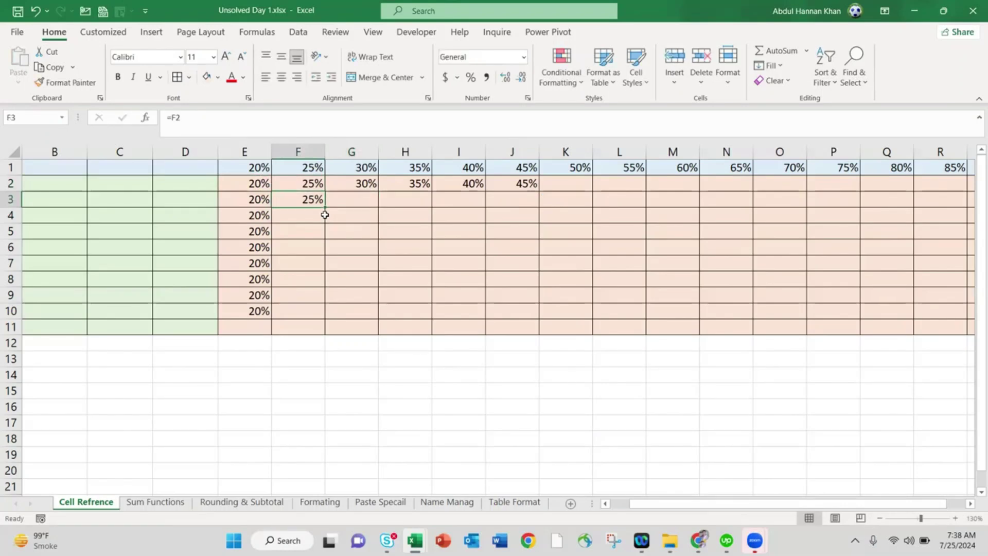
Compare the references in F2, E2 and F3, and fill F3's formula down to F10
{"action": "left_click", "coordinate": [303, 184]}
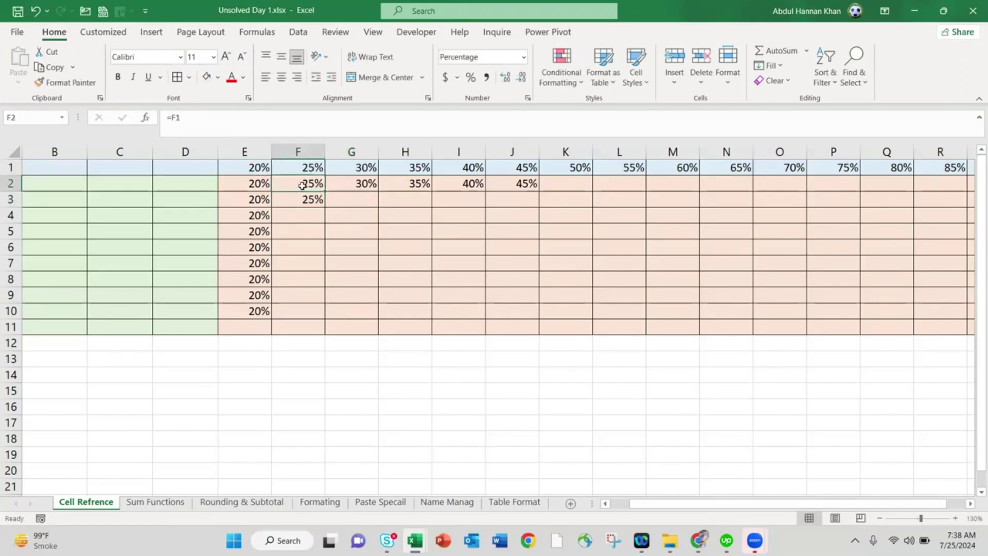
{"action": "left_click", "coordinate": [261, 184]}
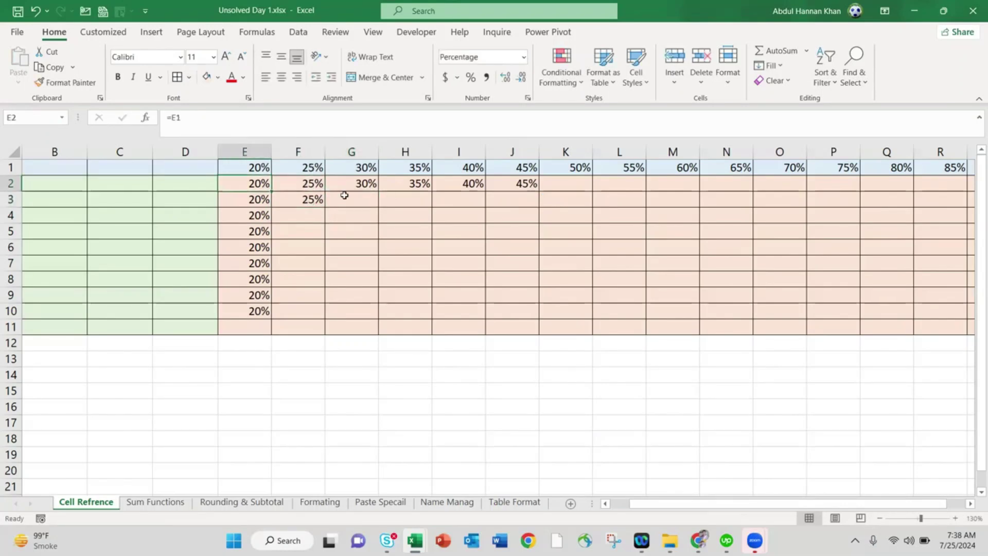
{"action": "left_click", "coordinate": [314, 199]}
{"action": "key", "text": "F2"}
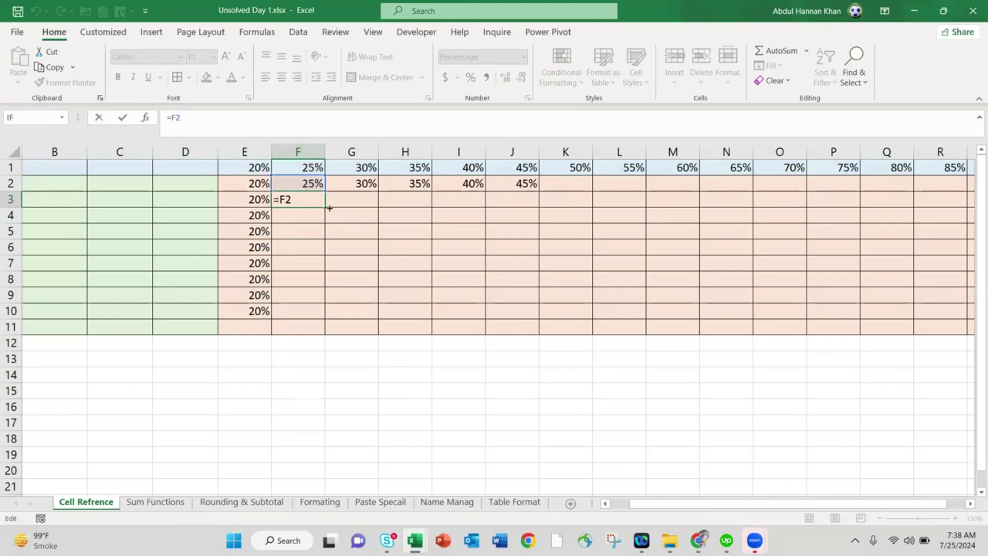
{"action": "key", "text": "ctrl+Return"}
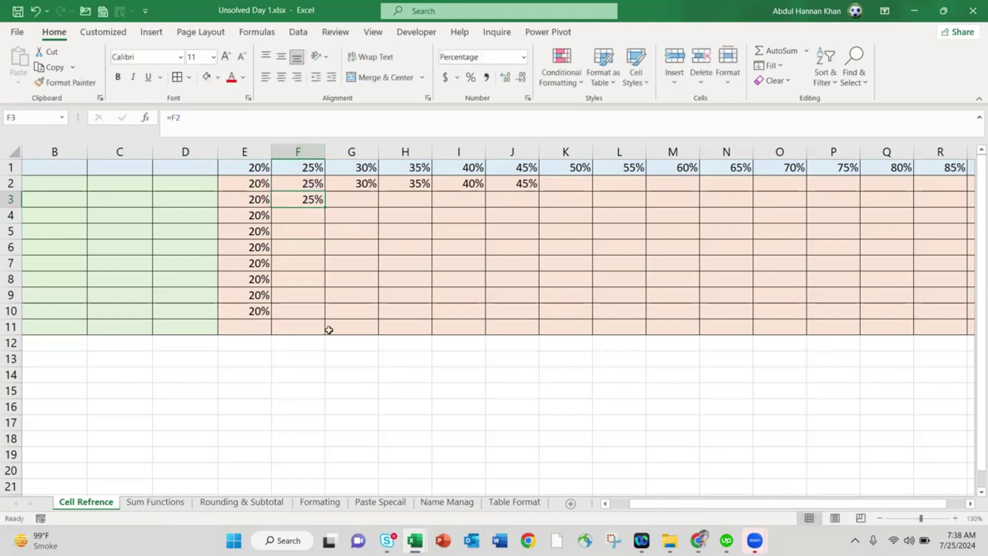
{"action": "left_click_drag", "start_coordinate": [326, 215], "coordinate": [326, 320]}
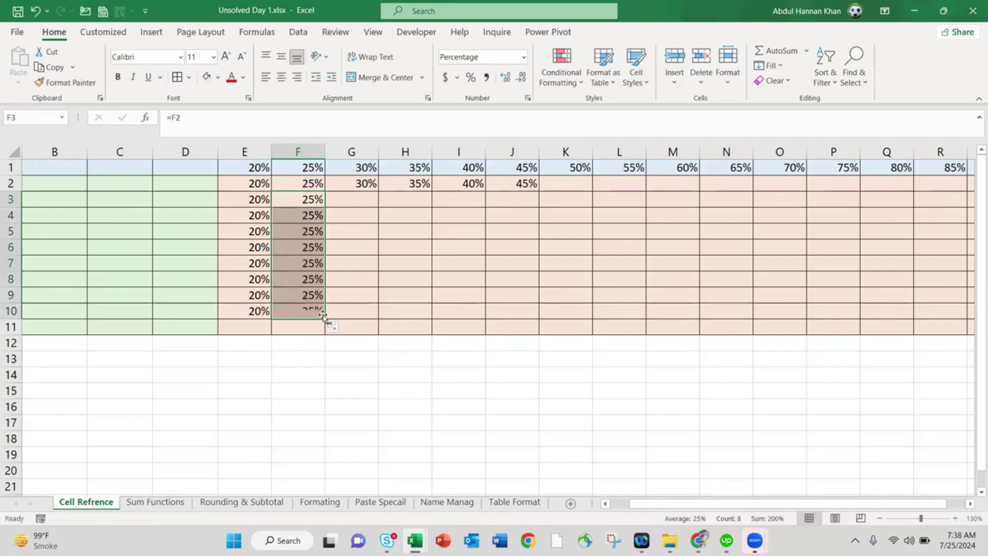
Inspect which header or row cells the formulas in F2 and F3 refer to, leaving them as they are
{"action": "left_click", "coordinate": [313, 211]}
{"action": "left_click", "coordinate": [314, 184]}
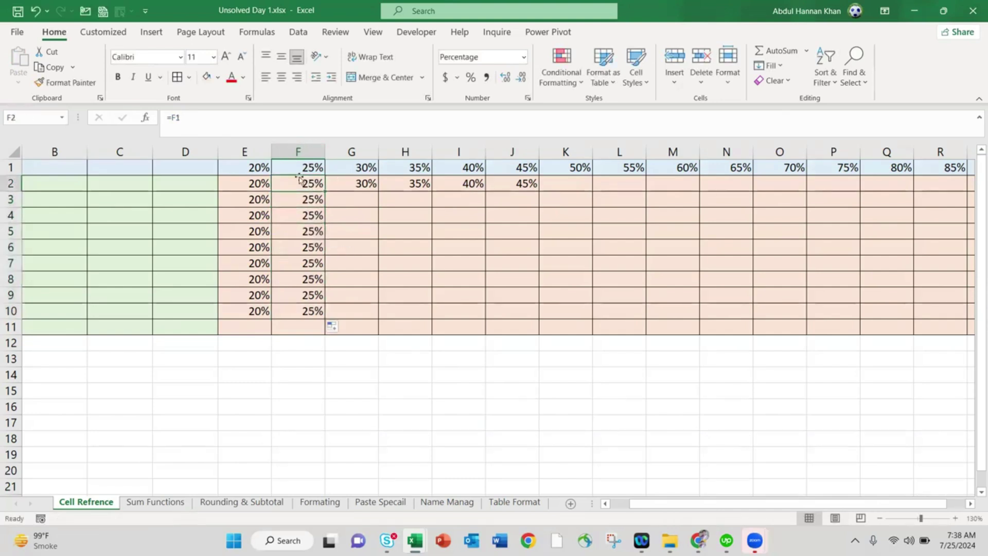
{"action": "left_click", "coordinate": [189, 119]}
{"action": "key", "text": "Escape"}
{"action": "left_click", "coordinate": [310, 201]}
{"action": "key", "text": "F2"}
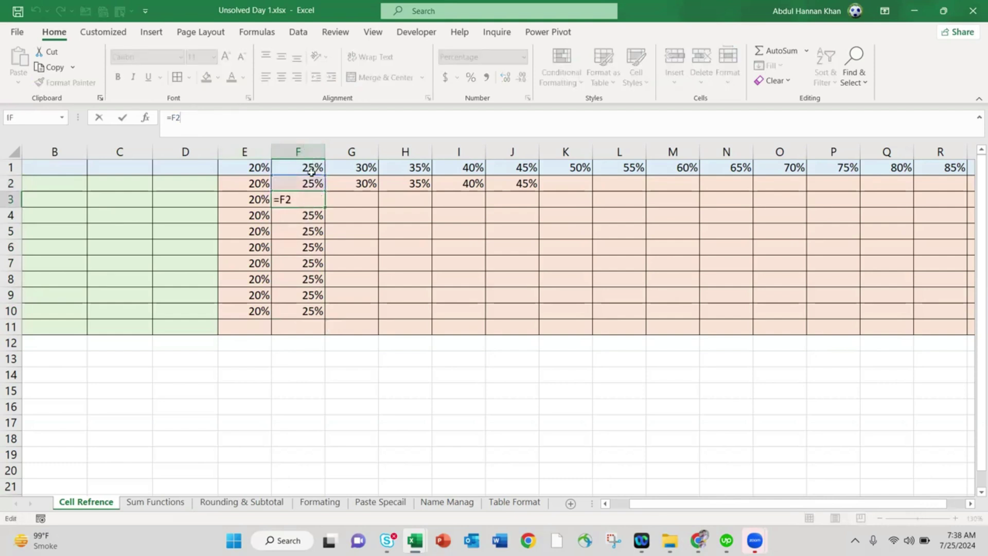
{"action": "key", "text": "Escape"}
Clear the copied percentage formulas from the range F2:J10
{"action": "left_click_drag", "start_coordinate": [286, 181], "coordinate": [533, 321]}
{"action": "key", "text": "Delete"}
Check the row references of the formulas in column E and clear the range E2:E10
{"action": "key", "text": "Left"}
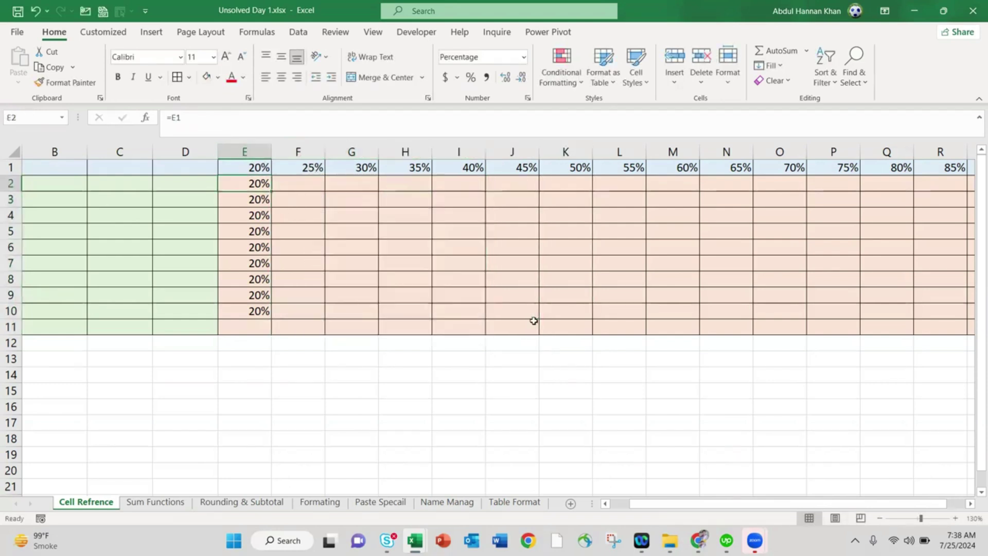
{"action": "key", "text": "Down"}
{"action": "key", "text": "Down"}
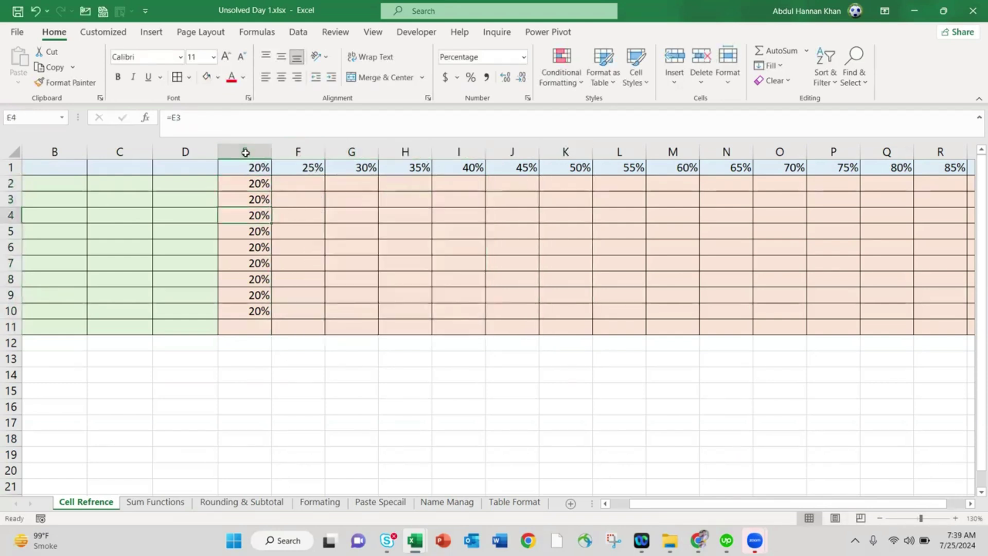
{"action": "key", "text": "Up"}
{"action": "key", "text": "Up"}
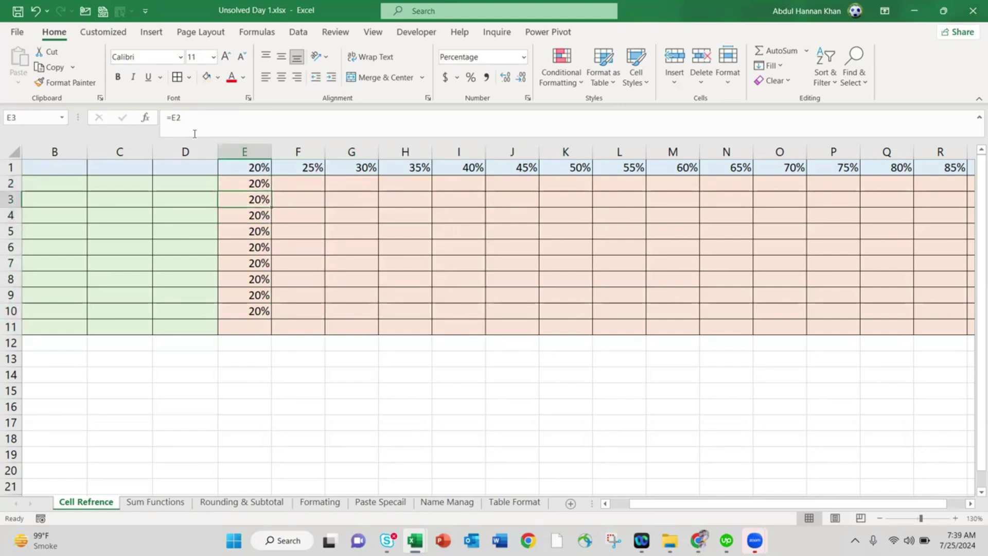
{"action": "left_click", "coordinate": [174, 118]}
{"action": "key", "text": "Escape"}
{"action": "key", "text": "ctrl+shift+Down"}
{"action": "key", "text": "Delete"}
Enter a relative reference to header cell E1 in cell E2 as =E1
{"action": "left_click", "coordinate": [273, 186]}
{"action": "type", "text": "=E1"}
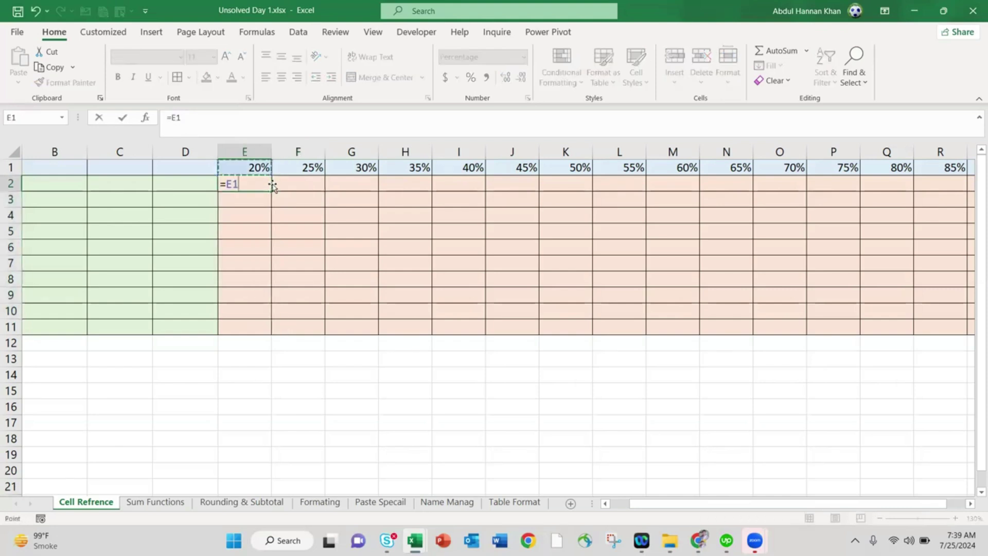
{"action": "key", "text": "Return"}
{"action": "key", "text": "Up"}
Insert three blank rows between the header row and the row holding the new formula
{"action": "key", "text": "ctrl+shift+Right"}
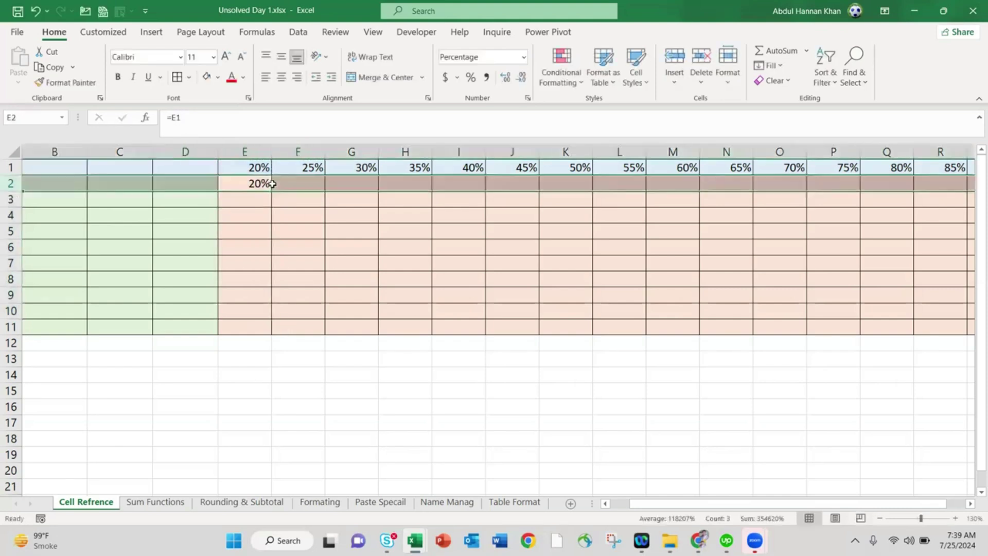
{"action": "key", "text": "ctrl+shift+plus"}
{"action": "key", "text": "ctrl+shift+plus"}
{"action": "key", "text": "ctrl+shift+plus"}
{"action": "key", "text": "Right"}
{"action": "key", "text": "Left"}
{"action": "key", "text": "Down"}
{"action": "key", "text": "Down"}
Fill the relative formula in E5 down to E11 and check which cells above the copies refer to
{"action": "left_click", "coordinate": [264, 231]}
{"action": "left_click_drag", "start_coordinate": [273, 240], "coordinate": [266, 334]}
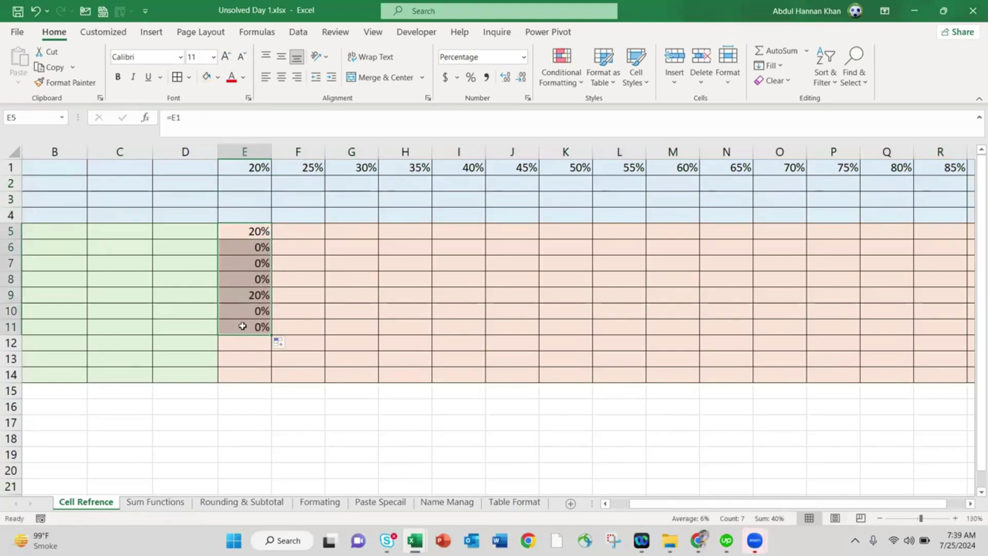
{"action": "left_click", "coordinate": [251, 268]}
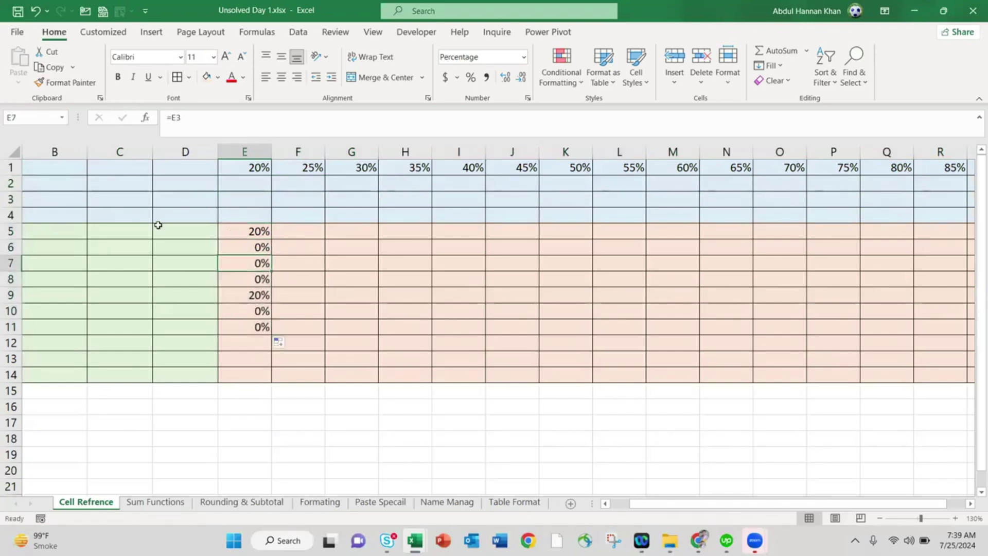
{"action": "scroll", "coordinate": [158, 225], "scroll_direction": "left", "scroll_amount": 1}
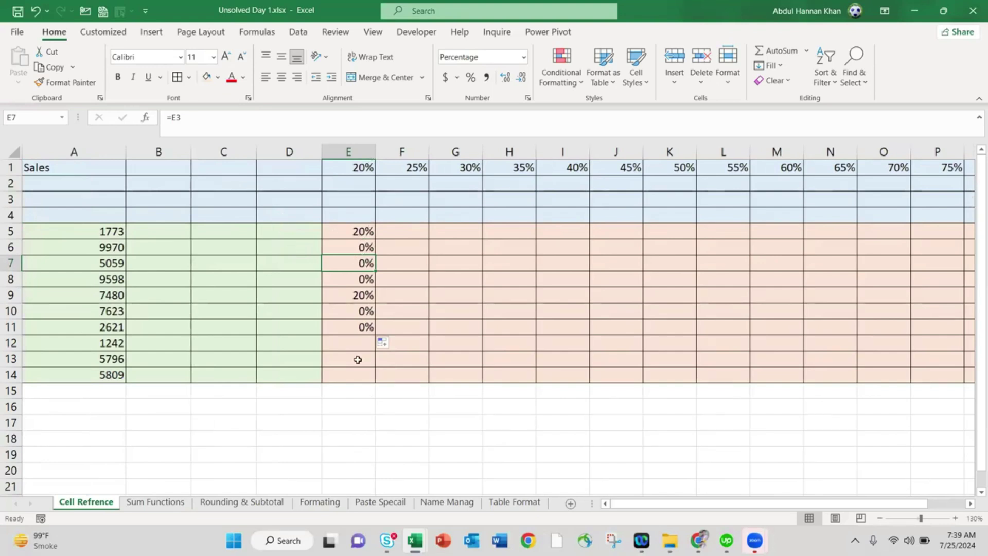
{"action": "left_click", "coordinate": [361, 199]}
{"action": "left_click", "coordinate": [361, 212]}
{"action": "left_click", "coordinate": [360, 181]}
Lock the row in E5's formula as =E$1 and fill it down to E14
{"action": "left_click", "coordinate": [366, 229]}
{"action": "left_click", "coordinate": [178, 118]}
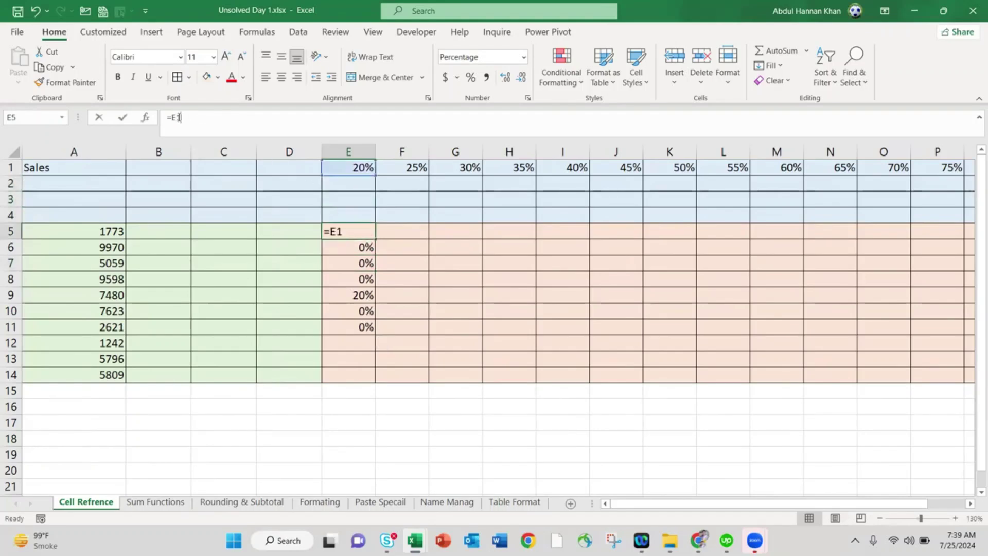
{"action": "type", "text": "$"}
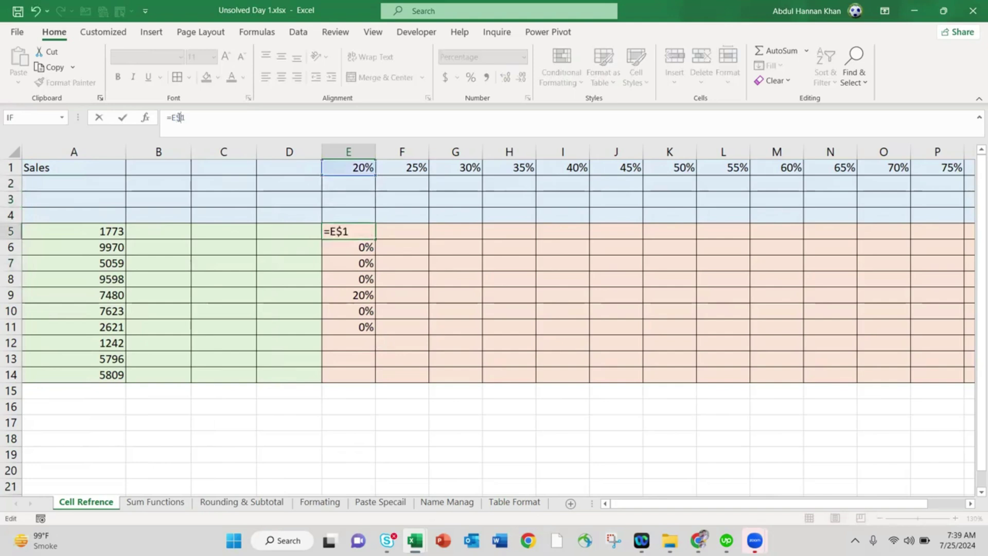
{"action": "key", "text": "Return"}
{"action": "key", "text": "Up"}
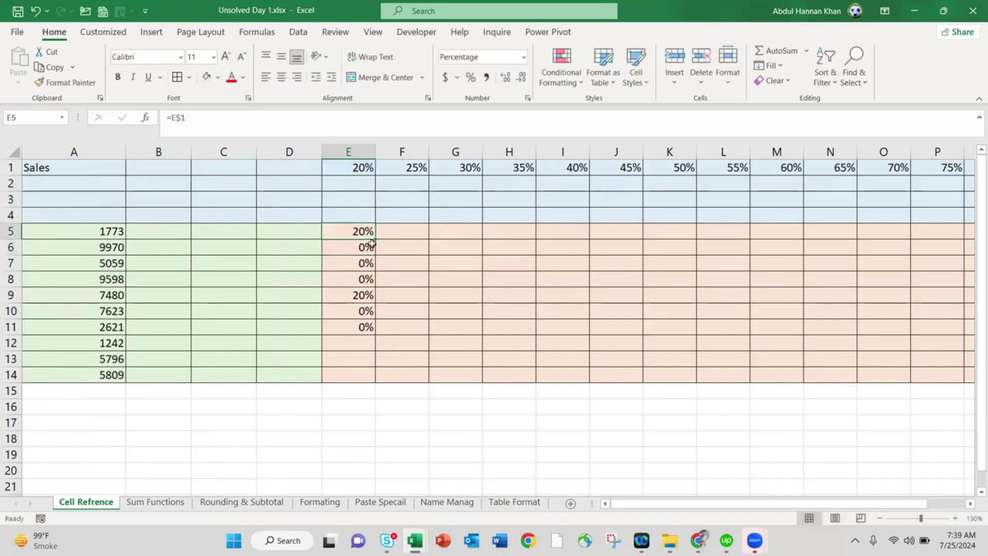
{"action": "left_click_drag", "start_coordinate": [377, 241], "coordinate": [377, 379]}
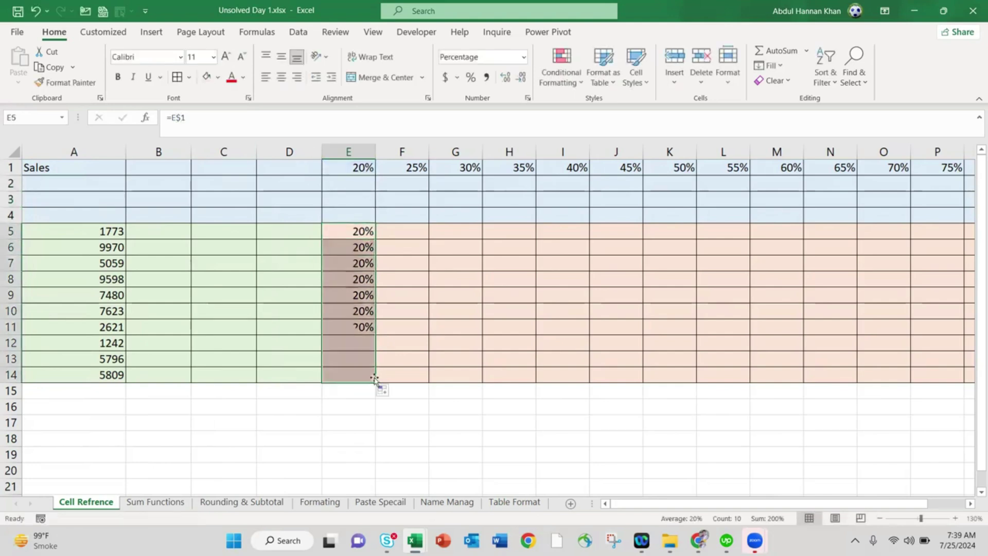
Check the row reference in the filled formulas in E7 and E11, leaving them as they are
{"action": "left_click", "coordinate": [360, 238]}
{"action": "key", "text": "Down"}
{"action": "key", "text": "Down"}
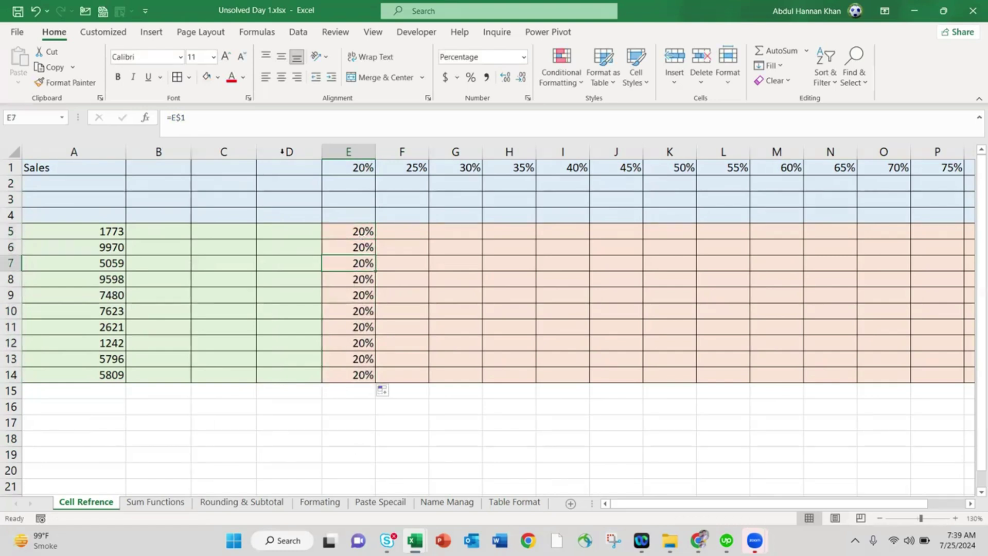
{"action": "left_click", "coordinate": [362, 326]}
{"action": "left_click", "coordinate": [201, 118]}
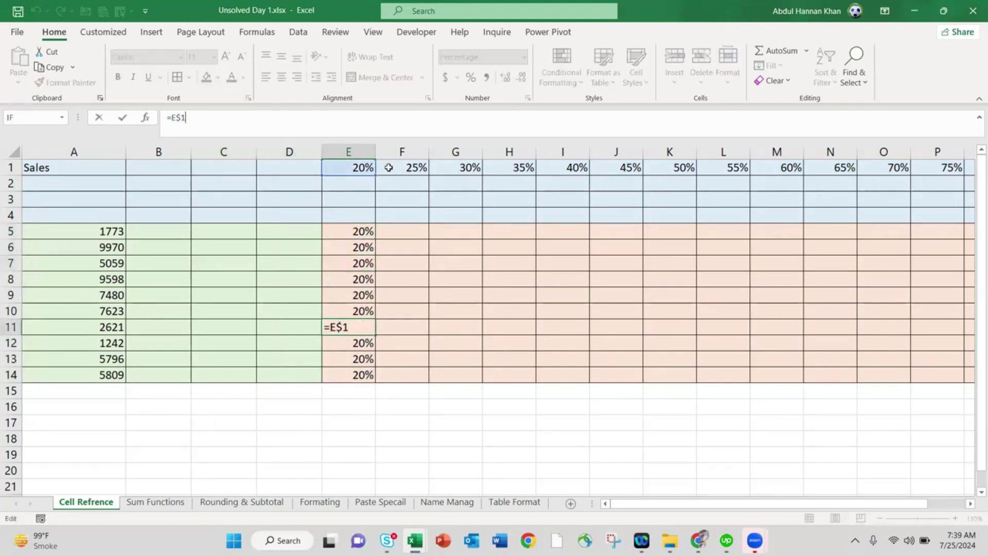
{"action": "key", "text": "Return"}
{"action": "key", "text": "Up"}
{"action": "key", "text": "Up"}
{"action": "key", "text": "Up"}
{"action": "key", "text": "Up"}
{"action": "key", "text": "Up"}
{"action": "key", "text": "Up"}
{"action": "key", "text": "Up"}
{"action": "key", "text": "ctrl+c"}
{"action": "key", "text": "Right"}
{"action": "key", "text": "shift+Right"}
{"action": "key", "text": "shift+Right"}
{"action": "key", "text": "shift+Right"}
{"action": "key", "text": "shift+Right"}
{"action": "key", "text": "shift+Right"}
{"action": "key", "text": "shift+Right"}
{"action": "key", "text": "shift+Right"}
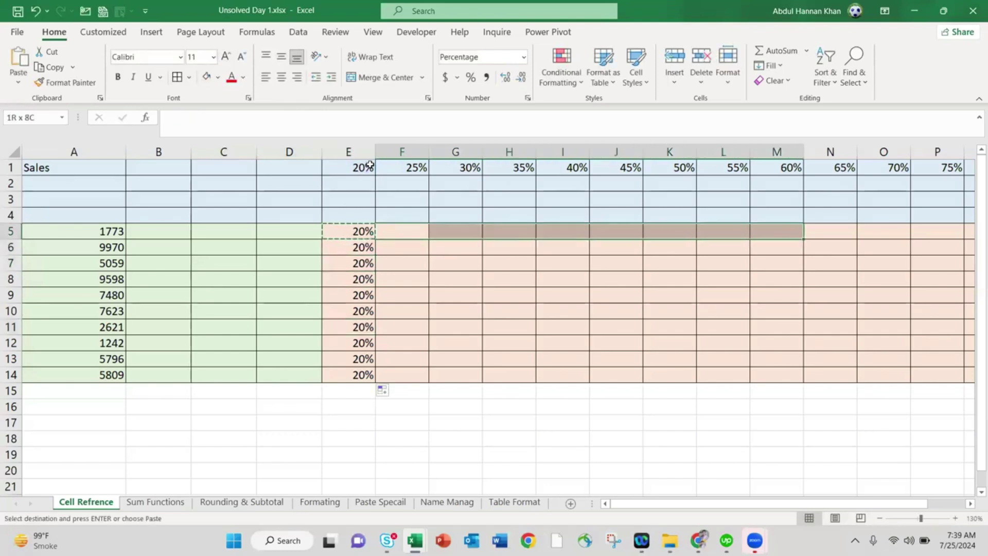
{"action": "key", "text": "shift+Right"}
{"action": "key", "text": "shift+Down"}
{"action": "key", "text": "shift+Down"}
{"action": "key", "text": "shift+Down"}
{"action": "key", "text": "shift+Down"}
{"action": "key", "text": "shift+Down"}
{"action": "key", "text": "shift+Down"}
{"action": "key", "text": "shift+Down"}
{"action": "key", "text": "shift+Down"}
{"action": "key", "text": "shift+Down"}
{"action": "key", "text": "ctrl+c"}
{"action": "key", "text": "Escape"}
Copy the row-locked formula from E5 into the range F5:N14
{"action": "key", "text": "Left"}
{"action": "key", "text": "ctrl+c"}
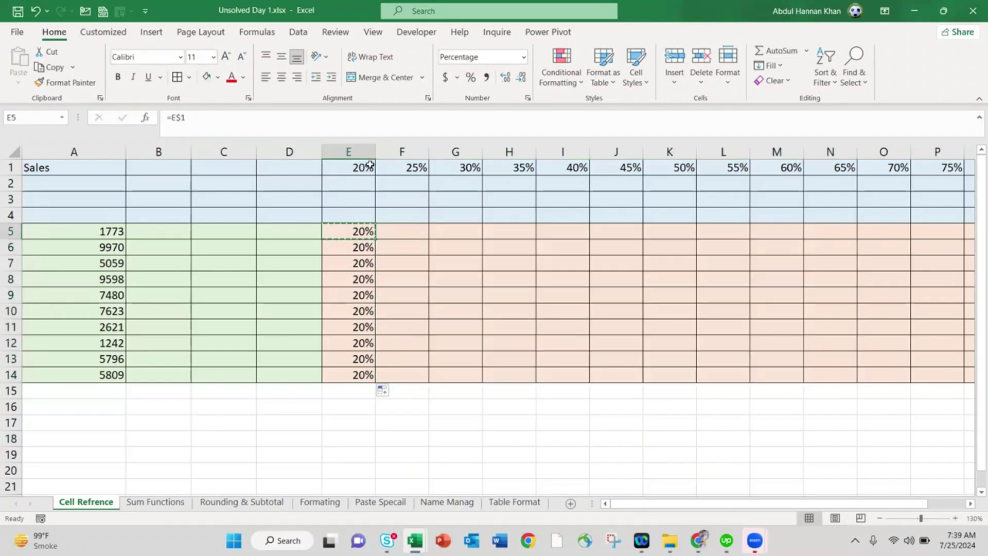
{"action": "key", "text": "Right"}
{"action": "key", "text": "shift+Right"}
{"action": "key", "text": "shift+Right"}
{"action": "key", "text": "shift+Right"}
{"action": "key", "text": "shift+Right"}
{"action": "key", "text": "shift+Right"}
{"action": "key", "text": "shift+Right"}
{"action": "key", "text": "shift+Right"}
{"action": "key", "text": "shift+Right"}
{"action": "key", "text": "shift+Down"}
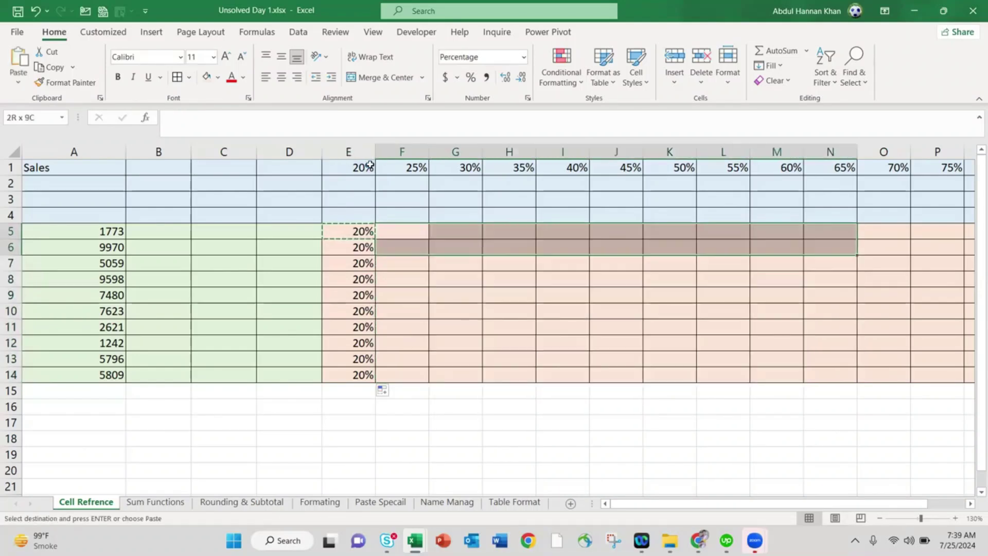
{"action": "key", "text": "shift+Down"}
{"action": "key", "text": "shift+Down"}
{"action": "key", "text": "shift+Down"}
{"action": "key", "text": "shift+Down"}
{"action": "key", "text": "shift+Down"}
{"action": "key", "text": "shift+Down"}
{"action": "key", "text": "shift+Down"}
{"action": "key", "text": "shift+Down"}
{"action": "key", "text": "ctrl+v"}
{"action": "key", "text": "ctrl+z"}
Inspect the references in G5 to G7 and compare them with the formula in E5
{"action": "key", "text": "Up"}
{"action": "key", "text": "Right"}
{"action": "key", "text": "Down"}
{"action": "key", "text": "Down"}
{"action": "key", "text": "Down"}
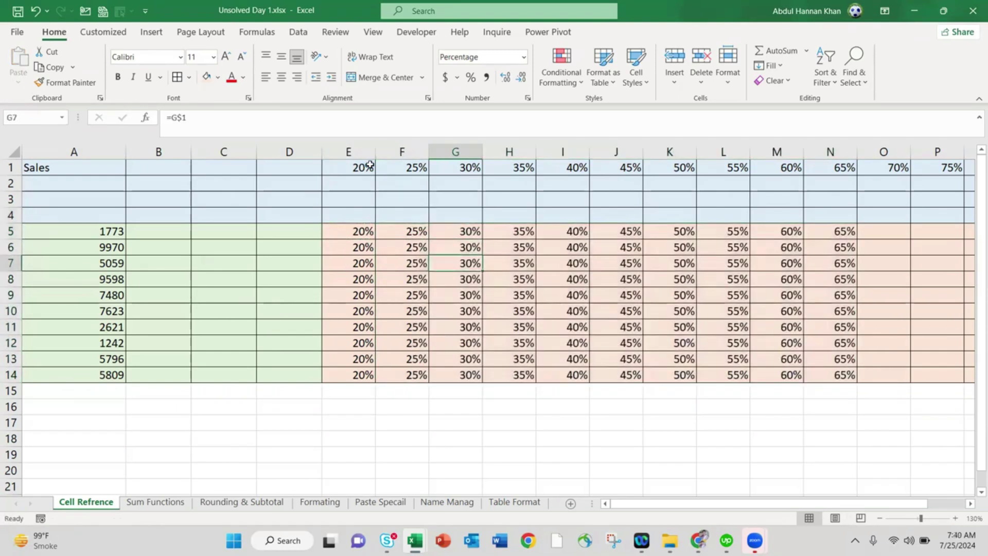
{"action": "key", "text": "Up"}
{"action": "key", "text": "Up"}
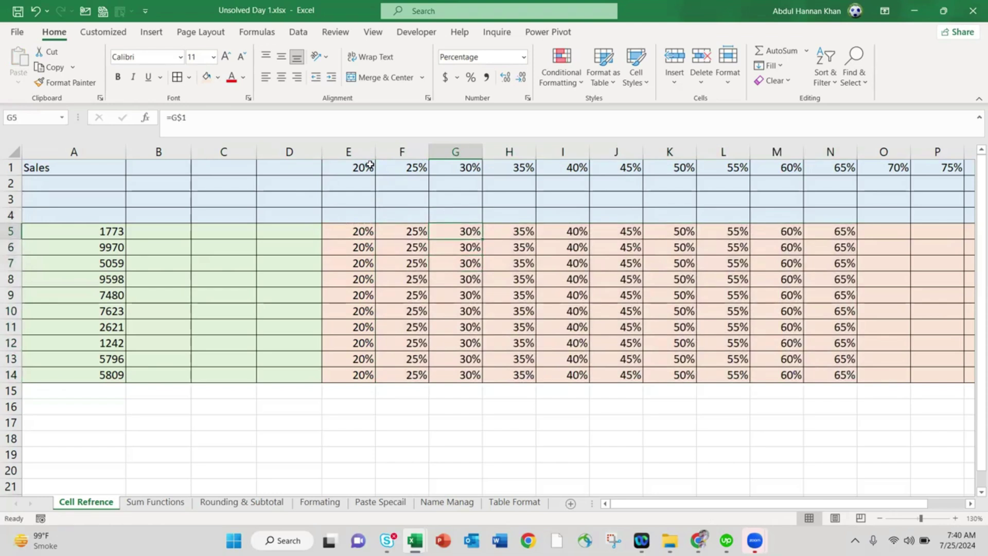
{"action": "key", "text": "Left"}
{"action": "key", "text": "Left"}
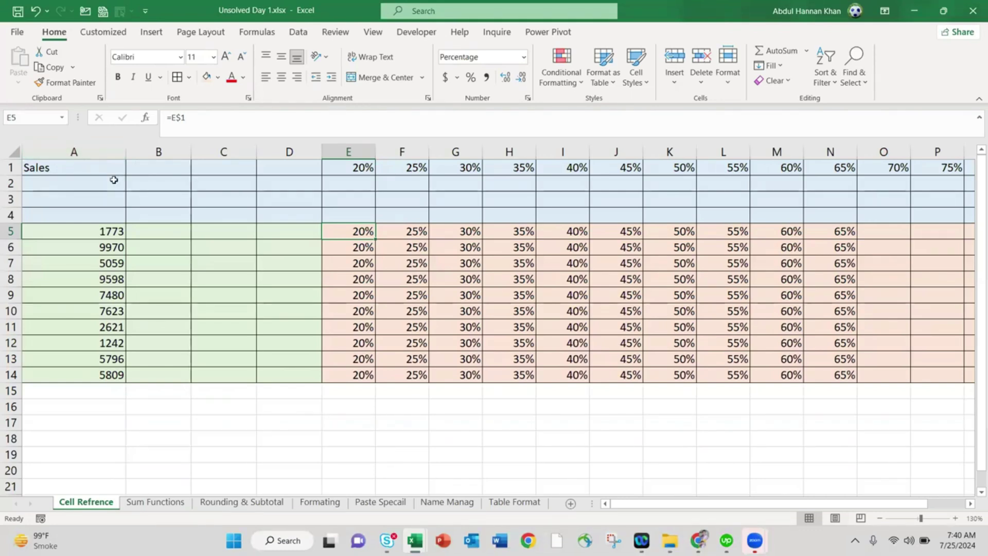
Compare the column and row references across E5 to H5 and down column H to H8
{"action": "key", "text": "Right"}
{"action": "key", "text": "Right"}
{"action": "key", "text": "Right"}
{"action": "key", "text": "Down"}
{"action": "key", "text": "Down"}
{"action": "key", "text": "Down"}
{"action": "key", "text": "Up"}
{"action": "key", "text": "Up"}
{"action": "key", "text": "Up"}
{"action": "key", "text": "Left"}
{"action": "key", "text": "Left"}
{"action": "key", "text": "Left"}
{"action": "key", "text": "Left"}
{"action": "key", "text": "Right"}
Review the Sales column and trace the references from E5 across to H5 and down to H11
{"action": "left_click", "coordinate": [70, 151]}
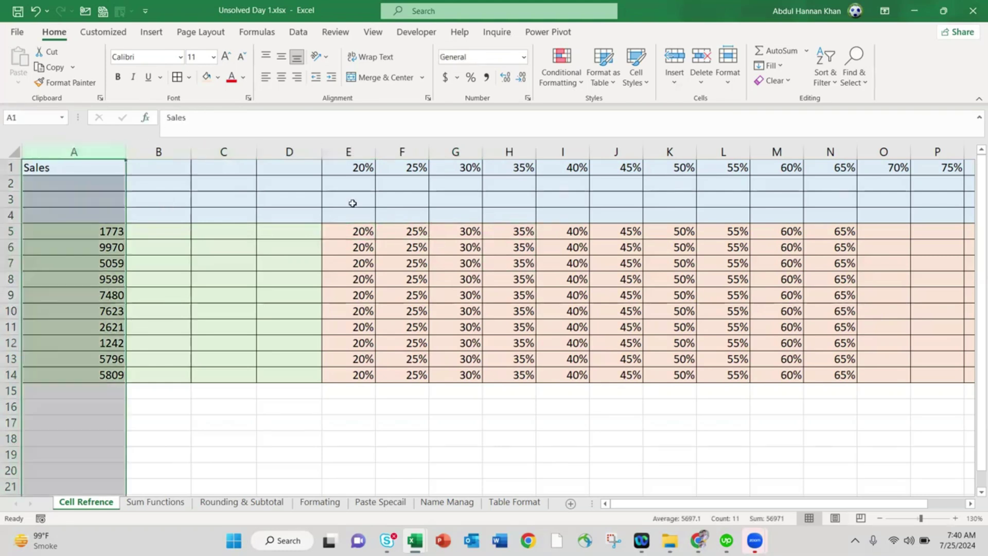
{"action": "left_click", "coordinate": [355, 230]}
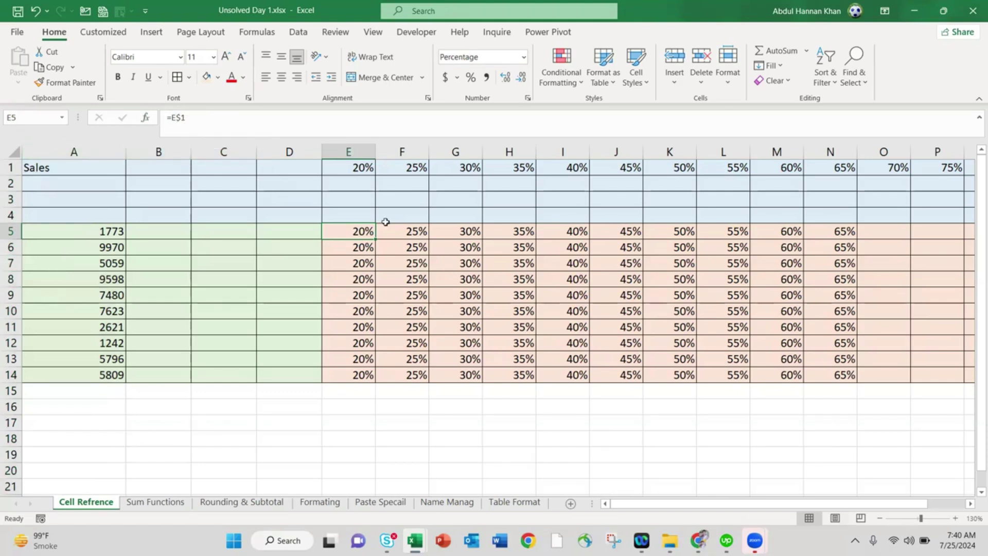
{"action": "key", "text": "Right"}
{"action": "key", "text": "Right"}
{"action": "key", "text": "Right"}
{"action": "key", "text": "Down"}
{"action": "key", "text": "Down"}
{"action": "key", "text": "Down"}
{"action": "key", "text": "Down"}
{"action": "key", "text": "Down"}
{"action": "key", "text": "Down"}
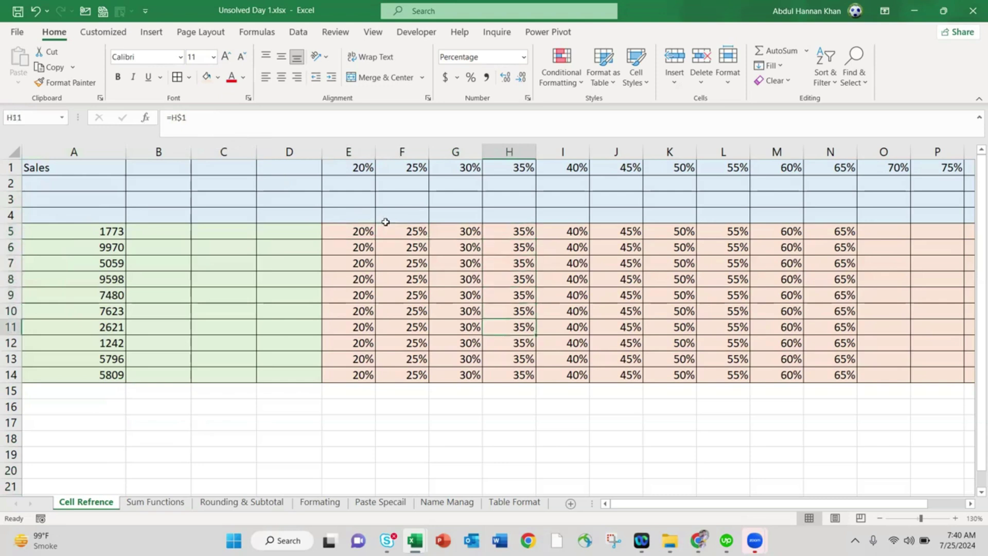
{"action": "key", "text": "Up"}
{"action": "key", "text": "Up"}
{"action": "key", "text": "Up"}
{"action": "key", "text": "Up"}
{"action": "key", "text": "Up"}
{"action": "key", "text": "Up"}
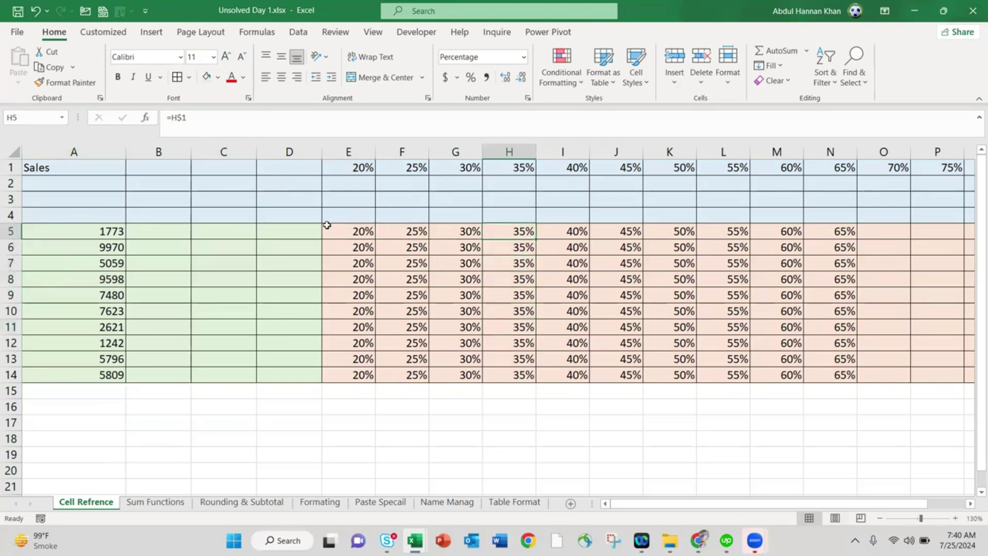
Change E5's formula to multiply the sales value by the row-locked percentage, as =A5*E$1
{"action": "key", "text": "Left"}
{"action": "key", "text": "Left"}
{"action": "key", "text": "Left"}
{"action": "left_click", "coordinate": [175, 117]}
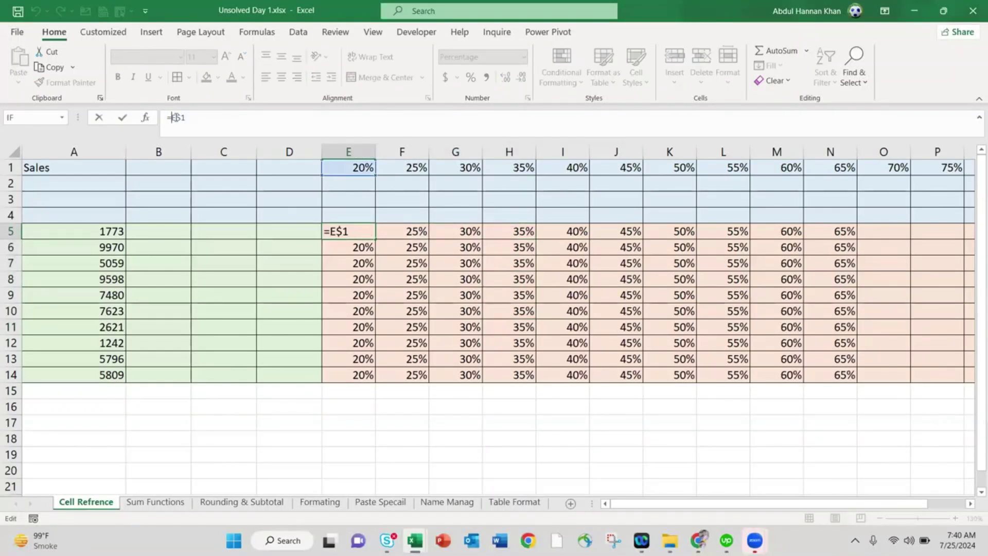
{"action": "left_click", "coordinate": [105, 232]}
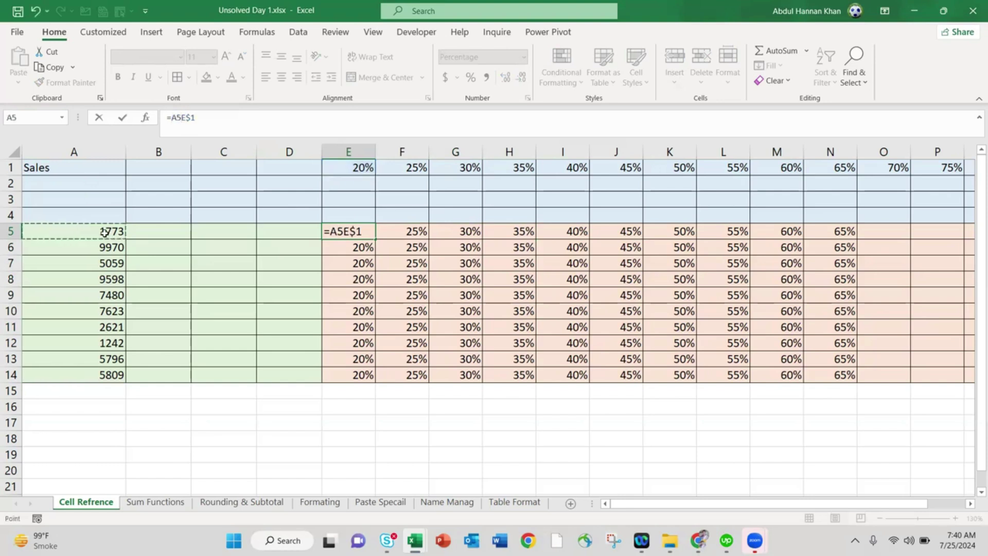
{"action": "type", "text": "*"}
{"action": "key", "text": "Return"}
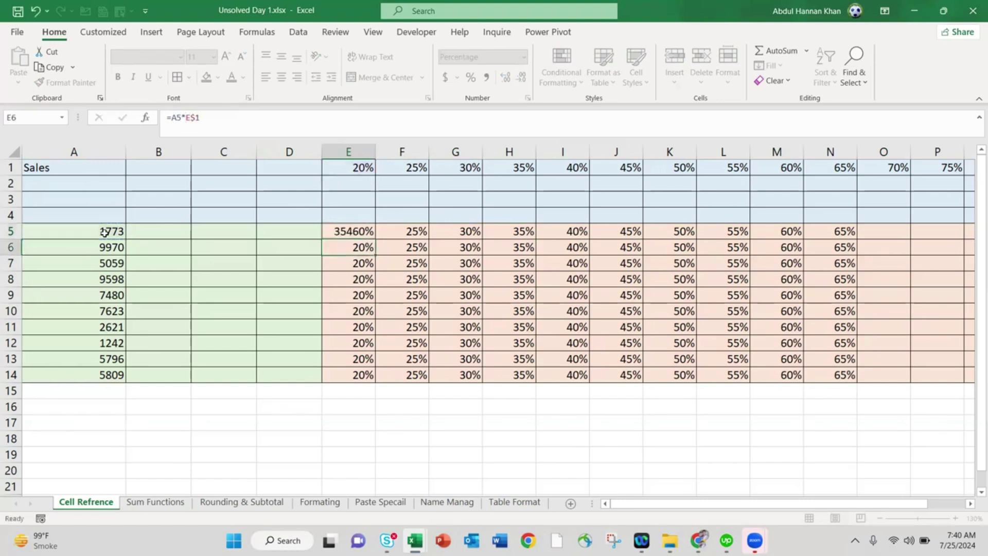
{"action": "key", "text": "Up"}
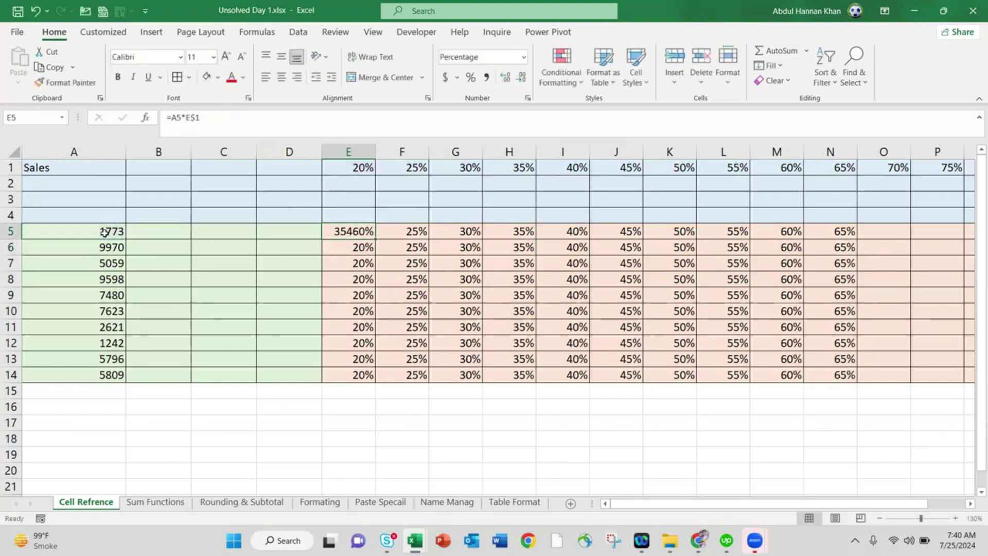
Lock the sales column in E5's formula so that it reads =$A5*E$1
{"action": "left_click", "coordinate": [175, 119]}
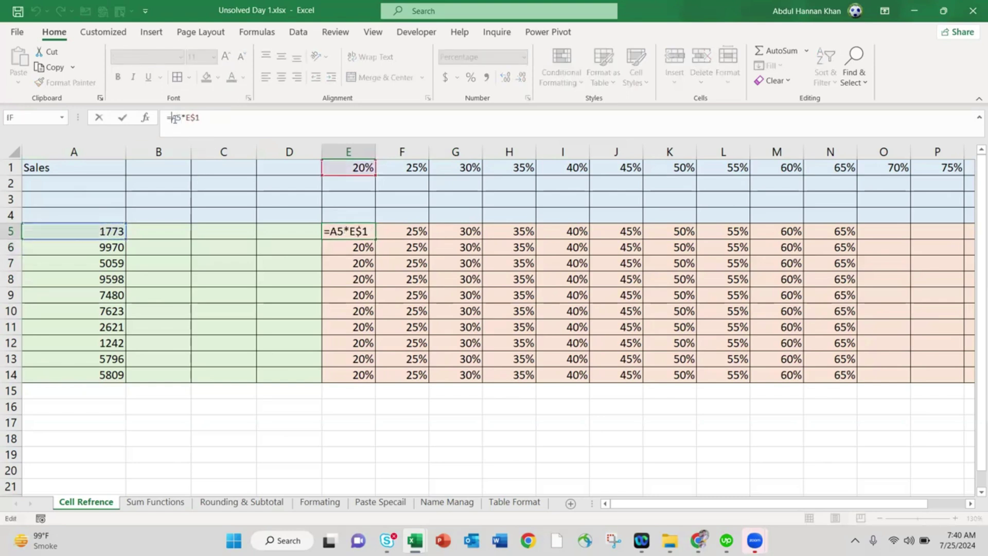
{"action": "type", "text": "$"}
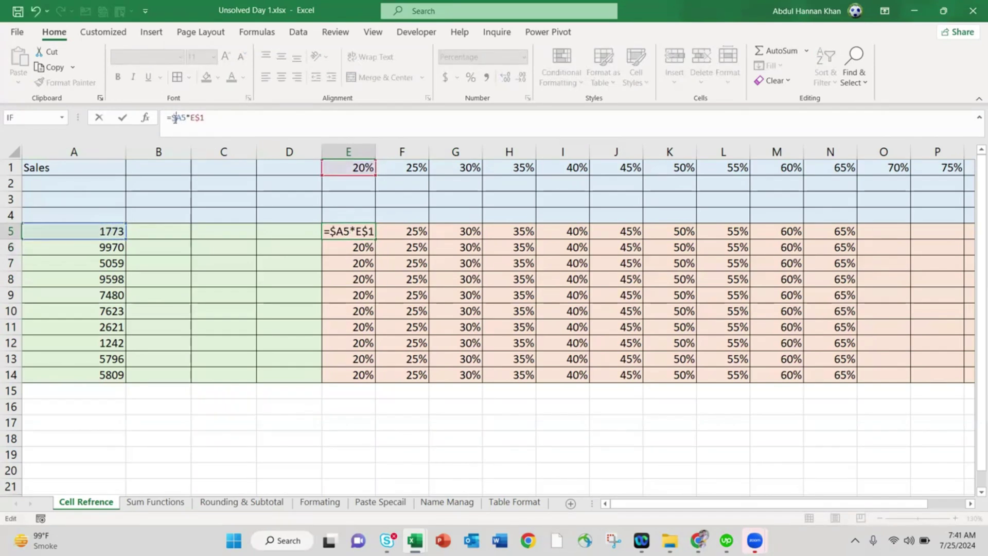
{"action": "key", "text": "ctrl+Return"}
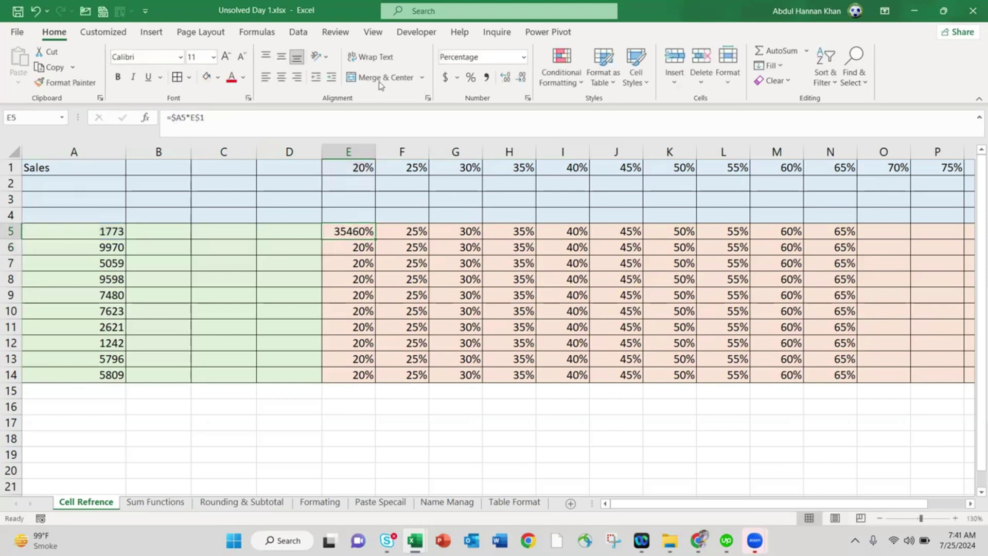
Copy cell E5 and apply the Number format to it
{"action": "key", "text": "ctrl+c"}
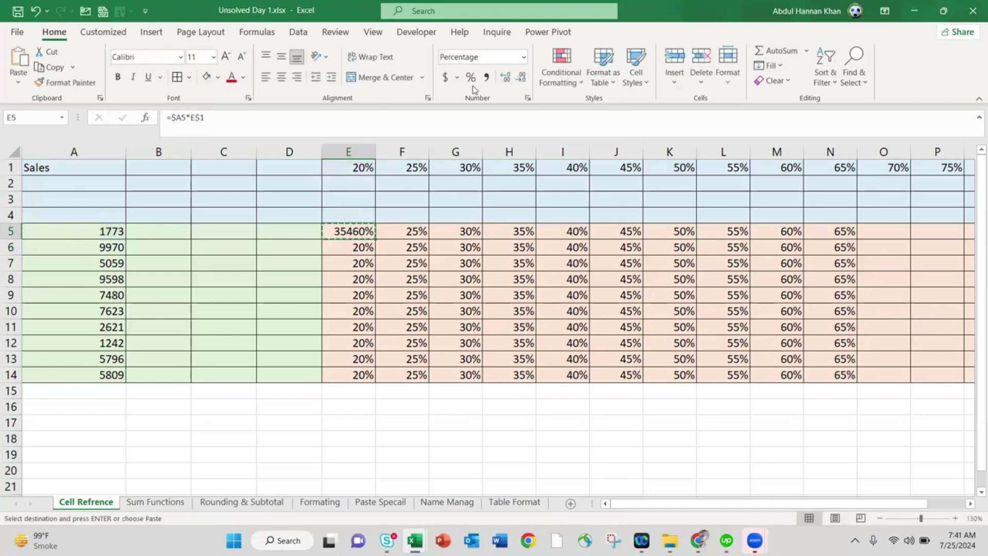
{"action": "left_click", "coordinate": [524, 57]}
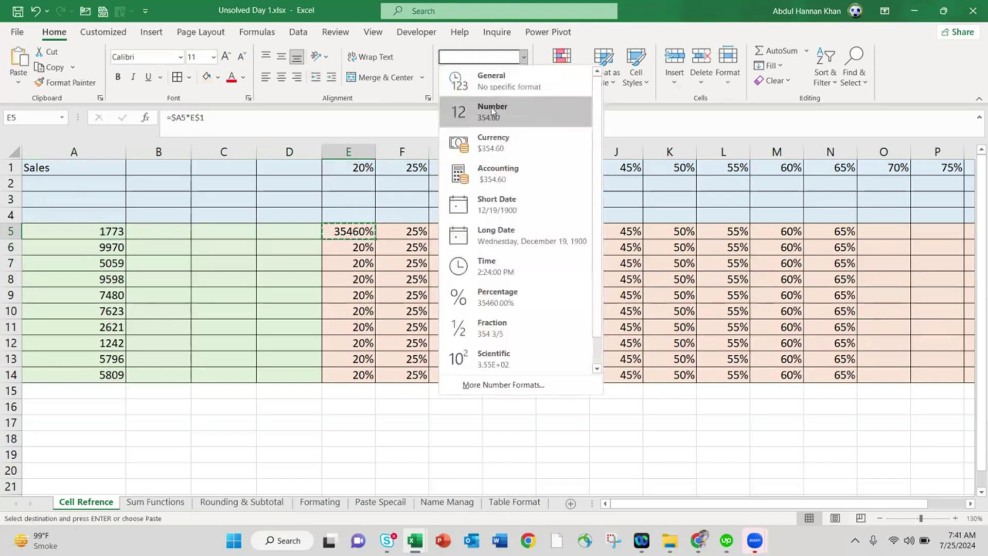
{"action": "left_click", "coordinate": [492, 111]}
{"action": "key", "text": "shift+Right"}
{"action": "key", "text": "shift+Right"}
{"action": "key", "text": "shift+Right"}
{"action": "key", "text": "shift+Right"}
{"action": "key", "text": "shift+Right"}
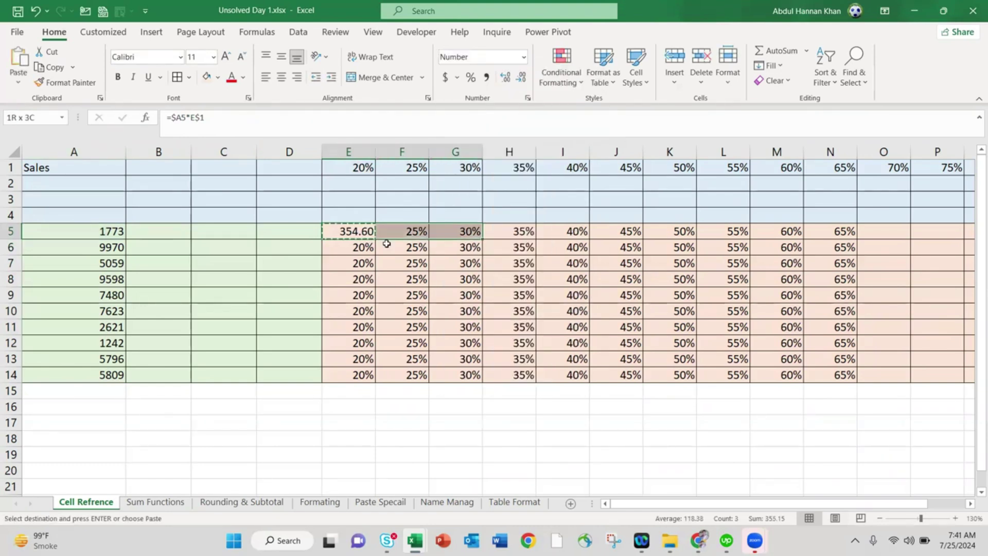
{"action": "key", "text": "shift+Right"}
{"action": "key", "text": "shift+Right"}
{"action": "key", "text": "shift+Right"}
{"action": "key", "text": "shift+Right"}
{"action": "key", "text": "shift+Right"}
{"action": "key", "text": "shift+Right"}
{"action": "key", "text": "shift+Right"}
{"action": "key", "text": "shift+Right"}
{"action": "key", "text": "shift+Right"}
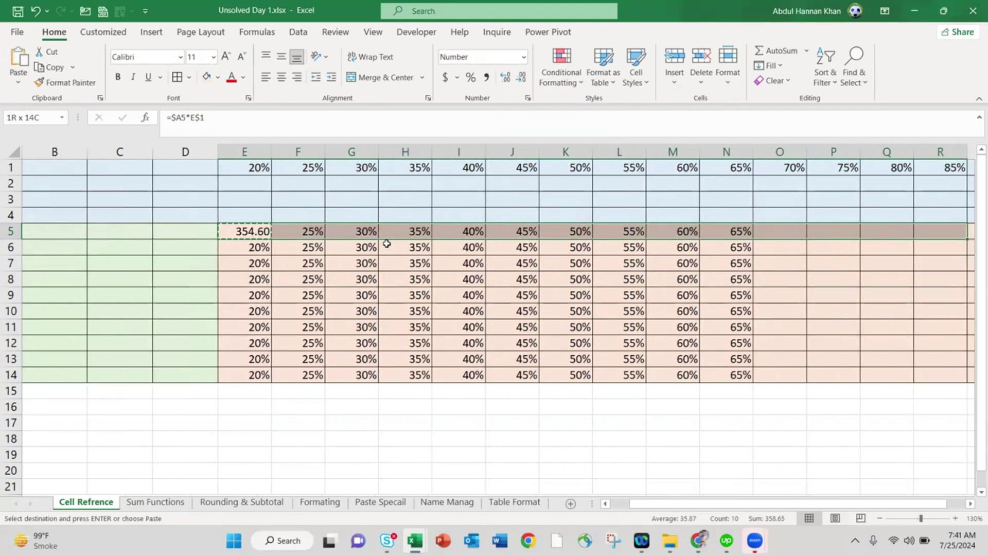
{"action": "key", "text": "shift+Down"}
{"action": "key", "text": "shift+Down"}
{"action": "key", "text": "shift+Down"}
{"action": "key", "text": "shift+Down"}
{"action": "key", "text": "shift+Down"}
{"action": "key", "text": "shift+Down"}
{"action": "key", "text": "shift+Down"}
{"action": "key", "text": "shift+Down"}
{"action": "key", "text": "shift+Down"}
{"action": "key", "text": "shift+Down"}
{"action": "key", "text": "shift+Up"}
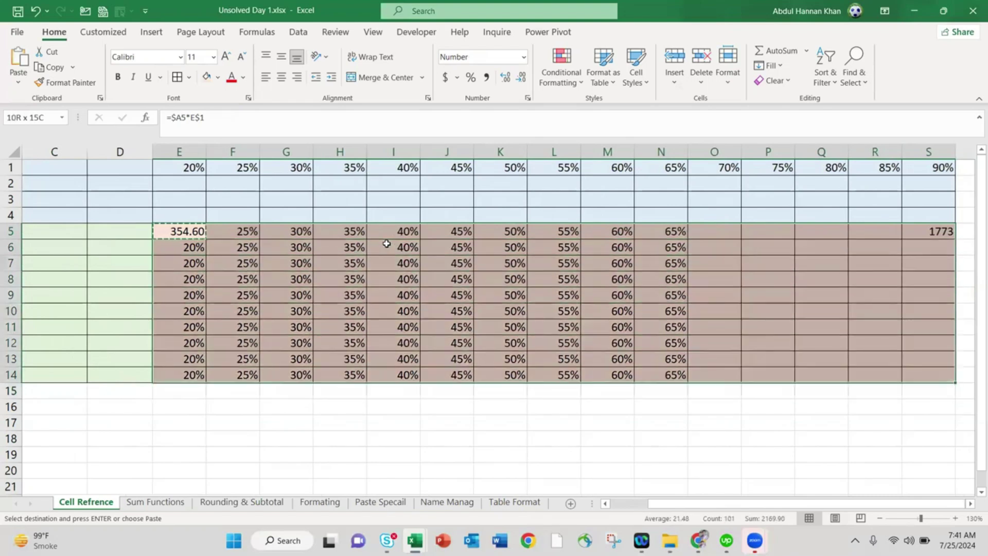
{"action": "key", "text": "Escape"}
{"action": "key", "text": "Left"}
{"action": "key", "text": "Right"}
Copy E5's mixed-reference formula and its Number format into the whole table range E5:S14
{"action": "key", "text": "ctrl+c"}
{"action": "key", "text": "Right"}
{"action": "key", "text": "Left"}
{"action": "key", "text": "shift+Right"}
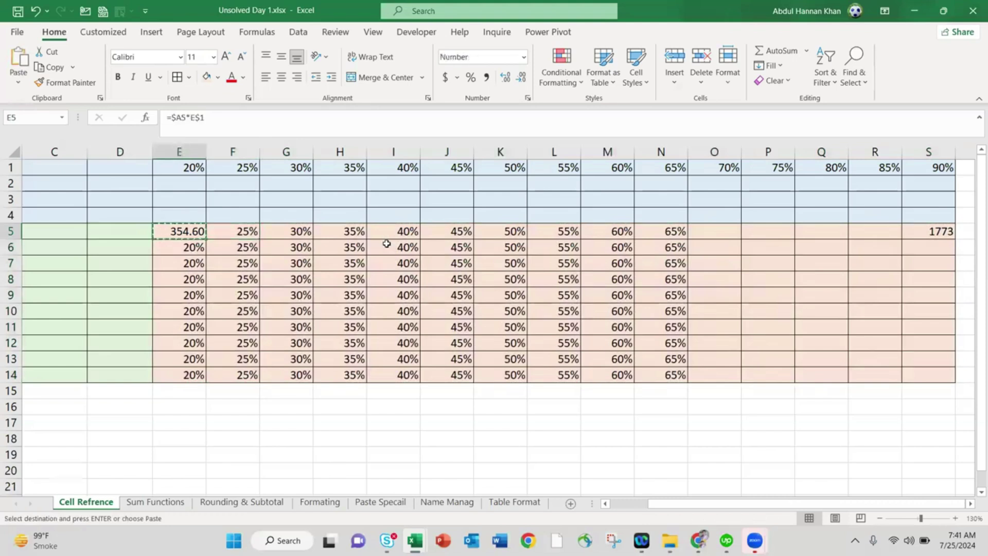
{"action": "key", "text": "shift+Right"}
{"action": "key", "text": "shift+Right"}
{"action": "key", "text": "shift+Right"}
{"action": "key", "text": "shift+Right"}
{"action": "key", "text": "shift+Right"}
{"action": "key", "text": "shift+Right"}
{"action": "key", "text": "shift+Right"}
{"action": "key", "text": "shift+Right"}
{"action": "key", "text": "shift+Right"}
{"action": "key", "text": "shift+Right"}
{"action": "key", "text": "shift+Right"}
{"action": "key", "text": "shift+Right"}
{"action": "key", "text": "shift+Right"}
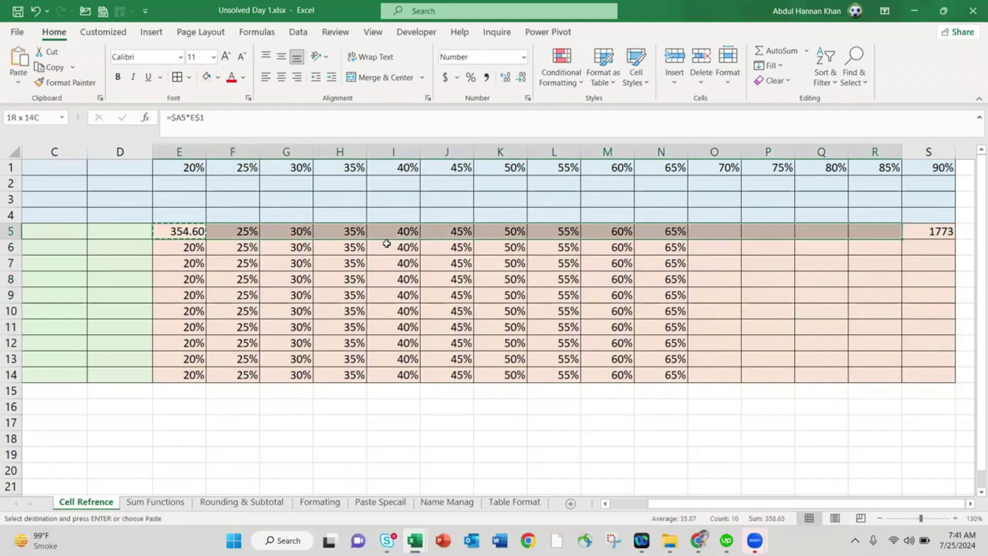
{"action": "key", "text": "shift+Down"}
{"action": "key", "text": "shift+Down"}
{"action": "key", "text": "shift+Down"}
{"action": "key", "text": "shift+Down"}
{"action": "key", "text": "shift+Down"}
{"action": "key", "text": "shift+Down"}
{"action": "key", "text": "shift+Down"}
{"action": "key", "text": "shift+Down"}
{"action": "key", "text": "shift+Down"}
{"action": "key", "text": "ctrl+v"}
{"action": "key", "text": "Escape"}
{"action": "key", "text": "Left"}
{"action": "key", "text": "Left"}
{"action": "key", "text": "Left"}
{"action": "key", "text": "Left"}
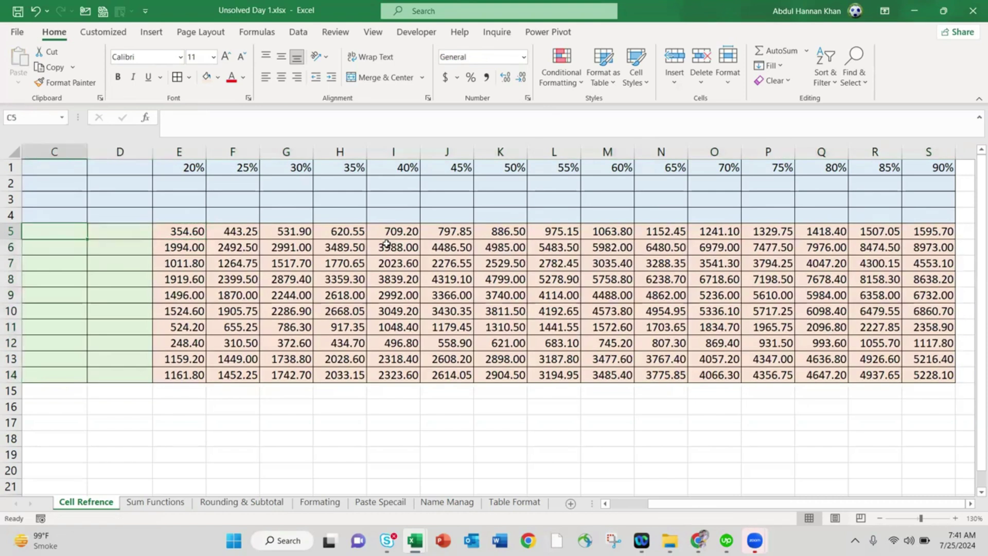
Check the formulas down column E from E5 to E12 against the locked Sales column A
{"action": "left_click", "coordinate": [359, 226]}
{"action": "key", "text": "Down"}
{"action": "key", "text": "Down"}
{"action": "key", "text": "Down"}
{"action": "key", "text": "Down"}
{"action": "key", "text": "Down"}
{"action": "key", "text": "Down"}
{"action": "key", "text": "Down"}
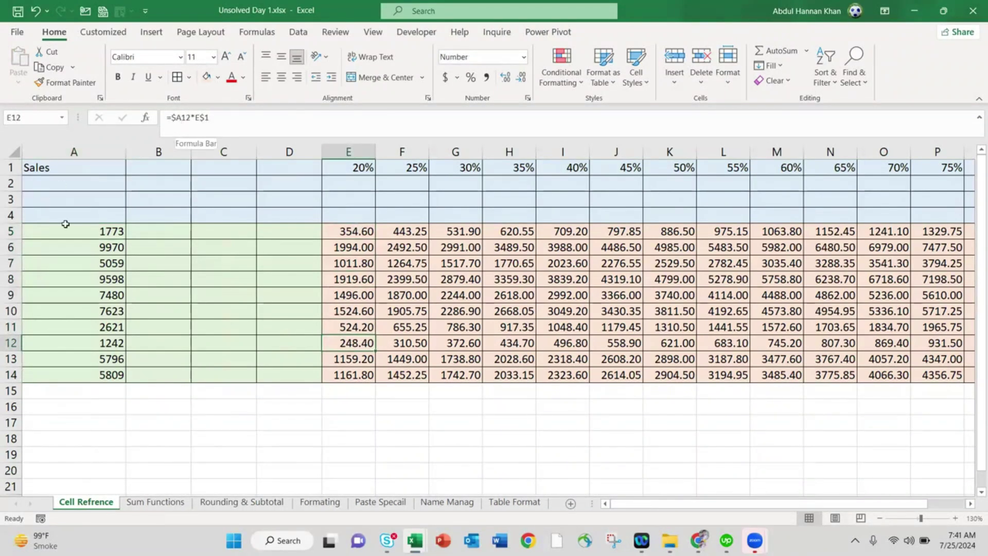
{"action": "left_click", "coordinate": [57, 150]}
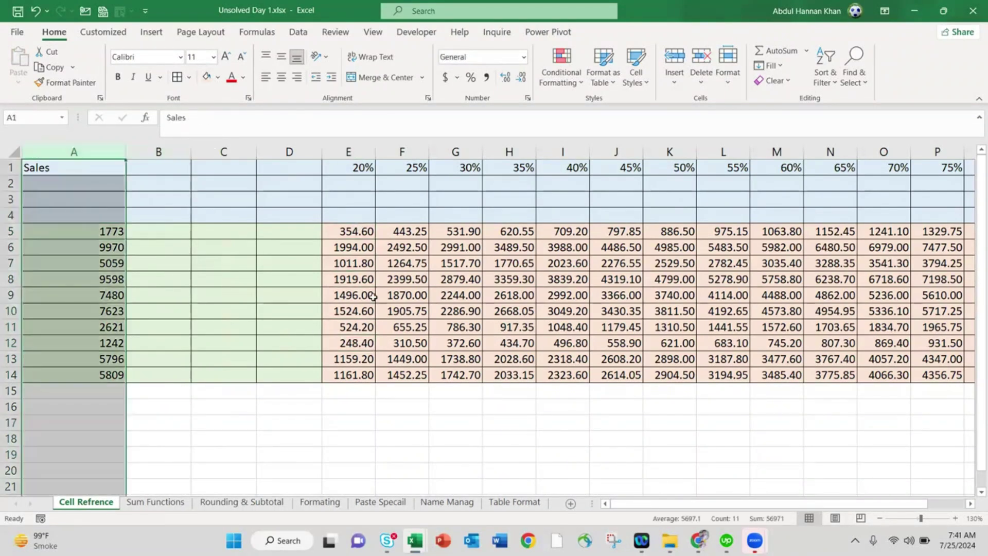
Trace the locked column reference in the formulas across row 9, from G9 to S9
{"action": "left_click", "coordinate": [456, 294]}
{"action": "key", "text": "Right"}
{"action": "key", "text": "Right"}
{"action": "key", "text": "Right"}
{"action": "key", "text": "Right"}
{"action": "key", "text": "Right"}
{"action": "key", "text": "Right"}
{"action": "key", "text": "Right"}
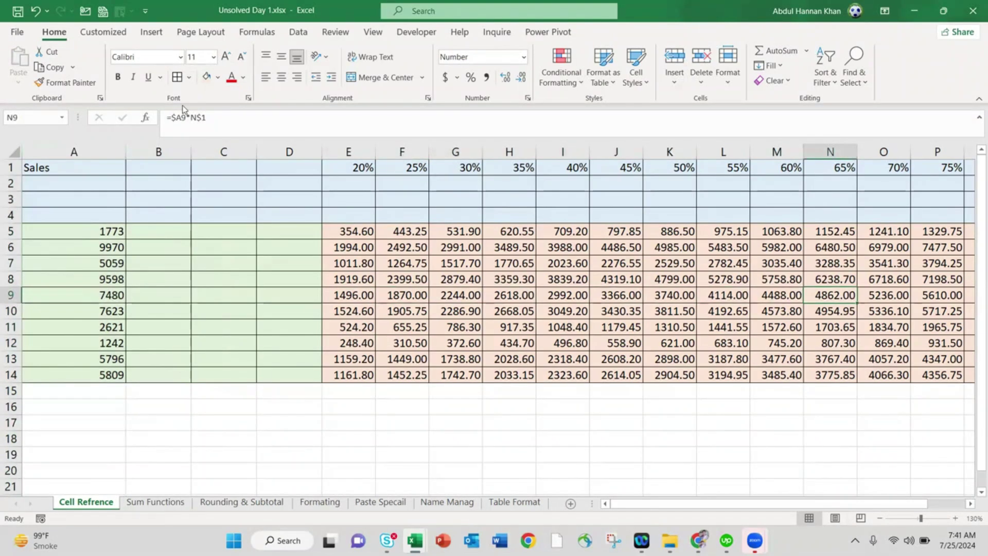
{"action": "key", "text": "Right"}
{"action": "key", "text": "Right"}
{"action": "key", "text": "Right"}
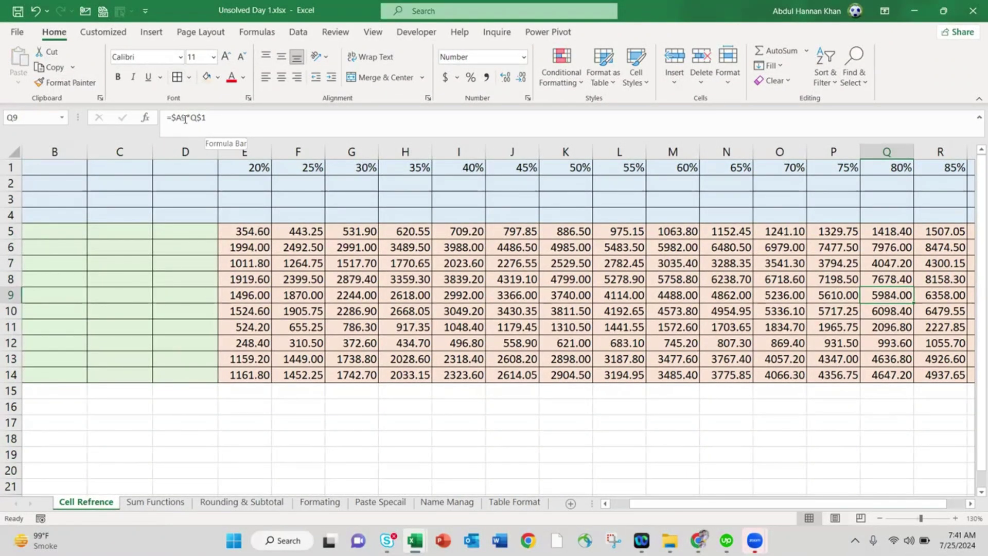
{"action": "key", "text": "Right"}
{"action": "key", "text": "Right"}
{"action": "key", "text": "Right"}
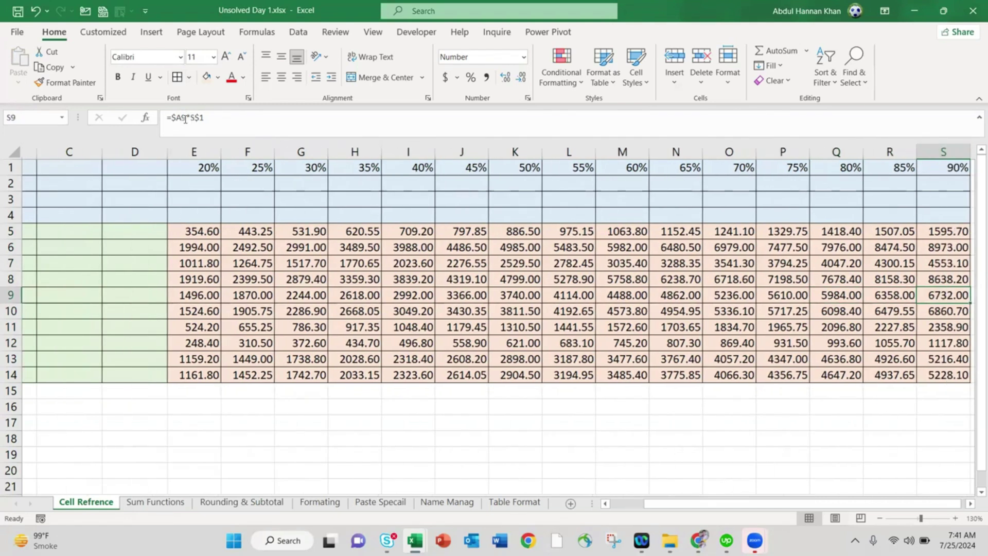
Examine the locked row 1 reference in the formulas back to I11, and open F6's formula to inspect its references
{"action": "key", "text": "Left"}
{"action": "key", "text": "Left"}
{"action": "key", "text": "Left"}
{"action": "key", "text": "Down"}
{"action": "key", "text": "Down"}
{"action": "key", "text": "Left"}
{"action": "key", "text": "Left"}
{"action": "key", "text": "Left"}
{"action": "key", "text": "Left"}
{"action": "key", "text": "Left"}
{"action": "key", "text": "Left"}
{"action": "key", "text": "Left"}
{"action": "key", "text": "Left"}
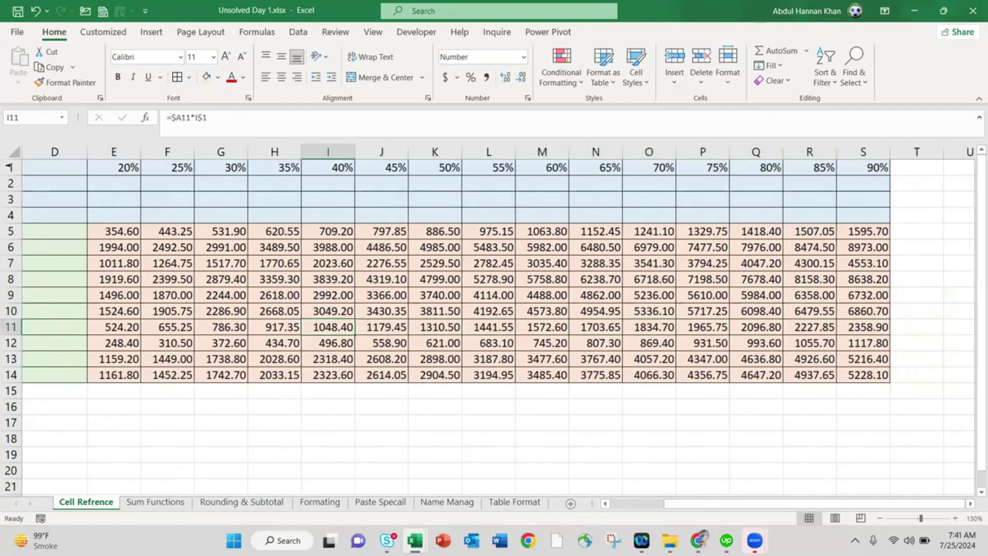
{"action": "left_click", "coordinate": [11, 167]}
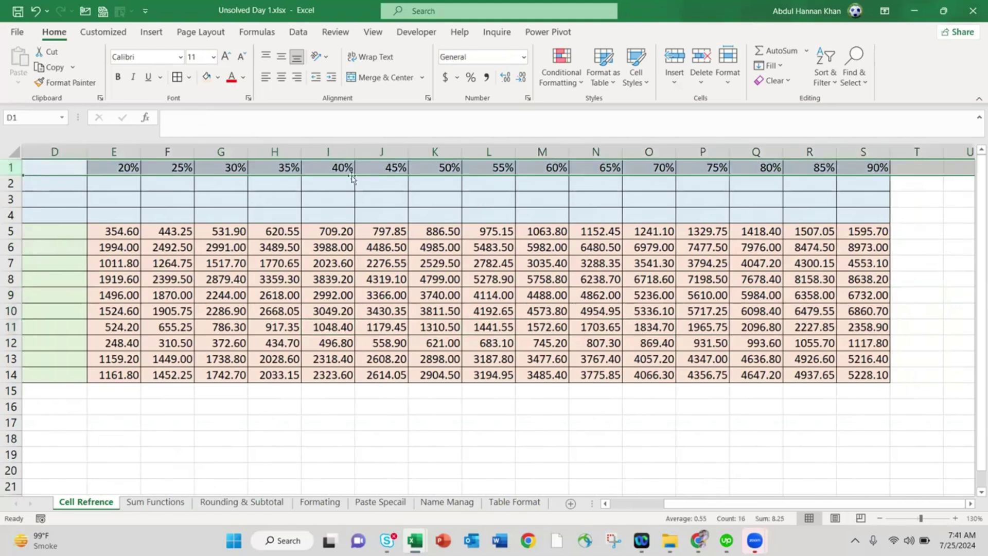
{"action": "scroll", "coordinate": [371, 170], "scroll_direction": "left", "scroll_amount": 3}
{"action": "left_click", "coordinate": [402, 247]}
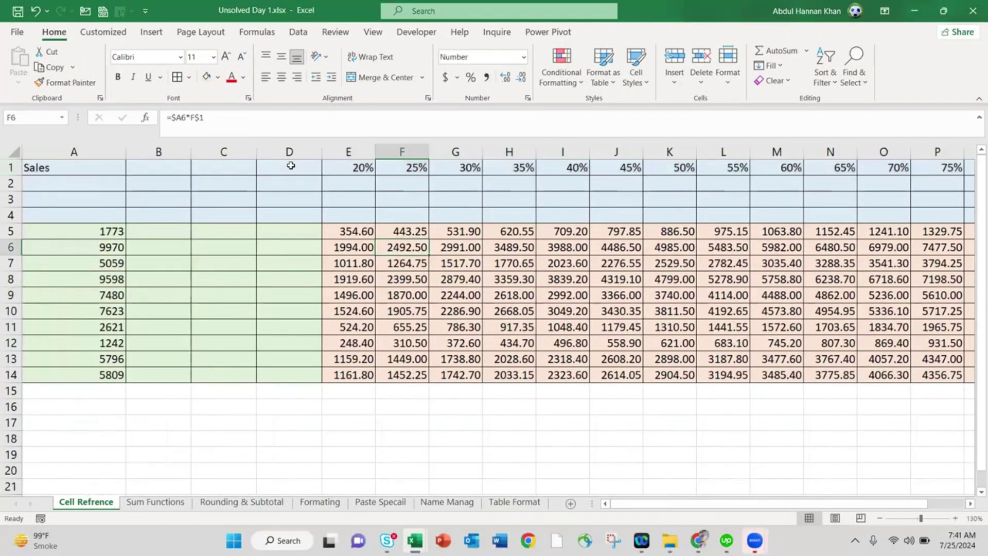
{"action": "left_click", "coordinate": [198, 121]}
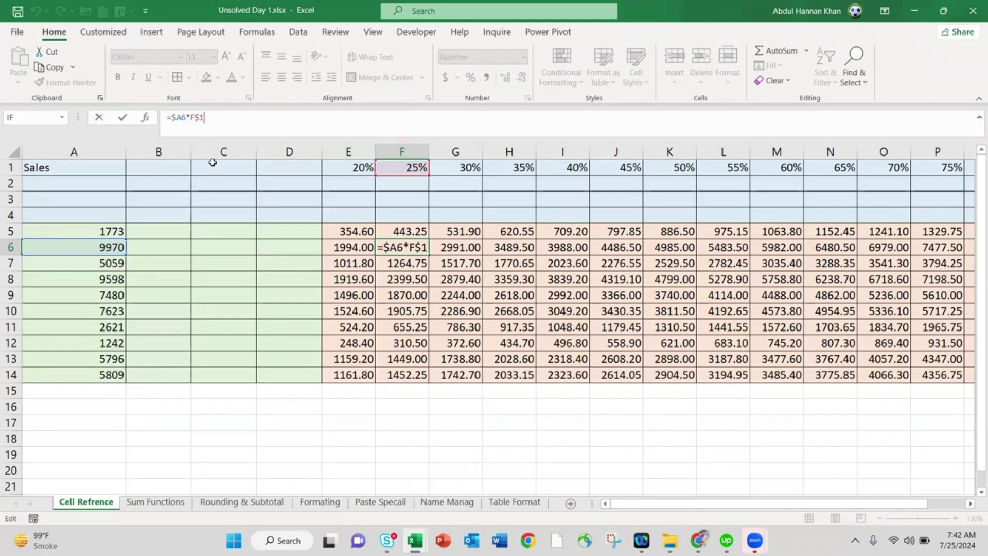
Delete the three empty columns B to D between Sales and the percentages
{"action": "left_click", "coordinate": [180, 151]}
{"action": "key", "text": "shift+Right"}
{"action": "key", "text": "shift+Right"}
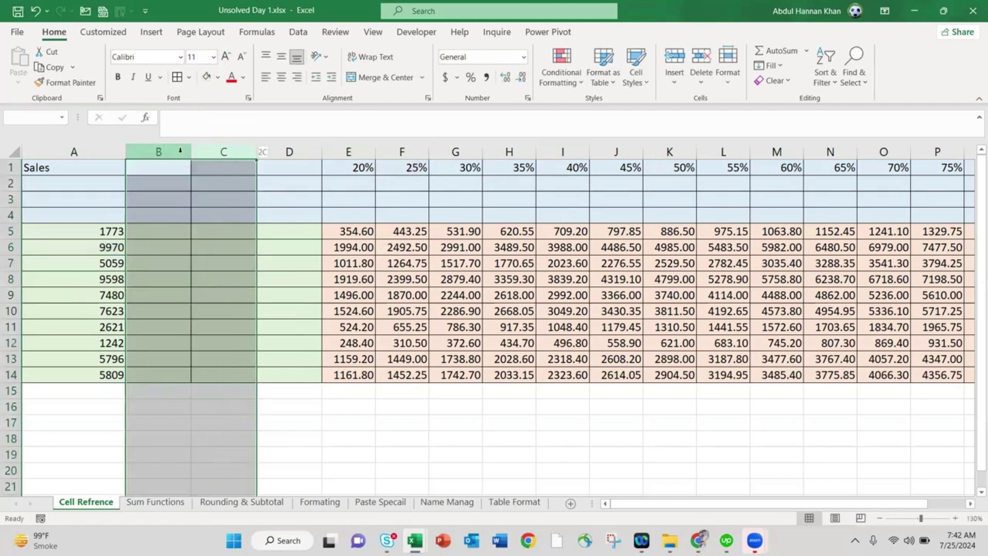
{"action": "key", "text": "ctrl+minus"}
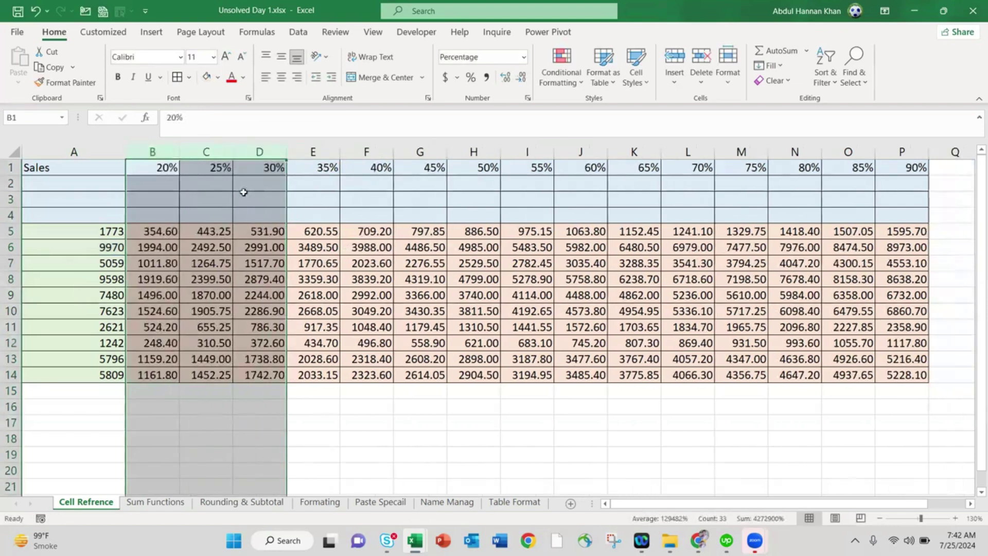
Delete the empty rows 2 to 4 between the header row and the sales data
{"action": "left_click", "coordinate": [239, 183]}
{"action": "key", "text": "shift+Down"}
{"action": "key", "text": "shift+Down"}
{"action": "key", "text": "shift+space"}
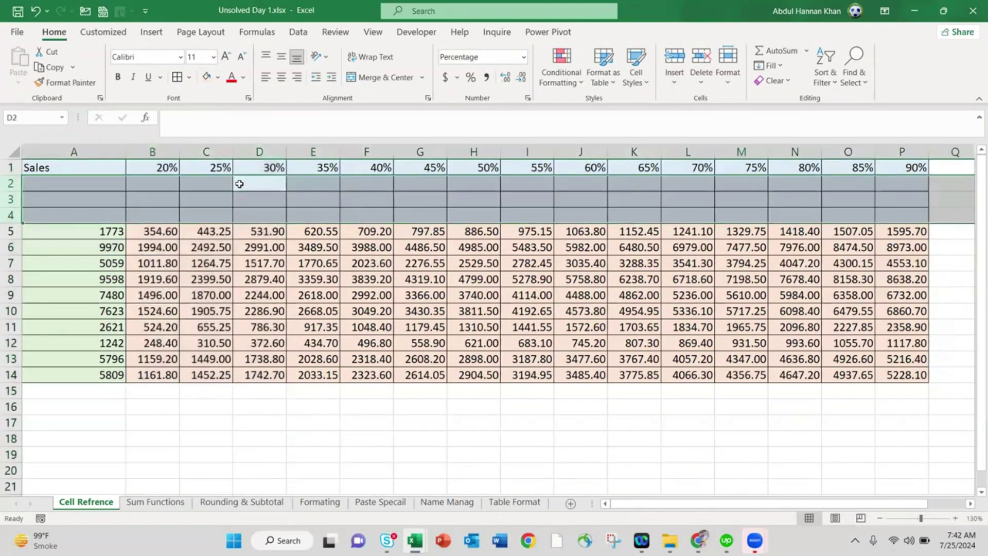
{"action": "key", "text": "ctrl+minus"}
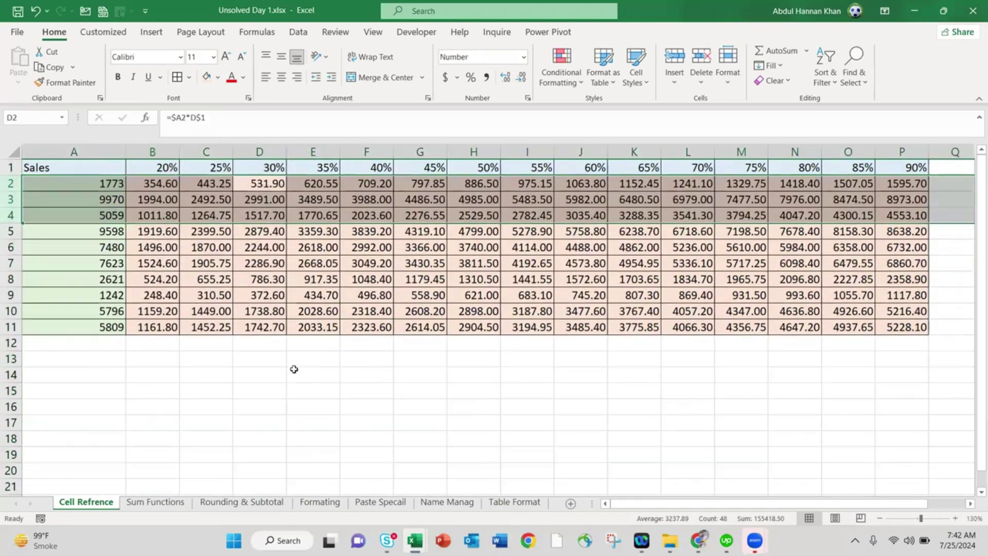
{"action": "left_click", "coordinate": [268, 387]}
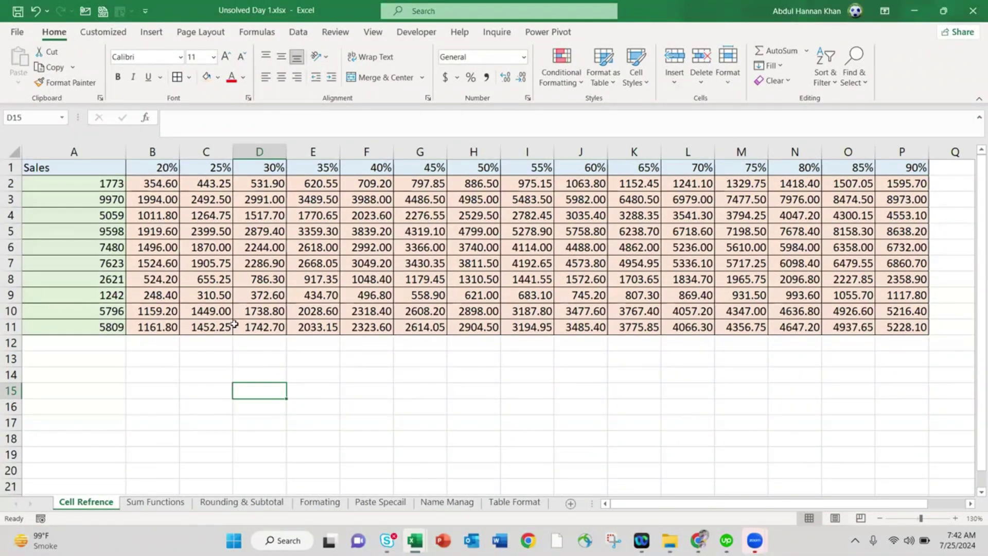
Insert two blank columns before the 20% column
{"action": "left_click", "coordinate": [162, 149]}
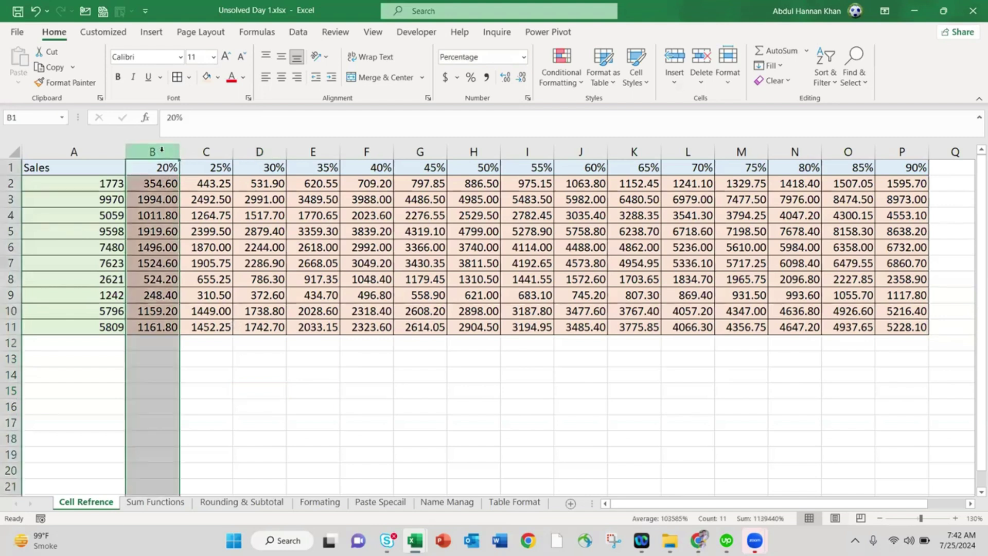
{"action": "key", "text": "ctrl+shift+equal"}
{"action": "key", "text": "ctrl+shift+equal"}
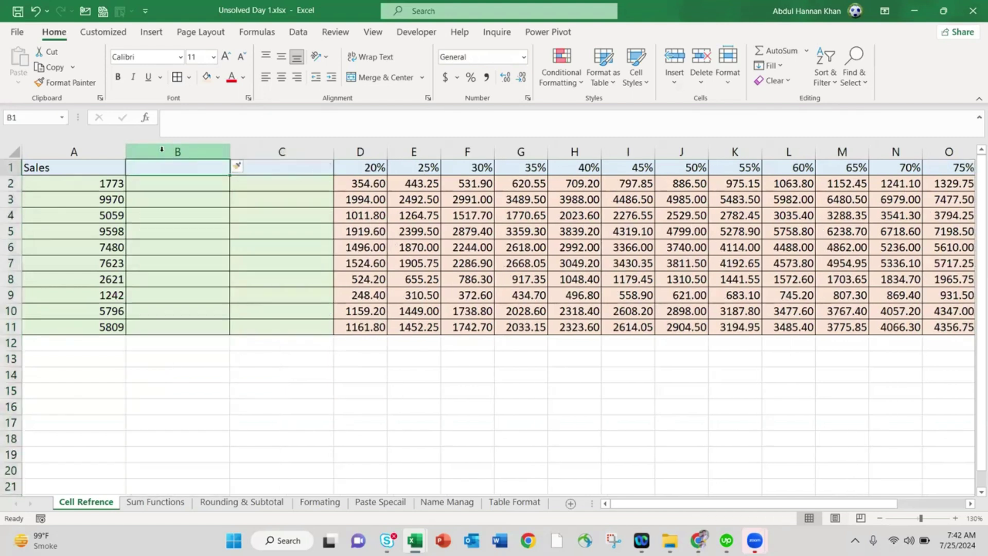
Enter the header Sales2 in cell B1
{"action": "type", "text": "Sales"}
{"action": "key", "text": "Tab"}
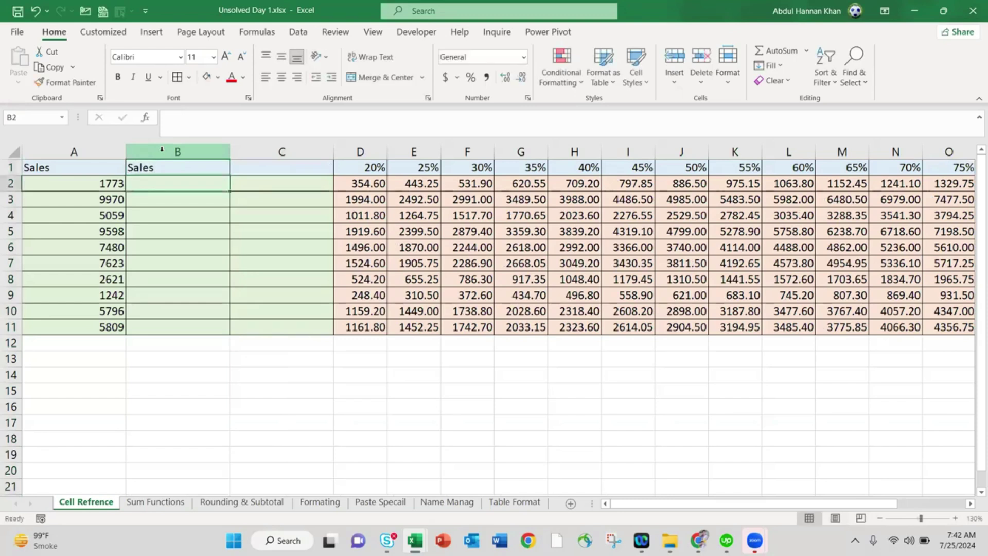
{"action": "key", "text": "Left"}
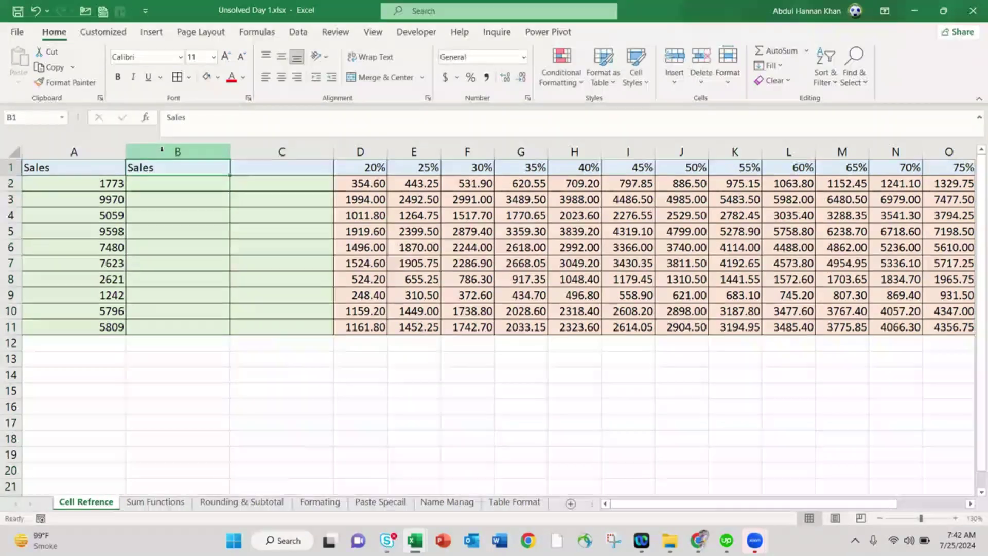
{"action": "left_click", "coordinate": [202, 117]}
{"action": "type", "text": "2"}
{"action": "key", "text": "Tab"}
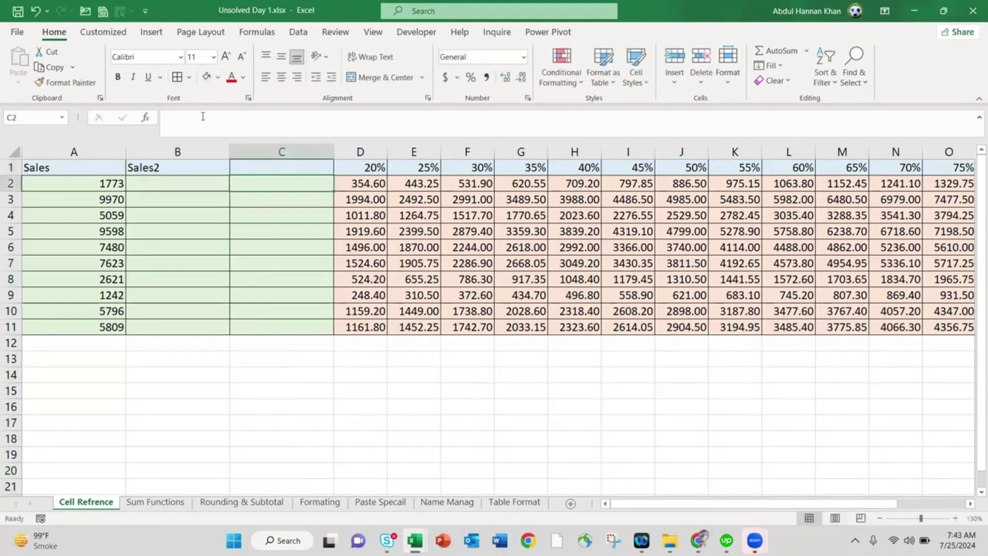
Enter the header Sales3 in cell C1
{"action": "type", "text": "Sale"}
{"action": "key", "text": "BackSpace"}
{"action": "type", "text": "les"}
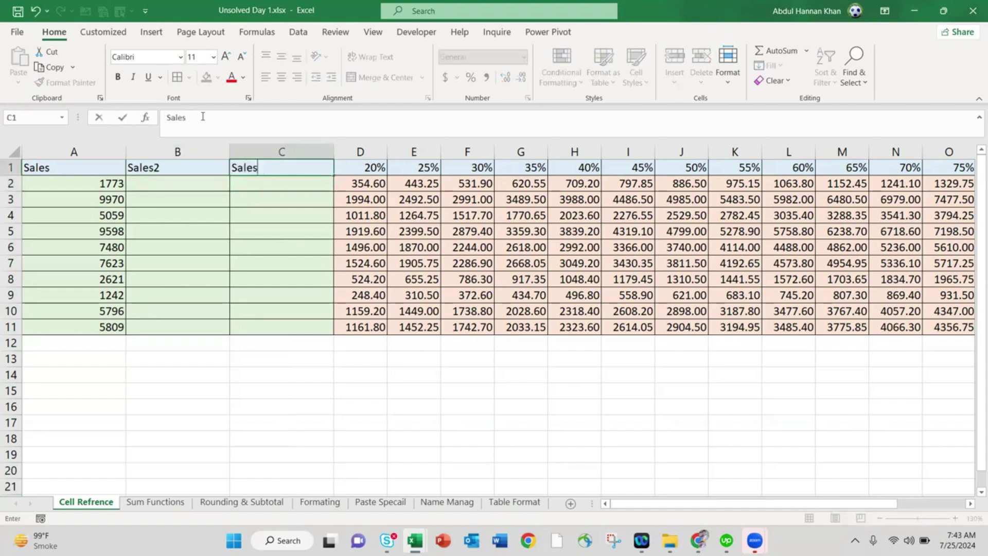
{"action": "type", "text": "3"}
{"action": "key", "text": "Return"}
{"action": "key", "text": "Right"}
{"action": "key", "text": "Right"}
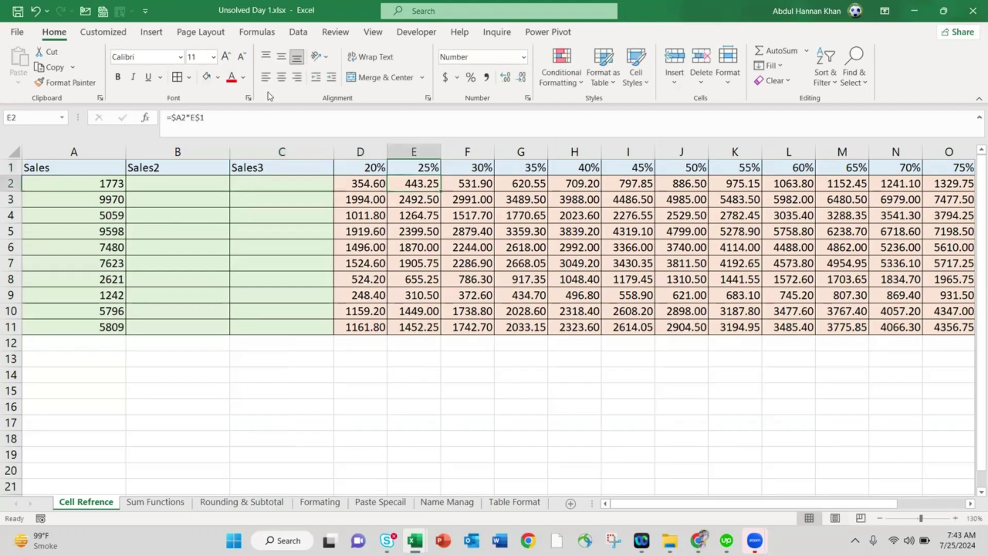
Clear the percentage headers and calculated amounts from column E through column S, leaving only the 20% column
{"action": "left_click", "coordinate": [411, 170]}
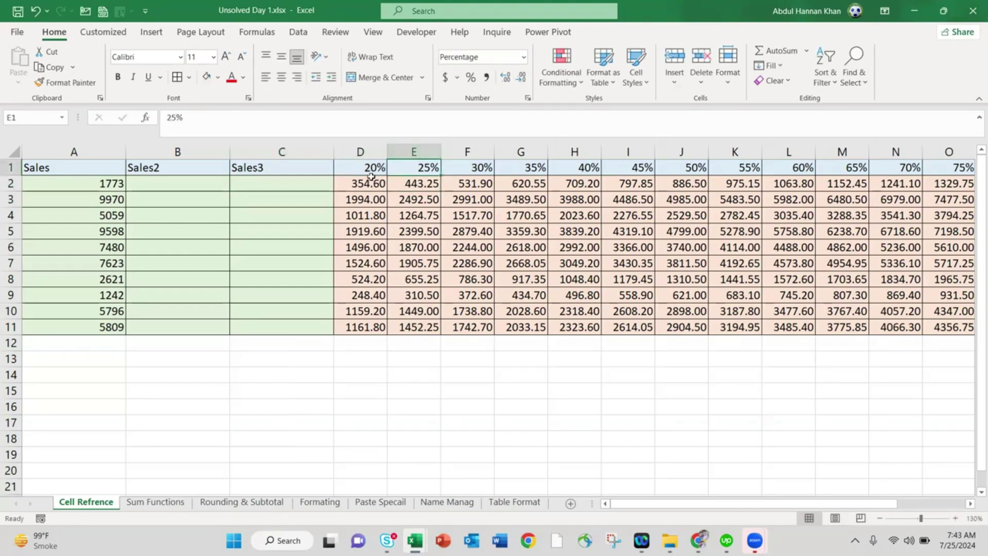
{"action": "key", "text": "shift+Right"}
{"action": "key", "text": "shift+Right"}
{"action": "key", "text": "shift+Right"}
{"action": "key", "text": "shift+Right"}
{"action": "key", "text": "shift+Right"}
{"action": "key", "text": "shift+Right"}
{"action": "key", "text": "shift+Right"}
{"action": "key", "text": "shift+Right"}
{"action": "key", "text": "shift+Right"}
{"action": "key", "text": "shift+Right"}
{"action": "key", "text": "shift+Right"}
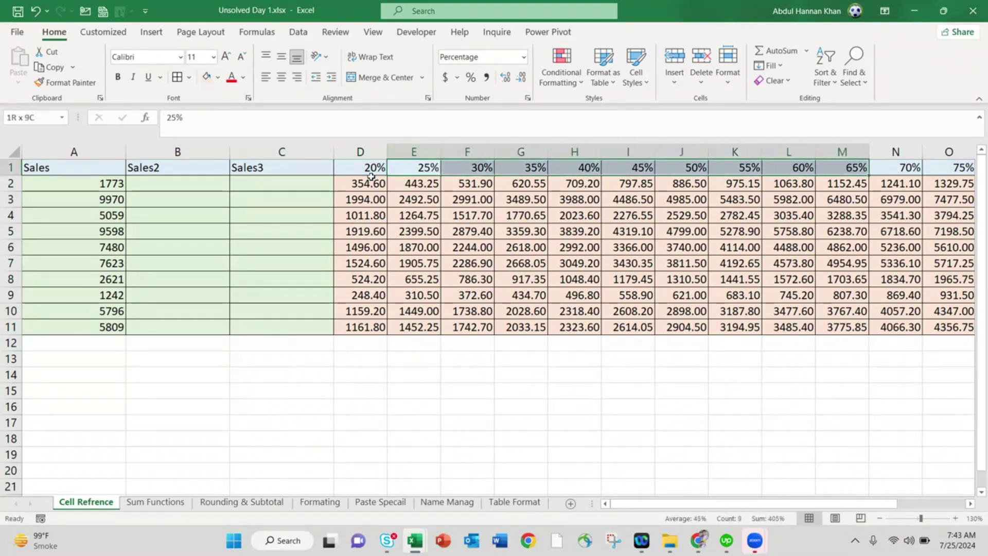
{"action": "key", "text": "ctrl+shift+Right"}
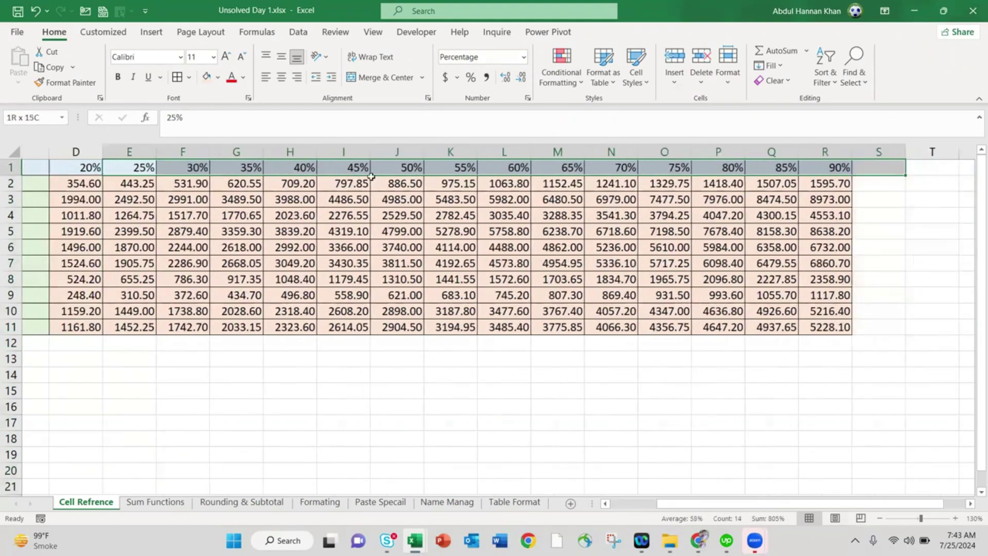
{"action": "key", "text": "ctrl+shift+Down"}
{"action": "key", "text": "Delete"}
{"action": "key", "text": "Left"}
{"action": "key", "text": "Left"}
{"action": "key", "text": "Left"}
{"action": "key", "text": "Left"}
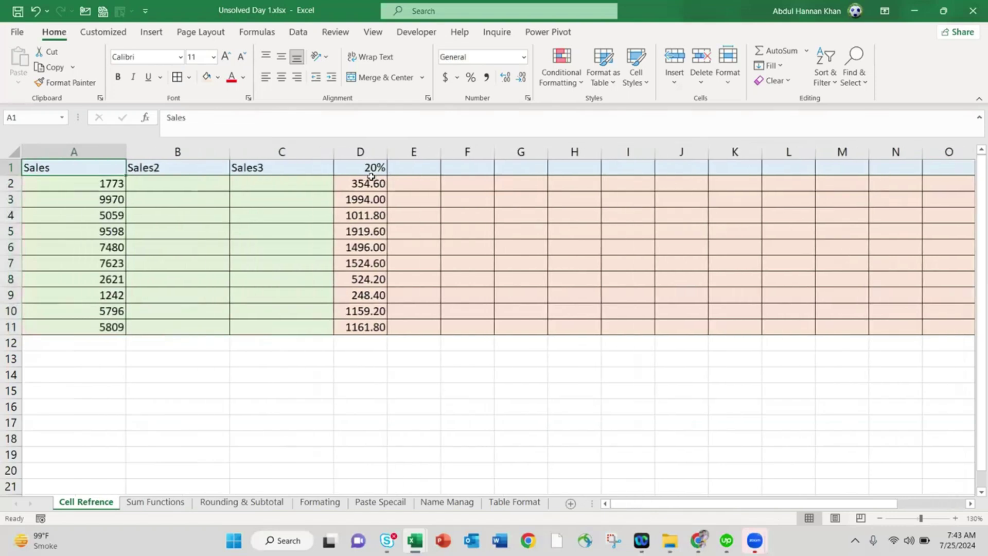
Replace the 20% header in D1 with Sales 1 Discount
{"action": "key", "text": "Right"}
{"action": "key", "text": "Right"}
{"action": "key", "text": "Right"}
{"action": "key", "text": "Left"}
{"action": "key", "text": "Right"}
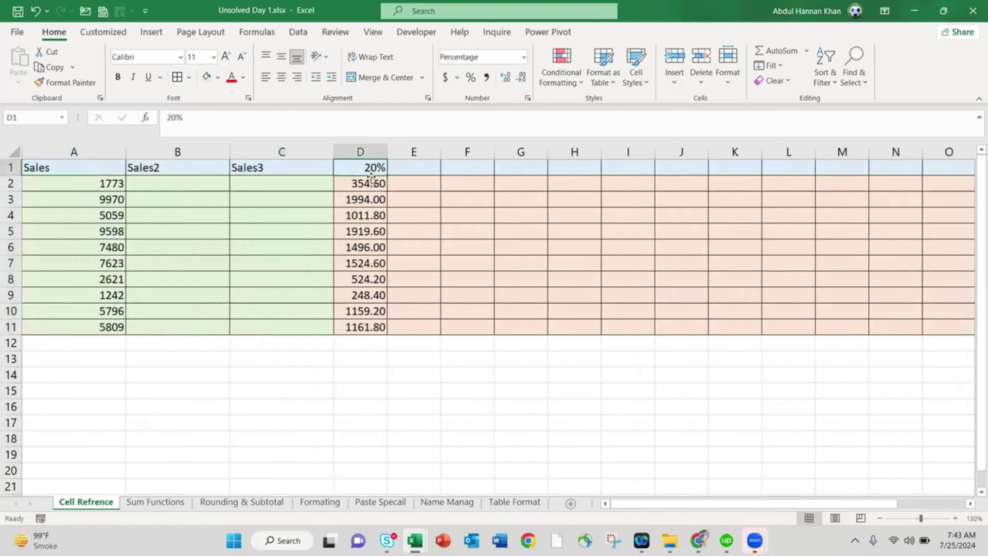
{"action": "type", "text": "Sales 1"}
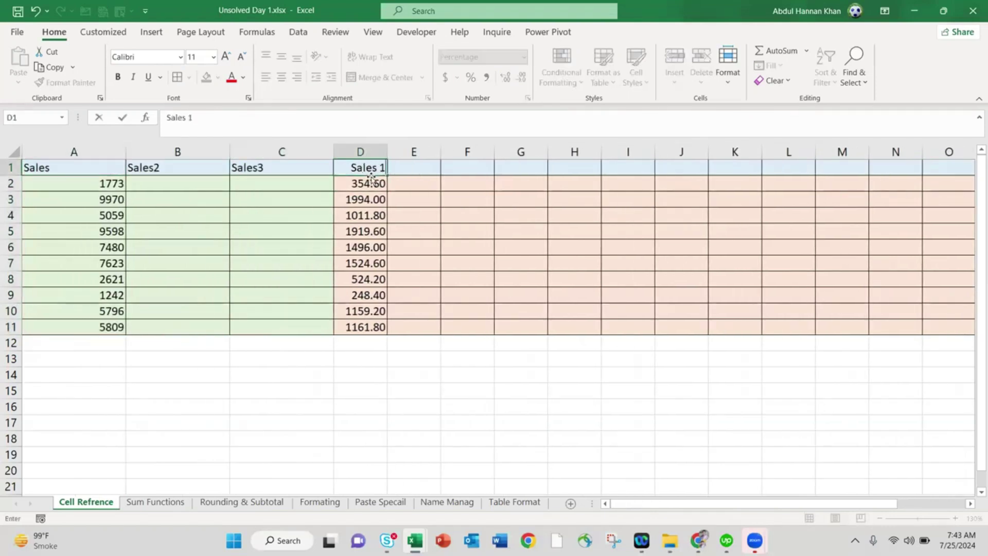
{"action": "type", "text": " Discount"}
{"action": "key", "text": "ctrl+Return"}
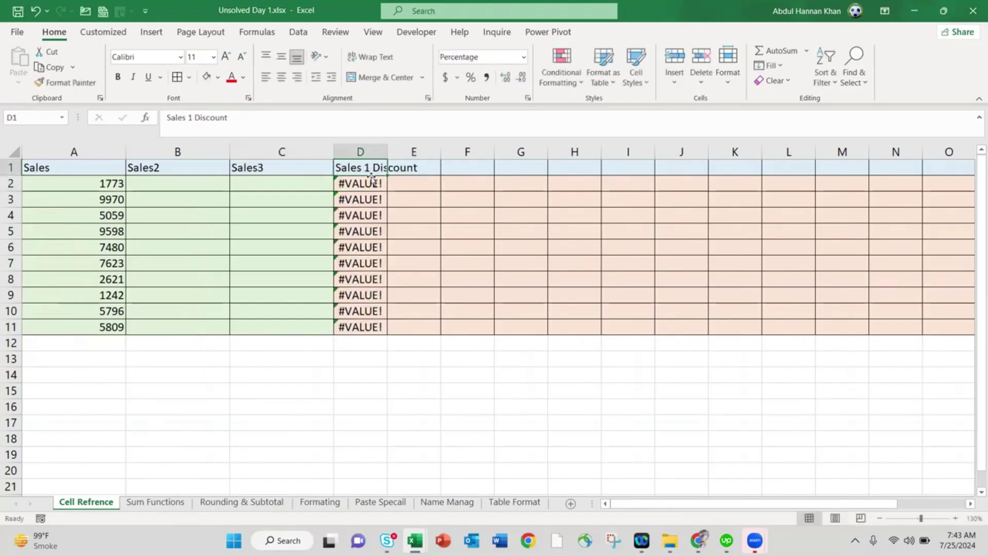
Fill the Sales 1 Discount header from D1 across to E1 and F1, and select E1
{"action": "left_click_drag", "start_coordinate": [387, 175], "coordinate": [467, 173]}
{"action": "left_click", "coordinate": [438, 204]}
{"action": "left_click", "coordinate": [426, 171]}
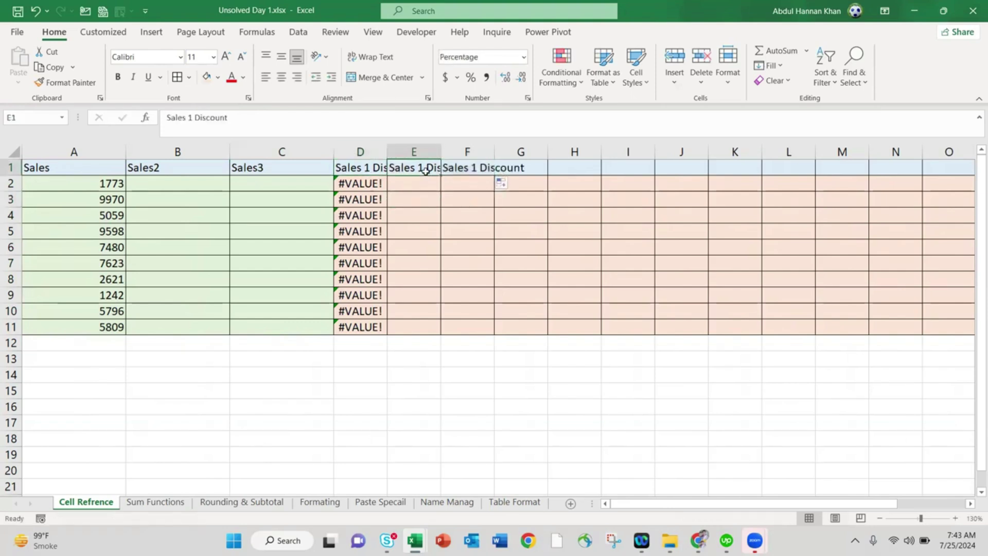
Rename the duplicated headers in E1 and F1 as Sales 2 Discount and Sales 3 Discount
{"action": "left_click", "coordinate": [186, 119]}
{"action": "key", "text": "BackSpace"}
{"action": "type", "text": "2"}
{"action": "key", "text": "Tab"}
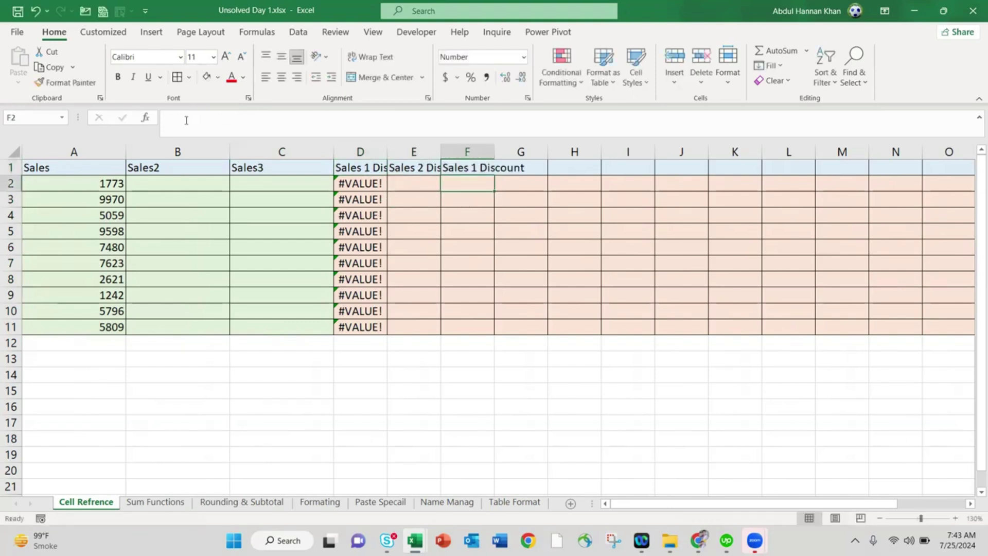
{"action": "left_click", "coordinate": [195, 117]}
{"action": "key", "text": "BackSpace"}
{"action": "type", "text": "3"}
{"action": "key", "text": "Return"}
Clear the formulas from D2:D11 and insert two blank rows above the header row
{"action": "left_click_drag", "start_coordinate": [366, 185], "coordinate": [372, 326]}
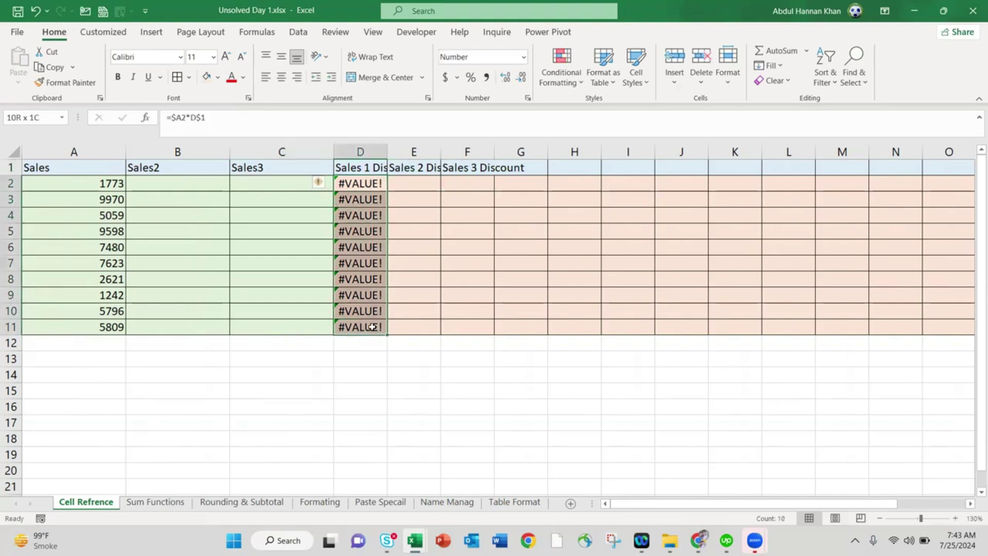
{"action": "key", "text": "Delete"}
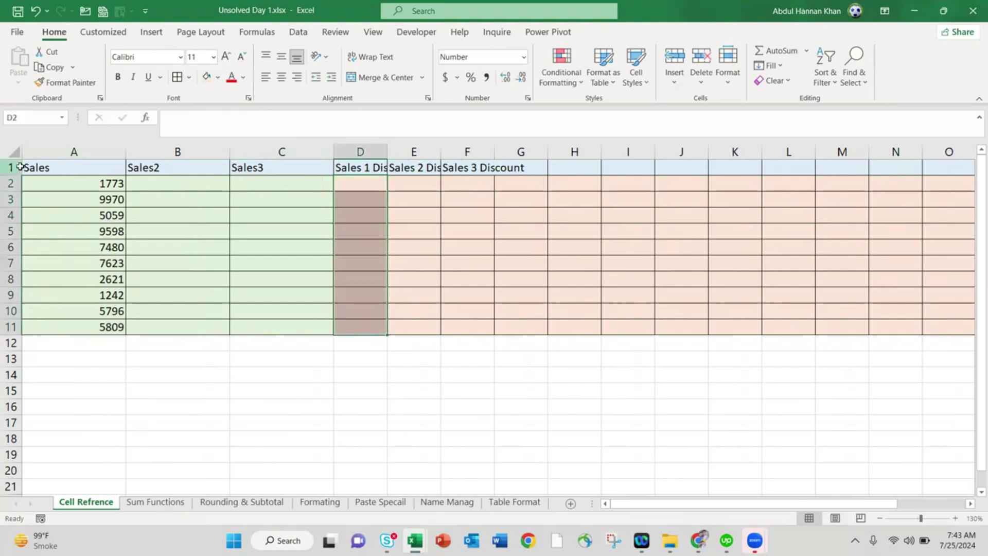
{"action": "left_click", "coordinate": [10, 167]}
{"action": "key", "text": "ctrl+shift+plus"}
{"action": "key", "text": "ctrl+shift+plus"}
Enter the label Discount in A1 and the rate 20% in B1
{"action": "key", "text": "Right"}
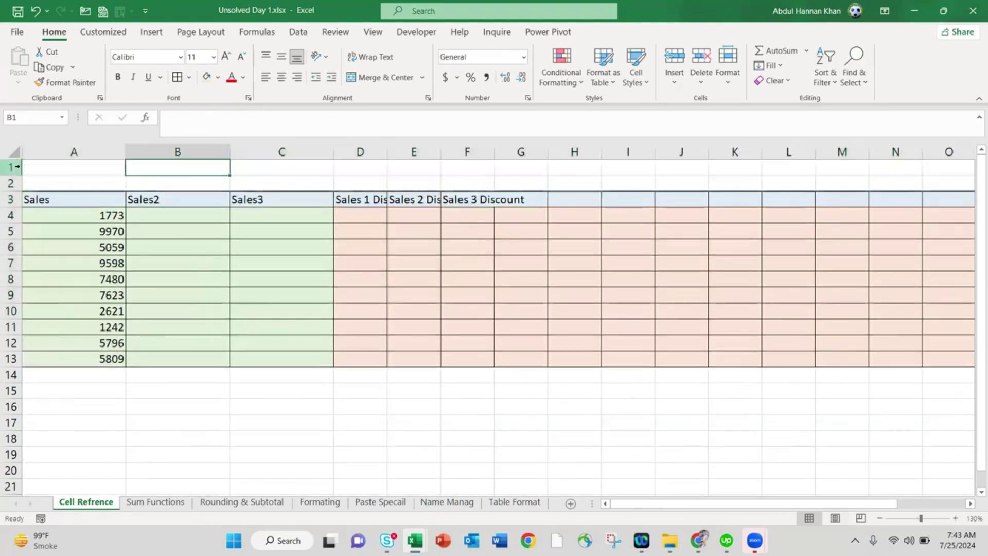
{"action": "key", "text": "Left"}
{"action": "type", "text": "Discou"}
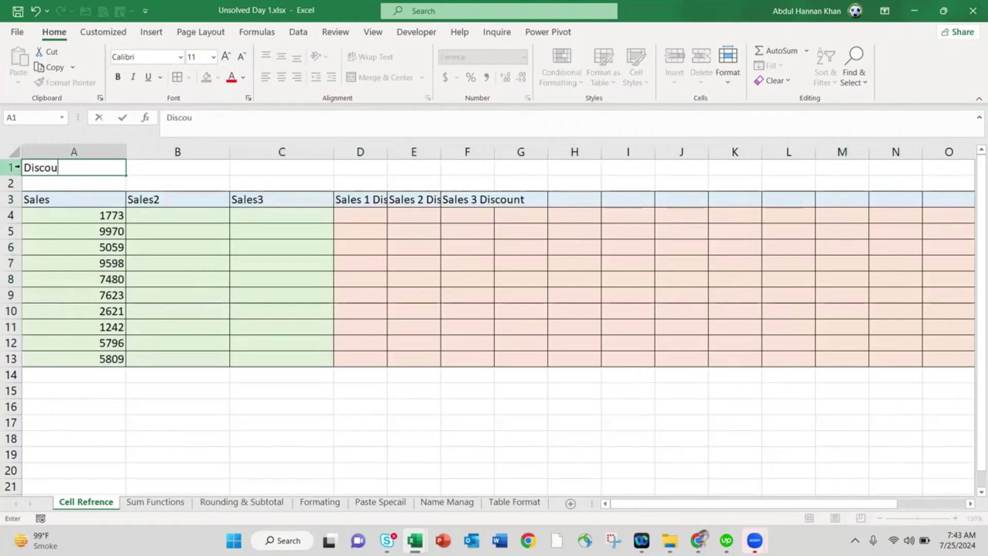
{"action": "key", "text": "Tab"}
{"action": "type", "text": "20%"}
{"action": "key", "text": "Return"}
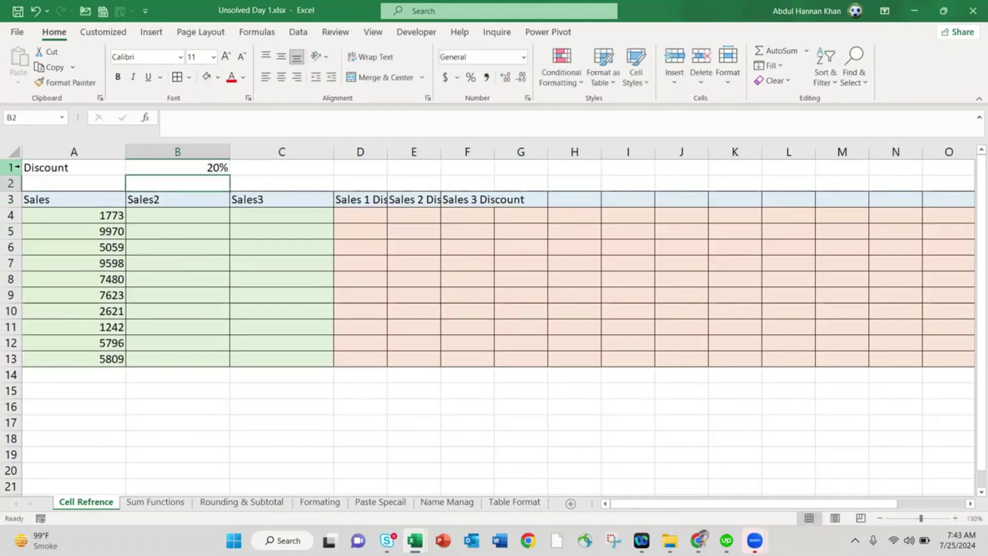
Fill the discount rate cell B1 with orange
{"action": "left_click", "coordinate": [168, 168]}
{"action": "left_click", "coordinate": [218, 77]}
{"action": "left_click", "coordinate": [258, 111]}
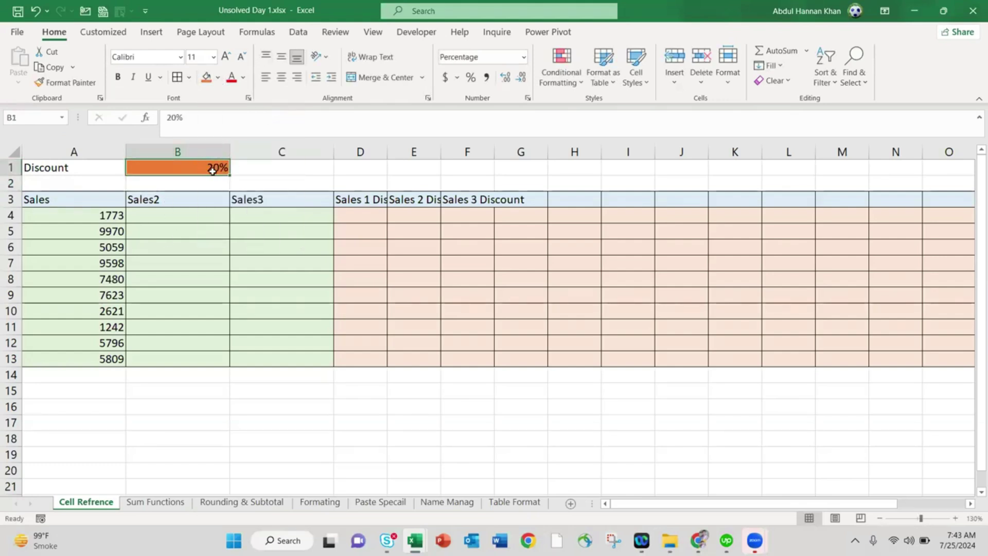
Enter the formula =RANDBETWEEN(1000,5000) in B4 under Sales2
{"action": "left_click", "coordinate": [360, 213]}
{"action": "left_click", "coordinate": [368, 150]}
{"action": "left_click", "coordinate": [190, 215]}
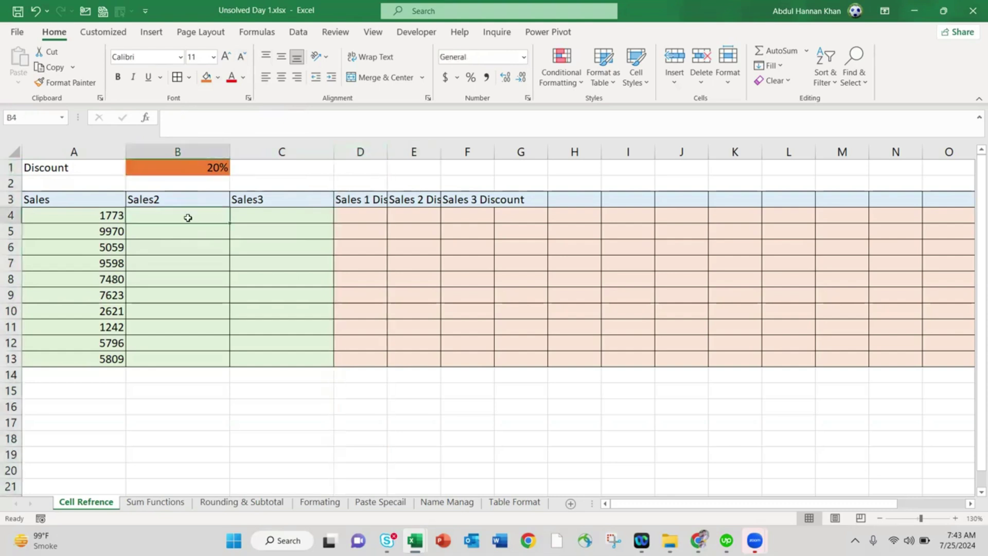
{"action": "type", "text": "Ran"}
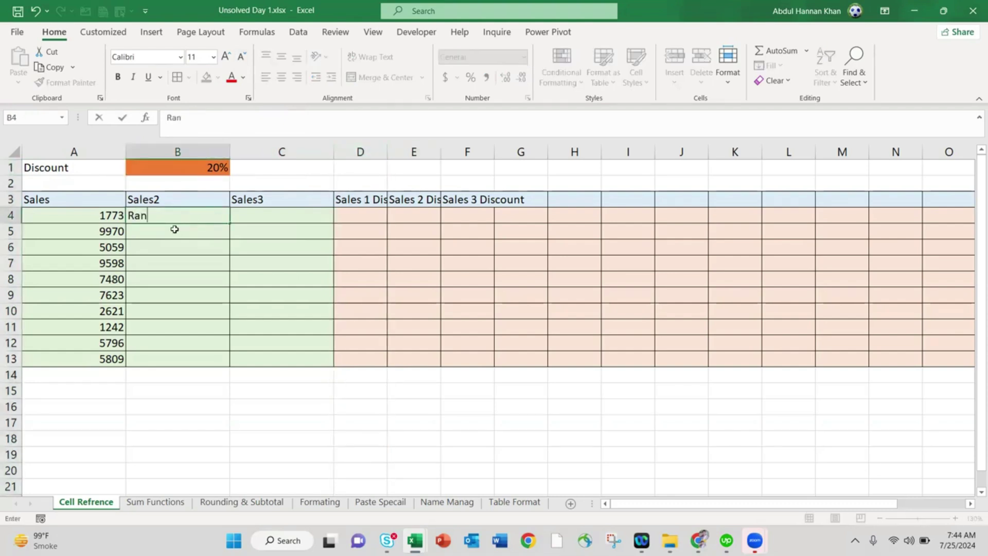
{"action": "key", "text": "BackSpace"}
{"action": "key", "text": "BackSpace"}
{"action": "type", "text": "=ran"}
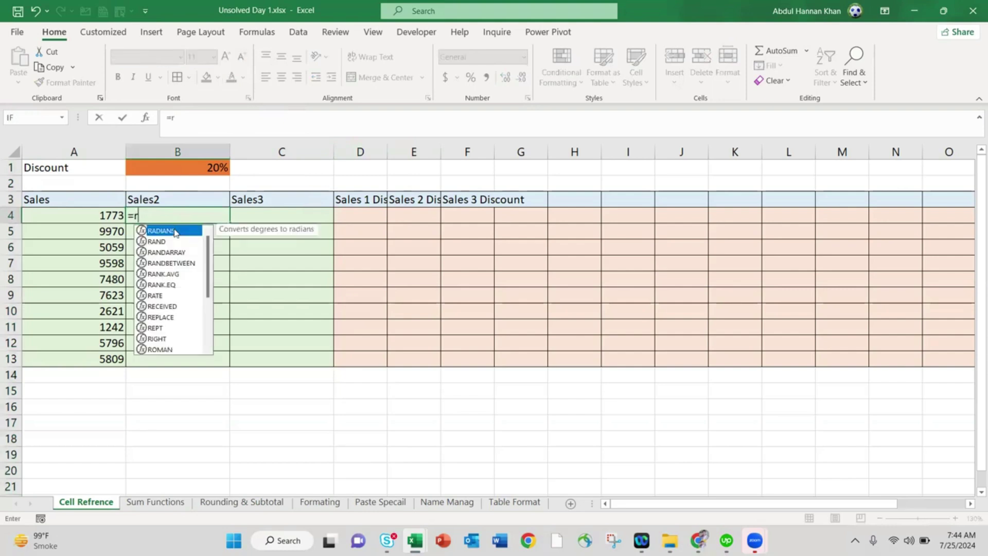
{"action": "key", "text": "Down"}
{"action": "key", "text": "Down"}
{"action": "key", "text": "Tab"}
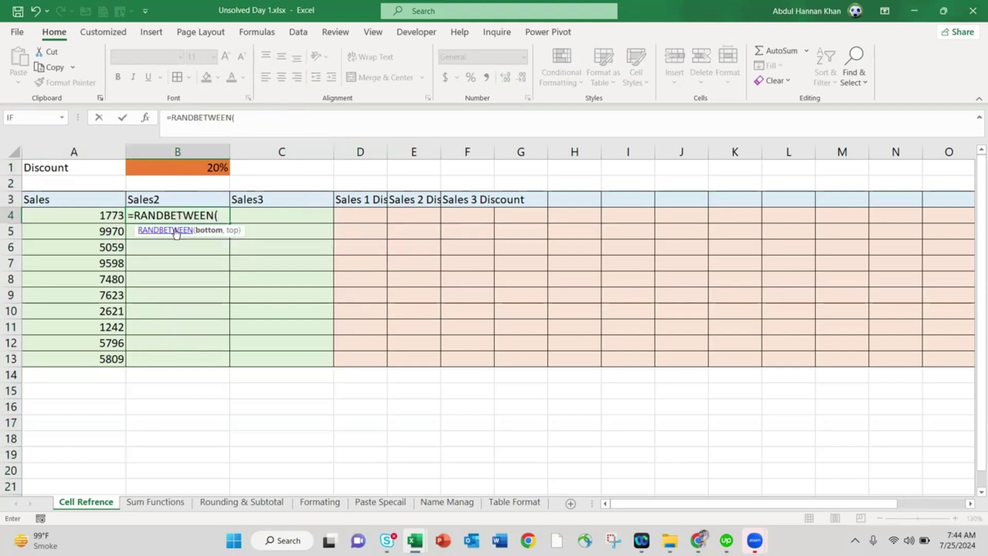
{"action": "type", "text": "1000,5000)"}
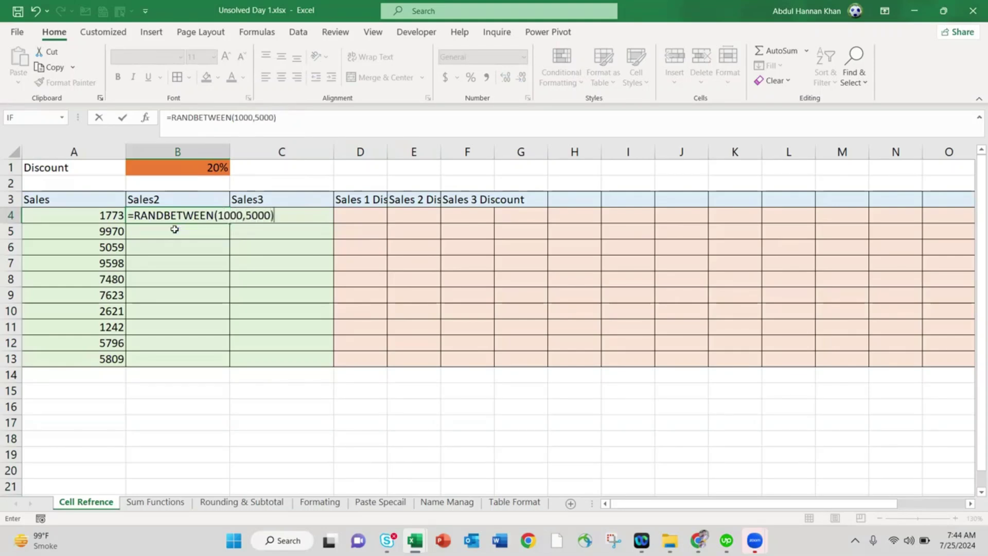
{"action": "key", "text": "ctrl+Return"}
Copy the B4 random-number formula into the whole Sales2 and Sales3 range, B4:C13
{"action": "key", "text": "ctrl+c"}
{"action": "key", "text": "Right"}
{"action": "key", "text": "shift+Right"}
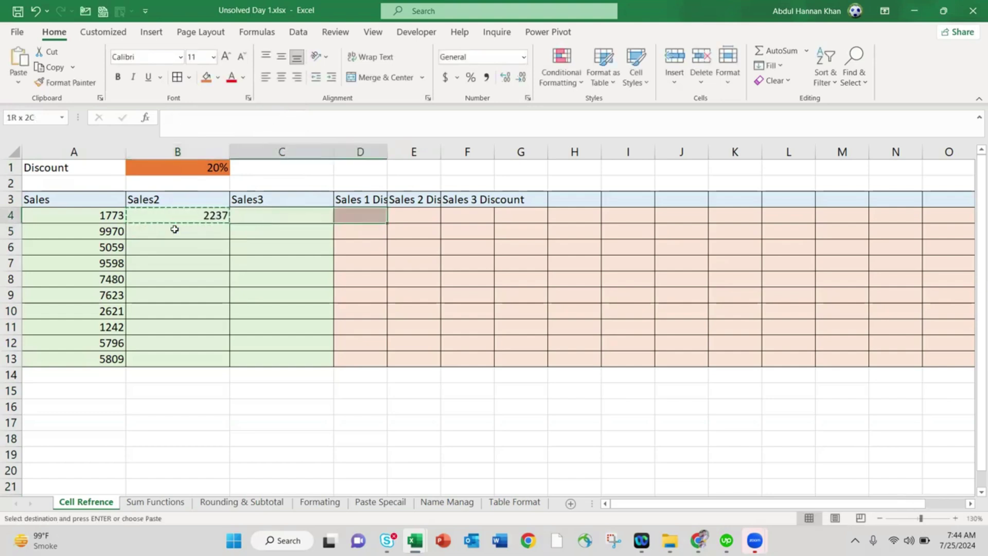
{"action": "key", "text": "shift+Left"}
{"action": "key", "text": "shift+Down"}
{"action": "key", "text": "ctrl+shift+Down"}
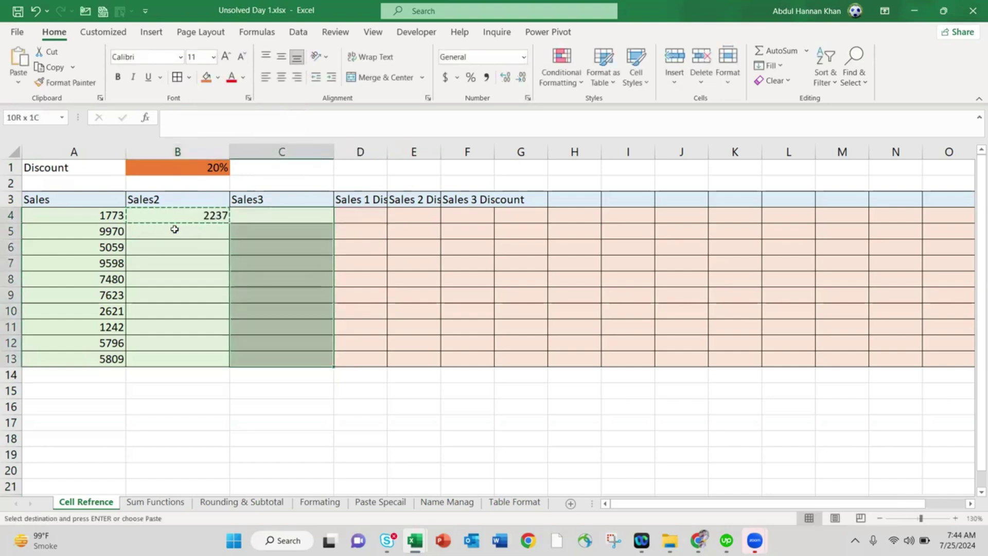
{"action": "key", "text": "Left"}
{"action": "key", "text": "Right"}
{"action": "key", "text": "Left"}
{"action": "key", "text": "shift+Right"}
{"action": "key", "text": "shift+Down"}
{"action": "key", "text": "shift+Down"}
{"action": "key", "text": "shift+Down"}
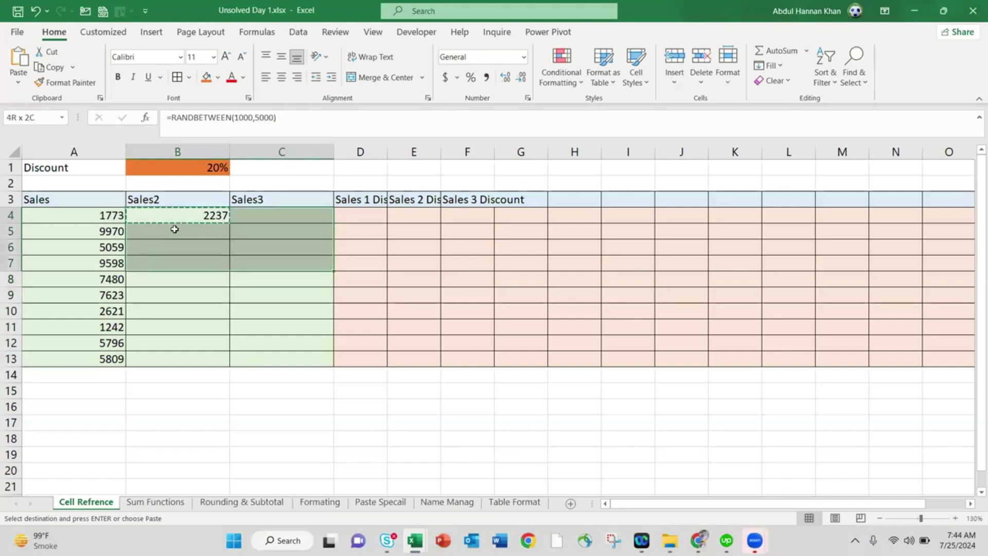
{"action": "key", "text": "ctrl+shift+Down"}
{"action": "key", "text": "ctrl+v"}
{"action": "key", "text": "Escape"}
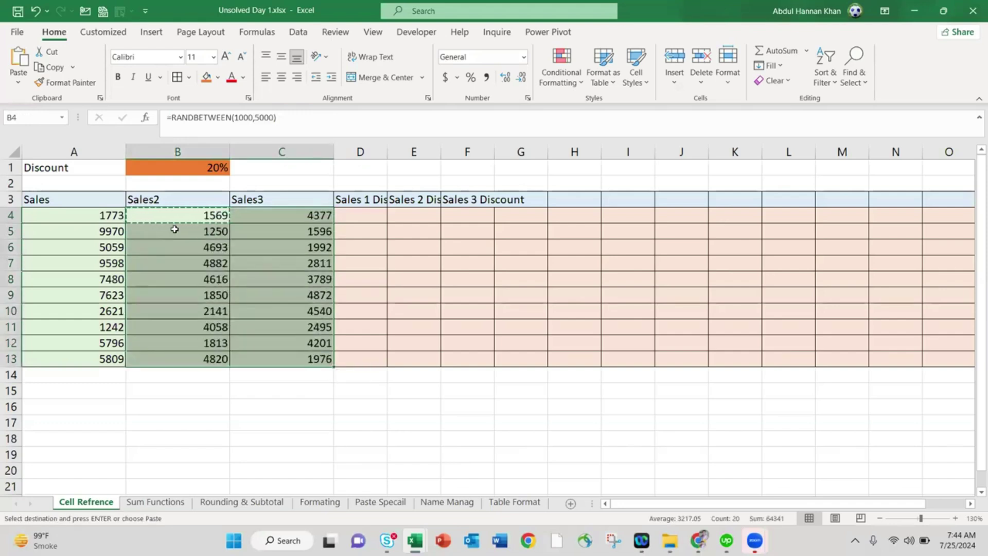
Convert the sales data in A4:C13 to fixed numbers by copying it and pasting it back as values
{"action": "key", "text": "Left"}
{"action": "key", "text": "Right"}
{"action": "key", "text": "Left"}
{"action": "key", "text": "shift+Right"}
{"action": "key", "text": "shift+Right"}
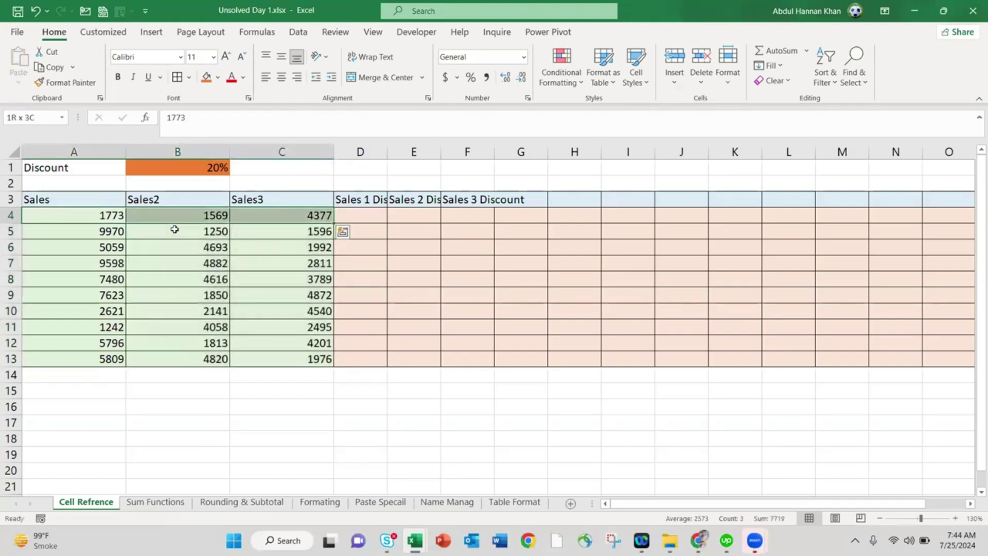
{"action": "key", "text": "ctrl+shift+Down"}
{"action": "key", "text": "ctrl+c"}
{"action": "key", "text": "ctrl+v"}
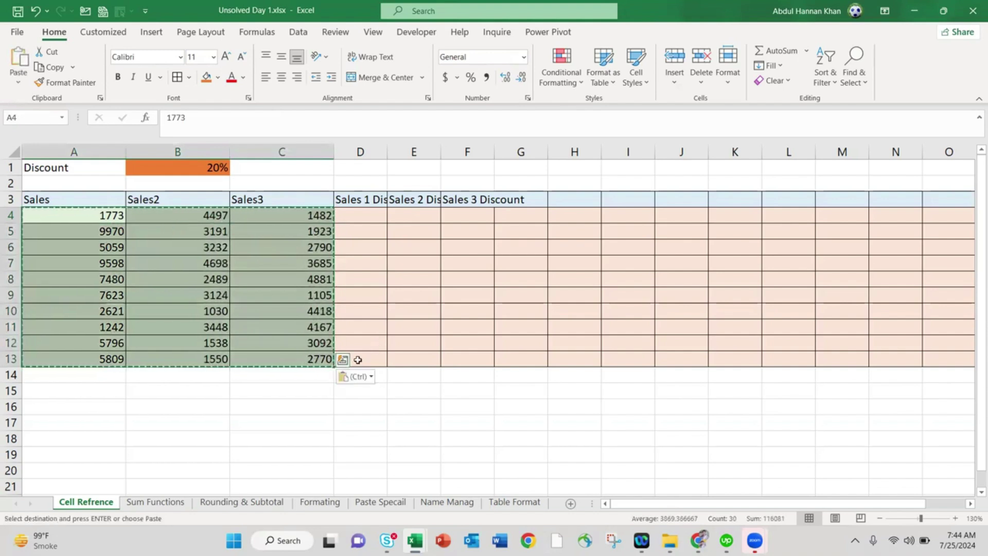
{"action": "left_click", "coordinate": [355, 370]}
{"action": "left_click", "coordinate": [356, 380]}
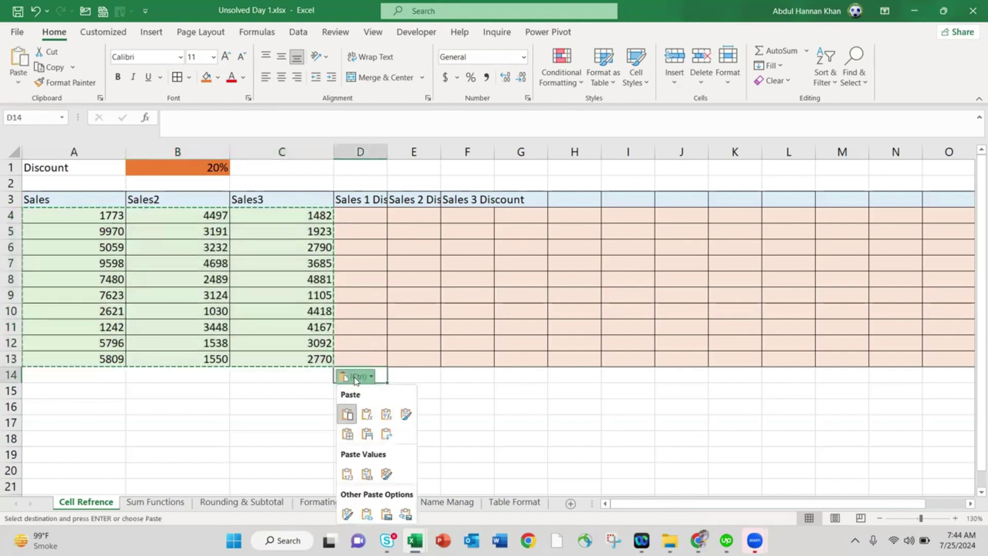
{"action": "left_click", "coordinate": [347, 473]}
{"action": "key", "text": "Escape"}
Build a formula in D4 that multiplies the sales in A4 by the discount rate in B1
{"action": "left_click", "coordinate": [375, 230]}
{"action": "key", "text": "Up"}
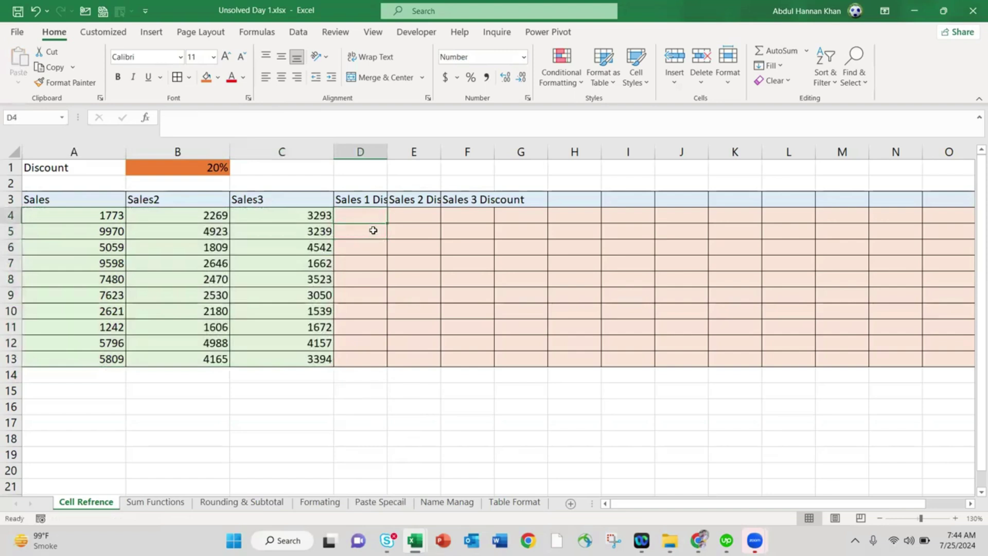
{"action": "type", "text": "="}
{"action": "key", "text": "Left"}
{"action": "key", "text": "Left"}
{"action": "key", "text": "Left"}
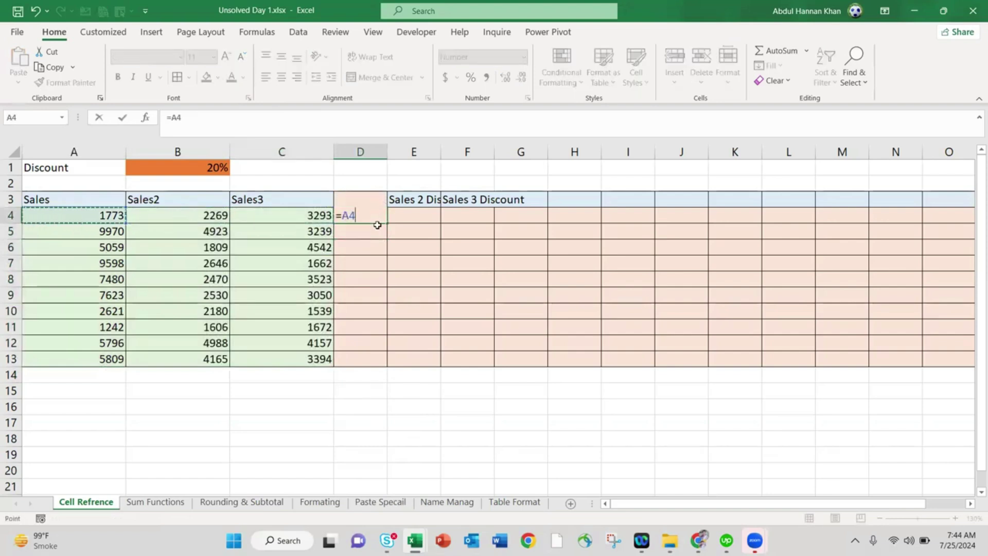
{"action": "type", "text": "*"}
{"action": "left_click", "coordinate": [222, 169]}
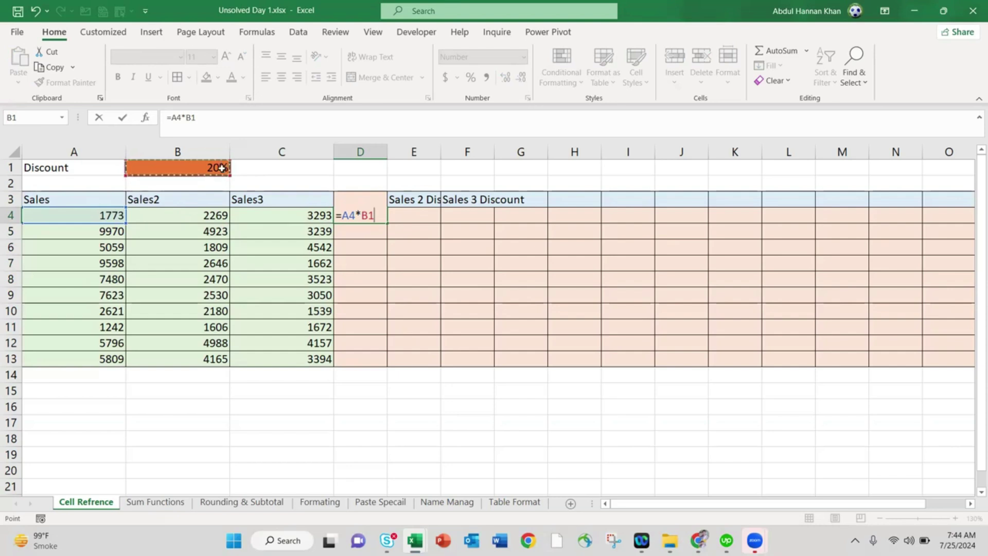
Add dollar signs to the D4 references so the formula reads =$A4*$B$1
{"action": "left_click", "coordinate": [367, 215]}
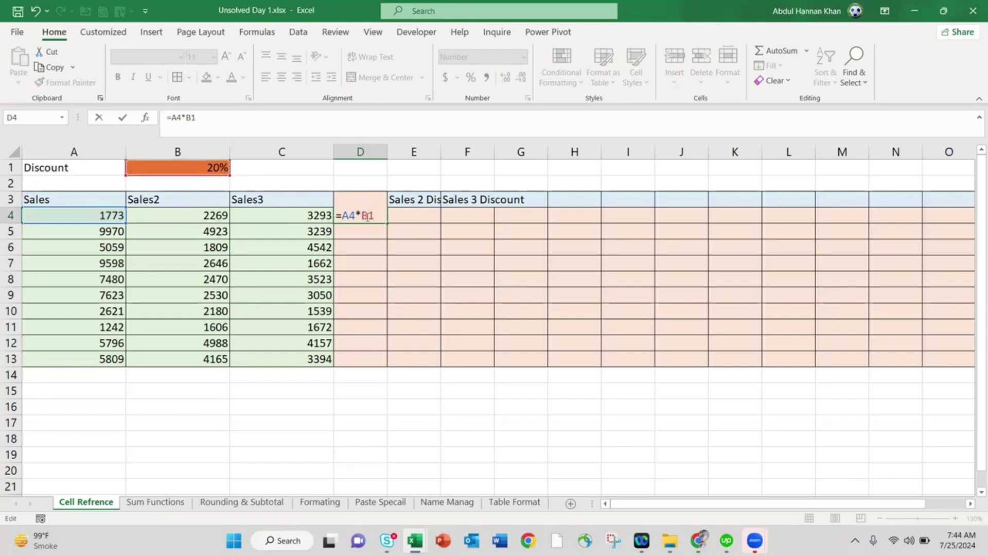
{"action": "type", "text": "$"}
{"action": "key", "text": "Left"}
{"action": "key", "text": "Left"}
{"action": "type", "text": "$"}
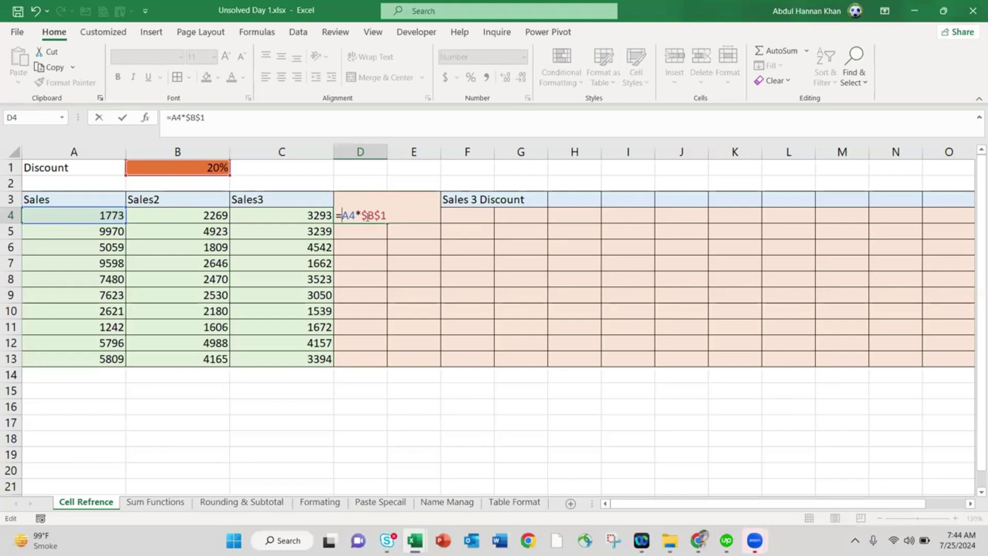
{"action": "type", "text": "A"}
{"action": "key", "text": "Return"}
{"action": "left_click", "coordinate": [366, 216]}
{"action": "left_click", "coordinate": [179, 118]}
{"action": "key", "text": "BackSpace"}
{"action": "type", "text": "$"}
{"action": "key", "text": "Return"}
{"action": "key", "text": "Up"}
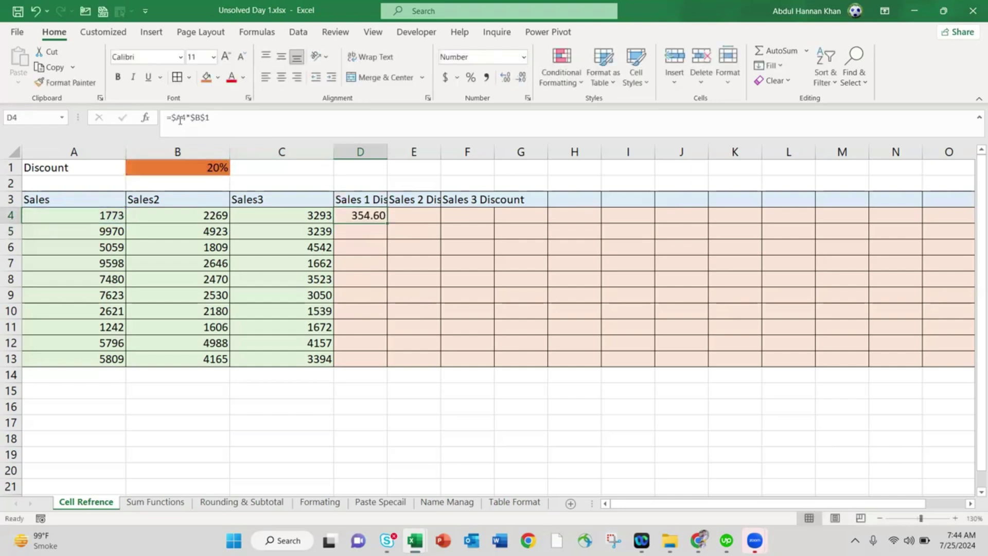
Copy the D4 formula into all three discount columns, filling D4:F13
{"action": "key", "text": "ctrl+c"}
{"action": "key", "text": "shift+Right"}
{"action": "key", "text": "shift+Right"}
{"action": "key", "text": "shift+Right"}
{"action": "key", "text": "shift+Left"}
{"action": "key", "text": "ctrl+shift+Down"}
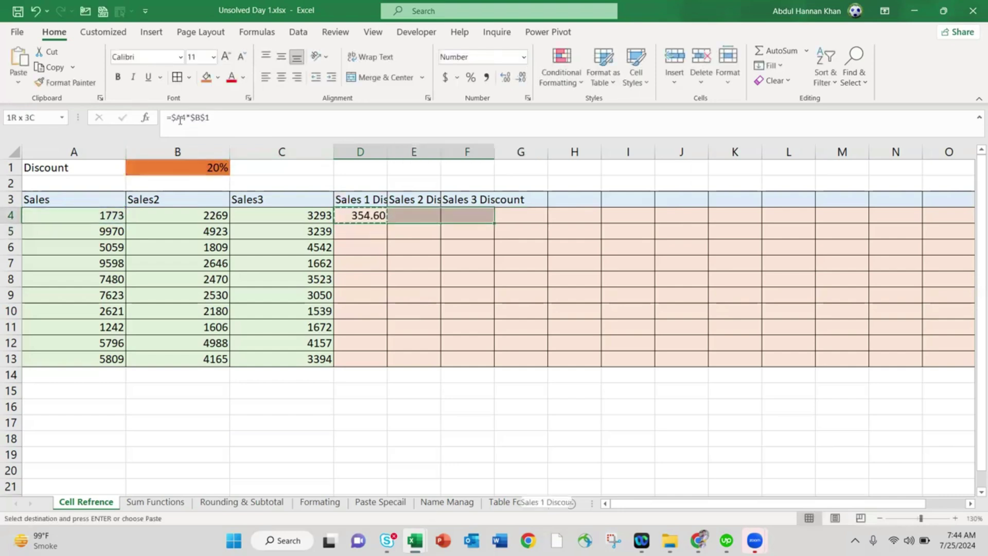
{"action": "key", "text": "ctrl+shift+Up"}
{"action": "key", "text": "shift+Down"}
{"action": "key", "text": "shift+Down"}
{"action": "key", "text": "shift+Down"}
{"action": "key", "text": "shift+Down"}
{"action": "key", "text": "shift+Down"}
{"action": "key", "text": "shift+Down"}
{"action": "key", "text": "shift+Down"}
{"action": "key", "text": "shift+Down"}
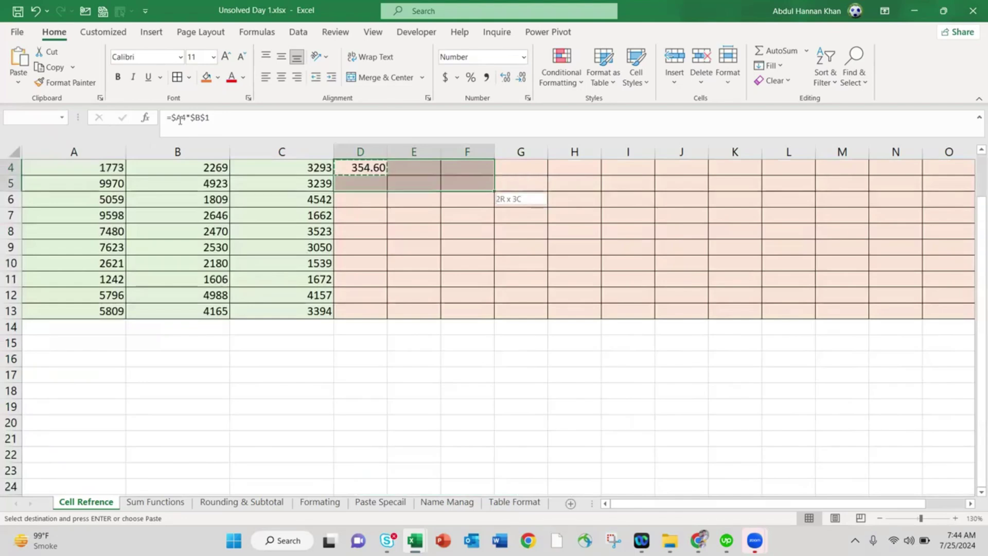
{"action": "key", "text": "shift+Down"}
{"action": "key", "text": "ctrl+v"}
{"action": "key", "text": "Escape"}
Examine the copied formulas in the Sales 3 Discount column, checking which cells F12 refers to
{"action": "key", "text": "Up"}
{"action": "key", "text": "Right"}
{"action": "key", "text": "Right"}
{"action": "key", "text": "Down"}
{"action": "key", "text": "Down"}
{"action": "key", "text": "Down"}
{"action": "key", "text": "Down"}
{"action": "scroll", "coordinate": [393, 286], "scroll_direction": "up", "scroll_amount": 1}
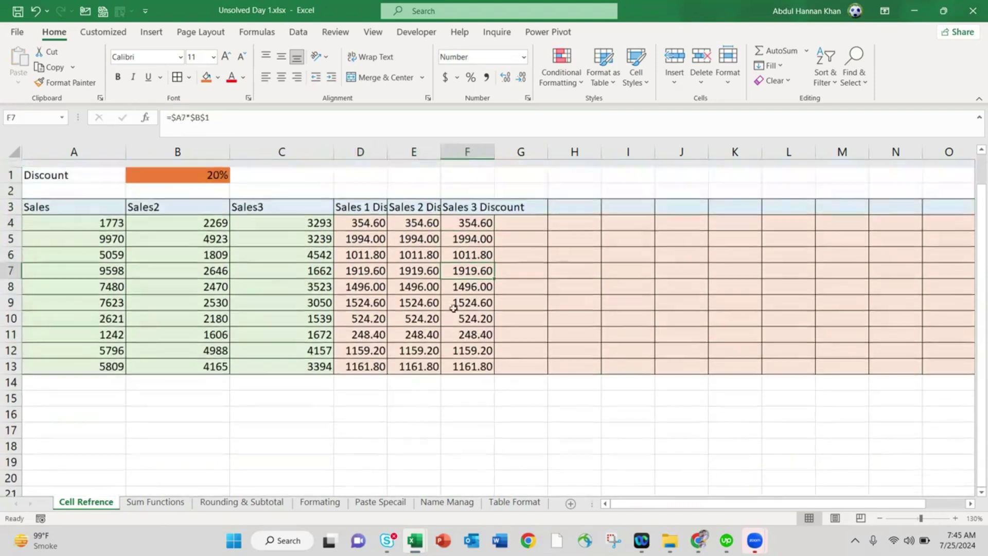
{"action": "left_click", "coordinate": [478, 344]}
{"action": "key", "text": "F2"}
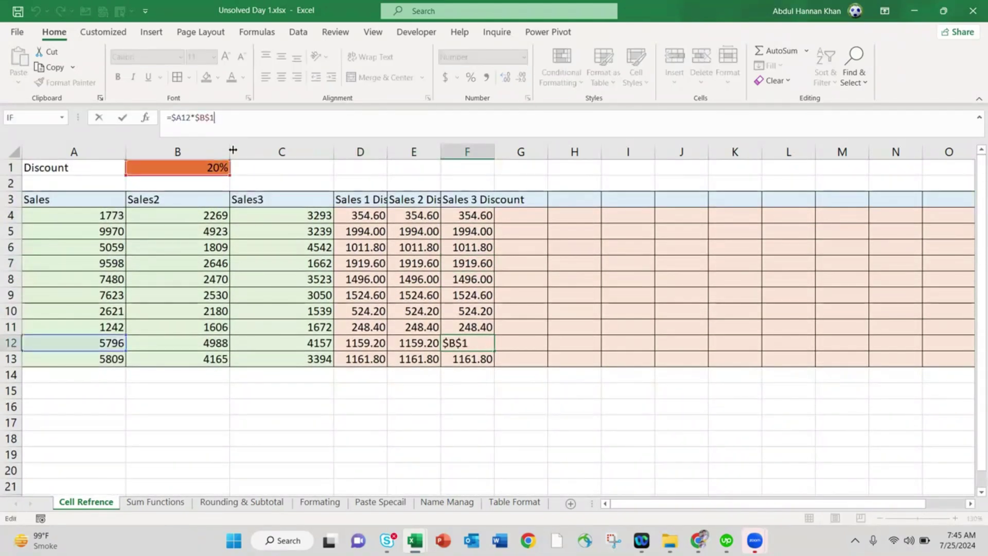
{"action": "key", "text": "Escape"}
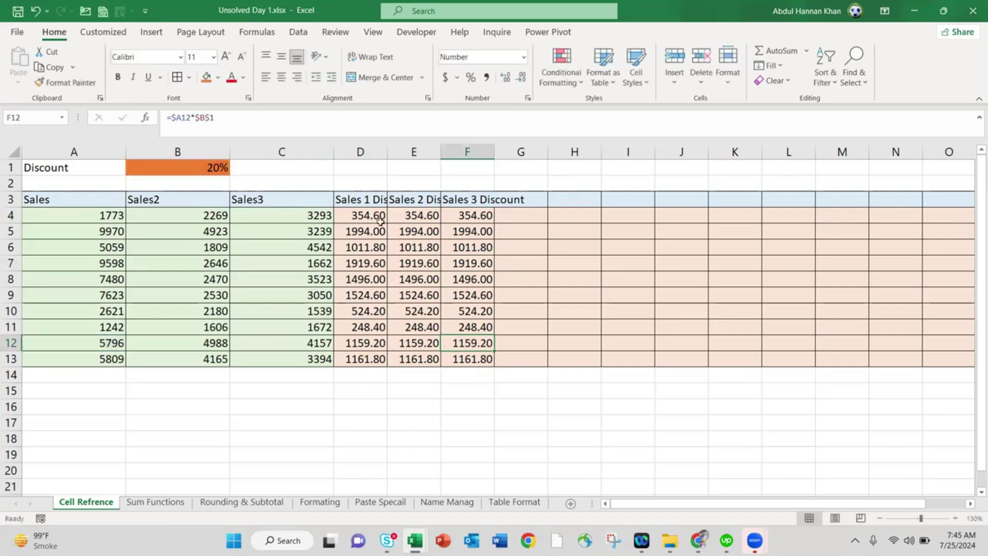
Remove the column lock from the sales reference in D4 so the formula reads =A4*$B$1
{"action": "left_click", "coordinate": [373, 216]}
{"action": "key", "text": "F2"}
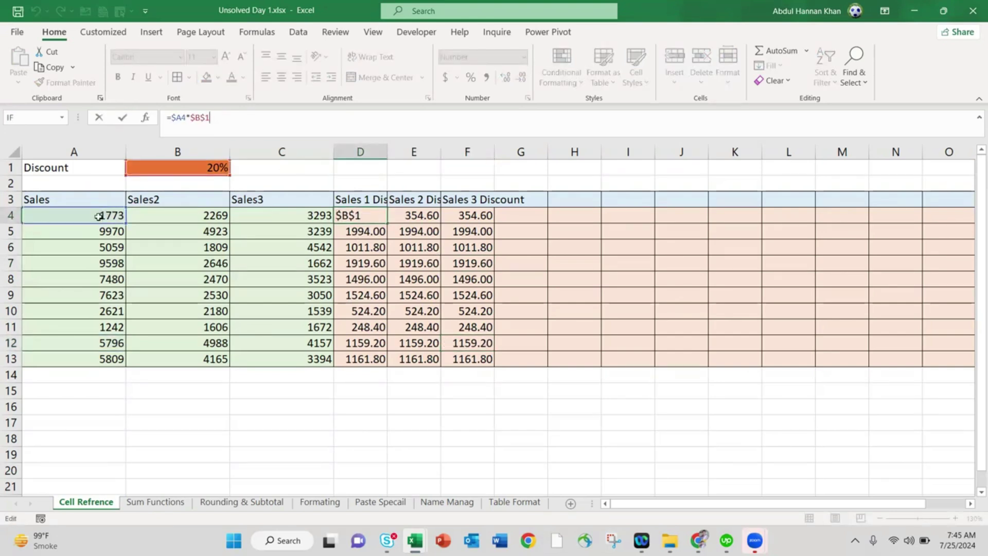
{"action": "left_click", "coordinate": [175, 118]}
{"action": "key", "text": "BackSpace"}
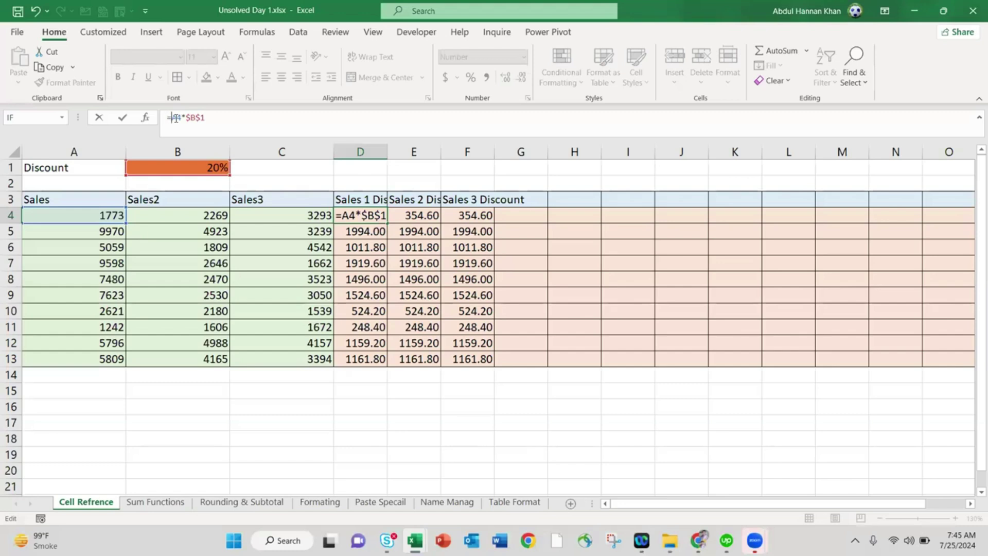
{"action": "key", "text": "Return"}
{"action": "key", "text": "Up"}
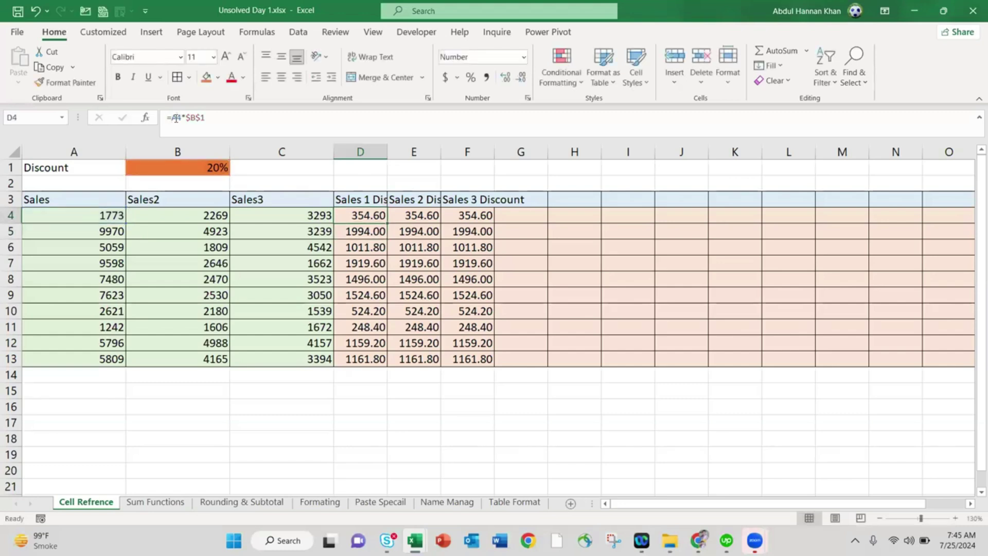
Copy the D4 formula with the unlocked sales reference across all three discount columns, filling D4:F13
{"action": "key", "text": "ctrl+c"}
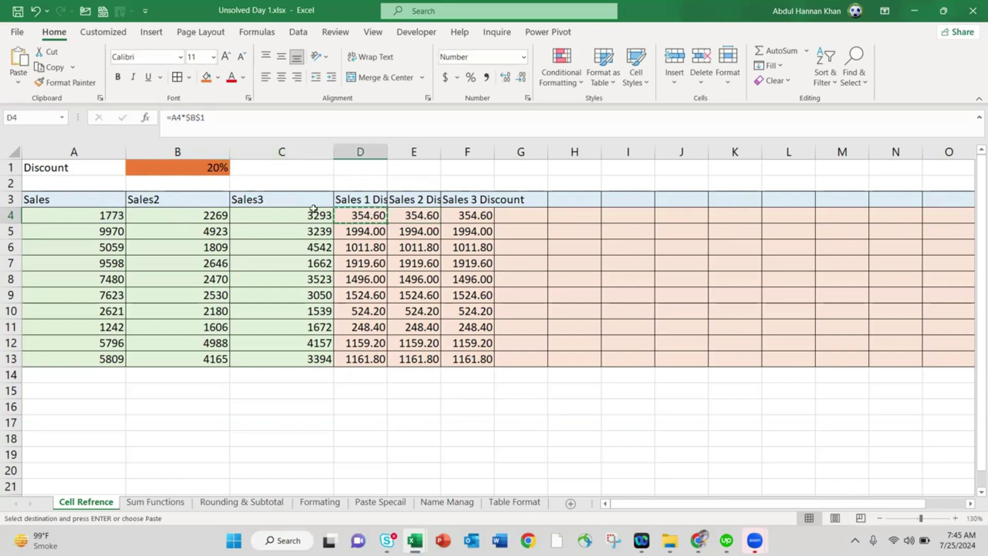
{"action": "key", "text": "shift+Right"}
{"action": "key", "text": "shift+Right"}
{"action": "key", "text": "ctrl+v"}
{"action": "key", "text": "shift+Down"}
{"action": "key", "text": "ctrl+v"}
{"action": "key", "text": "shift+Down"}
{"action": "key", "text": "shift+Down"}
{"action": "key", "text": "shift+Down"}
{"action": "key", "text": "shift+Down"}
{"action": "key", "text": "shift+Down"}
{"action": "key", "text": "shift+Down"}
{"action": "key", "text": "shift+Down"}
{"action": "key", "text": "shift+Down"}
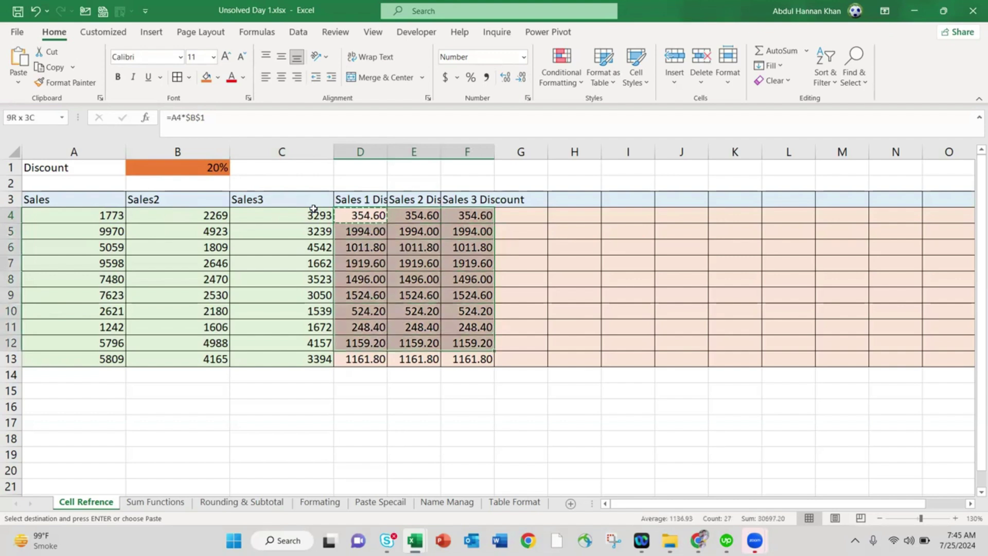
{"action": "key", "text": "ctrl+v"}
{"action": "key", "text": "Escape"}
Examine the Sales 2 Discount formulas, checking which cells the E10 formula refers to
{"action": "key", "text": "Right"}
{"action": "key", "text": "Down"}
{"action": "key", "text": "Down"}
{"action": "key", "text": "Down"}
{"action": "key", "text": "Down"}
{"action": "key", "text": "Down"}
{"action": "key", "text": "Down"}
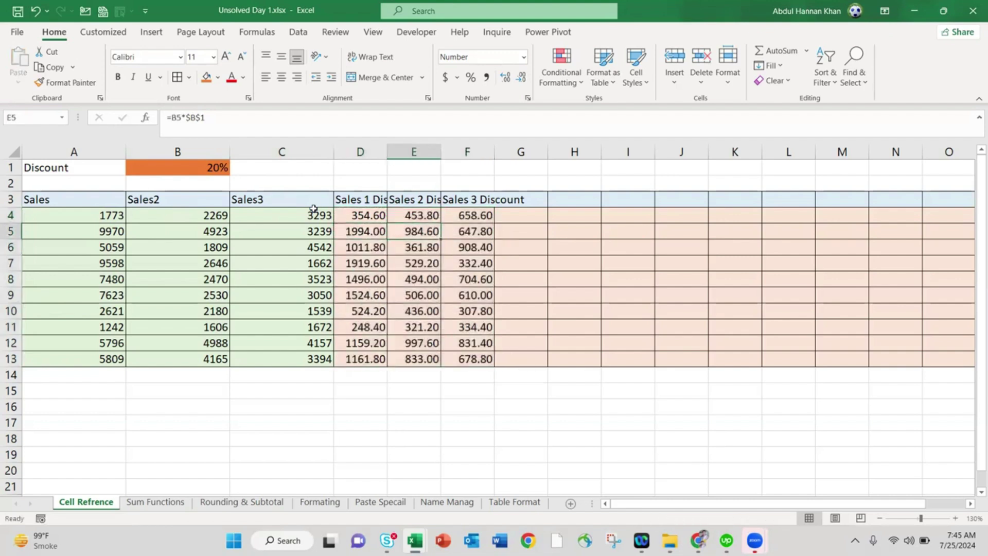
{"action": "key", "text": "F2"}
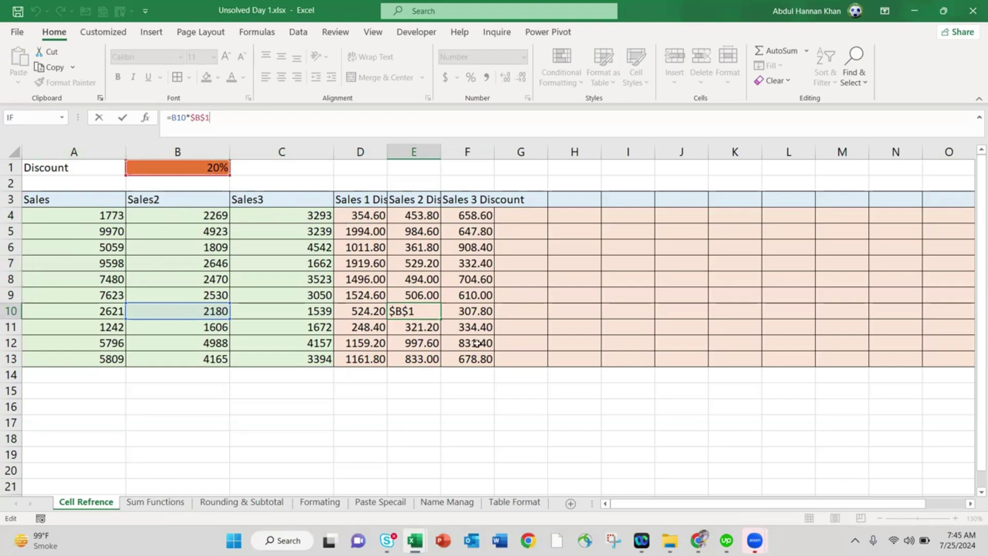
{"action": "key", "text": "ctrl+Return"}
{"action": "key", "text": "Up"}
{"action": "key", "text": "Up"}
{"action": "key", "text": "Up"}
{"action": "key", "text": "Up"}
{"action": "key", "text": "Up"}
{"action": "key", "text": "Up"}
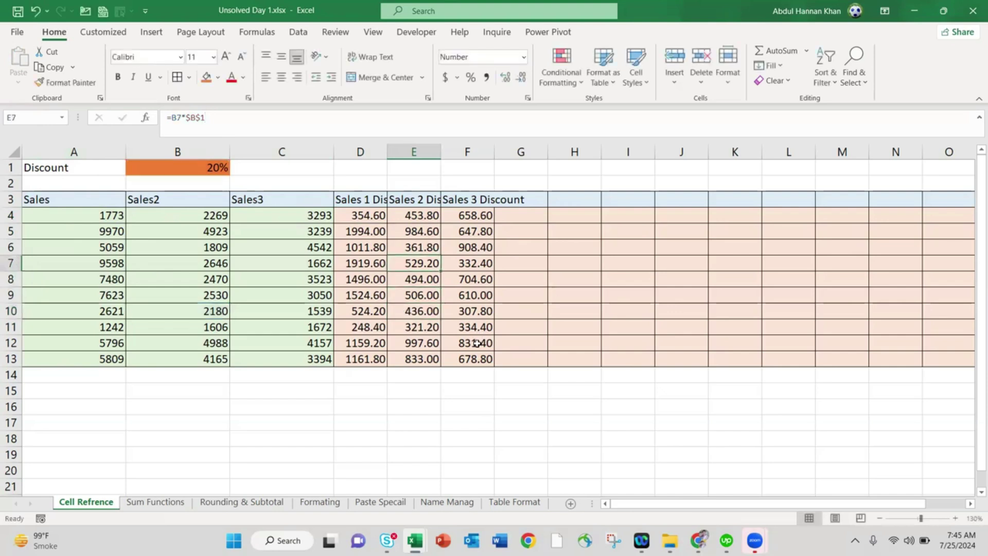
{"action": "key", "text": "Left"}
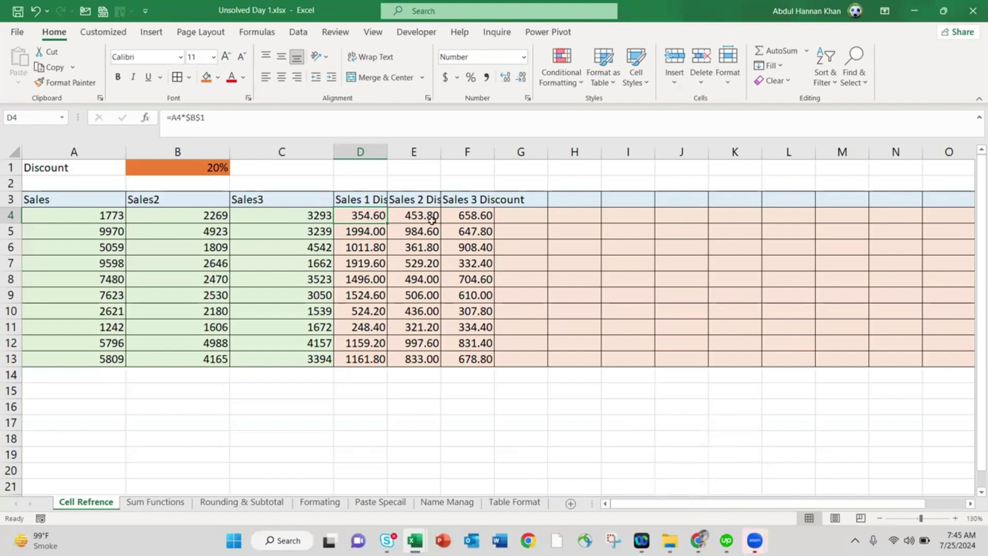
Widen columns D to F together so the three discount headings fit in their cells
{"action": "left_click_drag", "start_coordinate": [370, 151], "coordinate": [471, 154]}
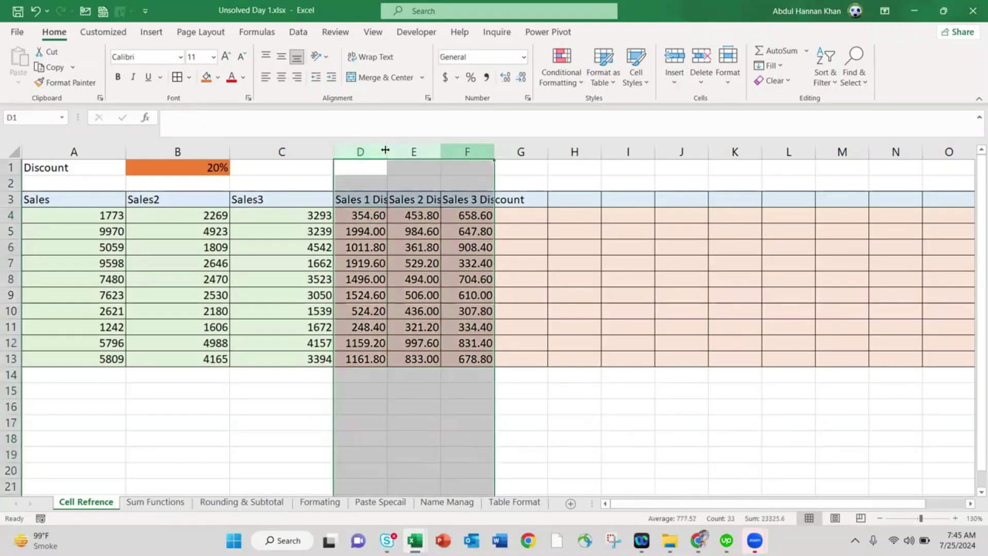
{"action": "left_click_drag", "start_coordinate": [387, 155], "coordinate": [439, 156]}
{"action": "left_click", "coordinate": [573, 280]}
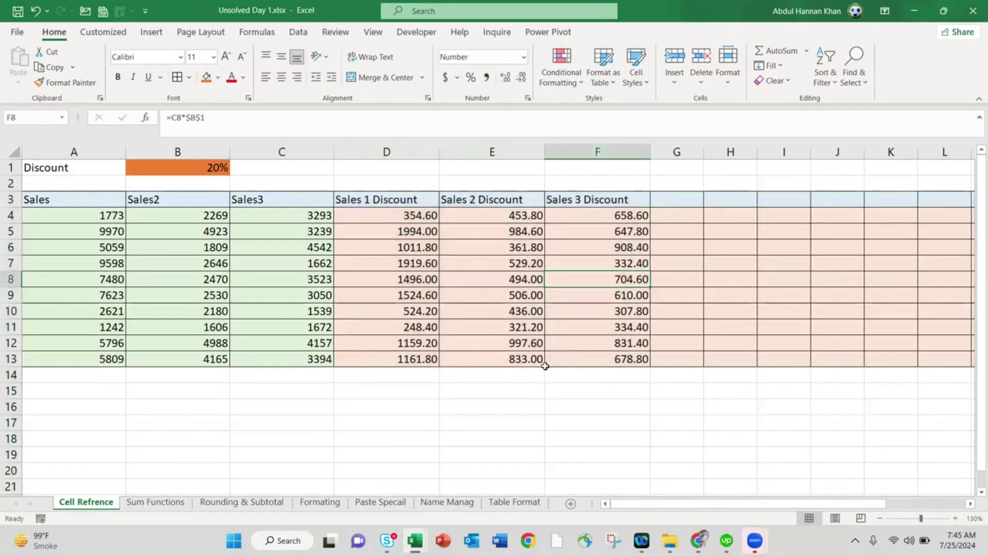
Check the discount rate in B1, and inspect the $B$1 reference in the Sales 1 Discount formula in D10
{"action": "left_click", "coordinate": [166, 168]}
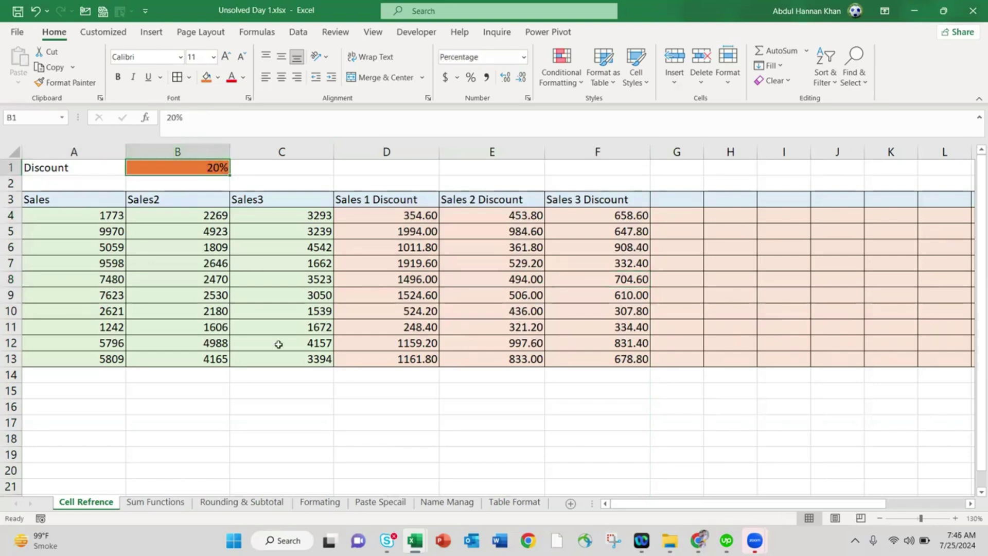
{"action": "left_click", "coordinate": [300, 397]}
{"action": "left_click", "coordinate": [415, 237]}
{"action": "key", "text": "Down"}
{"action": "key", "text": "Down"}
{"action": "key", "text": "Down"}
{"action": "key", "text": "Down"}
{"action": "key", "text": "Down"}
{"action": "left_click", "coordinate": [194, 117]}
{"action": "double_click", "coordinate": [192, 118]}
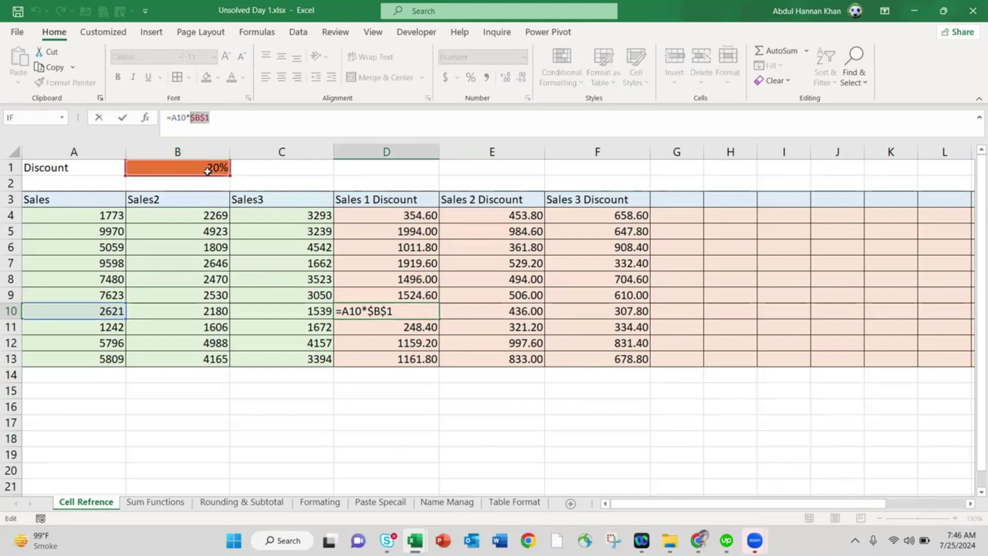
{"action": "key", "text": "ctrl+Return"}
Inspect the cells referenced by the Sales 3 Discount formula in F11
{"action": "key", "text": "Right"}
{"action": "key", "text": "Right"}
{"action": "key", "text": "Down"}
{"action": "key", "text": "F2"}
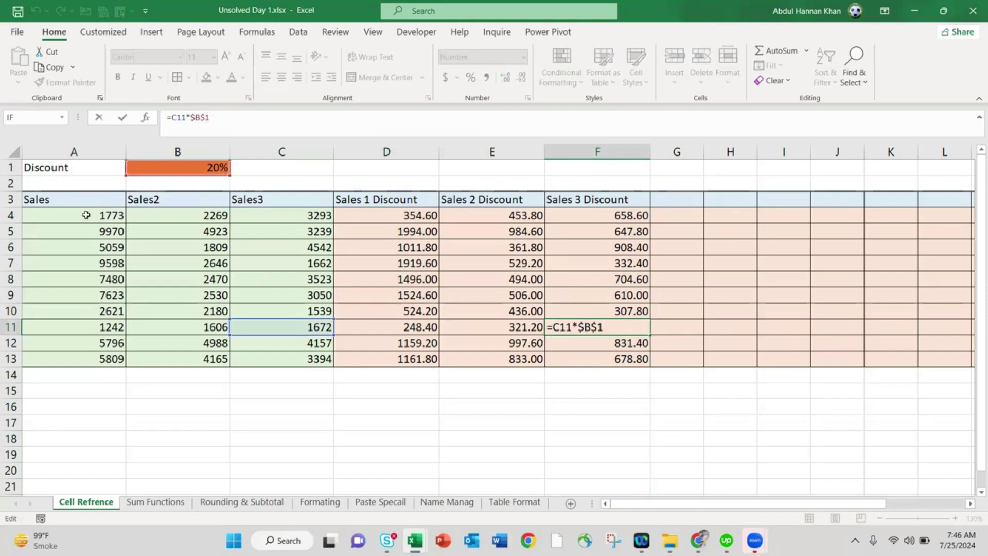
{"action": "key", "text": "ctrl+Return"}
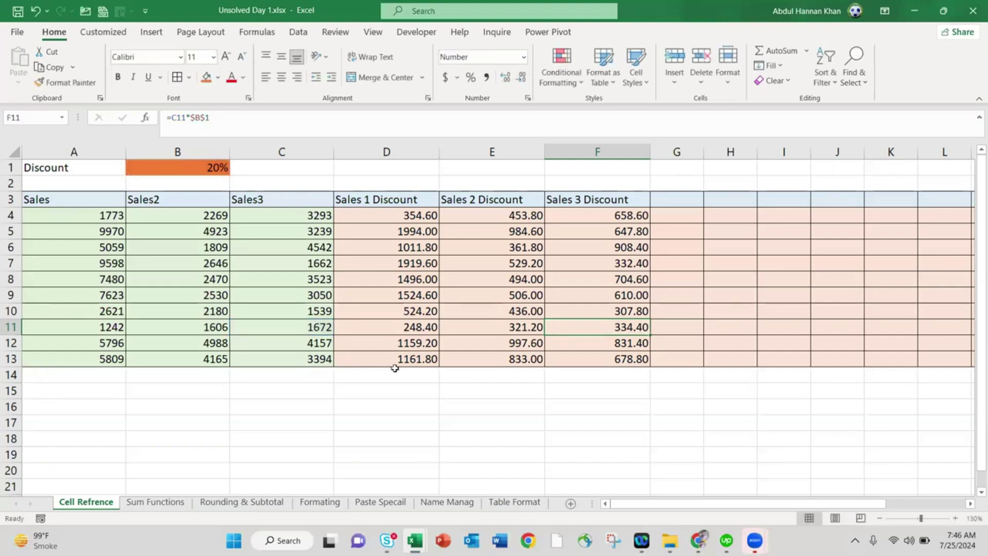
Highlight the sales amounts in A4:C13 and the discount results in D4:F13 for comparison
{"action": "left_click_drag", "start_coordinate": [90, 216], "coordinate": [294, 353]}
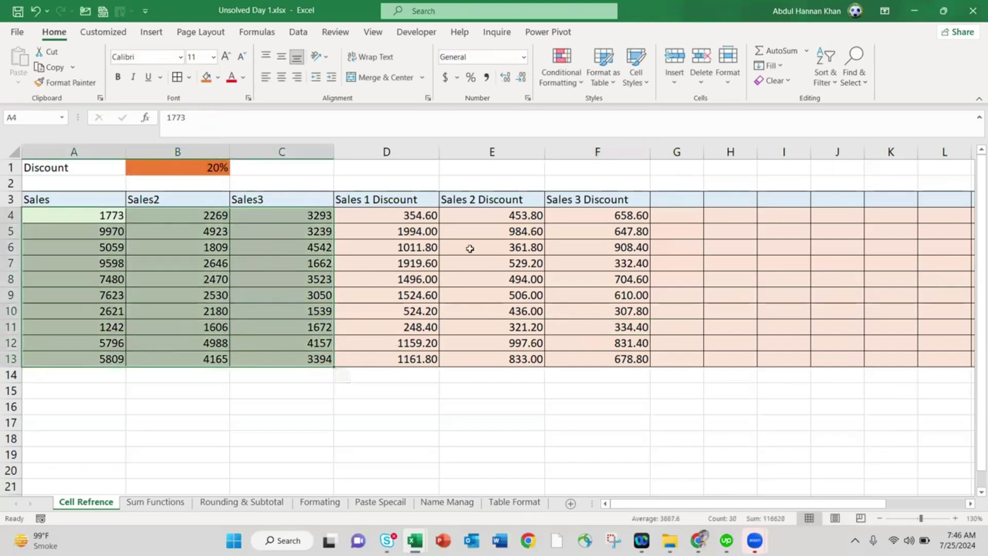
{"action": "left_click_drag", "start_coordinate": [391, 215], "coordinate": [626, 355]}
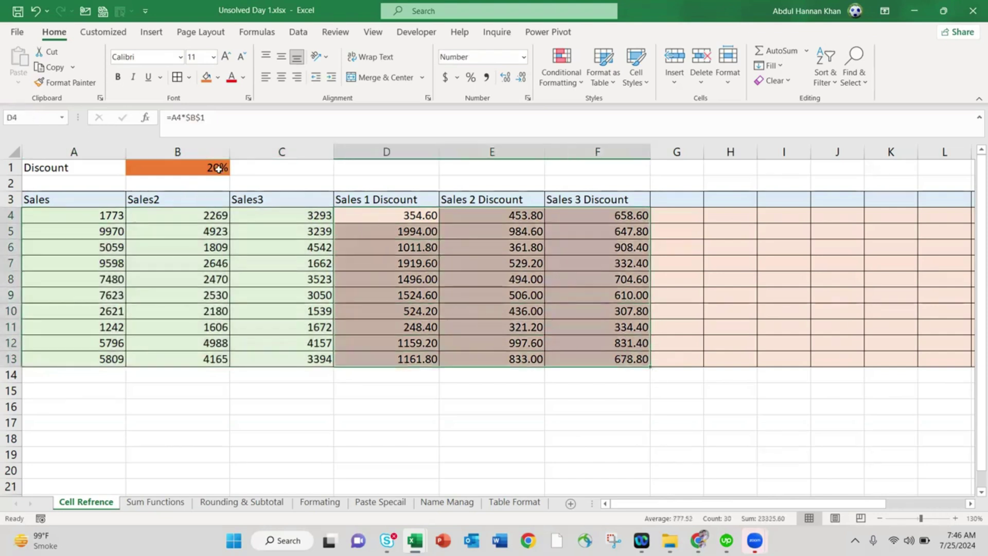
{"action": "left_click", "coordinate": [476, 282]}
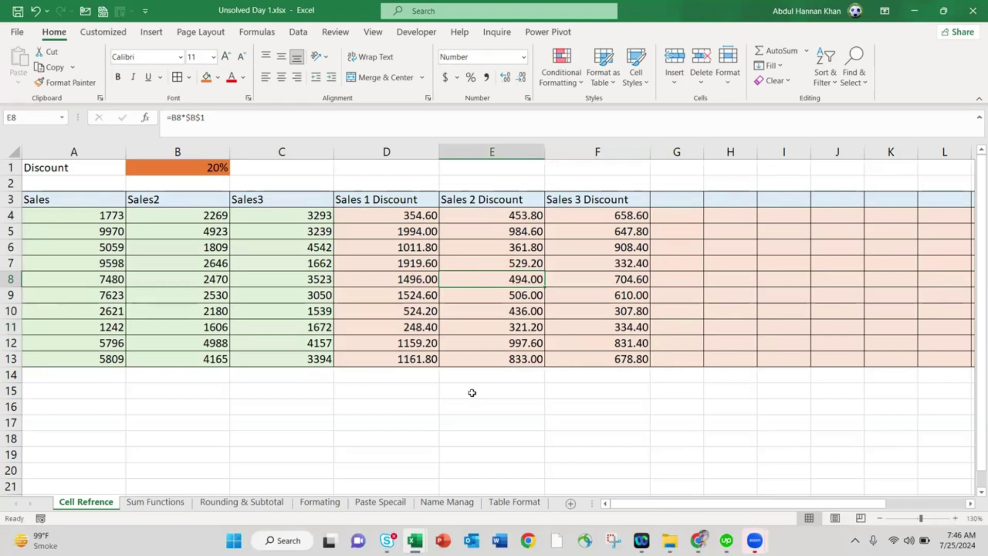
Examine the $B$1 reference in the D4 formula and compare it with the formulas in E8 and F10
{"action": "left_click", "coordinate": [390, 211]}
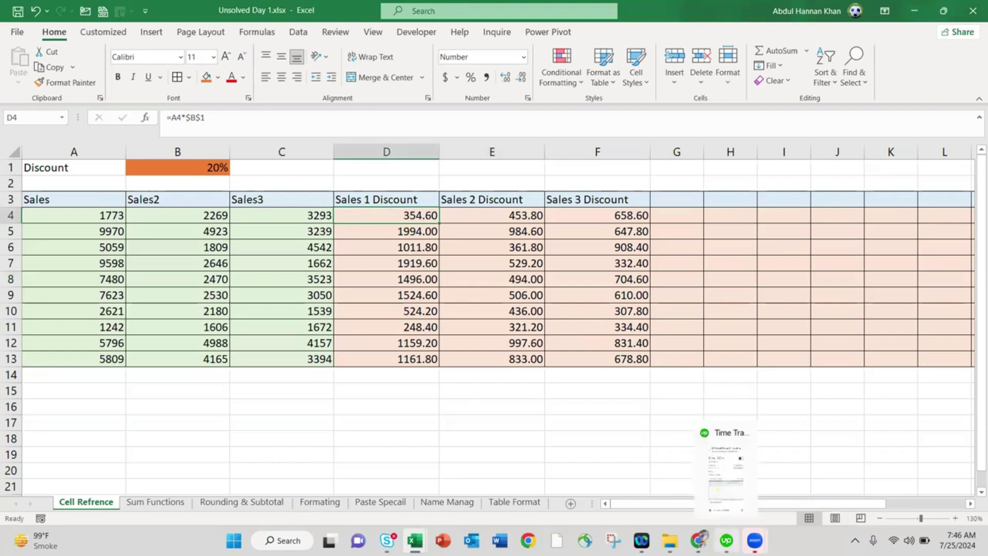
{"action": "left_click", "coordinate": [726, 540]}
{"action": "left_click", "coordinate": [290, 161]}
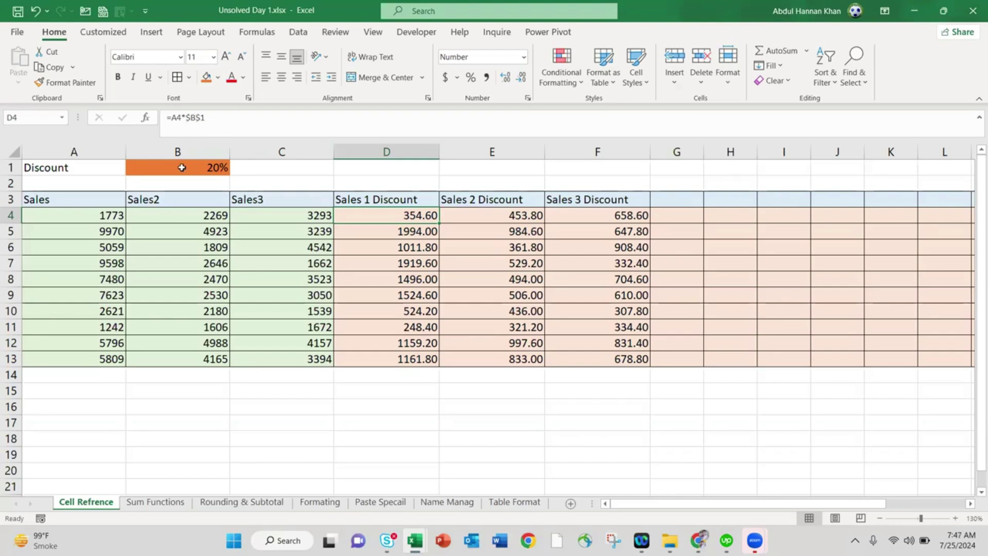
{"action": "double_click", "coordinate": [203, 117]}
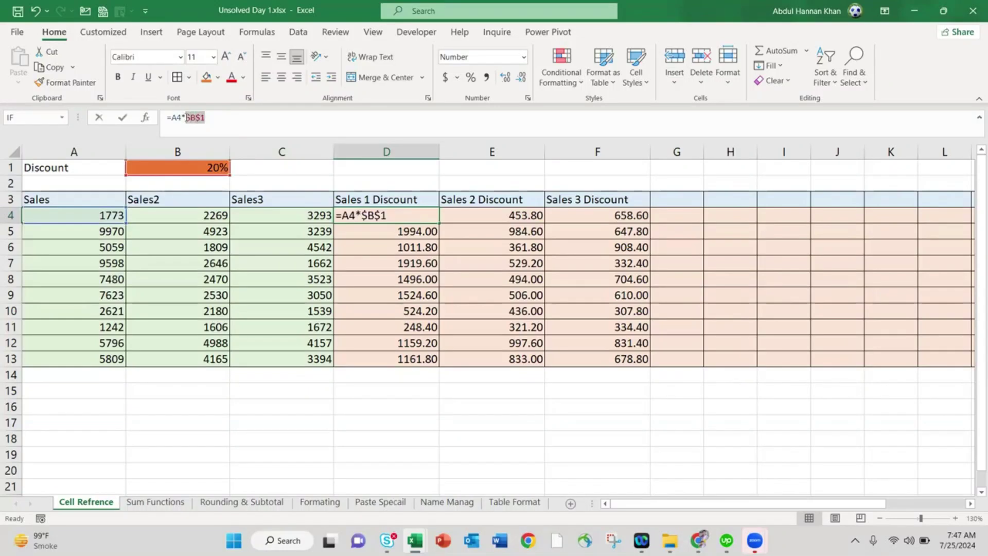
{"action": "key", "text": "Return"}
{"action": "left_click", "coordinate": [519, 282]}
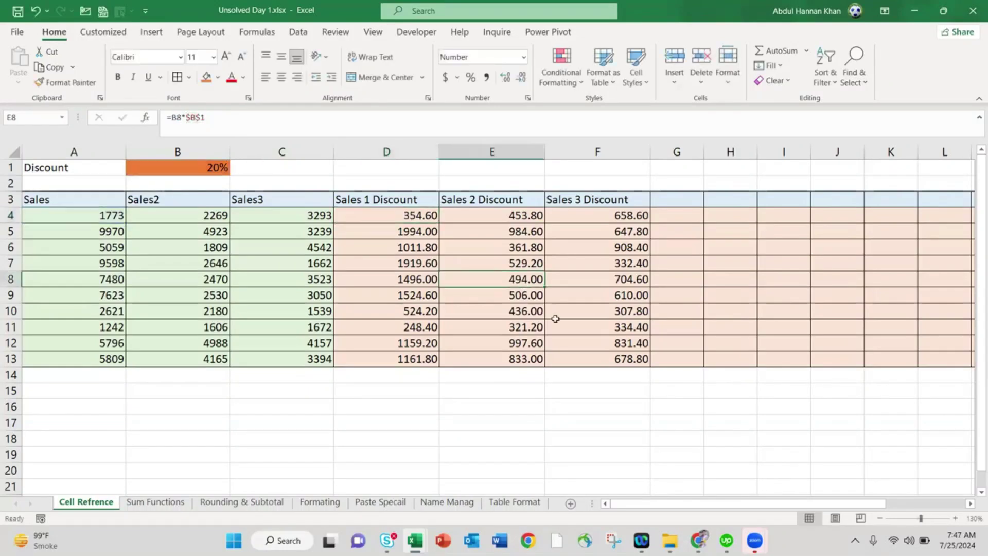
{"action": "left_click", "coordinate": [599, 316]}
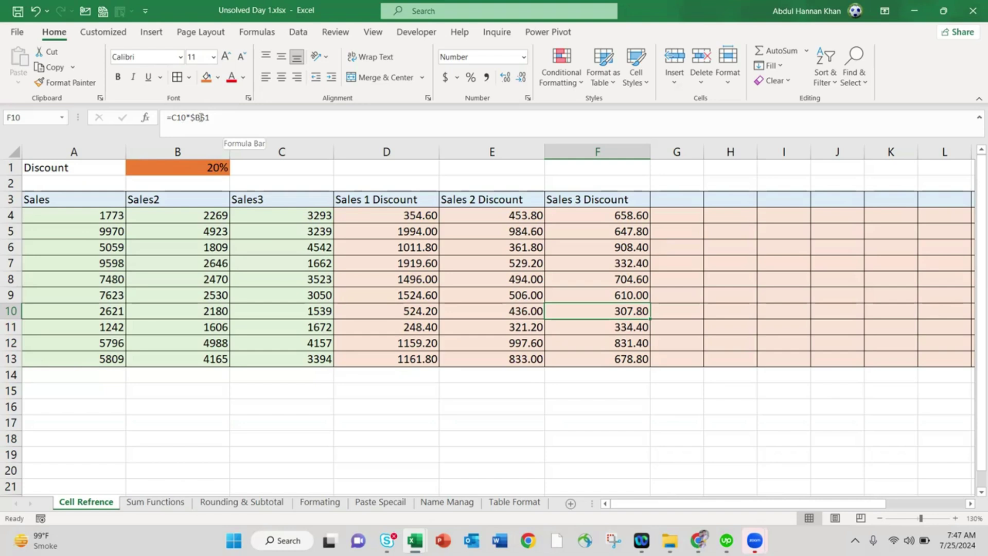
Review the rate cell B1 and the formulas in D5 and F9 that use it
{"action": "left_click", "coordinate": [191, 169]}
{"action": "double_click", "coordinate": [221, 170]}
{"action": "key", "text": "Escape"}
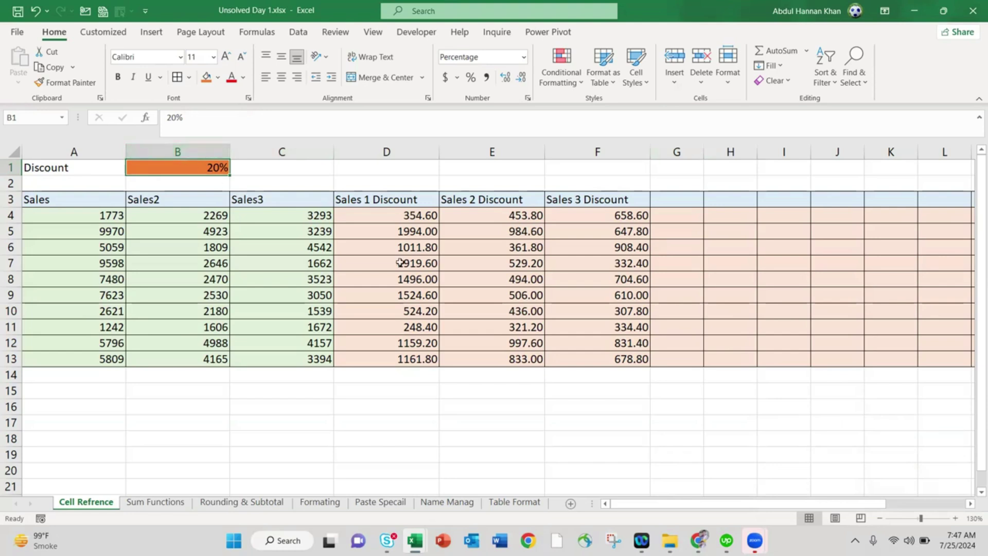
{"action": "left_click", "coordinate": [421, 231]}
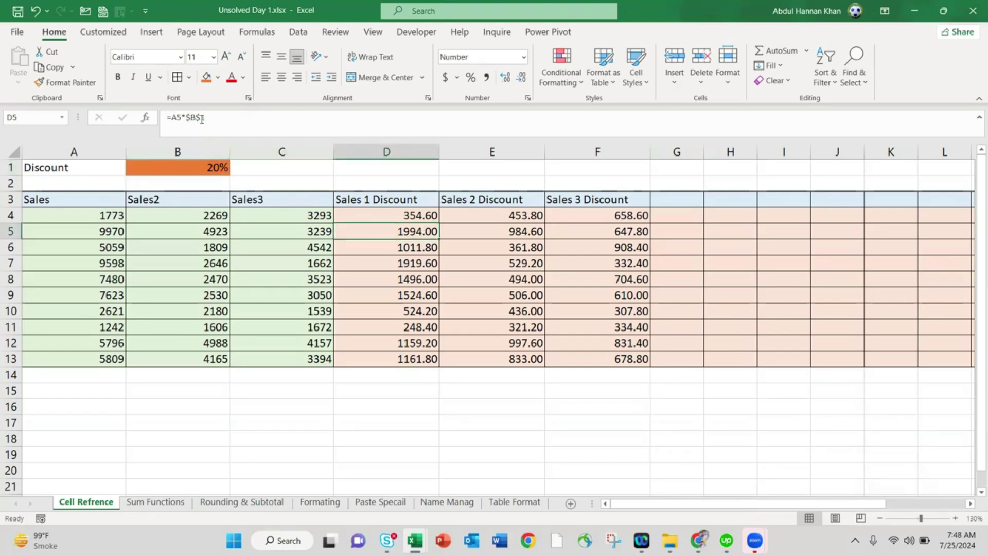
{"action": "left_click", "coordinate": [581, 294]}
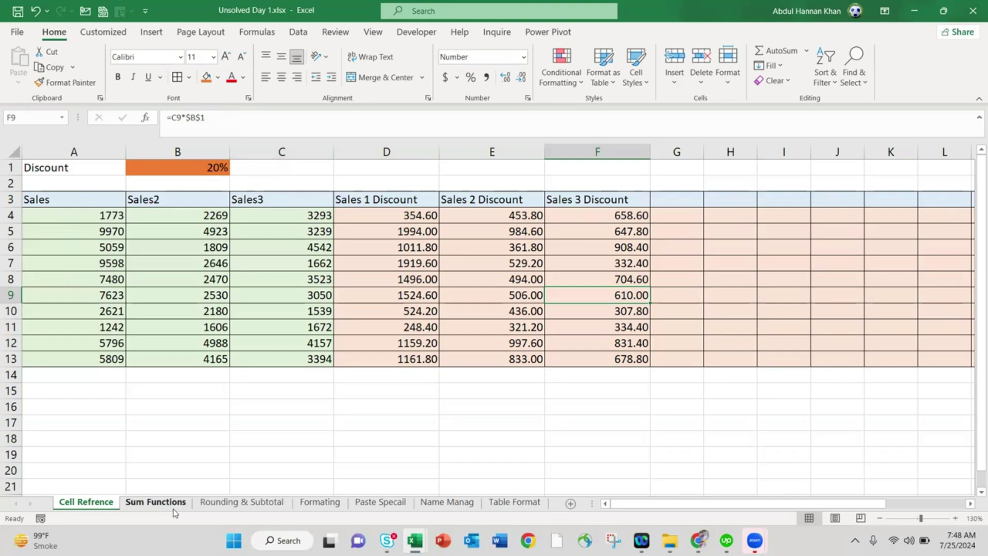
Show the Sum Functions sheet, and open Task 1.xlsx from the Training Day 1 folder in File Explorer
{"action": "left_click", "coordinate": [156, 503]}
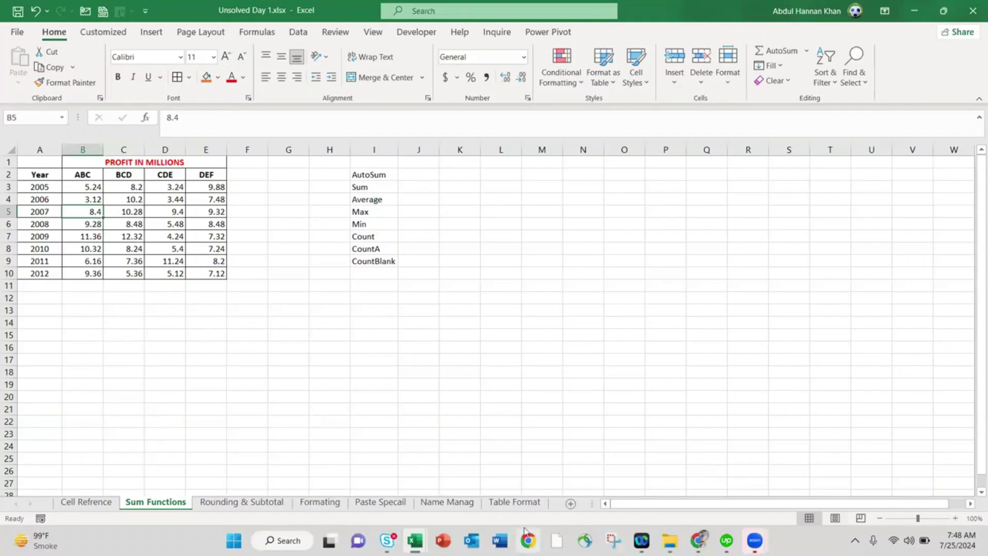
{"action": "mouse_move", "coordinate": [670, 541]}
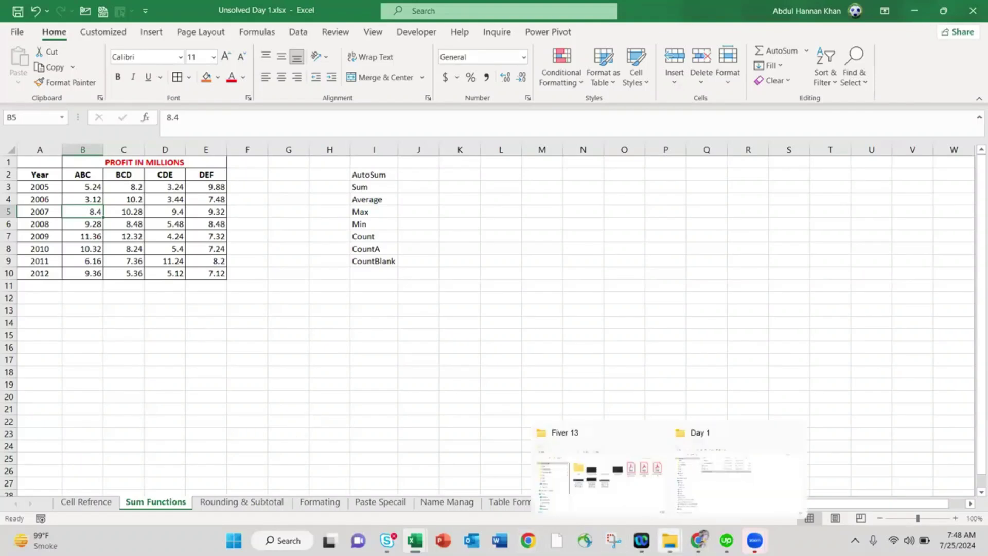
{"action": "left_click", "coordinate": [738, 479]}
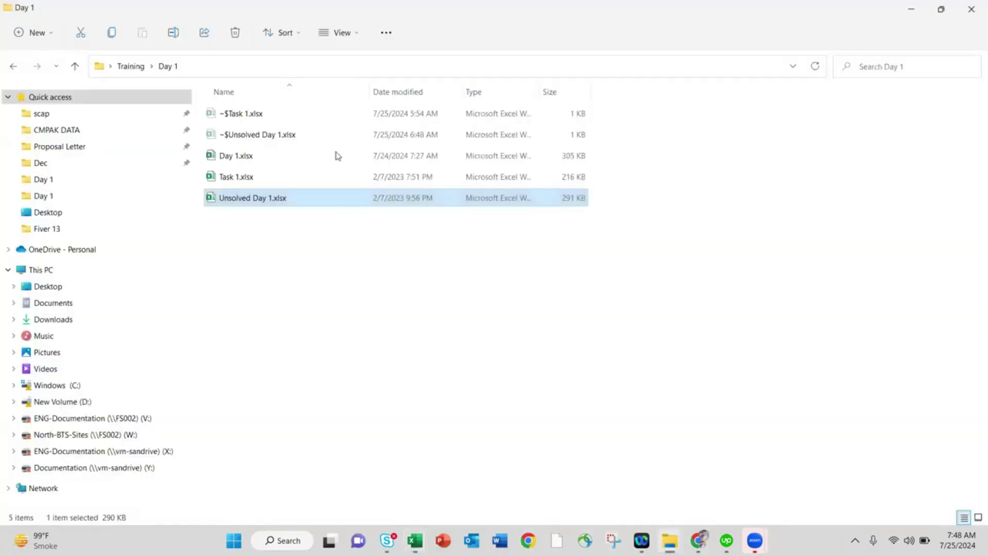
{"action": "double_click", "coordinate": [285, 178]}
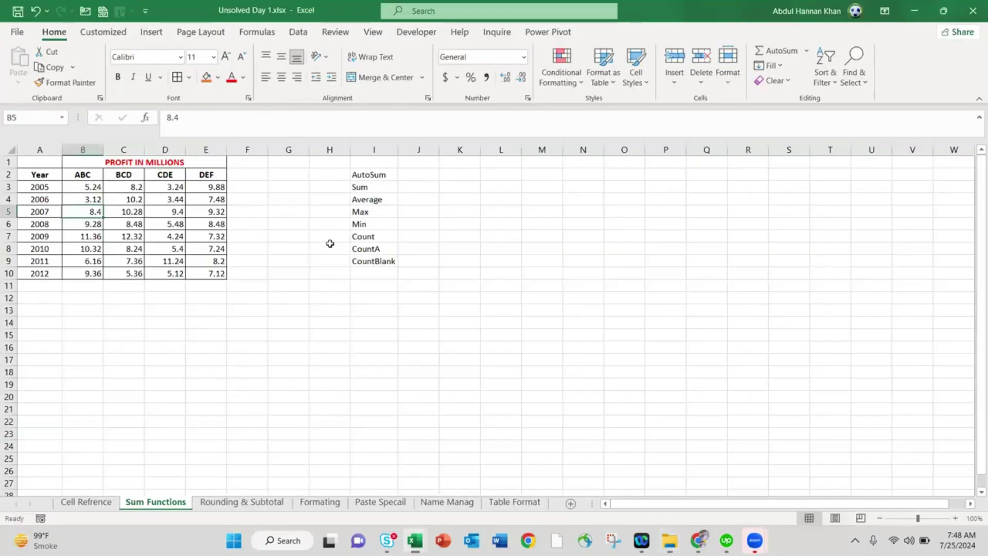
{"action": "left_click", "coordinate": [316, 332]}
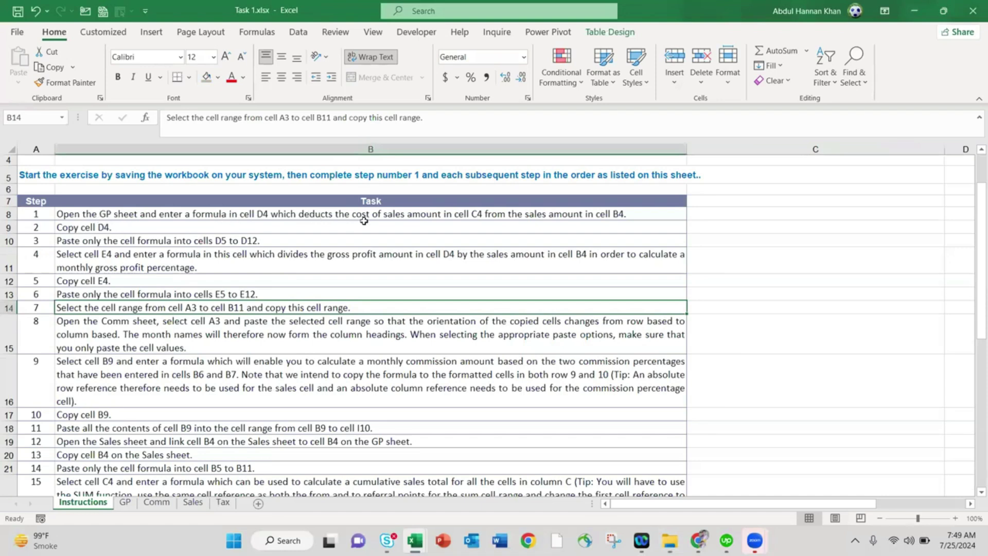
Look over the GP and Comm sheets of the task workbook, including cell E4 on GP, and return to Instructions
{"action": "left_click", "coordinate": [125, 502]}
{"action": "left_click", "coordinate": [329, 210]}
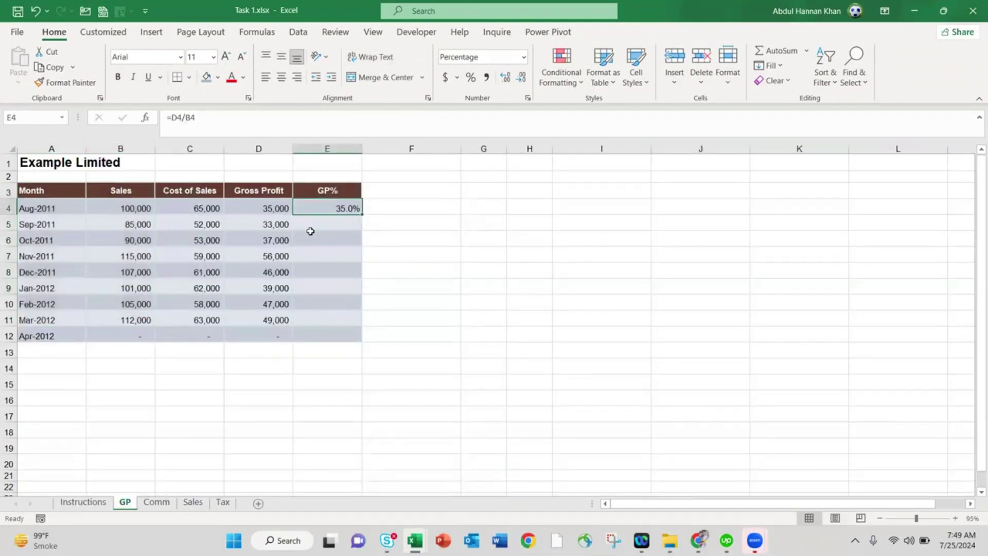
{"action": "left_click", "coordinate": [156, 503]}
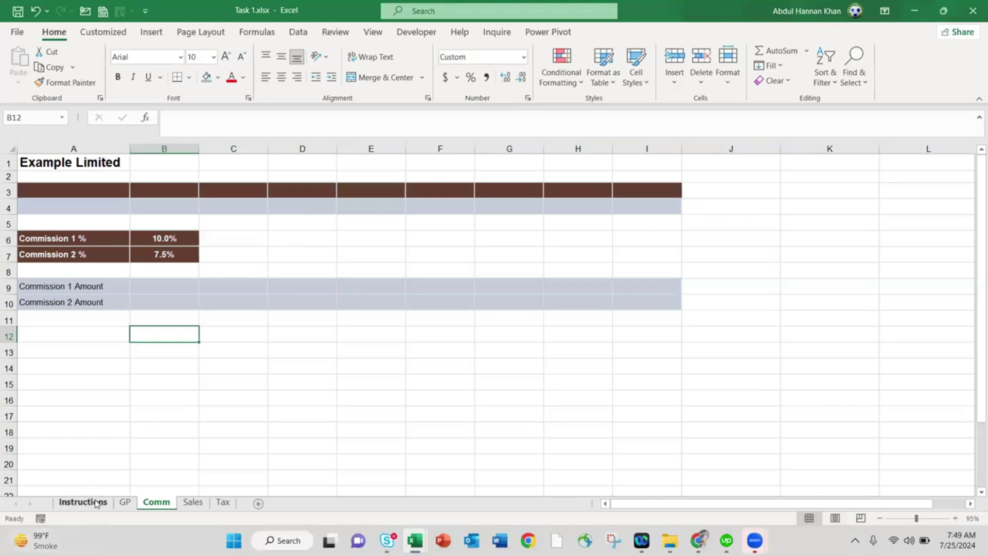
{"action": "left_click", "coordinate": [83, 502]}
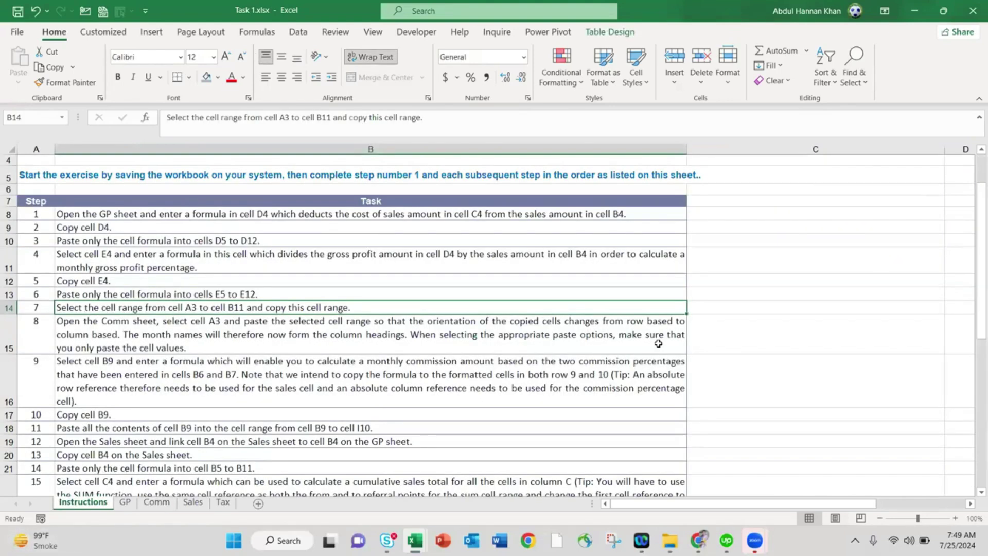
Switch back to Unsolved Day 1.xlsx and look through the Rounding & Subtotal, Formating and Paste Specail sheets
{"action": "key", "text": "alt+Tab"}
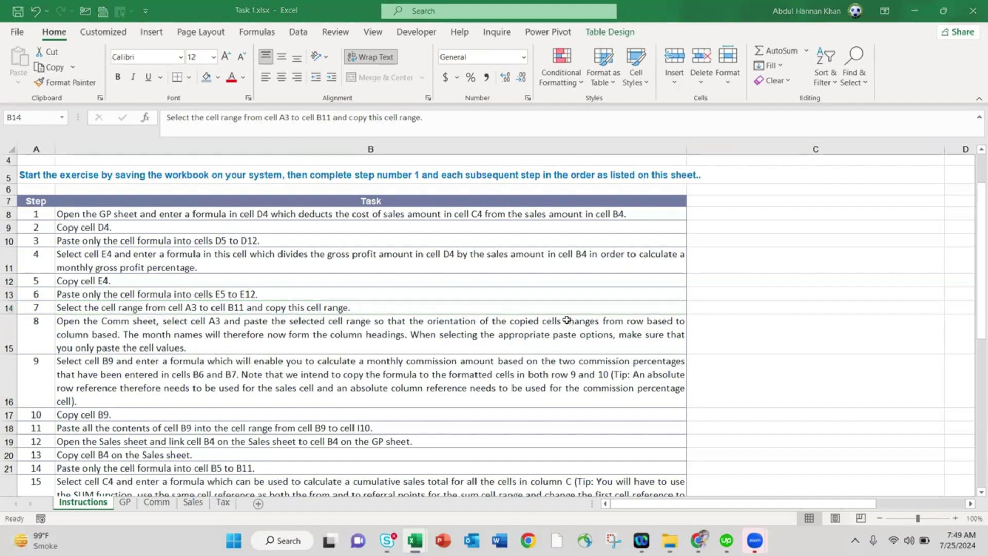
{"action": "key", "text": "alt+Tab"}
{"action": "key", "text": "alt+Tab"}
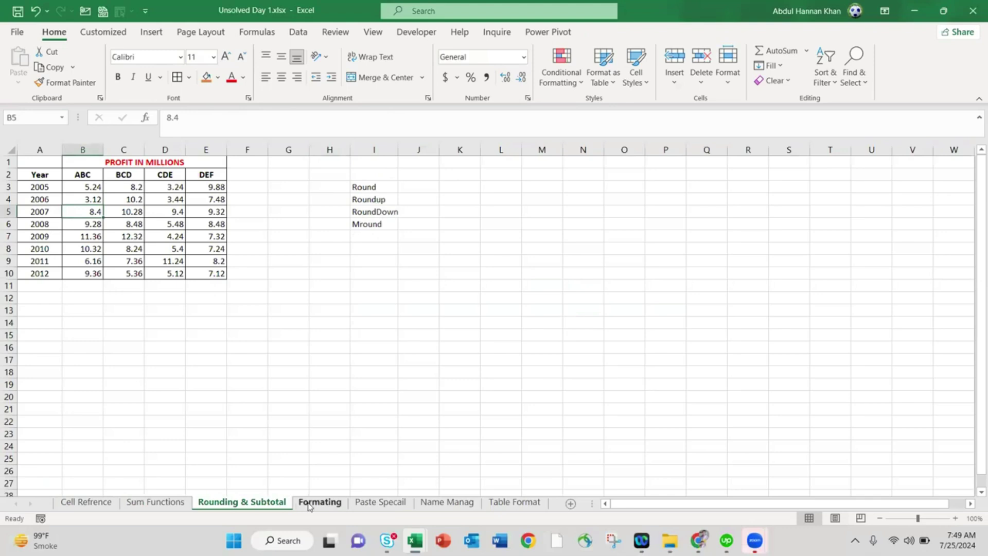
{"action": "left_click", "coordinate": [325, 503]}
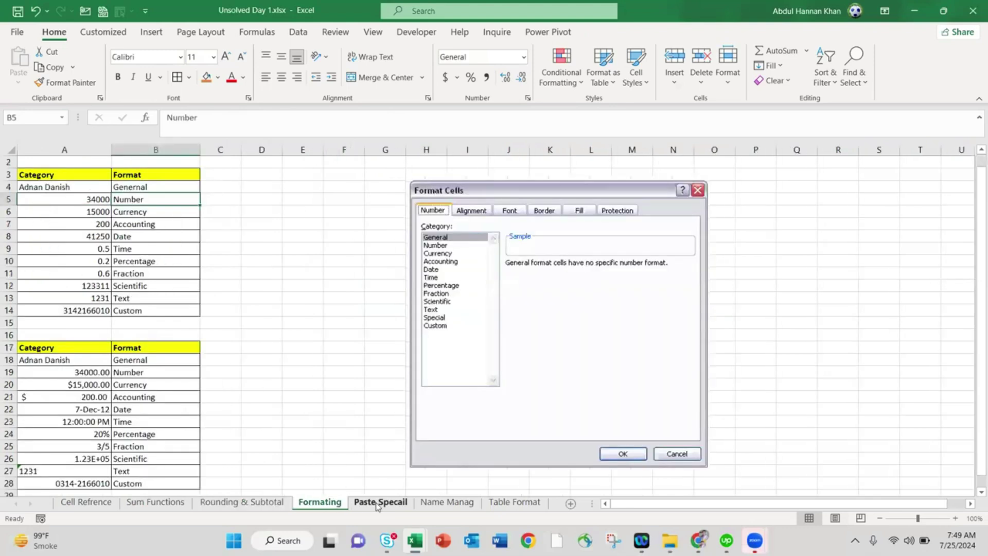
{"action": "left_click", "coordinate": [379, 504]}
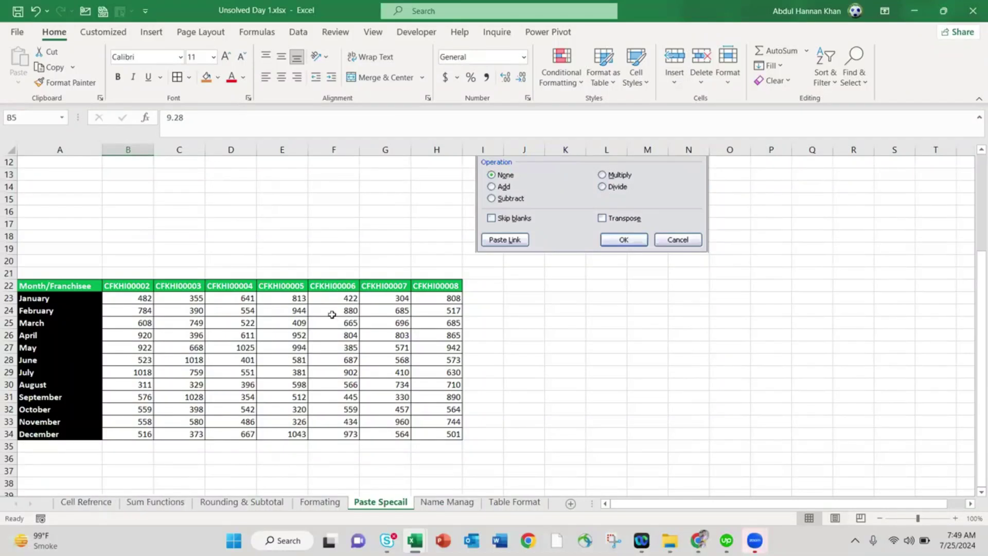
Examine the Month/Franchisee table on the Paste Specail sheet, including its header row and the values in B23:H34
{"action": "scroll", "coordinate": [332, 314], "scroll_direction": "up", "scroll_amount": 2}
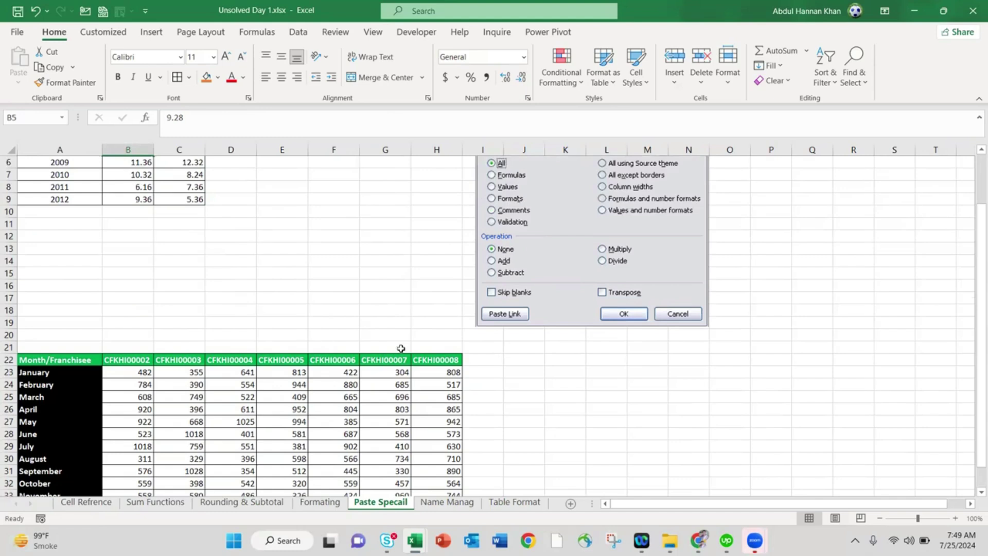
{"action": "scroll", "coordinate": [400, 349], "scroll_direction": "down", "scroll_amount": 2}
{"action": "left_click", "coordinate": [119, 287]}
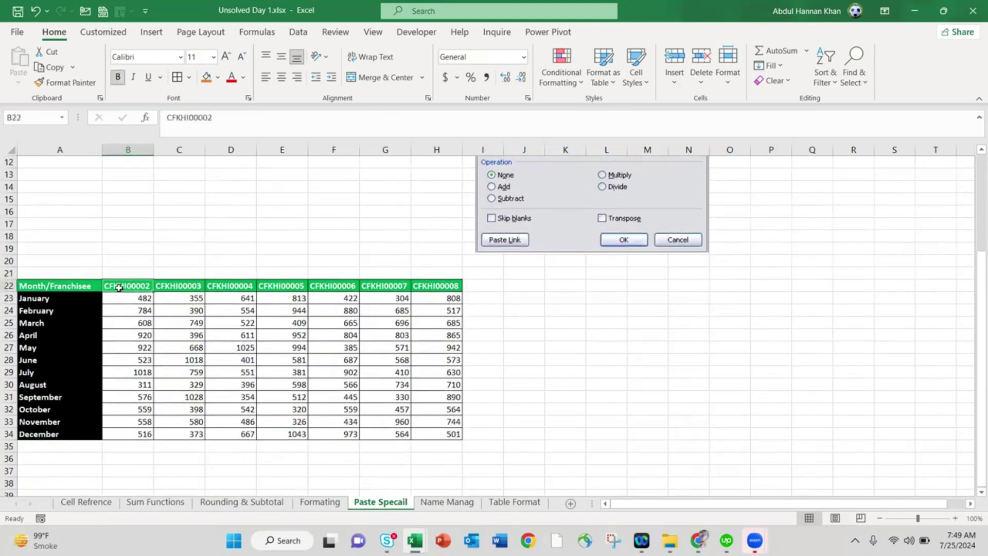
{"action": "left_click_drag", "start_coordinate": [125, 303], "coordinate": [203, 438]}
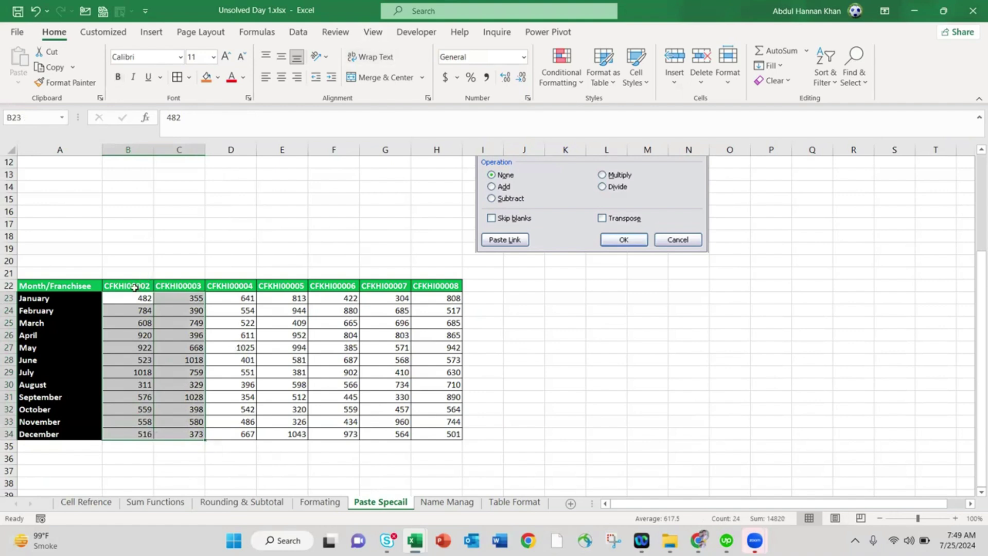
{"action": "left_click", "coordinate": [134, 288]}
{"action": "left_click_drag", "start_coordinate": [136, 300], "coordinate": [453, 435]}
{"action": "left_click", "coordinate": [187, 343]}
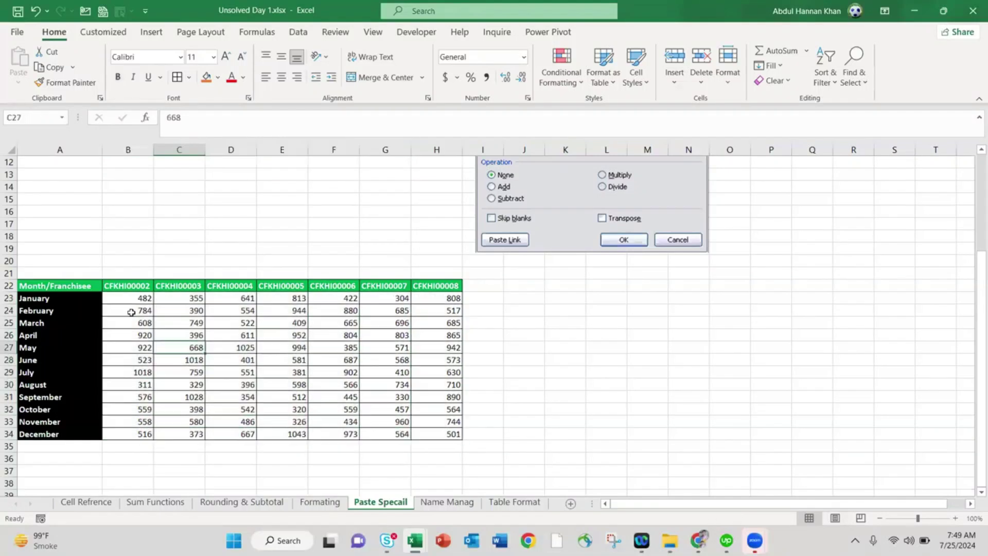
{"action": "left_click_drag", "start_coordinate": [129, 300], "coordinate": [225, 296]}
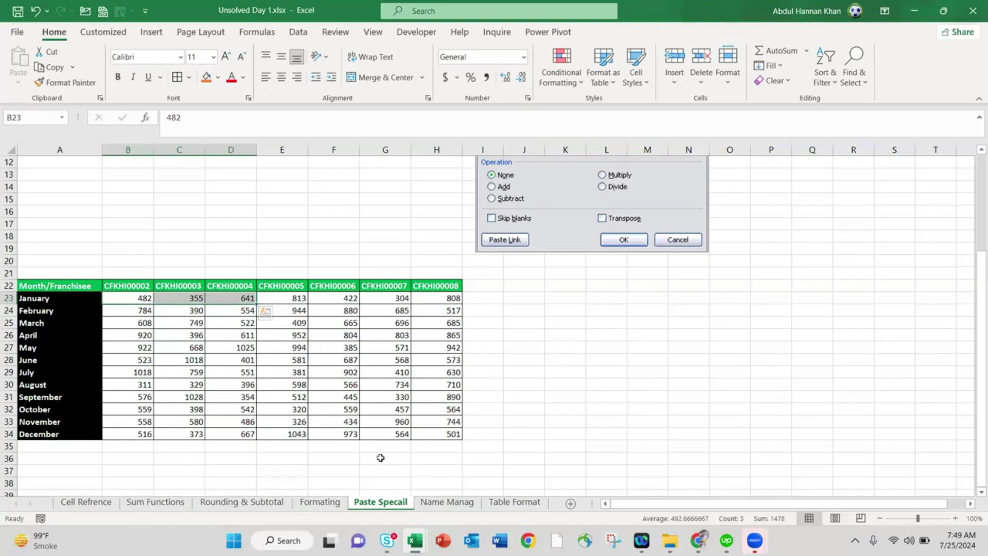
Show the Name Manag sheet and look over its employee list and the monthly franchisee values in B16:H27
{"action": "left_click", "coordinate": [438, 502]}
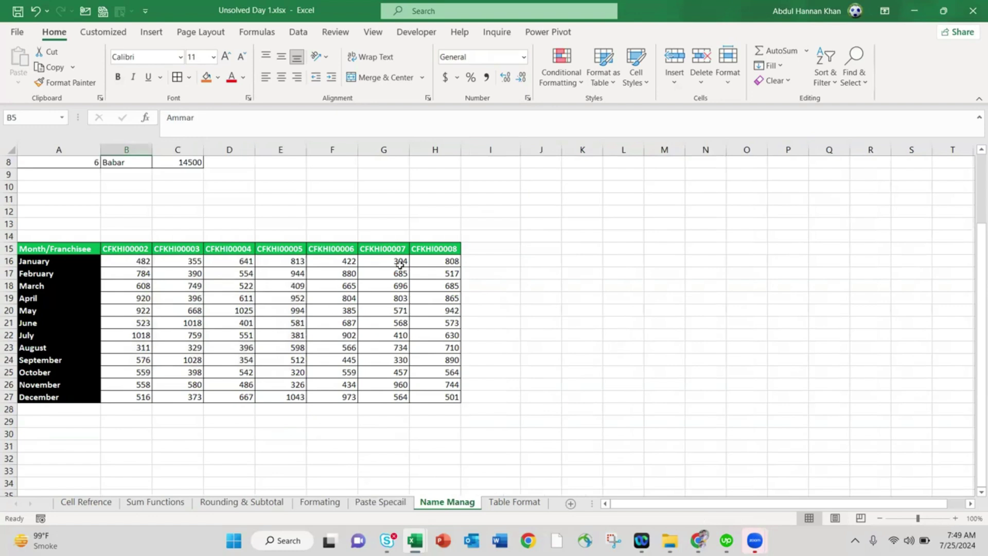
{"action": "scroll", "coordinate": [399, 265], "scroll_direction": "up", "scroll_amount": 3}
{"action": "scroll", "coordinate": [399, 264], "scroll_direction": "down", "scroll_amount": 1}
{"action": "left_click_drag", "start_coordinate": [144, 311], "coordinate": [438, 445]}
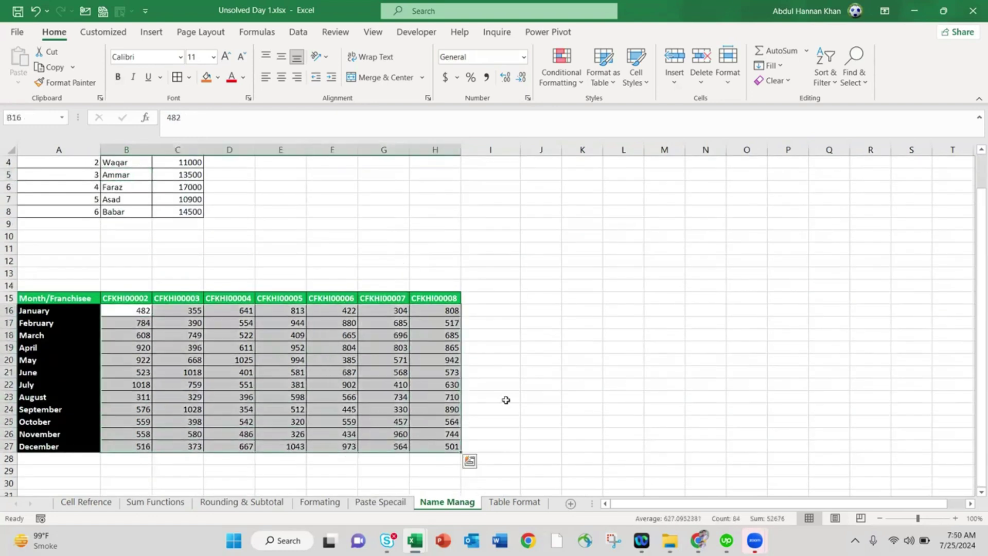
{"action": "left_click", "coordinate": [506, 399]}
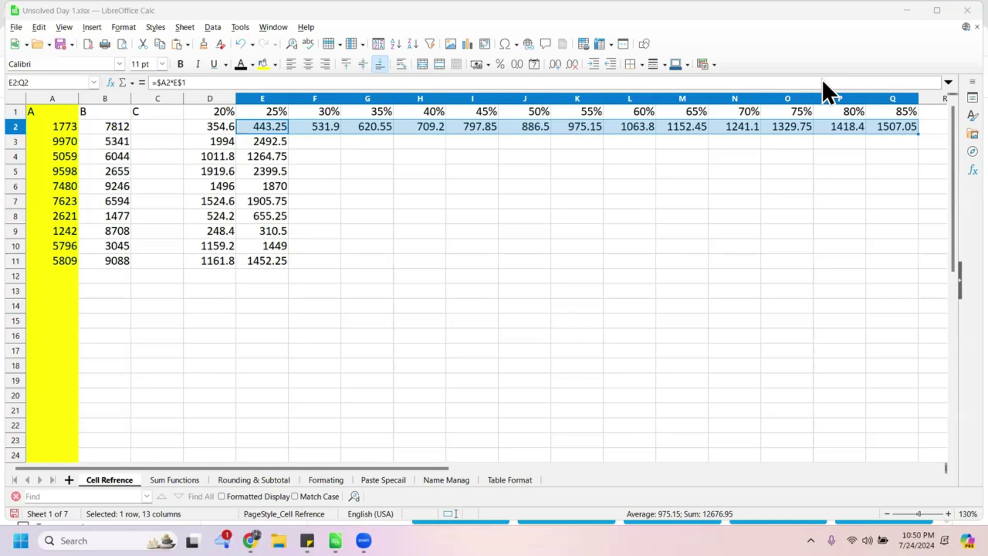
Show the Sum Functions sheet of the Unsolved Day 1.xlsx copy in LibreOffice Calc
{"action": "left_click", "coordinate": [178, 480]}
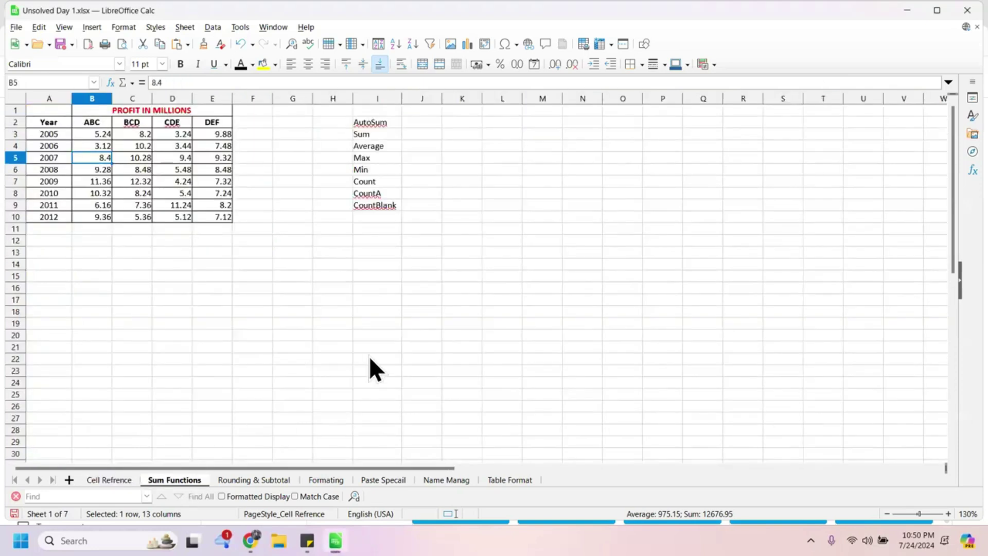
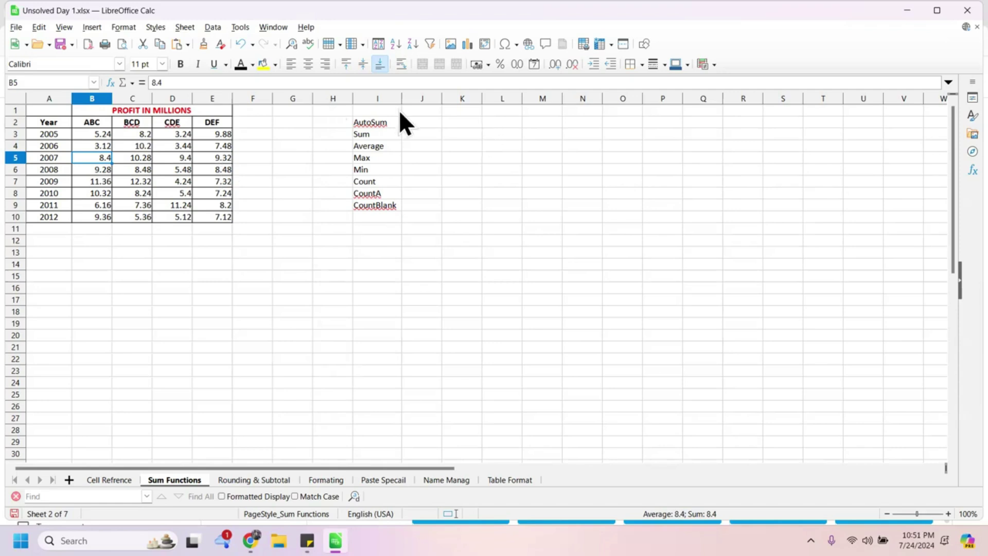
{"action": "left_click", "coordinate": [420, 123]}
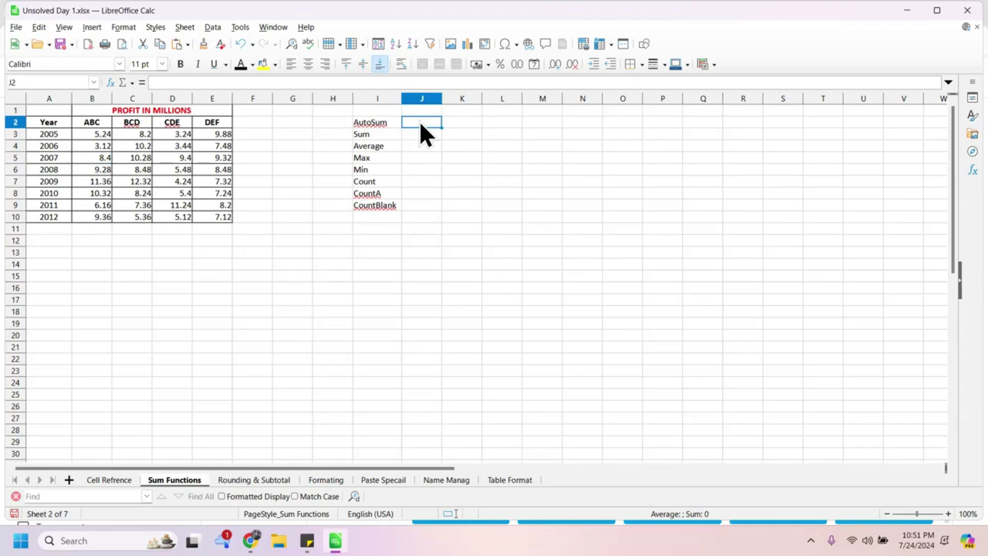
{"action": "type", "text": "="}
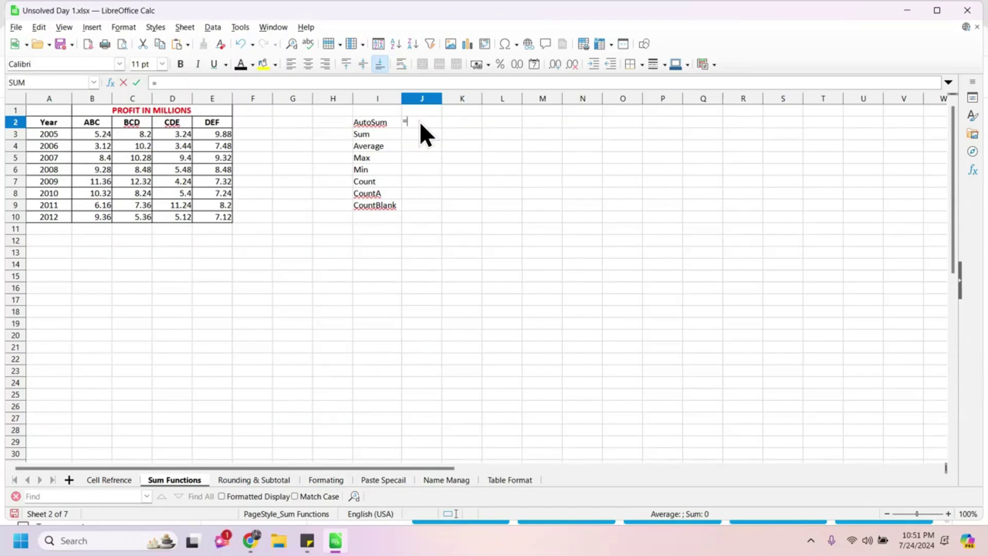
{"action": "key", "text": "BackSpace"}
Total the DEF column in E11 with AutoSum over E3:E10
{"action": "left_click", "coordinate": [215, 233]}
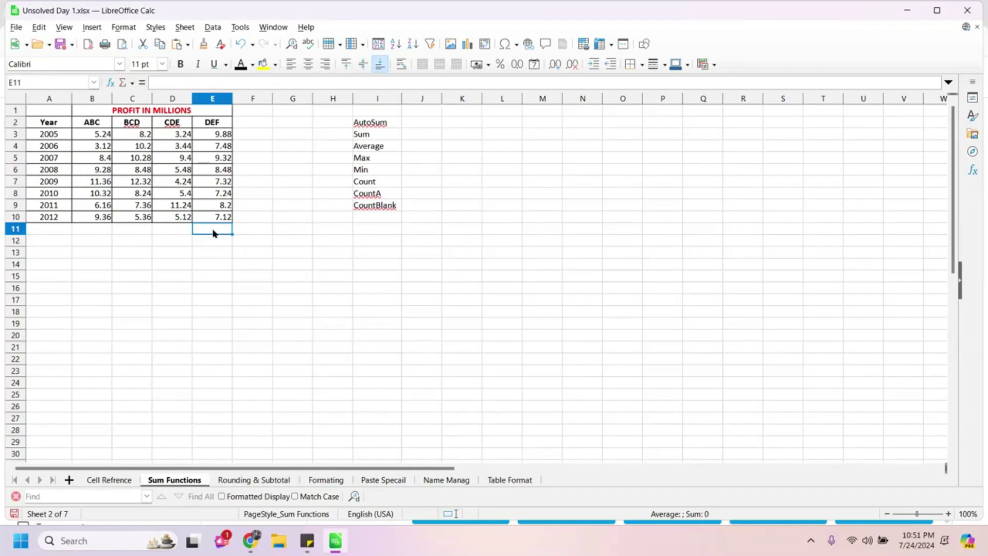
{"action": "key", "text": "alt+equal"}
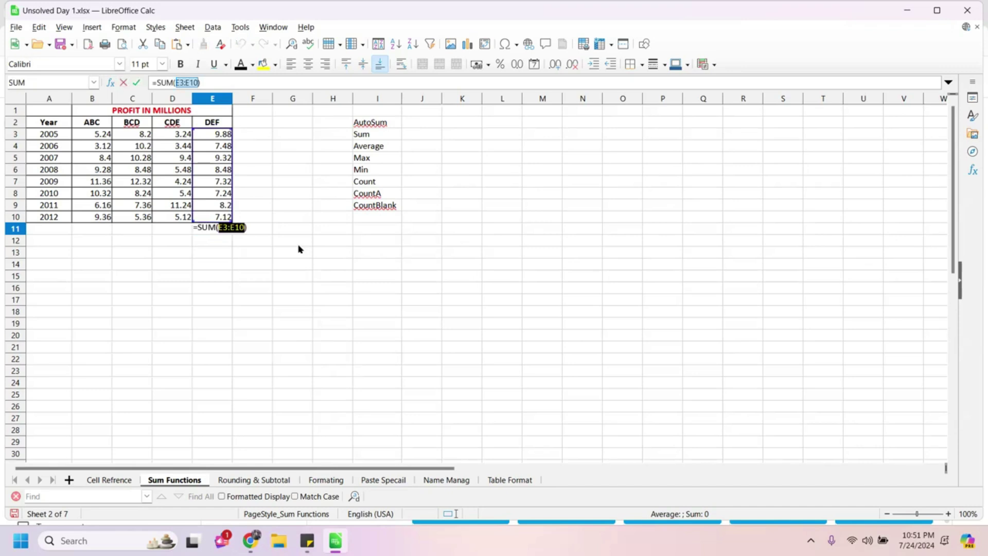
{"action": "key", "text": "Return"}
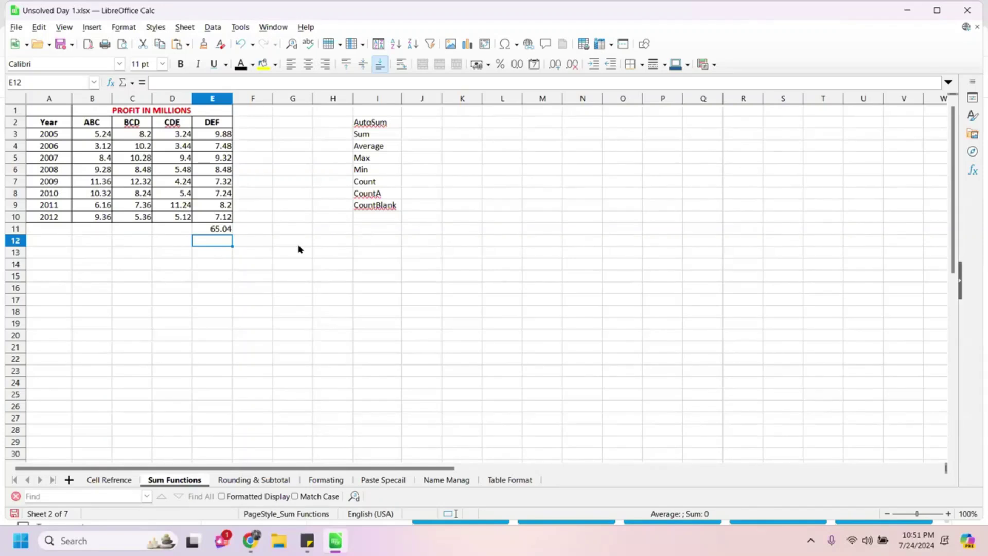
Try to total the CDE column in D11 with =sumD4:D10, and clear the cell
{"action": "left_click", "coordinate": [170, 230]}
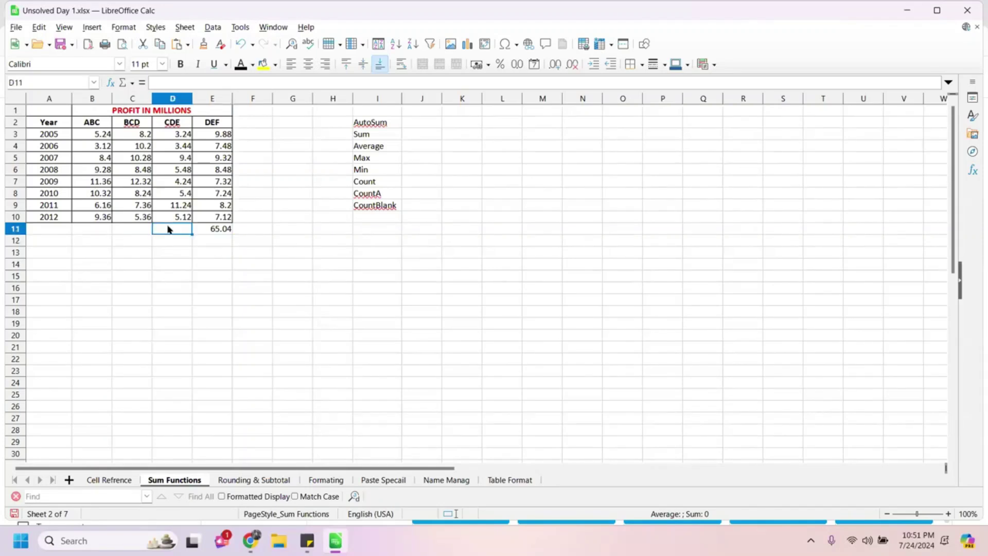
{"action": "type", "text": "=sum"}
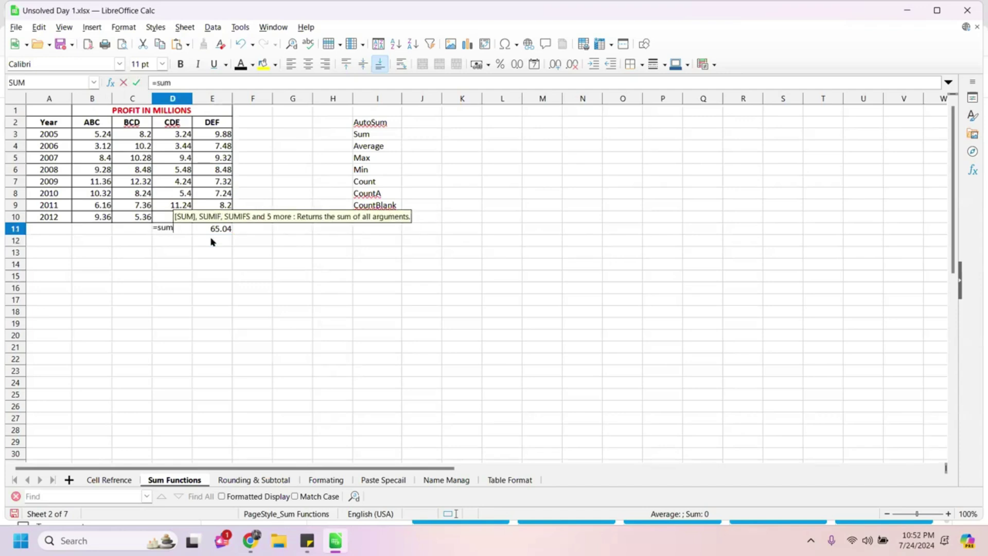
{"action": "left_click", "coordinate": [167, 220]}
{"action": "key", "text": "shift+Up"}
{"action": "key", "text": "shift+Up"}
{"action": "key", "text": "shift+Up"}
{"action": "key", "text": "shift+Up"}
{"action": "key", "text": "shift+Up"}
{"action": "key", "text": "shift+Up"}
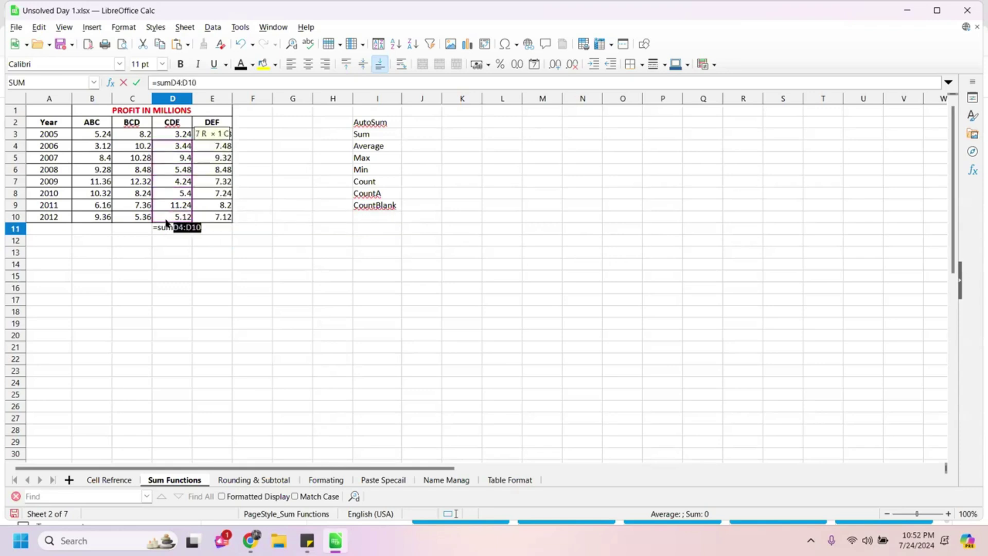
{"action": "key", "text": "Return"}
{"action": "left_click", "coordinate": [184, 232]}
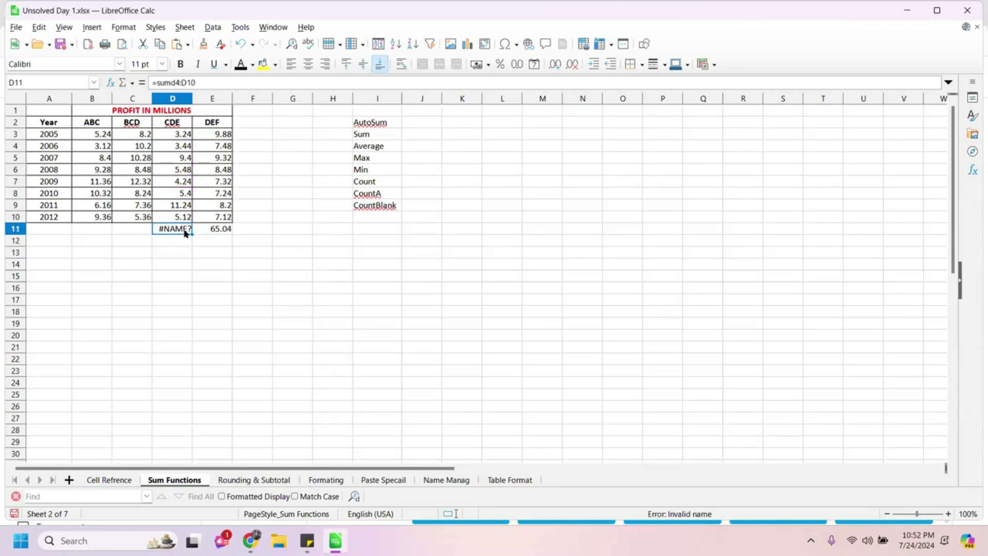
{"action": "key", "text": "Delete"}
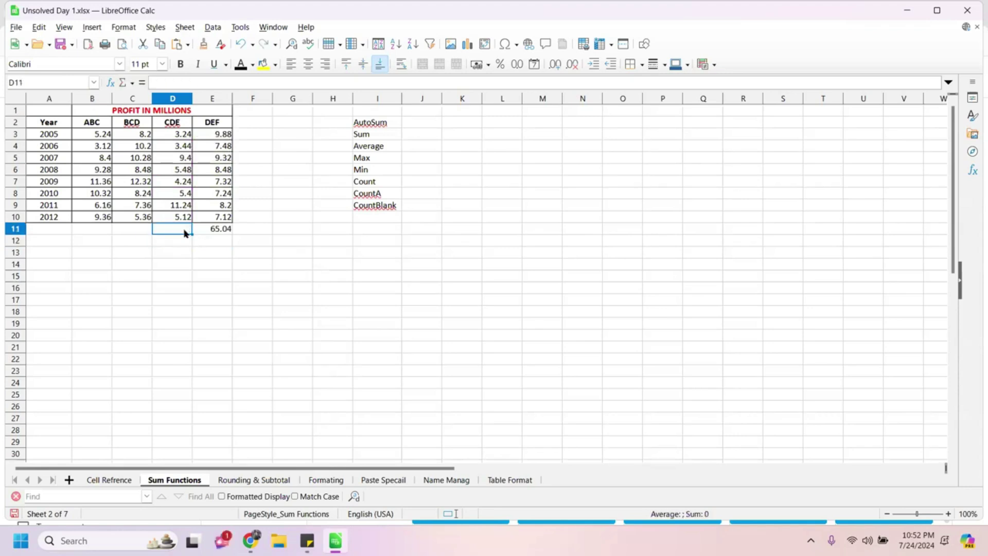
Try to total the CDE column in D11 with =sumD3:D10, after checking the DEF total in E11
{"action": "left_click", "coordinate": [212, 230]}
{"action": "left_click", "coordinate": [173, 233]}
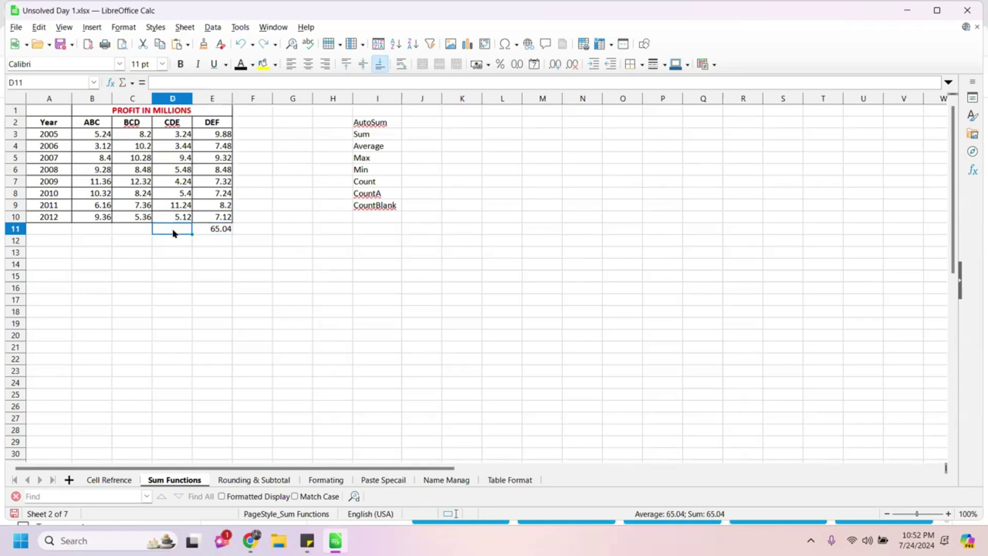
{"action": "type", "text": "=sum"}
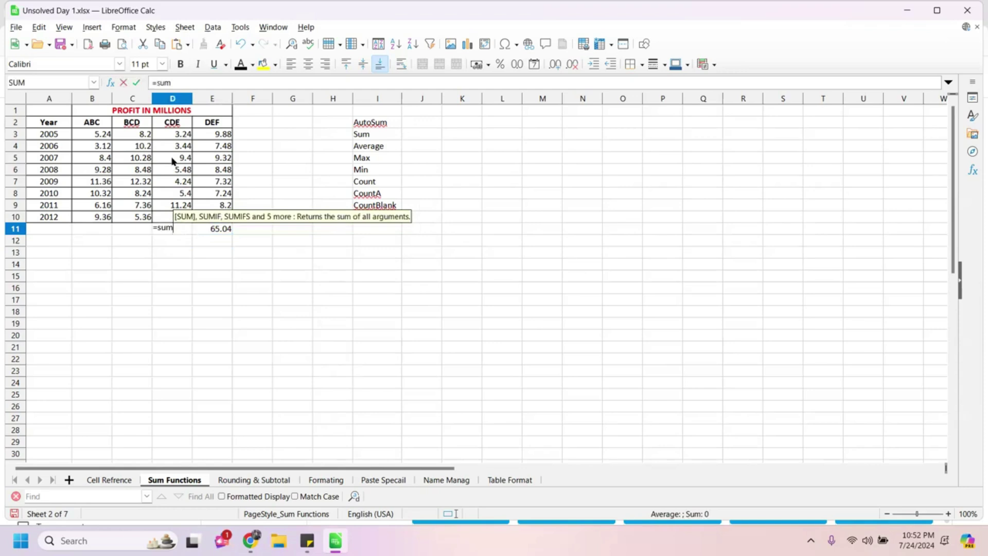
{"action": "left_click", "coordinate": [169, 136]}
{"action": "key", "text": "shift+Down"}
{"action": "key", "text": "shift+Down"}
{"action": "key", "text": "shift+Down"}
{"action": "key", "text": "shift+Down"}
{"action": "key", "text": "shift+Down"}
{"action": "key", "text": "shift+Down"}
{"action": "key", "text": "shift+Down"}
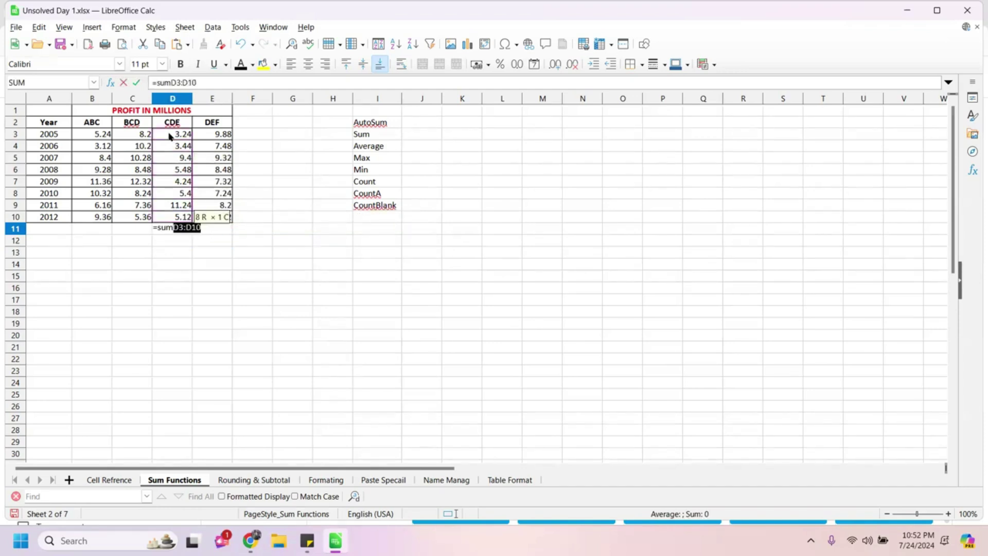
{"action": "key", "text": "Return"}
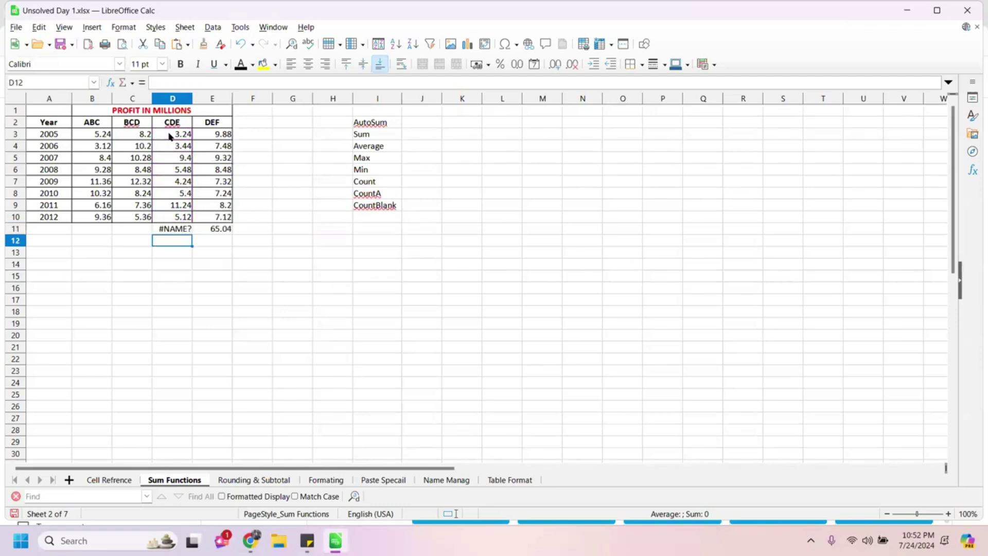
Replace the formula in D11 with =SUM(D3:D10) to total the CDE column
{"action": "left_click", "coordinate": [187, 232]}
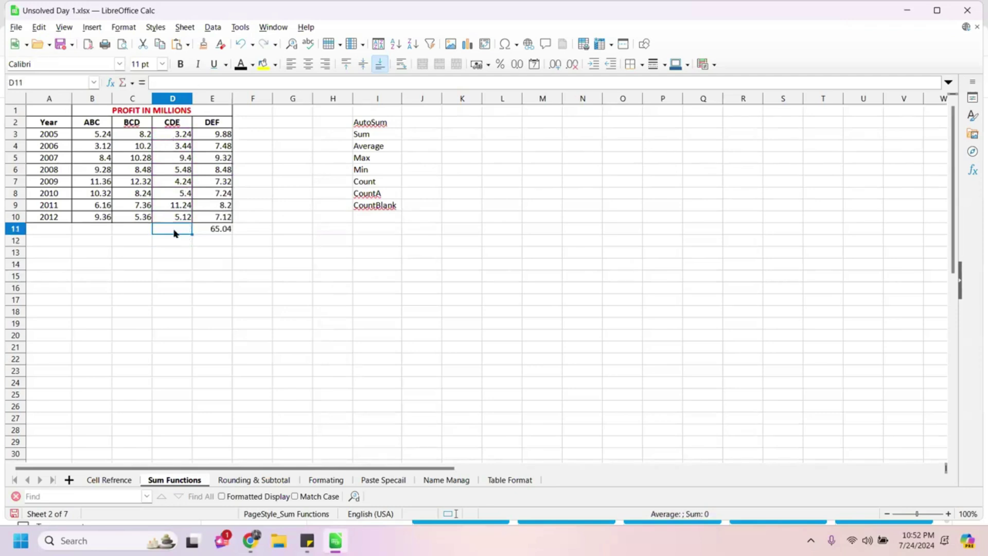
{"action": "type", "text": "=sum"}
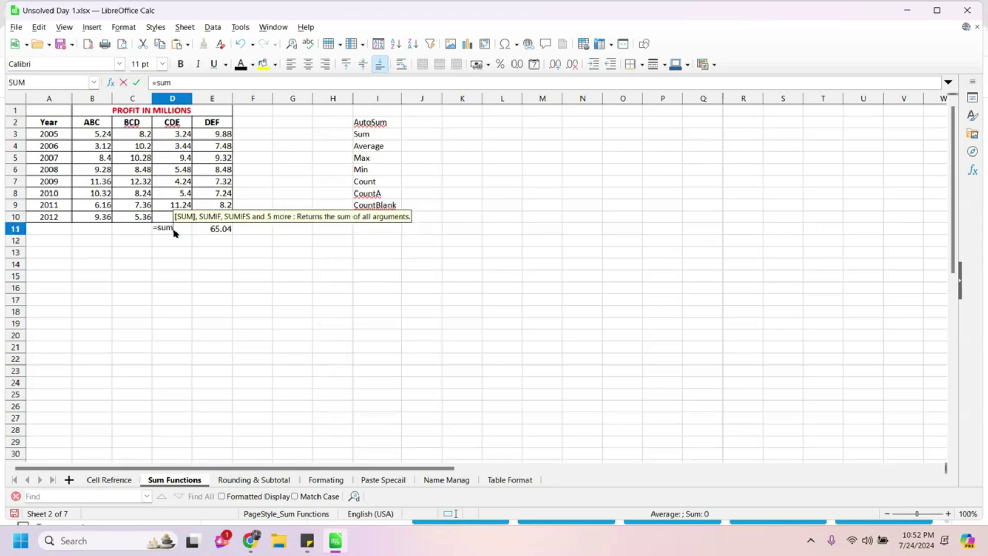
{"action": "type", "text": "("}
{"action": "left_click", "coordinate": [174, 135]}
{"action": "key", "text": "shift+Down"}
{"action": "key", "text": "shift+Down"}
{"action": "key", "text": "shift+Down"}
{"action": "key", "text": "shift+Down"}
{"action": "key", "text": "shift+Down"}
{"action": "key", "text": "shift+Down"}
{"action": "key", "text": "shift+Down"}
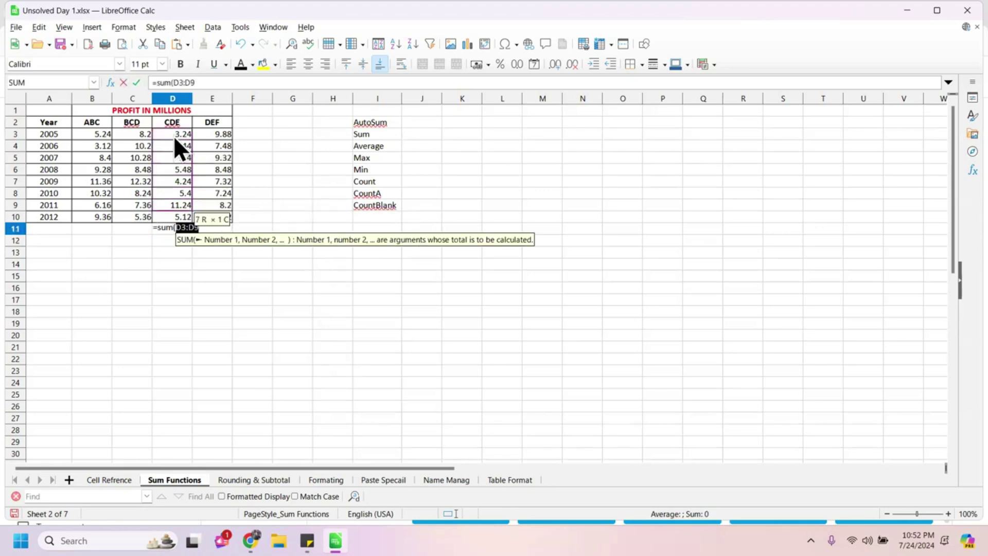
{"action": "key", "text": "Return"}
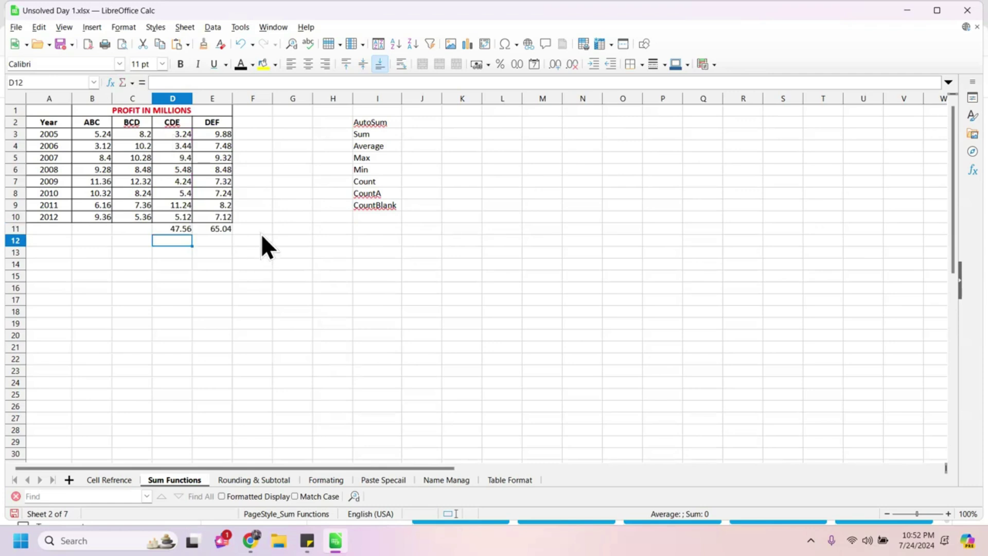
Try to average the BCD column in C11 with =avg( and =aver, and clear the cell
{"action": "left_click", "coordinate": [144, 230]}
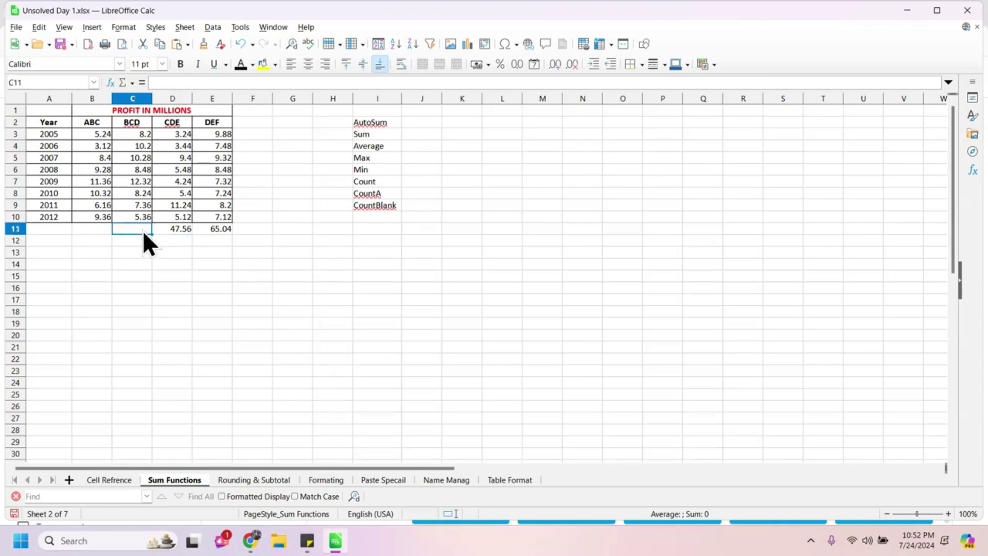
{"action": "type", "text": "=avg"}
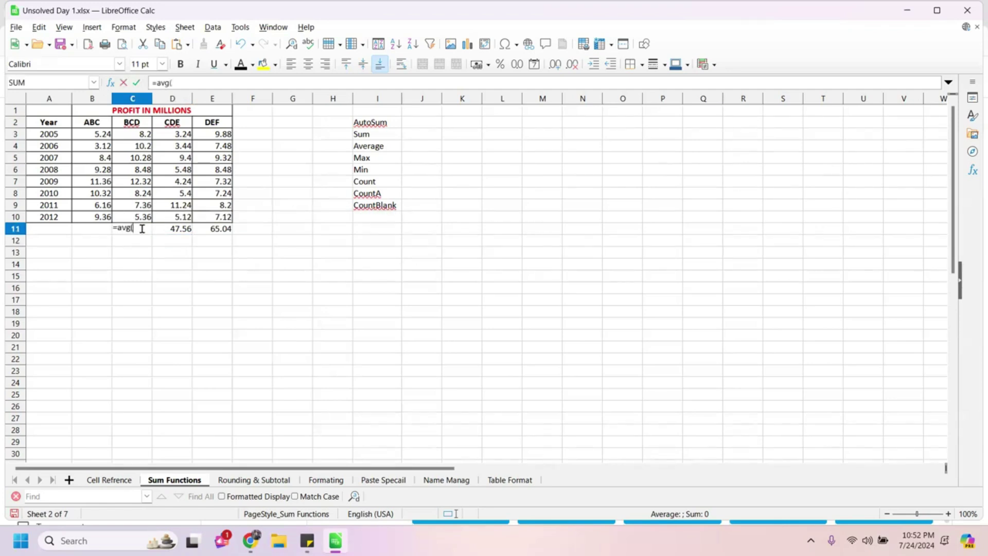
{"action": "type", "text": "("}
{"action": "left_click", "coordinate": [130, 137]}
{"action": "key", "text": "BackSpace"}
{"action": "key", "text": "BackSpace"}
{"action": "key", "text": "BackSpace"}
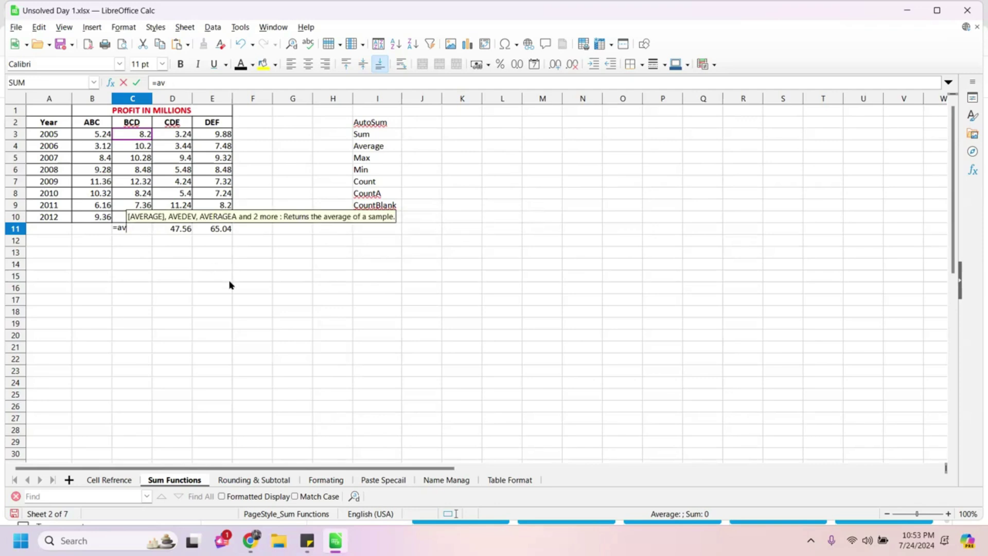
{"action": "type", "text": "er"}
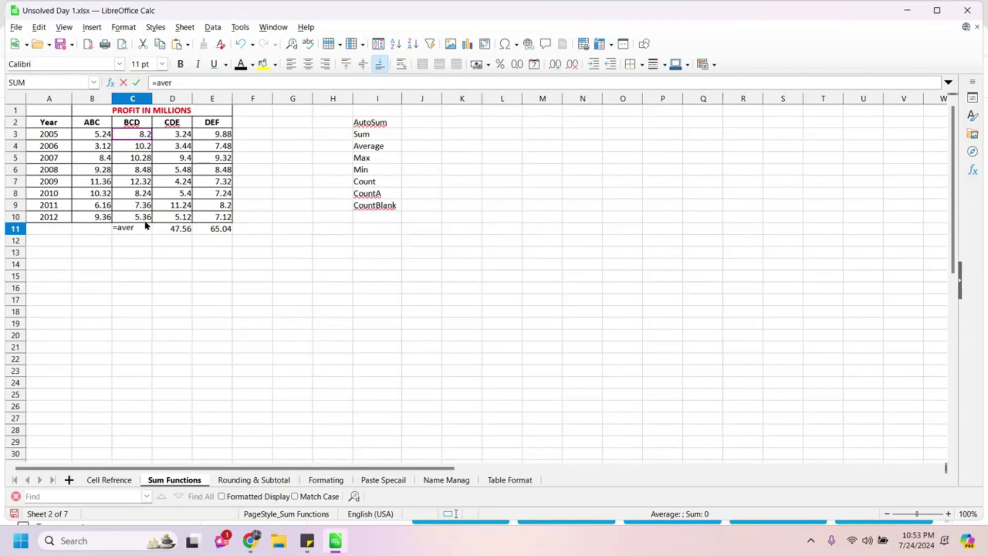
{"action": "type", "text": "("}
{"action": "key", "text": "BackSpace"}
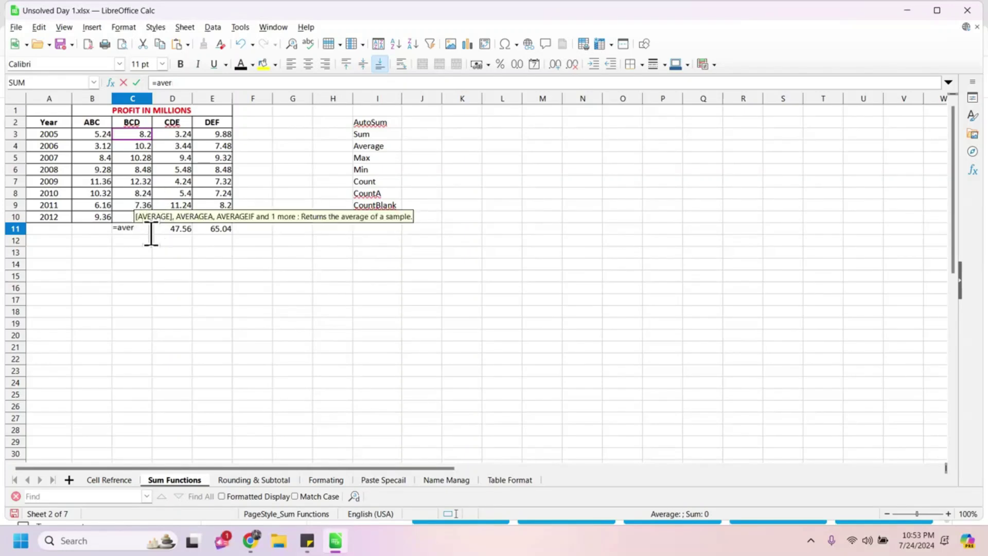
{"action": "key", "text": "Tab"}
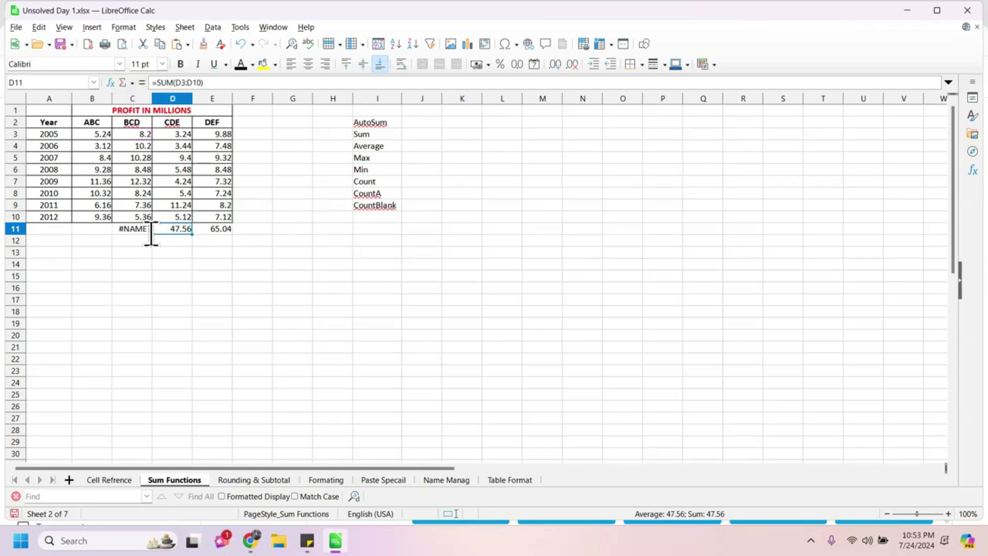
{"action": "left_click", "coordinate": [133, 232]}
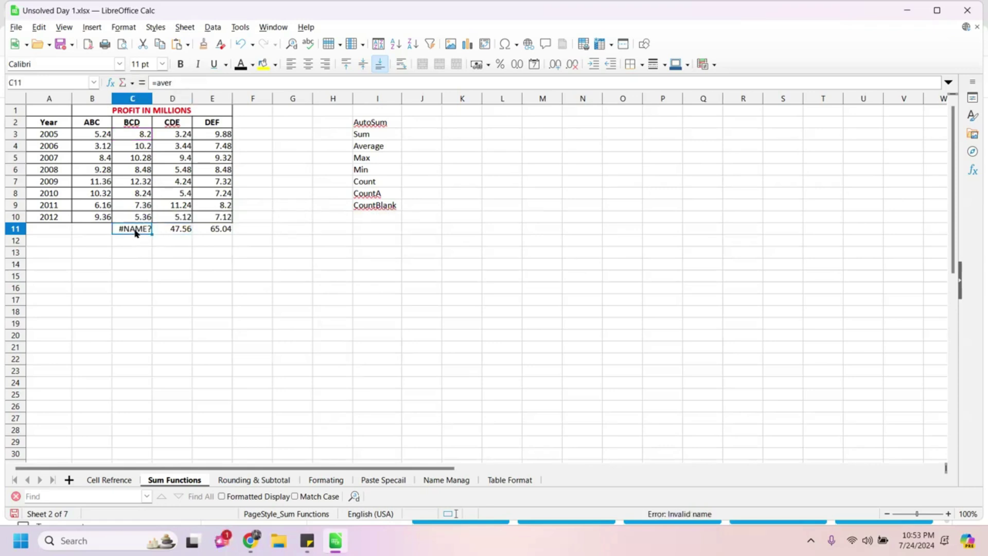
{"action": "key", "text": "BackSpace"}
{"action": "key", "text": "Return"}
Try twice more to complete =aver into an AVERAGE formula in C11, clearing the cell after each attempt
{"action": "type", "text": "="}
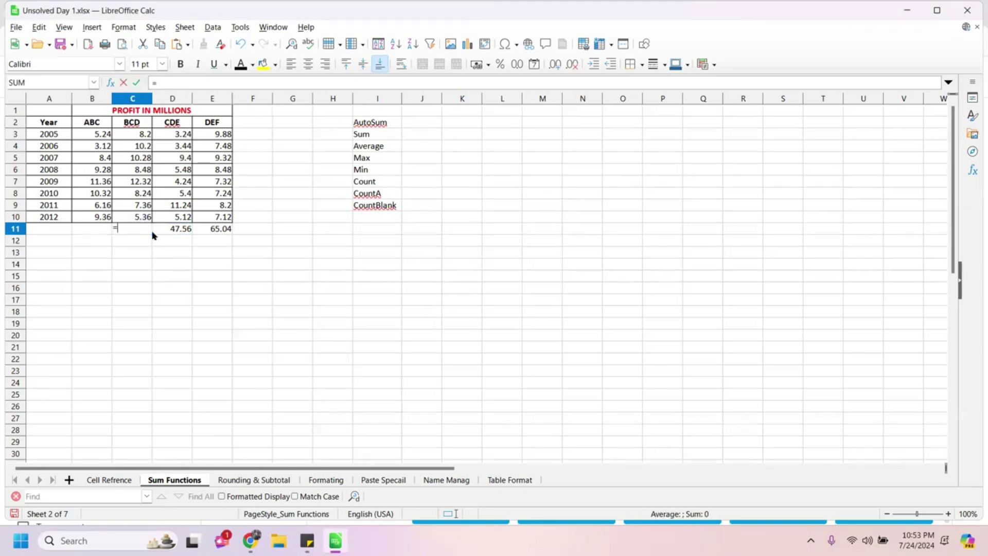
{"action": "type", "text": "aver"}
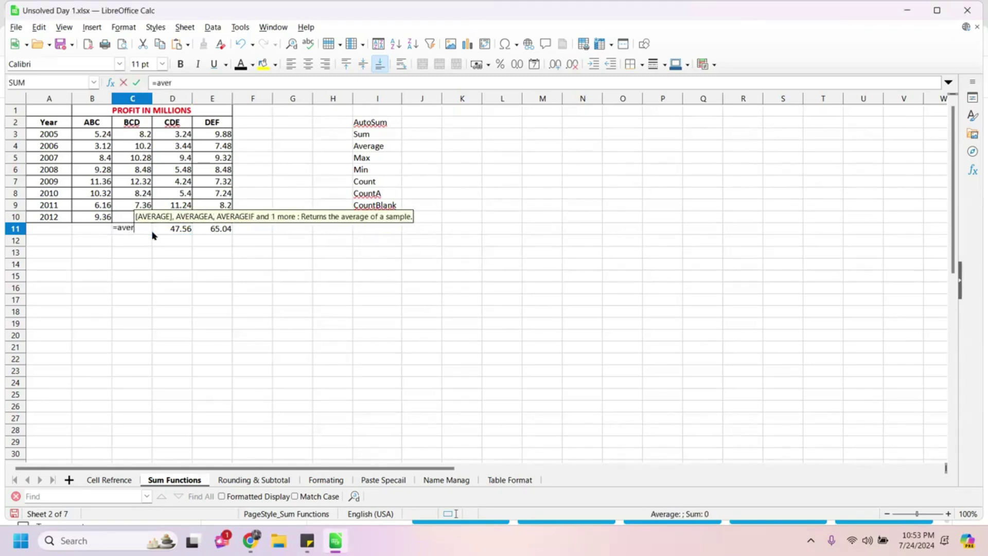
{"action": "key", "text": "Tab"}
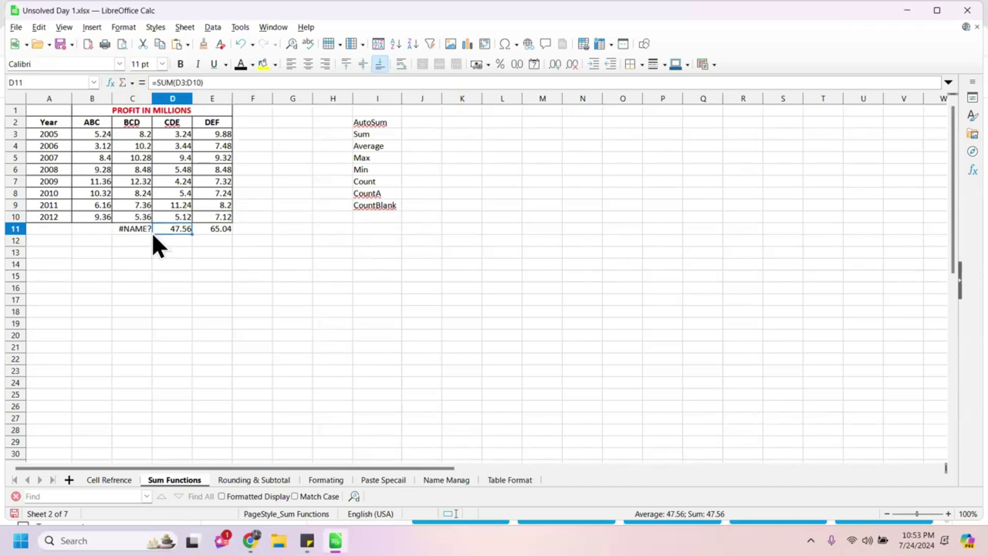
{"action": "left_click", "coordinate": [141, 227]}
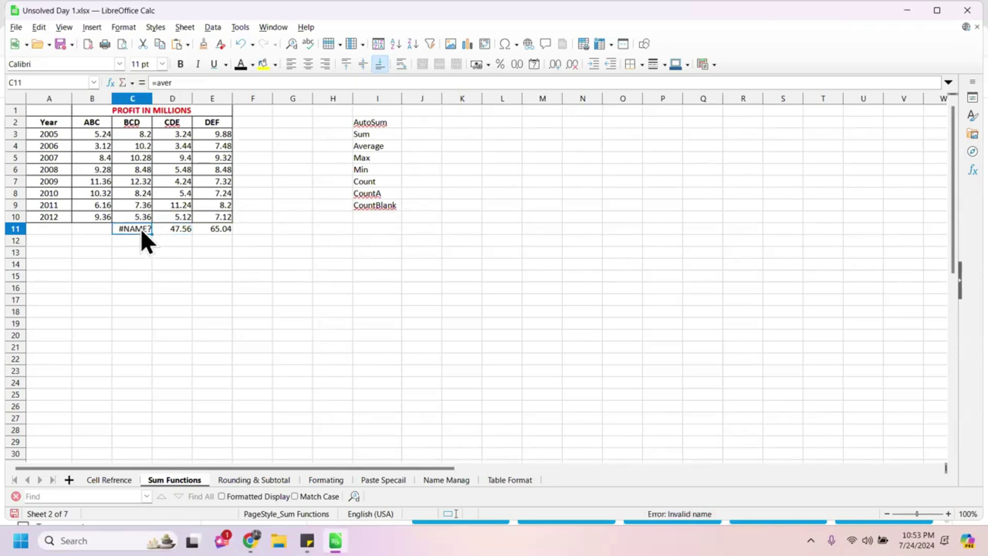
{"action": "key", "text": "Delete"}
{"action": "type", "text": "=aver"}
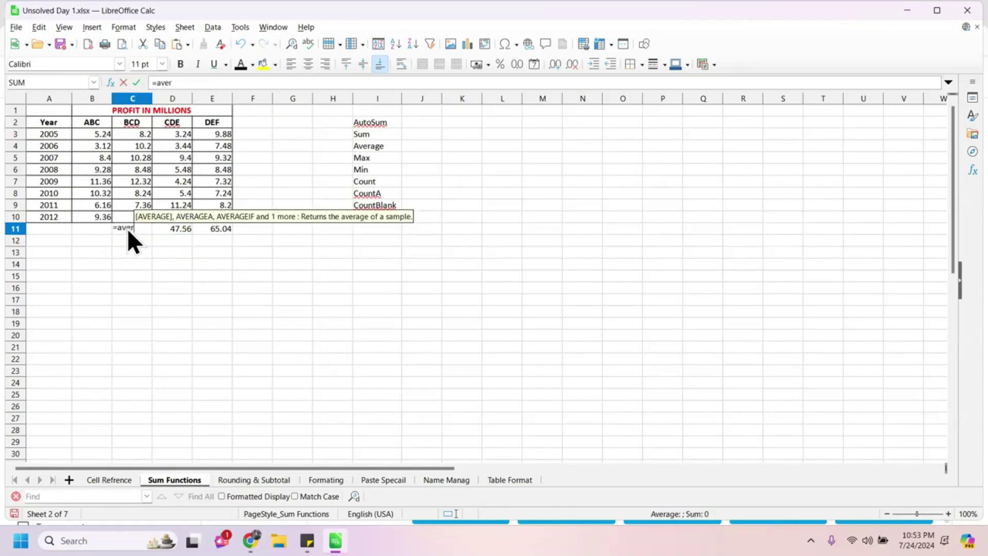
{"action": "key", "text": "Tab"}
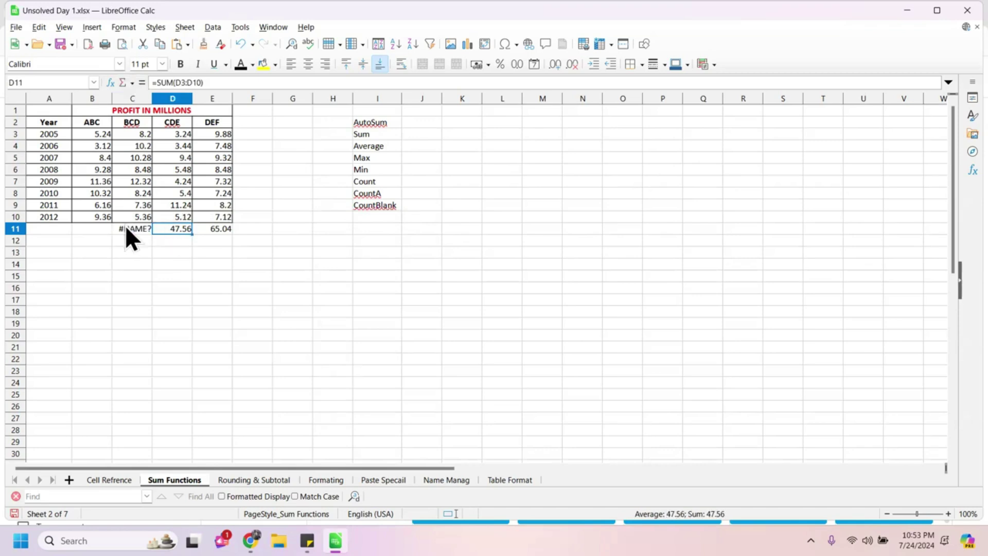
{"action": "left_click", "coordinate": [131, 227]}
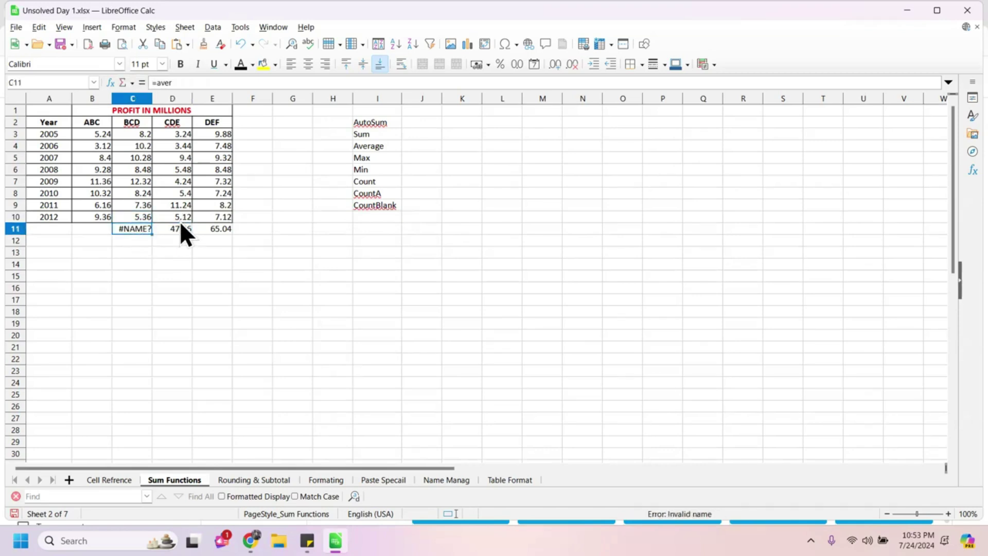
{"action": "key", "text": "BackSpace"}
{"action": "key", "text": "Return"}
Try to complete =aver and the shorter =ave into an AVERAGE formula in C11
{"action": "type", "text": "="}
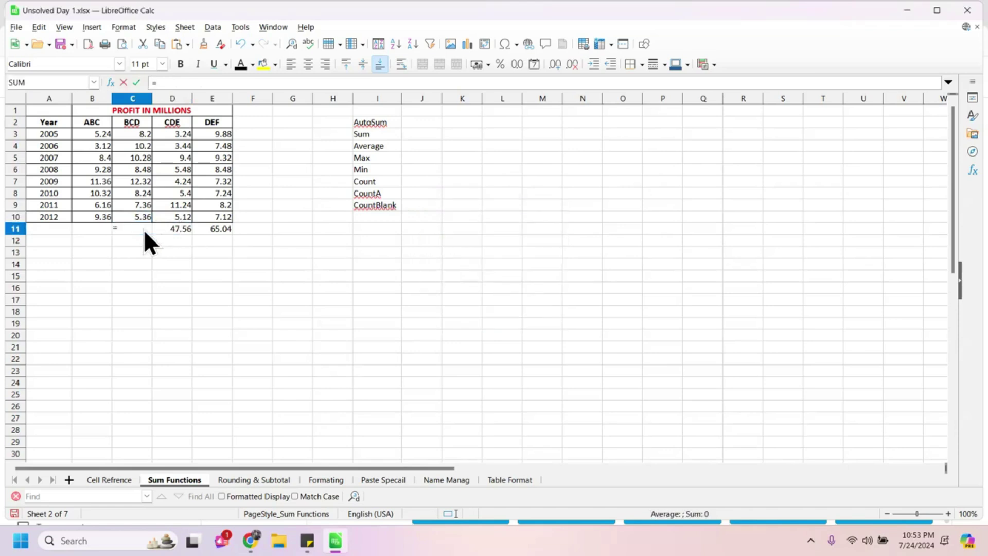
{"action": "type", "text": "aver"}
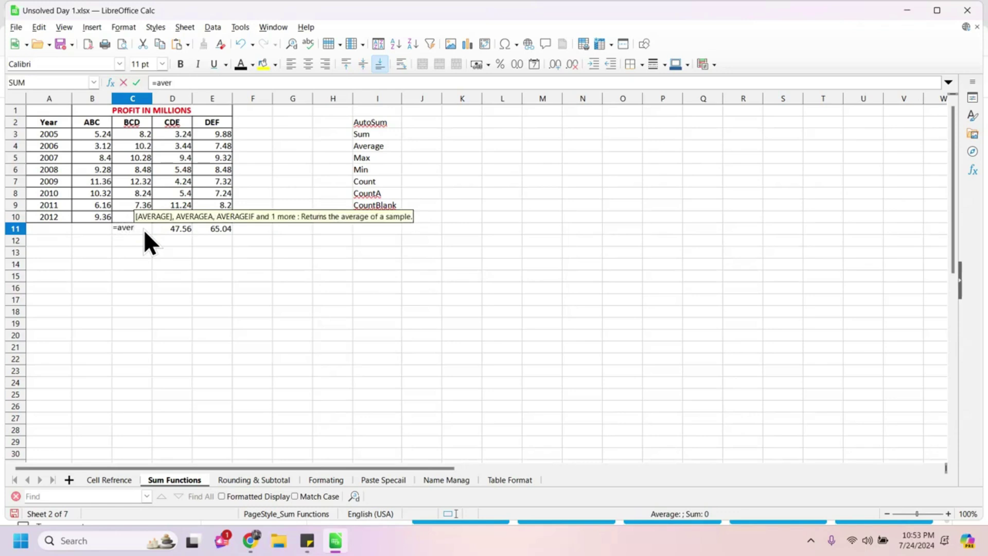
{"action": "key", "text": "Tab"}
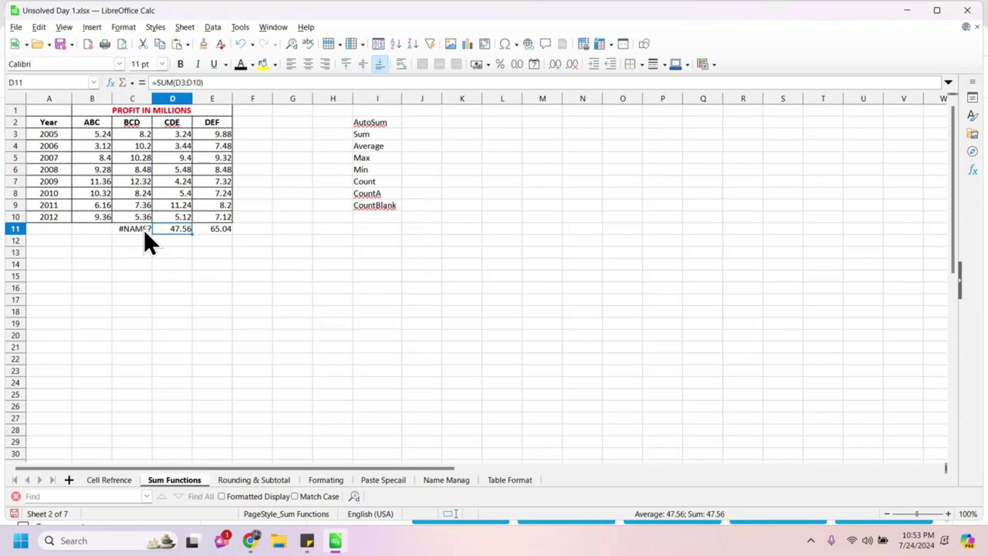
{"action": "left_click", "coordinate": [143, 230]}
{"action": "type", "text": "=aver"}
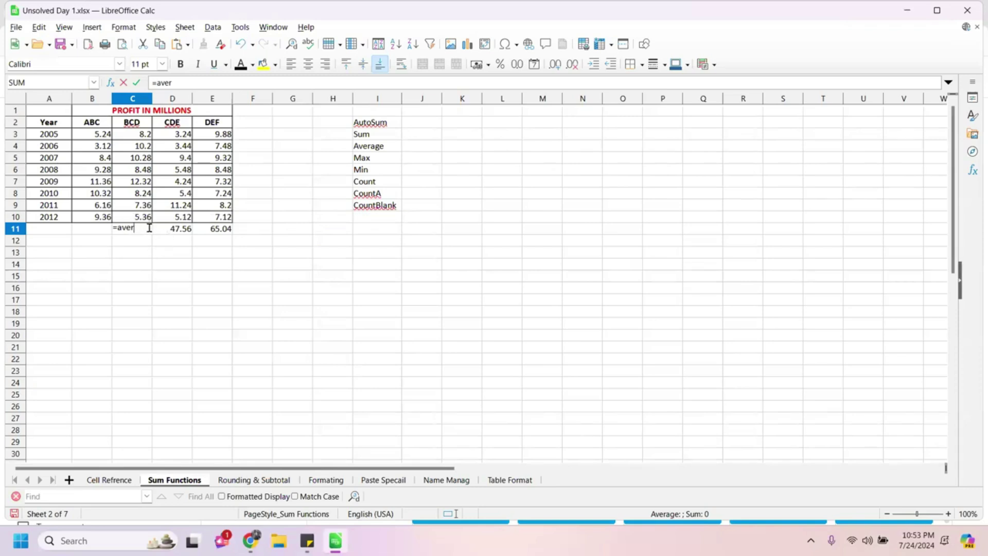
{"action": "key", "text": "BackSpace"}
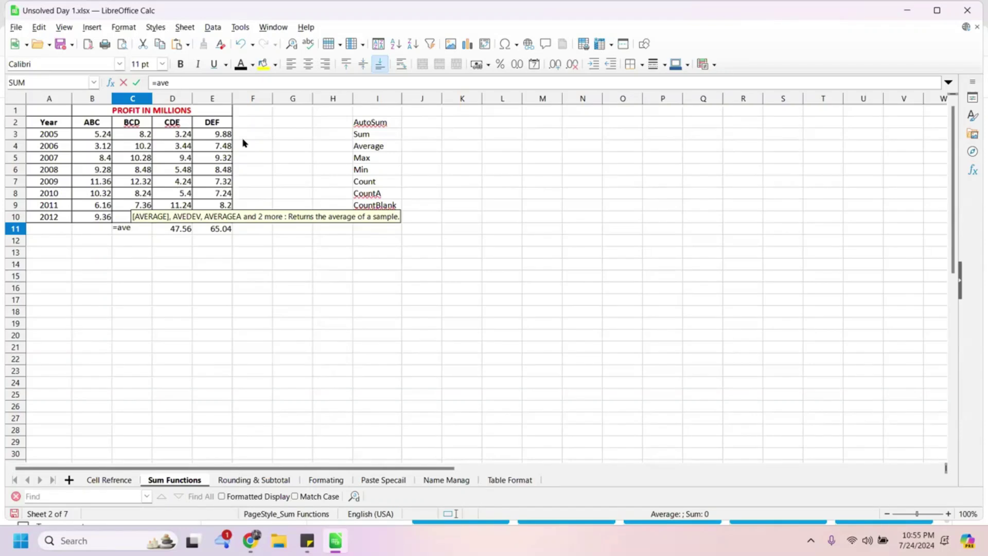
{"action": "key", "text": "Tab"}
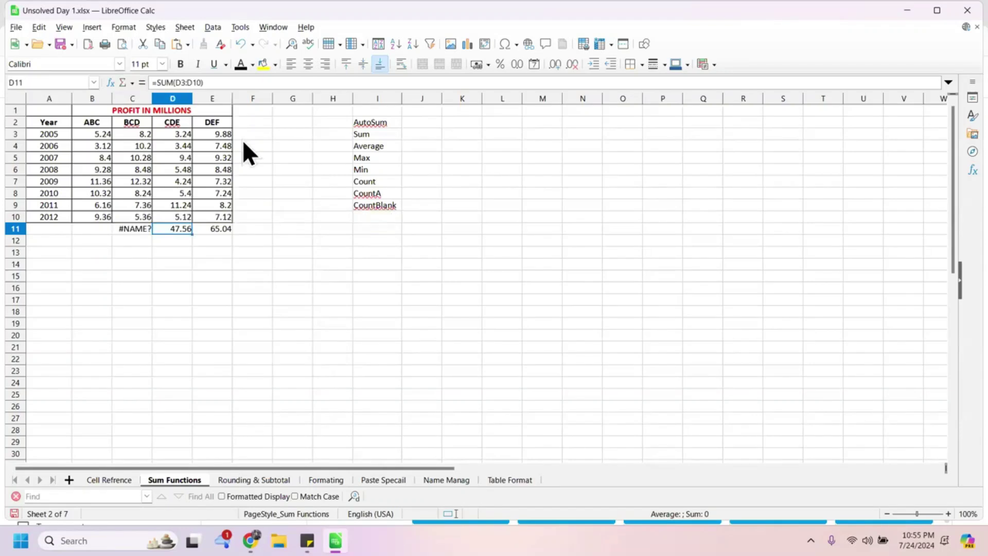
{"action": "key", "text": "alt+Tab"}
{"action": "key", "text": "Tab"}
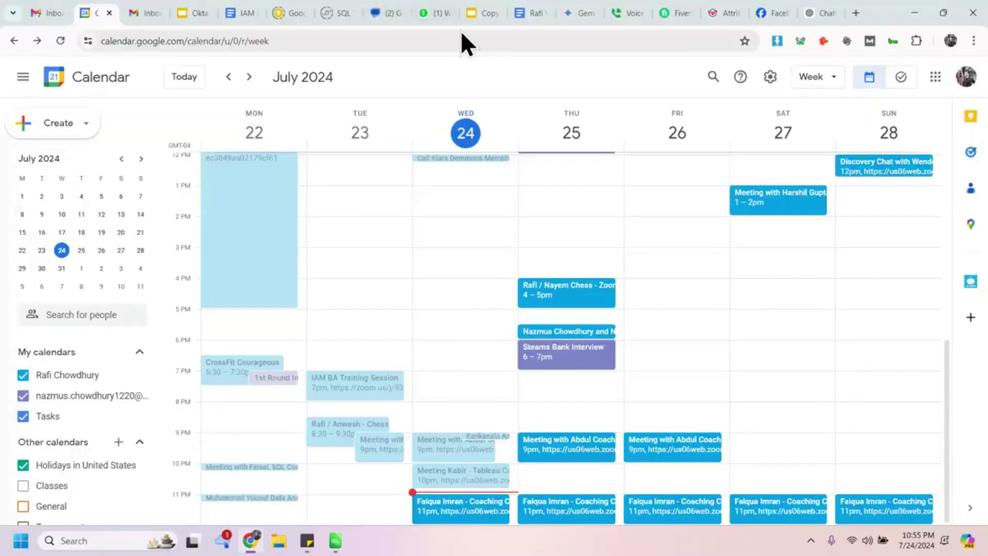
{"action": "key", "text": "alt+Tab"}
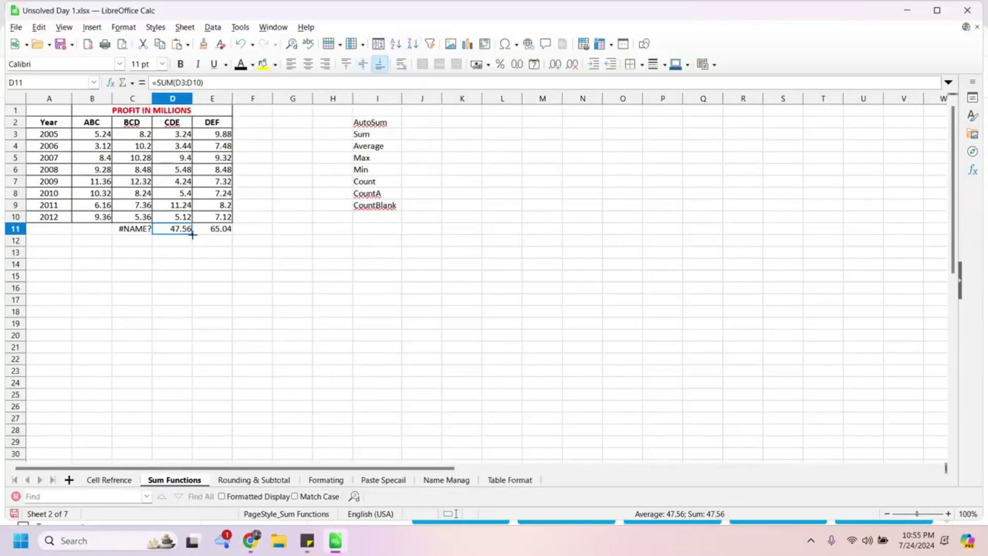
{"action": "left_click", "coordinate": [139, 232]}
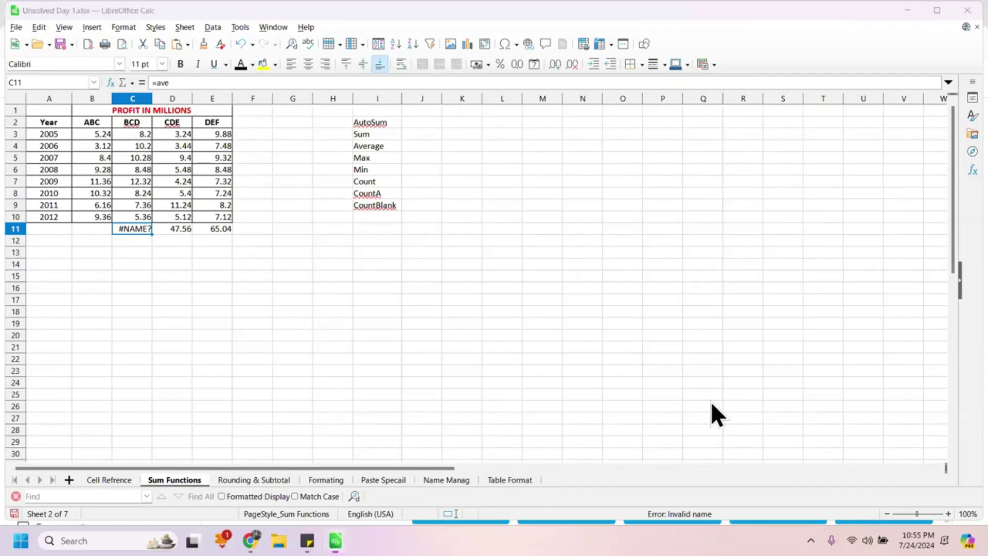
{"action": "left_click", "coordinate": [468, 350]}
{"action": "left_click", "coordinate": [169, 230]}
{"action": "left_click", "coordinate": [132, 233]}
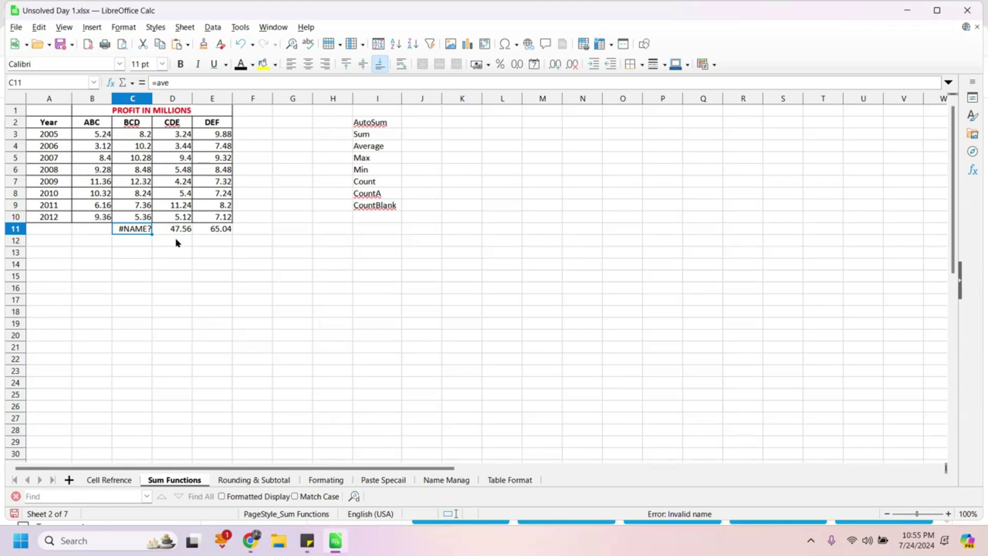
Replace the invalid entry in C11 with =AVERAGE(C3:C10) to average the BCD column
{"action": "key", "text": "BackSpace"}
{"action": "left_click", "coordinate": [490, 312]}
{"action": "left_click", "coordinate": [164, 227]}
{"action": "left_click", "coordinate": [147, 232]}
{"action": "type", "text": "=aver"}
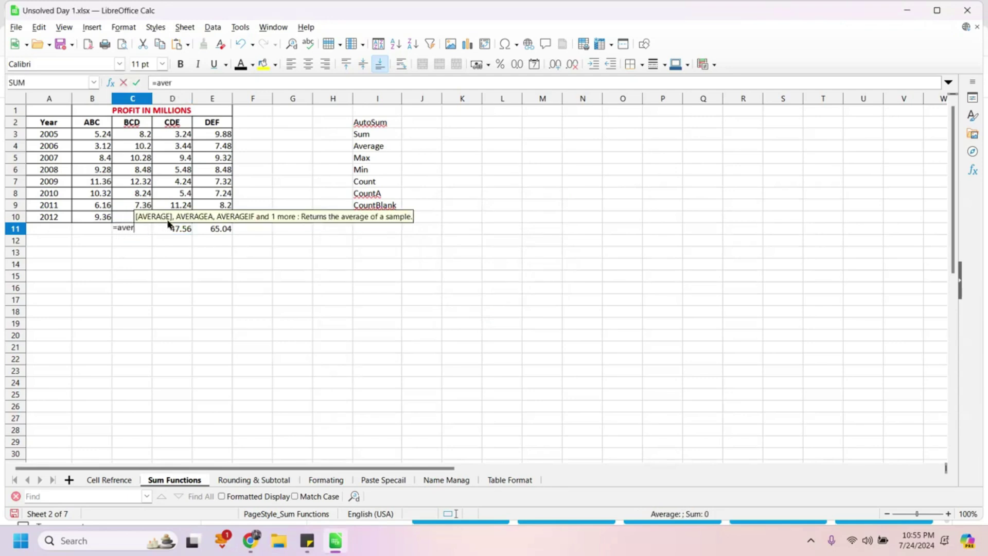
{"action": "key", "text": "Return"}
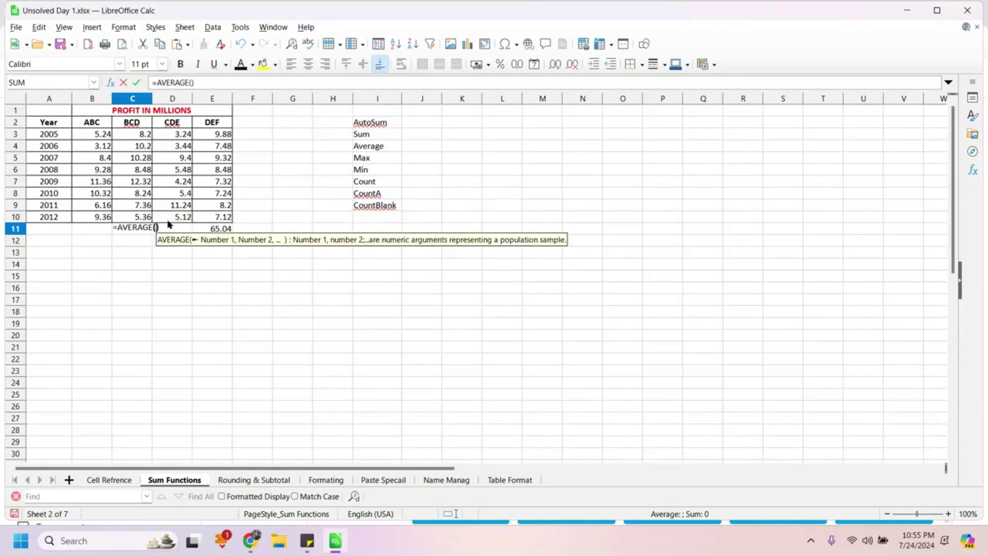
{"action": "left_click", "coordinate": [137, 140]}
{"action": "key", "text": "shift+Down"}
{"action": "key", "text": "shift+Down"}
{"action": "key", "text": "shift+Down"}
{"action": "key", "text": "shift+Down"}
{"action": "key", "text": "shift+Down"}
{"action": "key", "text": "shift+Down"}
{"action": "key", "text": "shift+Down"}
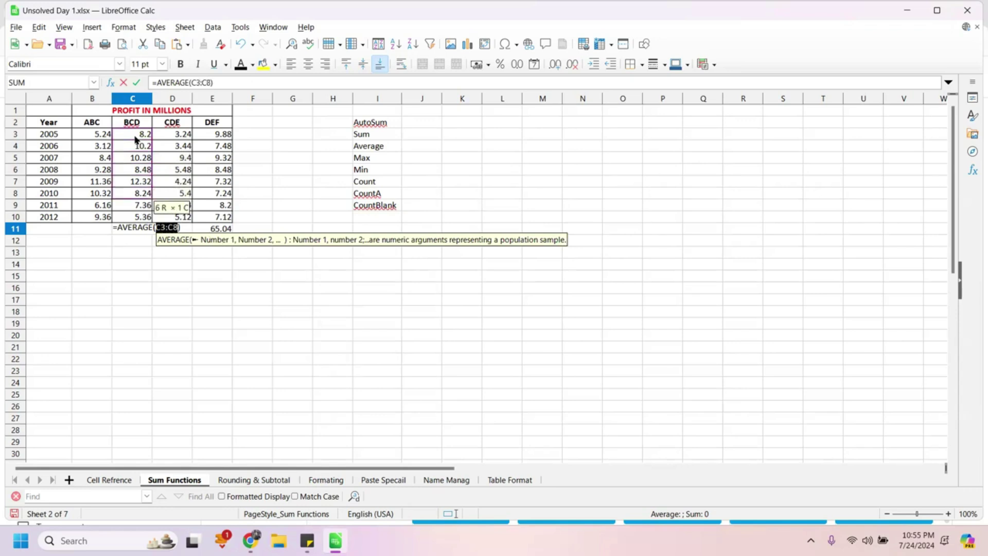
{"action": "key", "text": "Return"}
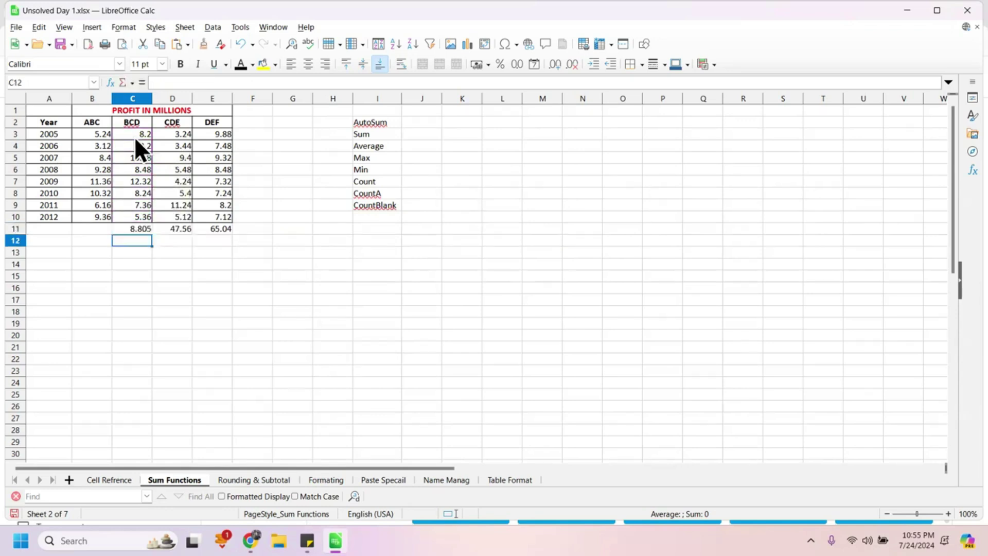
{"action": "left_click", "coordinate": [132, 227]}
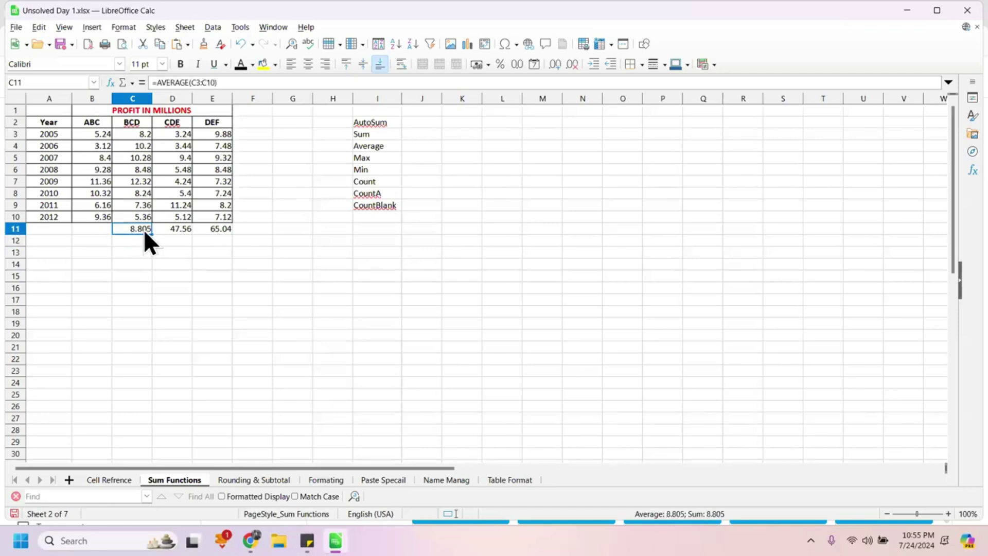
Find the highest ABC profit in B11 with the MAX function over B3:B10
{"action": "left_click", "coordinate": [102, 227]}
{"action": "type", "text": "="}
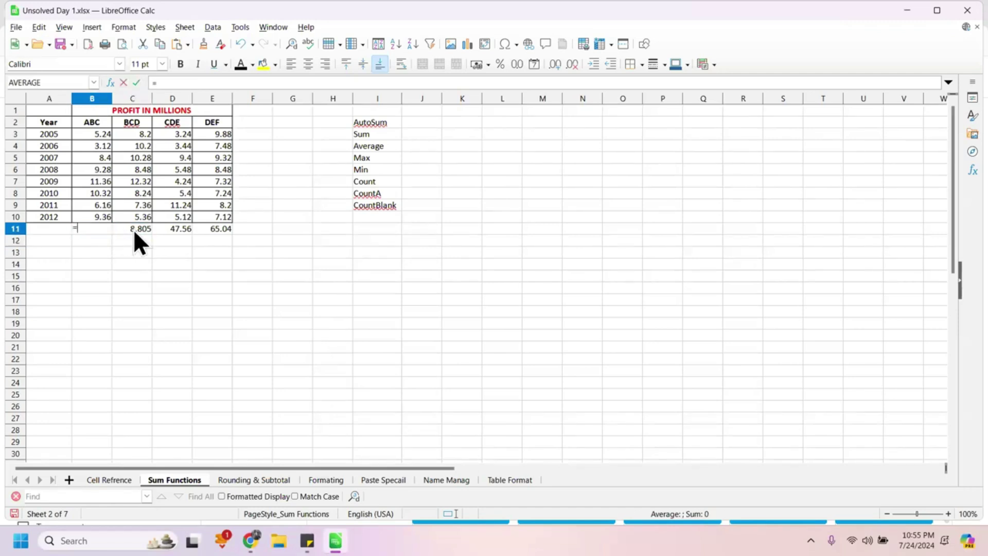
{"action": "type", "text": "max"}
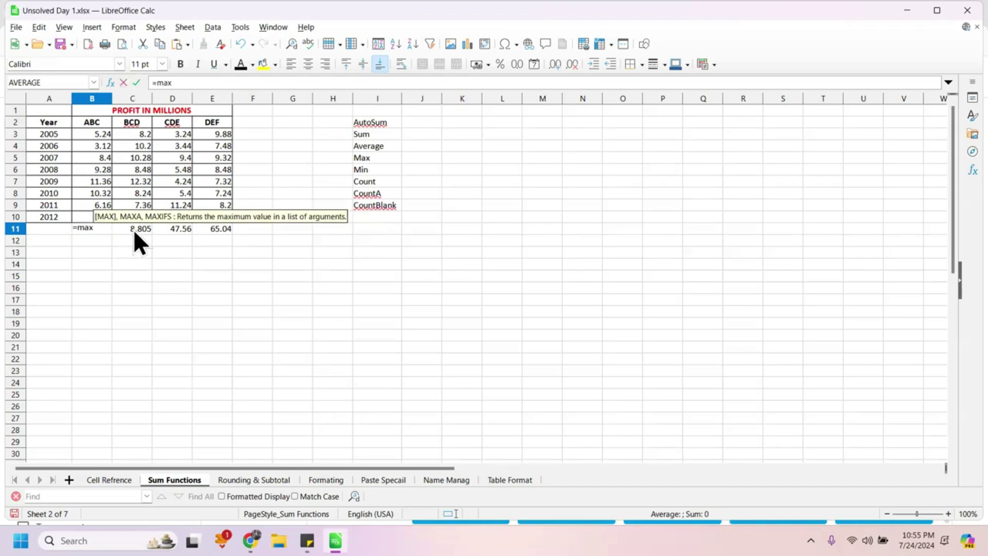
{"action": "key", "text": "Return"}
{"action": "left_click", "coordinate": [95, 136]}
{"action": "key", "text": "shift+Down"}
{"action": "key", "text": "shift+Down"}
{"action": "key", "text": "shift+Down"}
{"action": "key", "text": "shift+Down"}
{"action": "key", "text": "shift+Down"}
{"action": "key", "text": "shift+Down"}
{"action": "key", "text": "shift+Down"}
{"action": "key", "text": "Return"}
Find the earliest year in A11 with the MIN function over A3:A10
{"action": "left_click", "coordinate": [59, 228]}
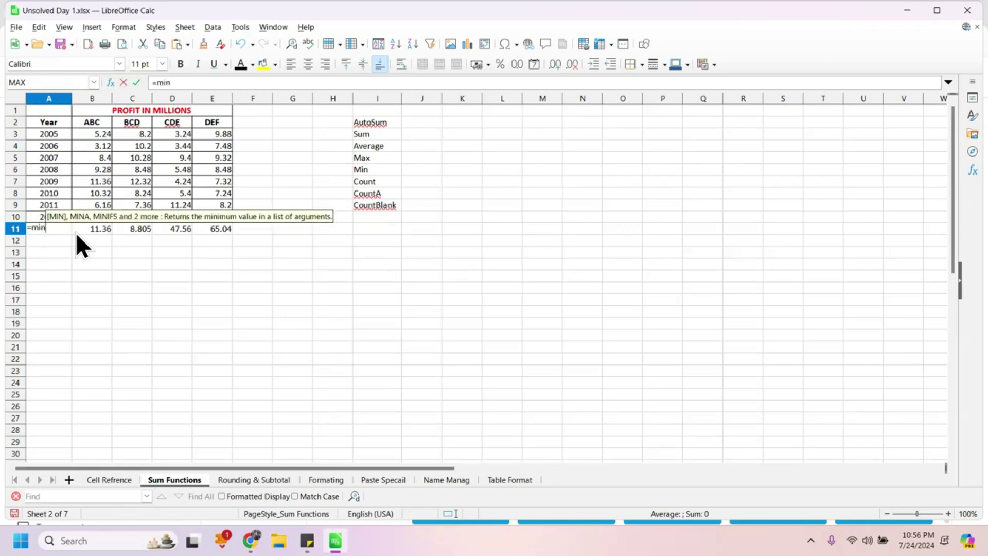
{"action": "type", "text": "in"}
{"action": "key", "text": "Return"}
{"action": "left_click_drag", "start_coordinate": [49, 133], "coordinate": [51, 205]}
{"action": "key", "text": "shift+Down"}
{"action": "key", "text": "Return"}
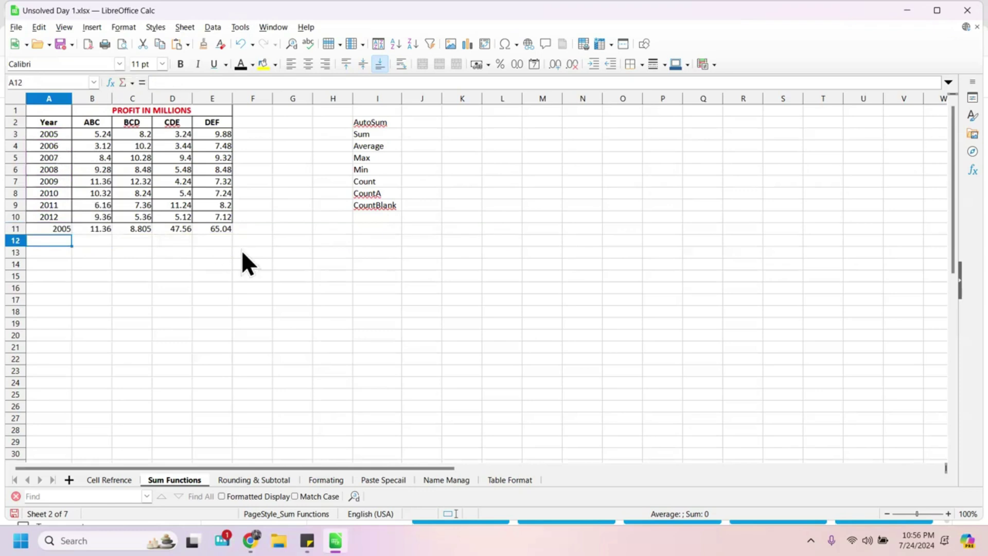
Clear the practice formulas from A11:E11 beneath the profit table
{"action": "left_click", "coordinate": [224, 230]}
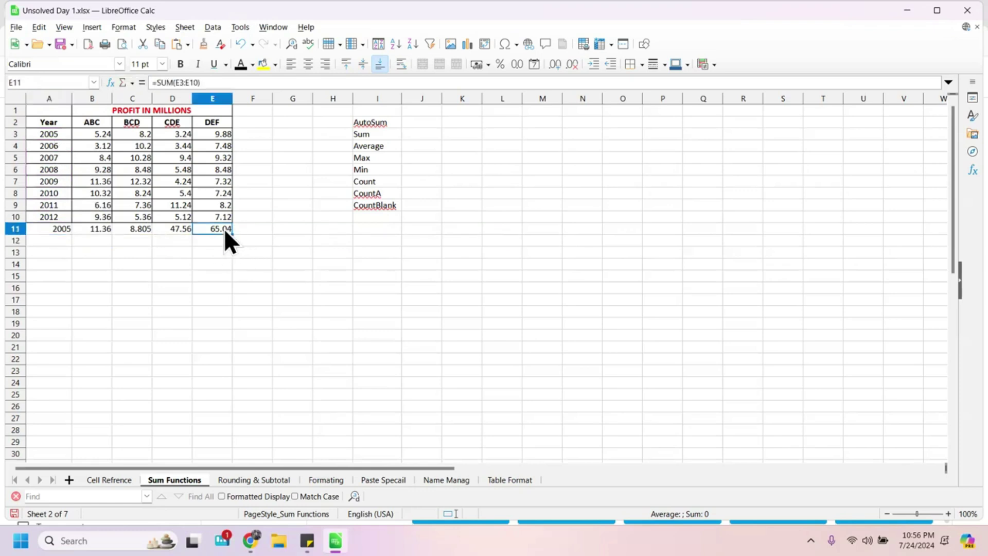
{"action": "key", "text": "shift+Left"}
{"action": "key", "text": "shift+Left"}
{"action": "key", "text": "shift+Left"}
{"action": "key", "text": "shift+Left"}
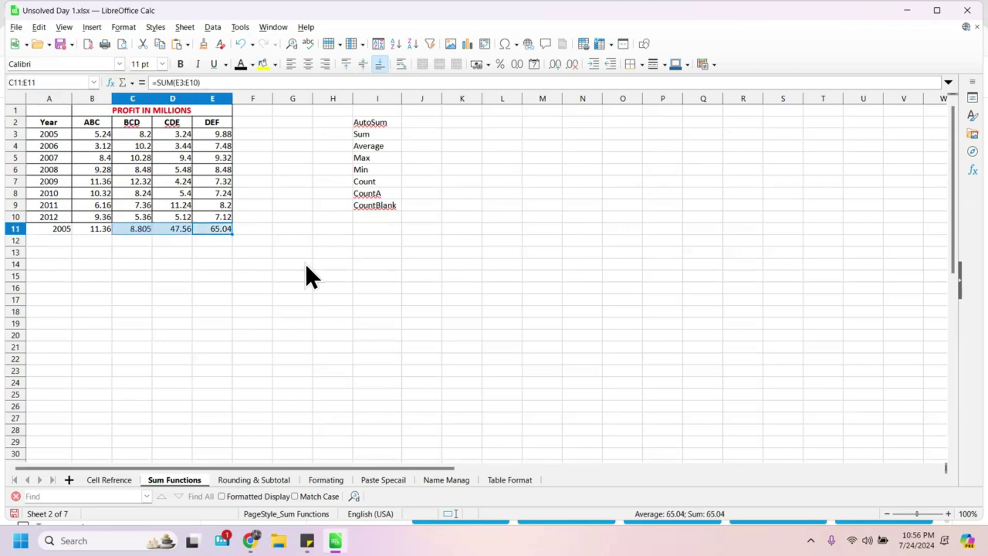
{"action": "key", "text": "Delete"}
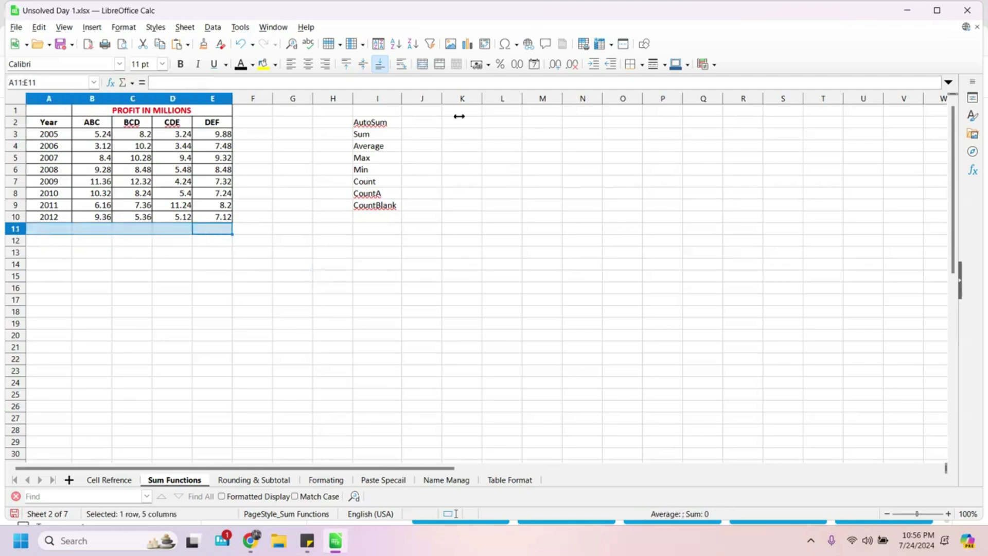
{"action": "left_click", "coordinate": [409, 124]}
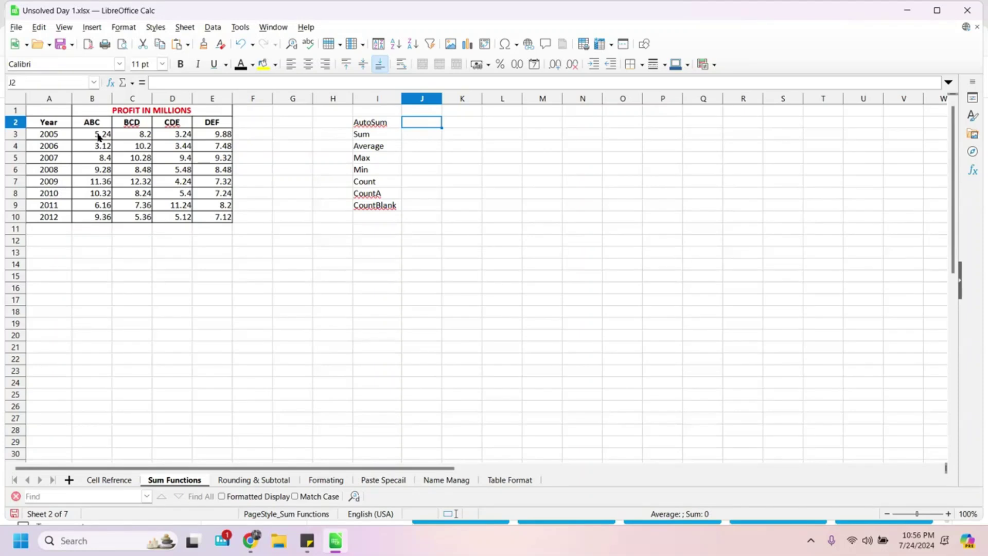
{"action": "type", "text": "=au"}
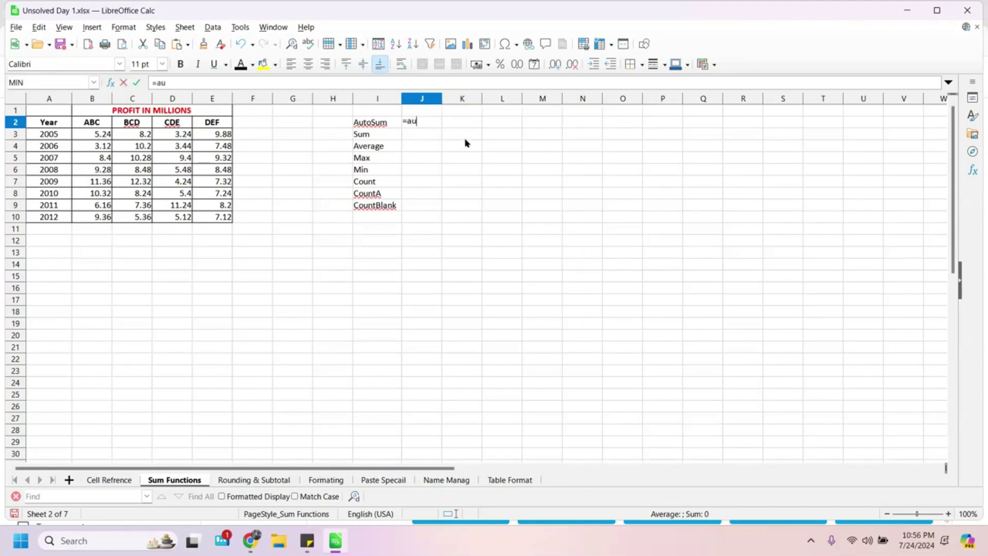
{"action": "key", "text": "BackSpace"}
{"action": "key", "text": "BackSpace"}
{"action": "type", "text": "su"}
{"action": "key", "text": "BackSpace"}
{"action": "key", "text": "BackSpace"}
{"action": "type", "text": "sum"}
{"action": "key", "text": "BackSpace"}
{"action": "key", "text": "BackSpace"}
{"action": "key", "text": "BackSpace"}
{"action": "key", "text": "BackSpace"}
Make the AutoSum label in I2 bold
{"action": "left_click", "coordinate": [413, 138]}
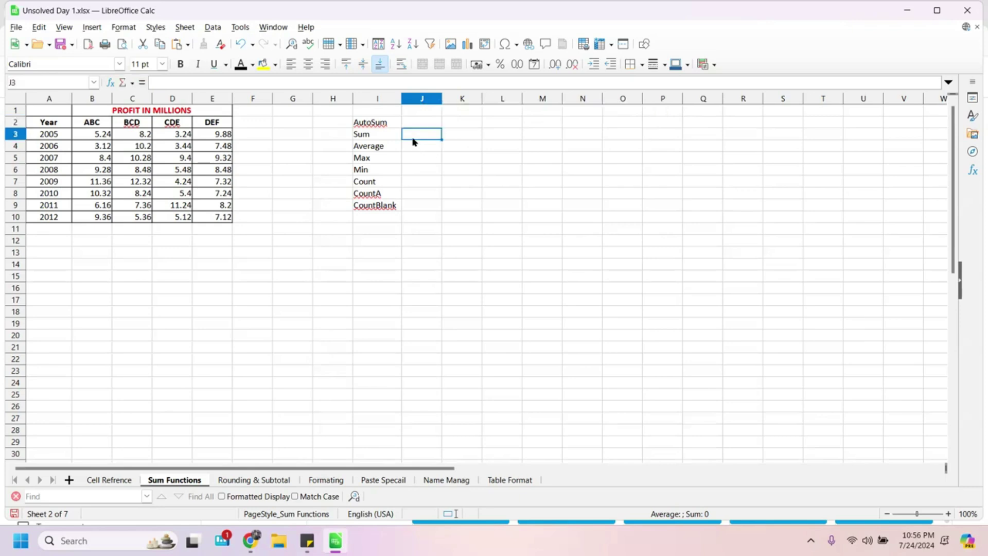
{"action": "left_click", "coordinate": [387, 124]}
{"action": "key", "text": "ctrl+b"}
Total all profit figures in J3 beside the Sum label with the SUM function over B3:E10
{"action": "left_click", "coordinate": [422, 137]}
{"action": "type", "text": "="}
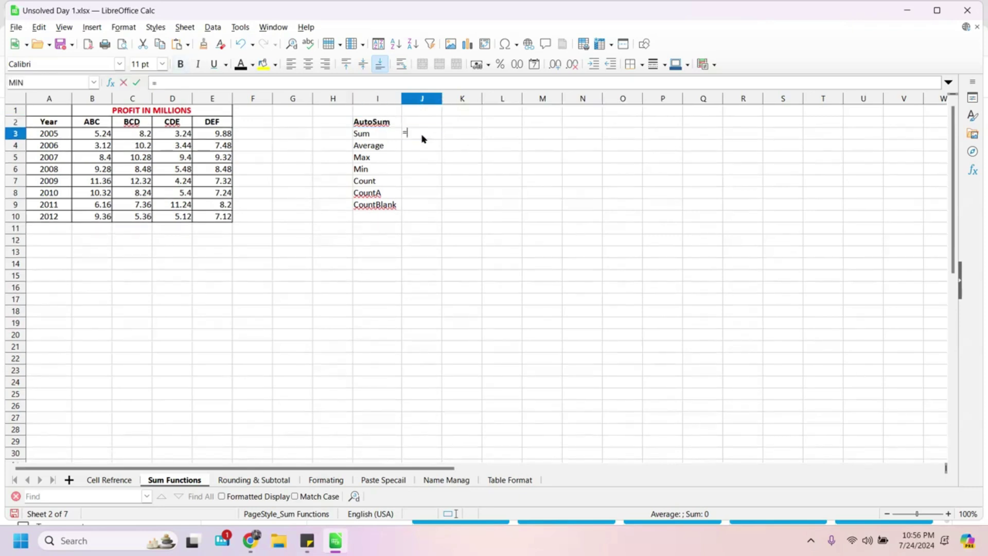
{"action": "type", "text": "sum"}
{"action": "key", "text": "Return"}
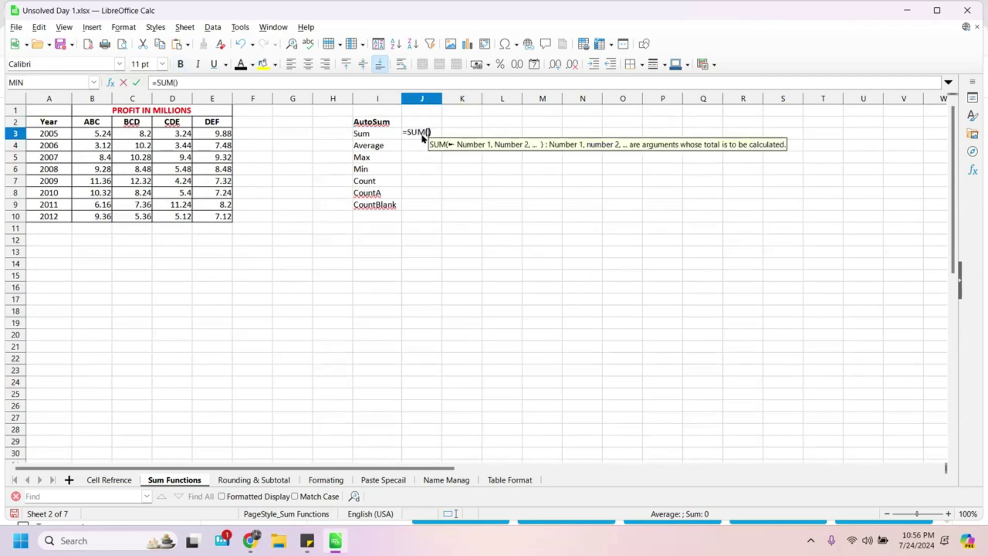
{"action": "left_click", "coordinate": [91, 136]}
{"action": "key", "text": "shift+Right"}
{"action": "key", "text": "shift+Right"}
{"action": "key", "text": "shift+Right"}
{"action": "key", "text": "shift+Down"}
{"action": "key", "text": "shift+Down"}
{"action": "key", "text": "shift+Down"}
{"action": "key", "text": "shift+Down"}
{"action": "key", "text": "shift+Down"}
{"action": "key", "text": "shift+Down"}
{"action": "key", "text": "shift+Down"}
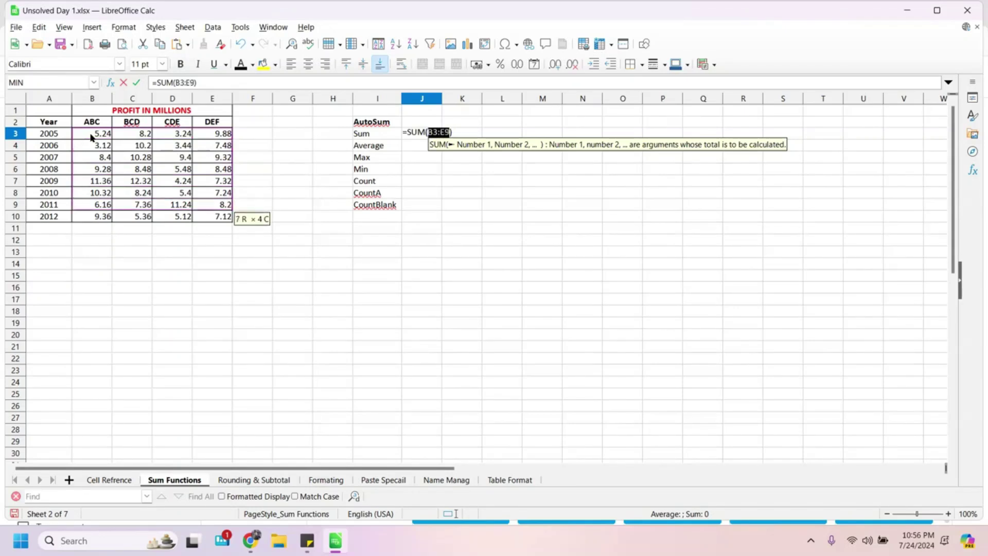
{"action": "key", "text": "shift+Up"}
{"action": "key", "text": "shift+Down"}
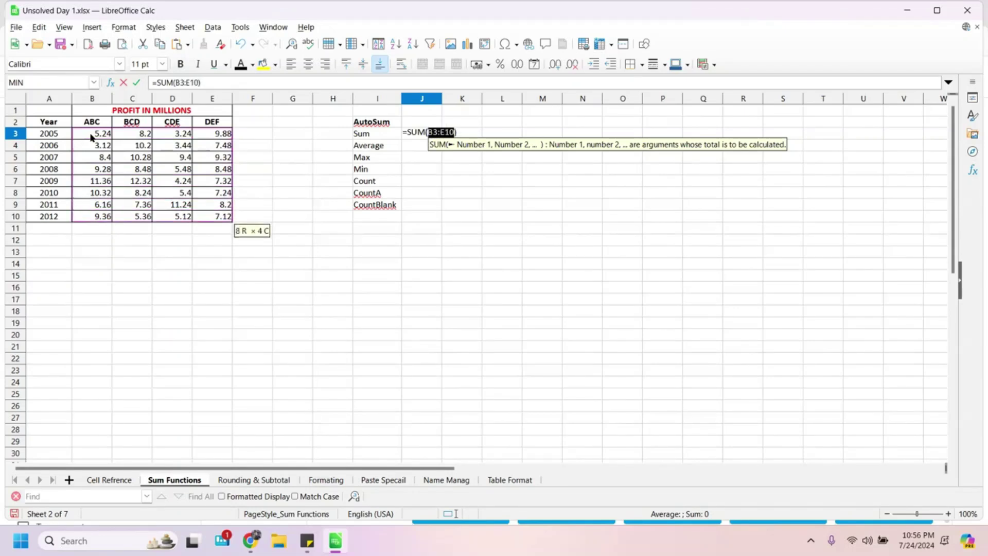
{"action": "key", "text": "Return"}
Try an AutoSum formula in J2 with references to the empty cells K2 and L2, and clear the entry
{"action": "left_click", "coordinate": [426, 124]}
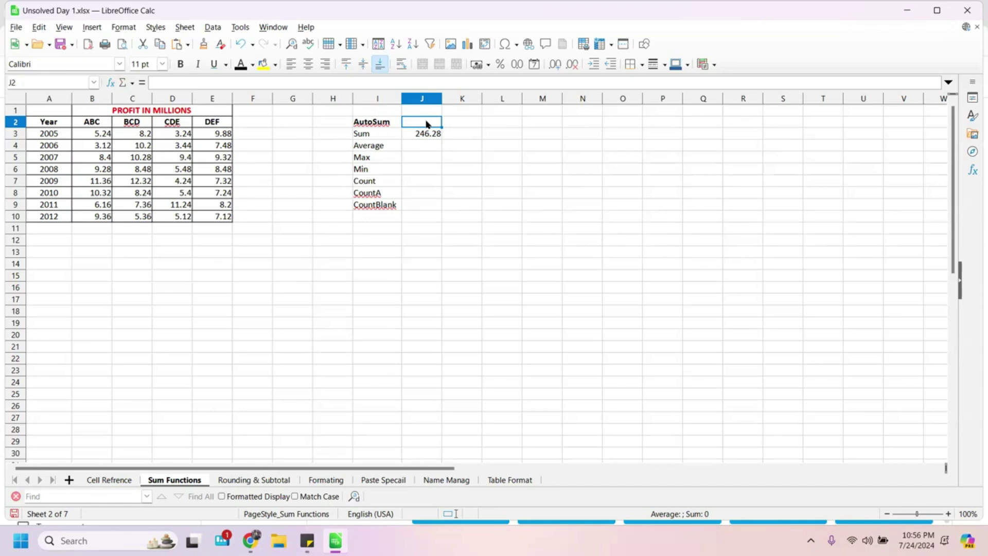
{"action": "key", "text": "alt+equal"}
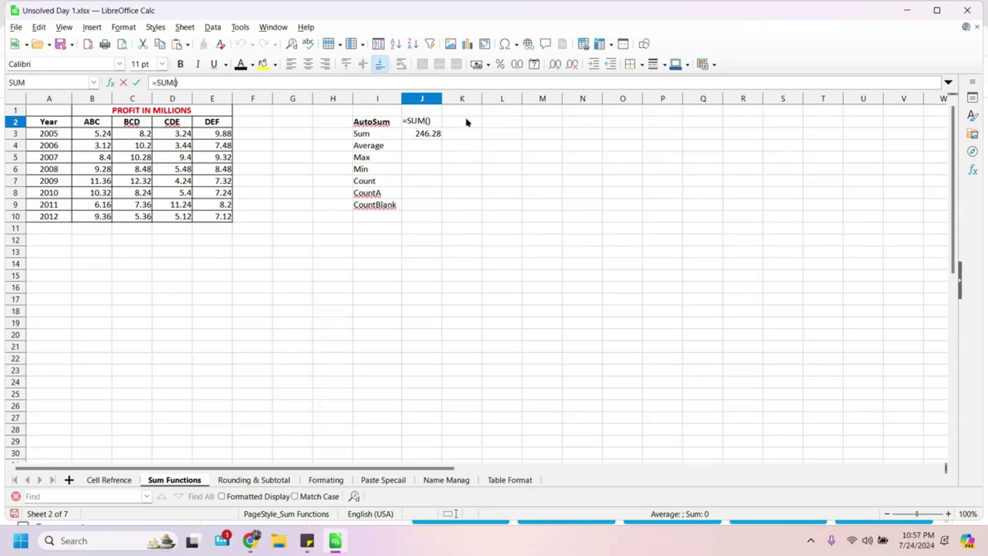
{"action": "left_click", "coordinate": [459, 123]}
{"action": "left_click", "coordinate": [427, 121]}
{"action": "left_click", "coordinate": [502, 122]}
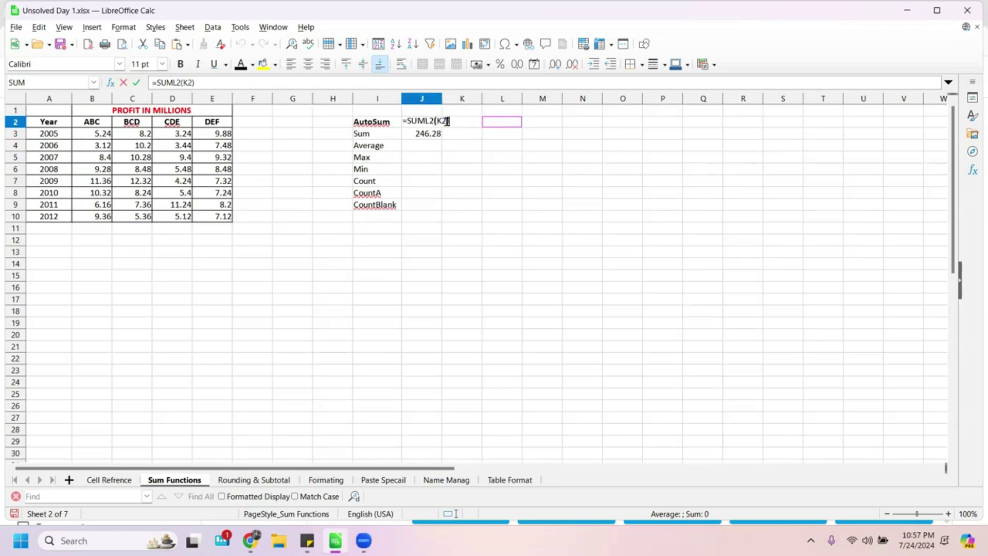
{"action": "left_click", "coordinate": [493, 123]}
{"action": "key", "text": "Return"}
{"action": "left_click", "coordinate": [438, 122]}
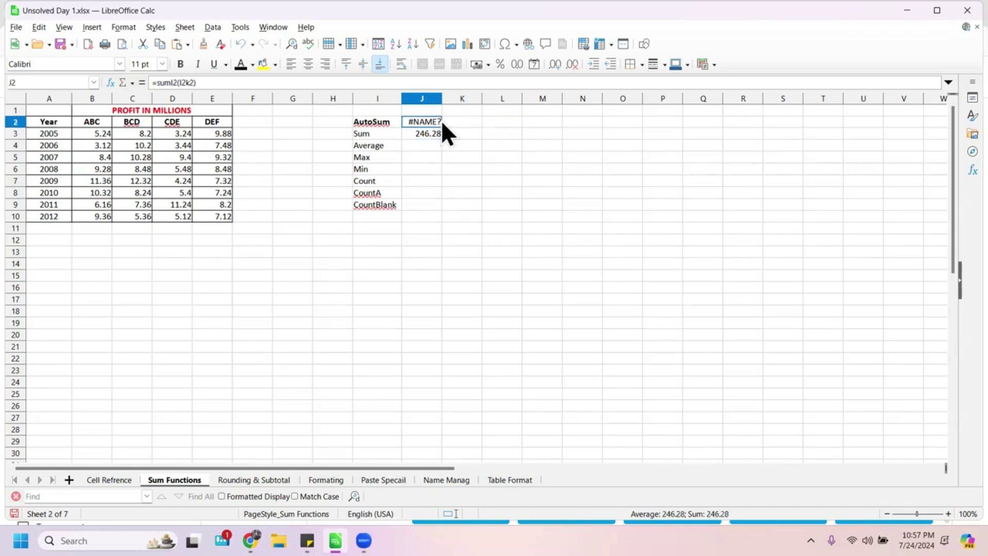
{"action": "key", "text": "Delete"}
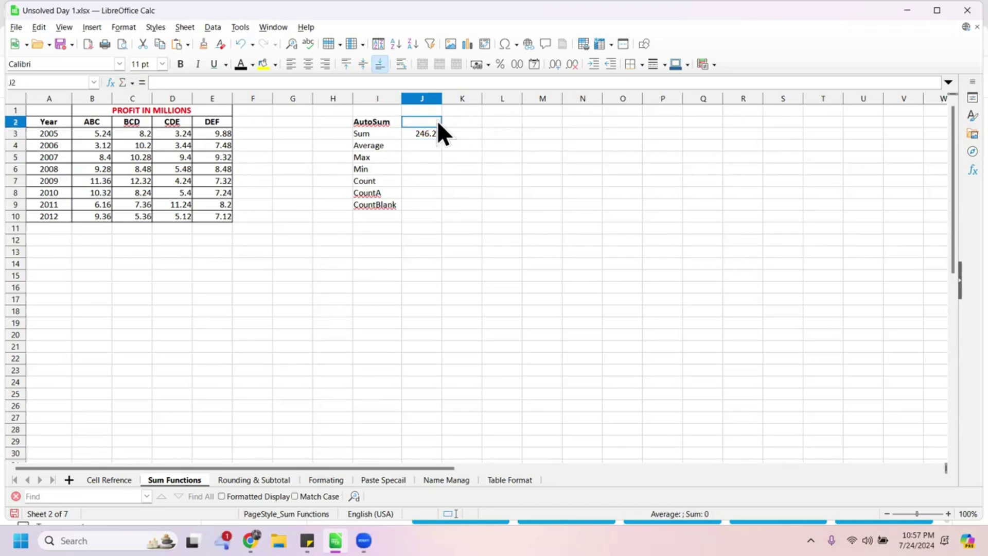
Enter the note "Alt+= is the shortcut" in J2 beside the AutoSum label
{"action": "type", "text": "Al"}
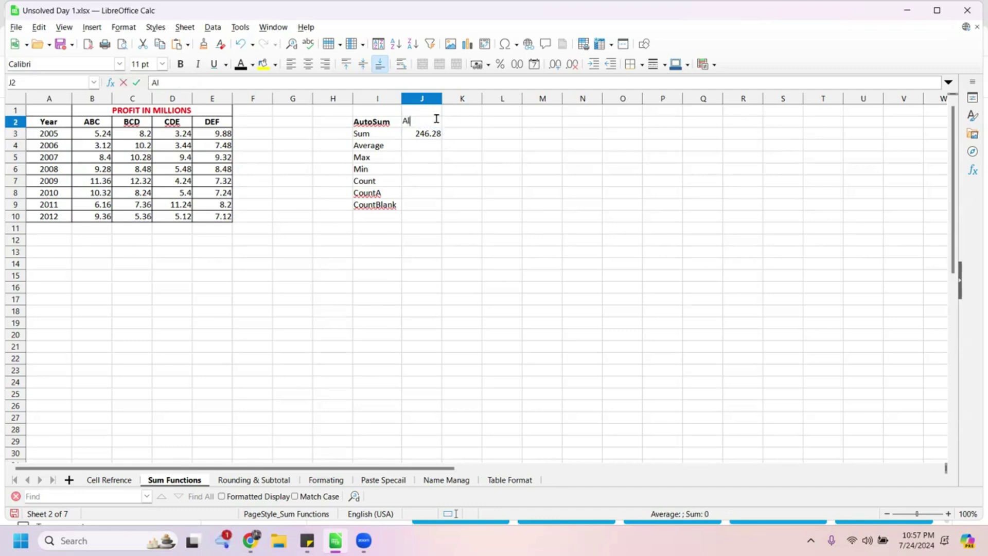
{"action": "type", "text": "t+= is the shortcut"}
{"action": "key", "text": "Return"}
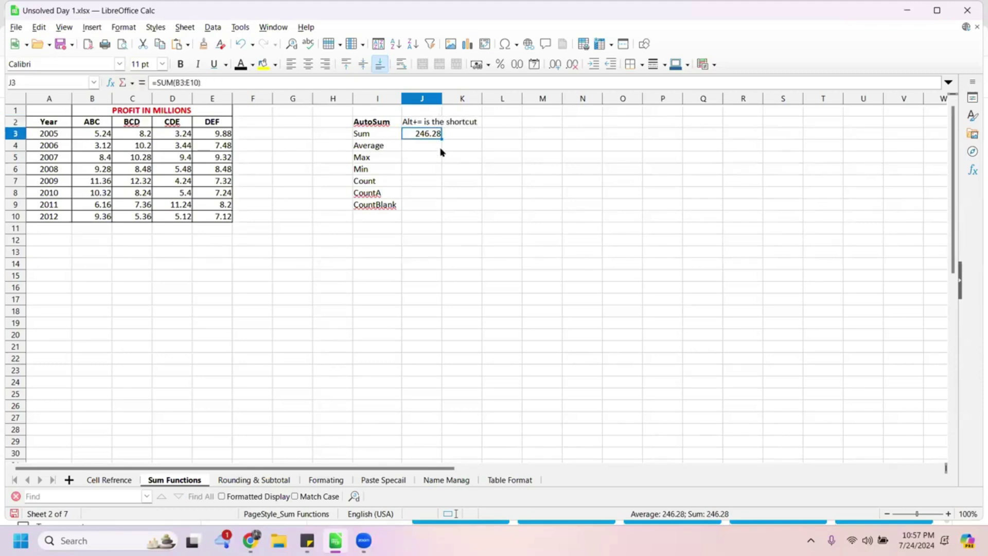
Average all profit figures in J4 with the AVERAGE function over B3:E10
{"action": "left_click", "coordinate": [415, 149]}
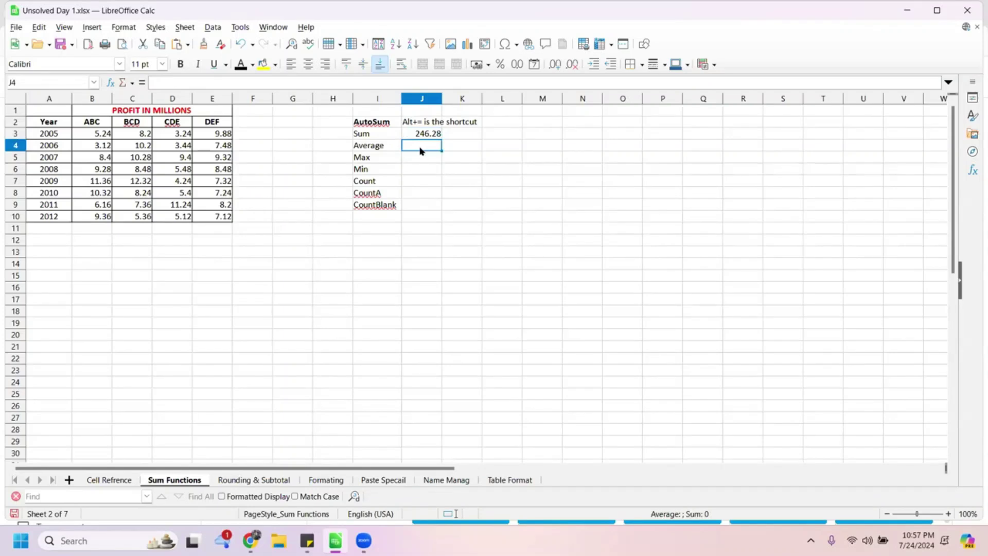
{"action": "type", "text": "=a"}
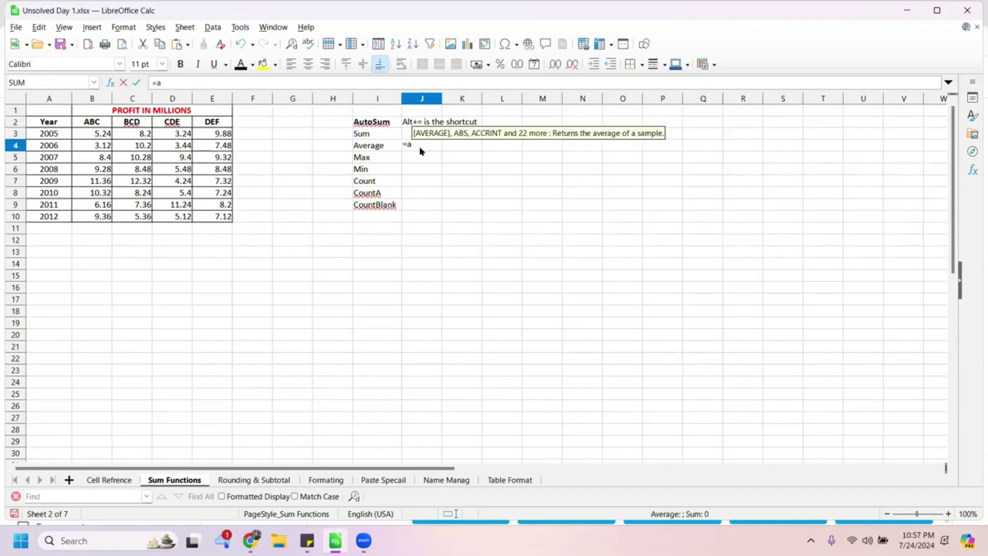
{"action": "key", "text": "Return"}
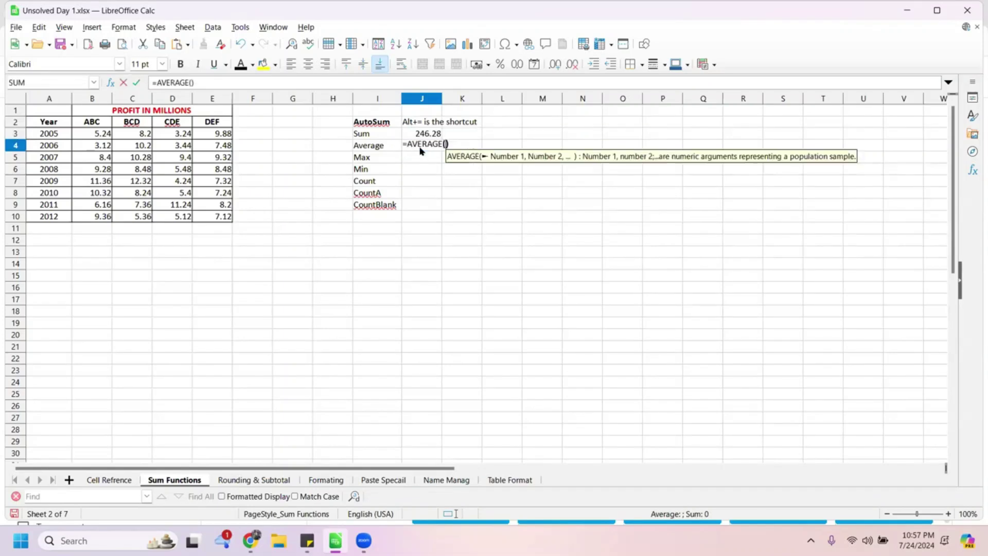
{"action": "left_click", "coordinate": [100, 133]}
{"action": "key", "text": "shift+Right"}
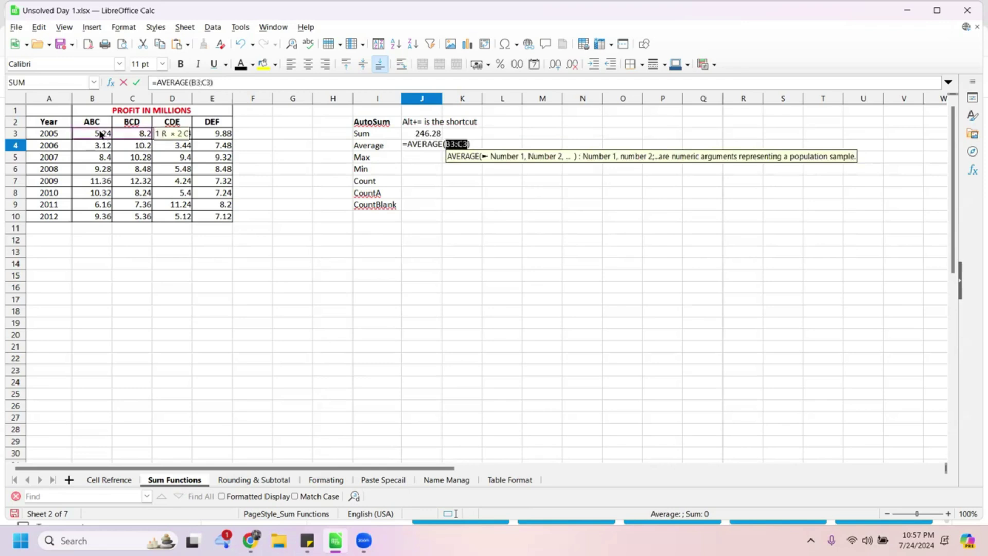
{"action": "key", "text": "shift+Right"}
{"action": "key", "text": "shift+Down"}
{"action": "key", "text": "shift+Down"}
{"action": "key", "text": "shift+Down"}
{"action": "key", "text": "shift+Down"}
{"action": "key", "text": "shift+Down"}
{"action": "key", "text": "shift+Down"}
{"action": "key", "text": "shift+Up"}
{"action": "key", "text": "shift+Up"}
{"action": "key", "text": "shift+Up"}
{"action": "key", "text": "shift+Up"}
{"action": "key", "text": "shift+Up"}
{"action": "key", "text": "shift+Up"}
{"action": "key", "text": "shift+Right"}
{"action": "key", "text": "shift+Down"}
{"action": "key", "text": "shift+Down"}
{"action": "key", "text": "shift+Down"}
{"action": "key", "text": "shift+Down"}
{"action": "key", "text": "shift+Down"}
{"action": "key", "text": "shift+Down"}
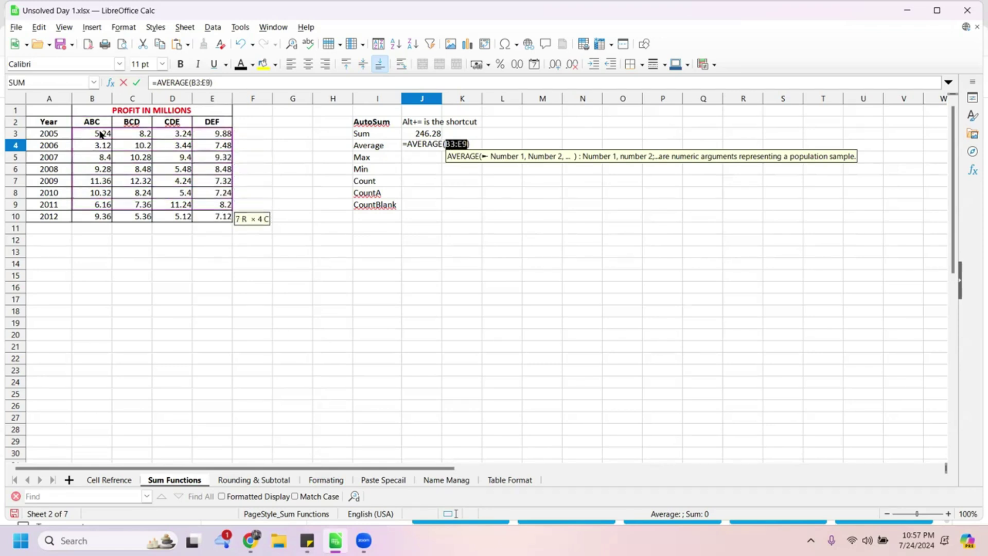
{"action": "key", "text": "shift+Down"}
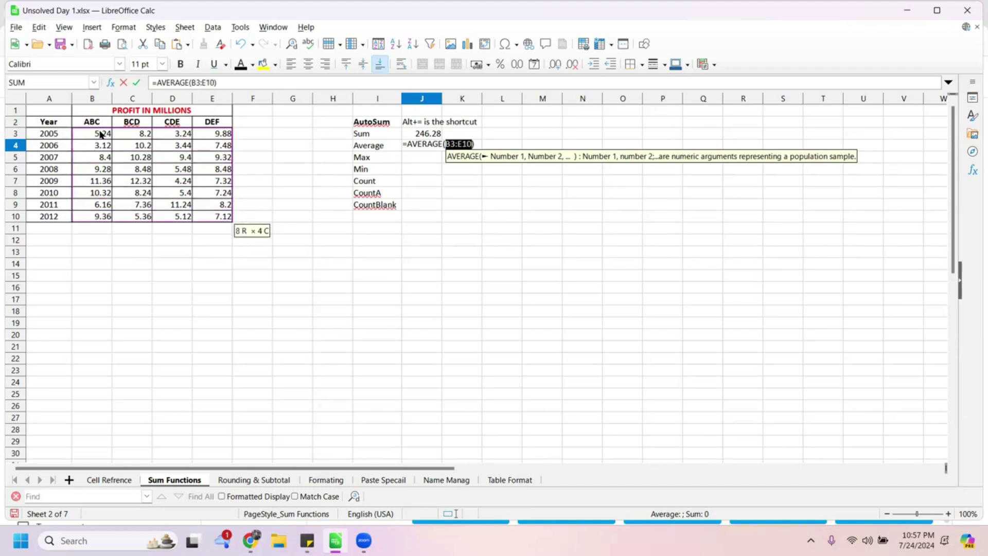
{"action": "key", "text": "Return"}
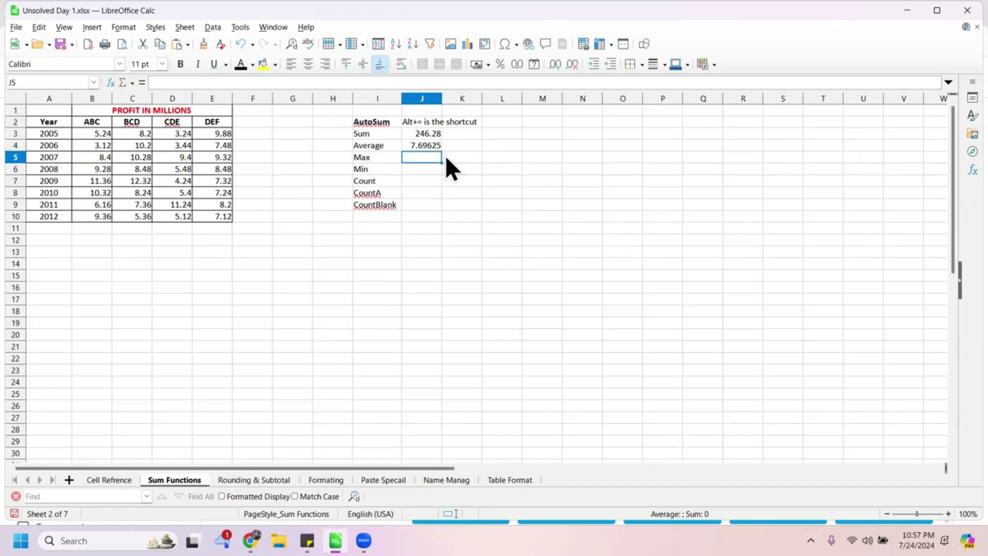
Find the highest profit of the whole table in J5 with the MAX function over B3:E10
{"action": "type", "text": "=max"}
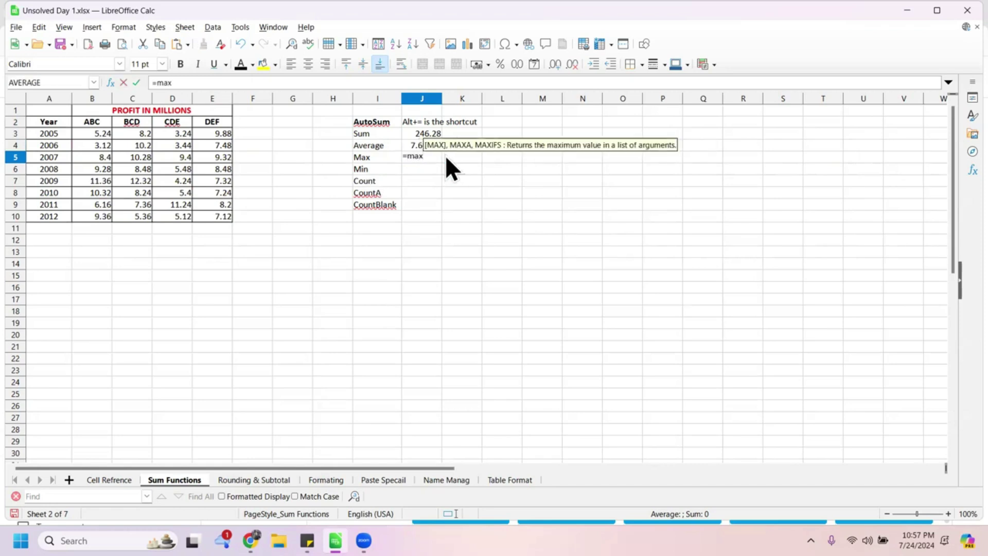
{"action": "type", "text": "("}
{"action": "left_click", "coordinate": [85, 137]}
{"action": "key", "text": "shift+Right"}
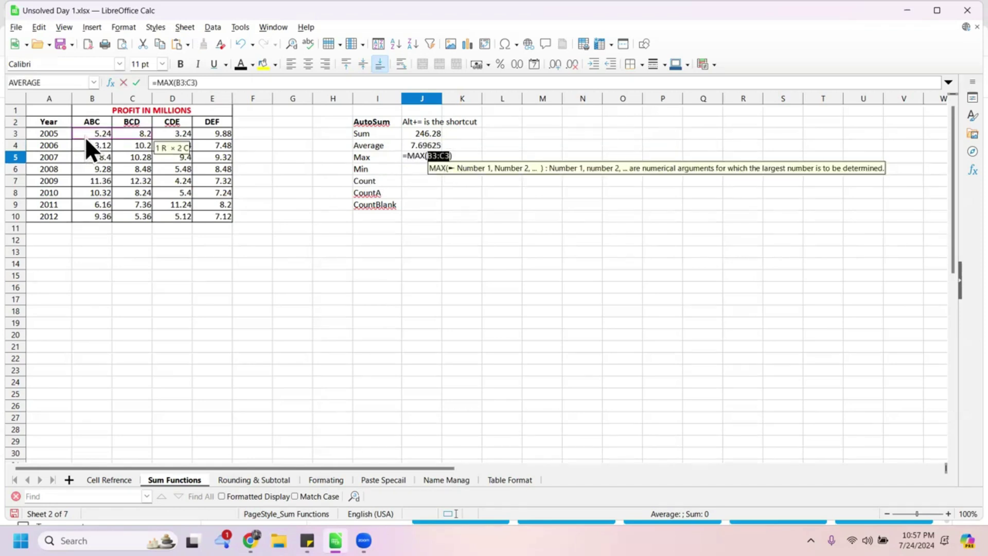
{"action": "key", "text": "shift+Right"}
{"action": "key", "text": "shift+Right"}
{"action": "key", "text": "shift+Down"}
{"action": "key", "text": "shift+Down"}
{"action": "key", "text": "shift+Down"}
{"action": "key", "text": "shift+Down"}
{"action": "key", "text": "shift+Down"}
{"action": "key", "text": "shift+Down"}
{"action": "key", "text": "shift+Down"}
{"action": "key", "text": "shift+Up"}
{"action": "key", "text": "shift+Down"}
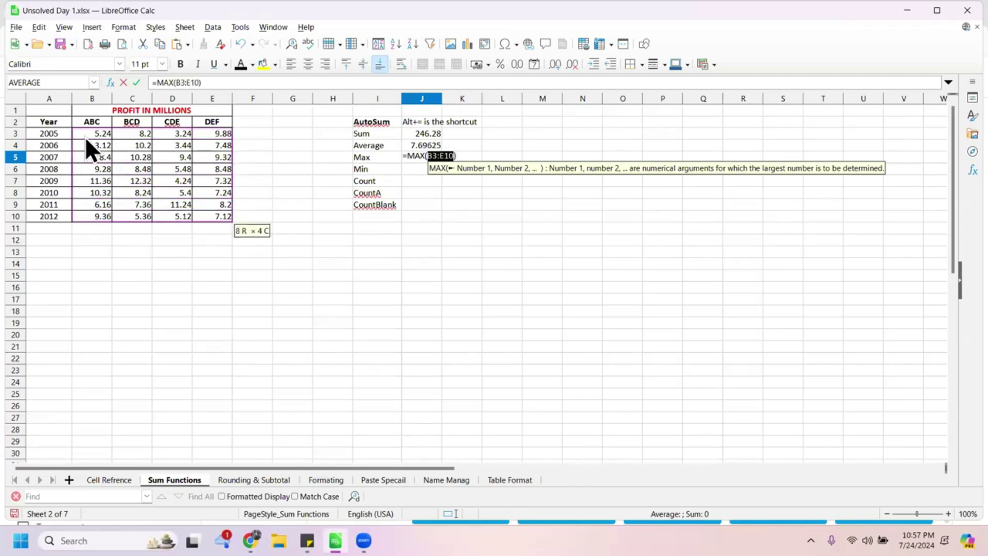
{"action": "key", "text": "Return"}
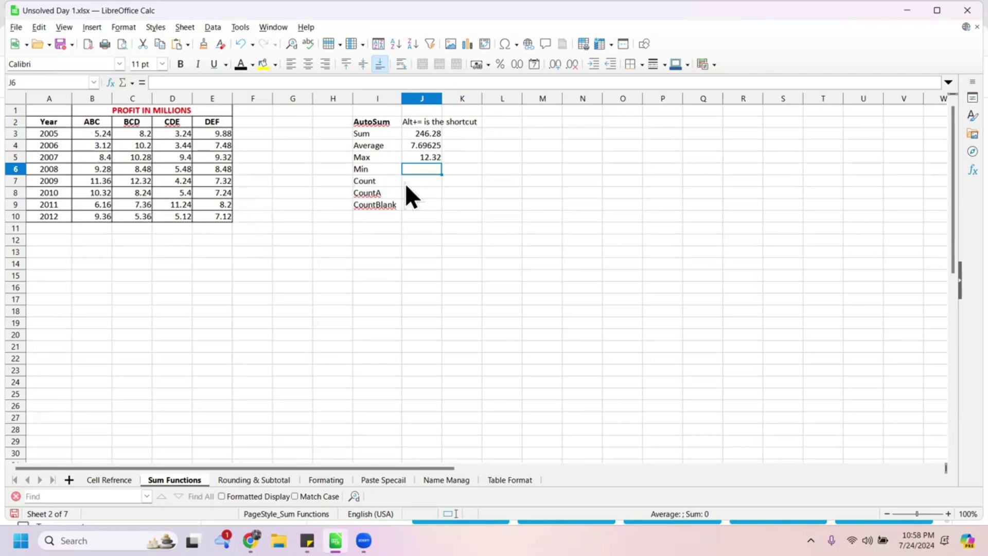
Find the lowest profit of the whole table in J6 with =MIN(b3:e10), using a colon as range separator
{"action": "type", "text": "=min"}
{"action": "key", "text": "Return"}
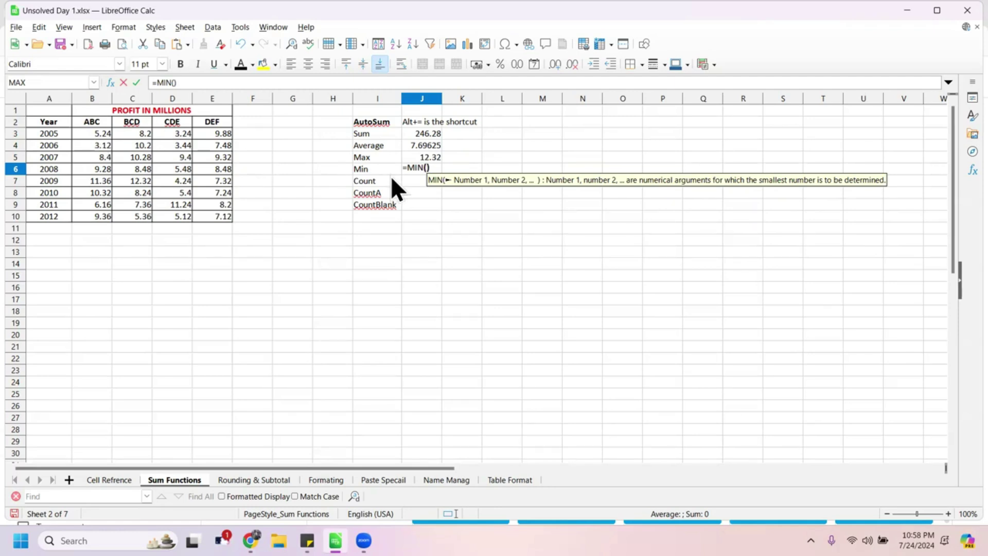
{"action": "type", "text": "b3"}
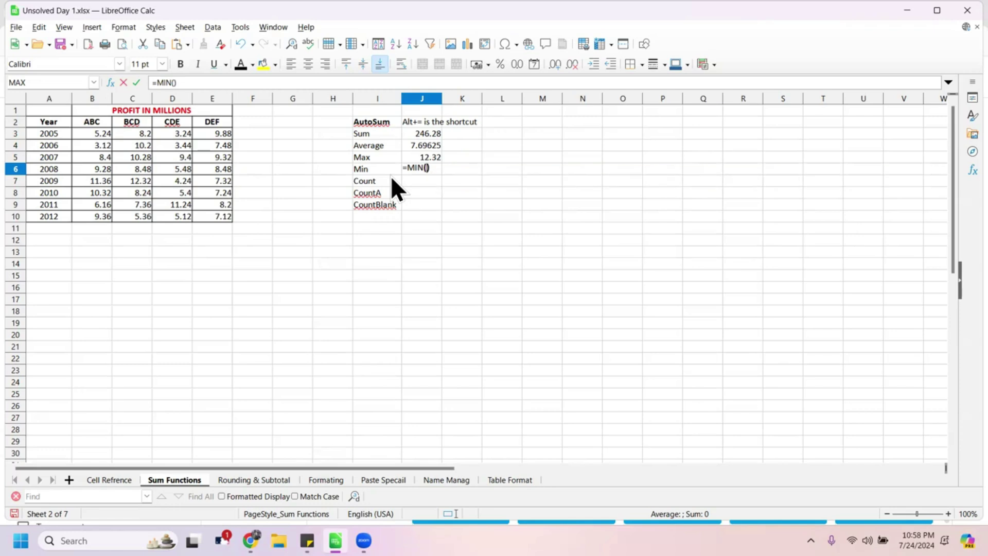
{"action": "type", "text": ";"}
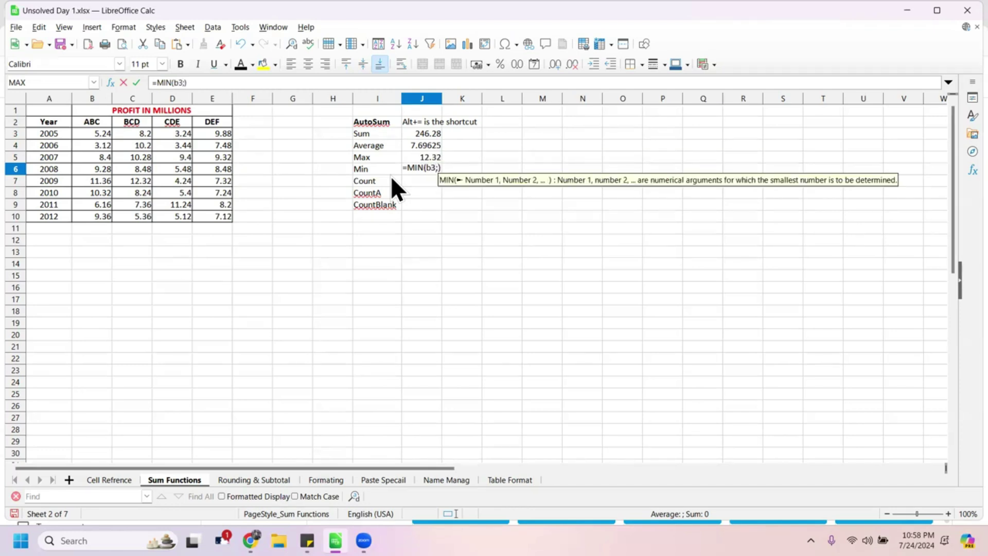
{"action": "key", "text": "Left"}
{"action": "key", "text": "Right"}
{"action": "key", "text": "Right"}
{"action": "key", "text": "Left"}
{"action": "key", "text": "BackSpace"}
{"action": "type", "text": ":"}
{"action": "type", "text": "e"}
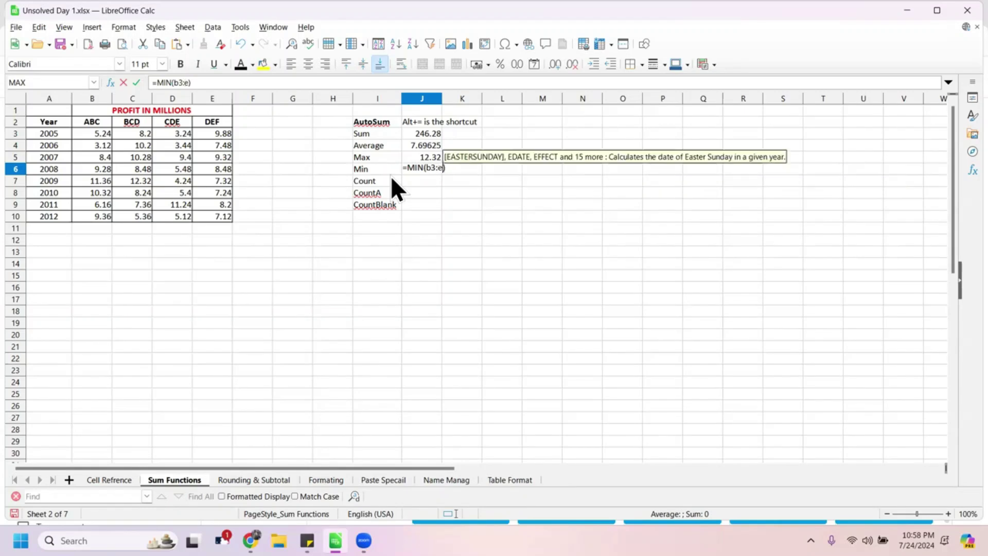
{"action": "type", "text": "10"}
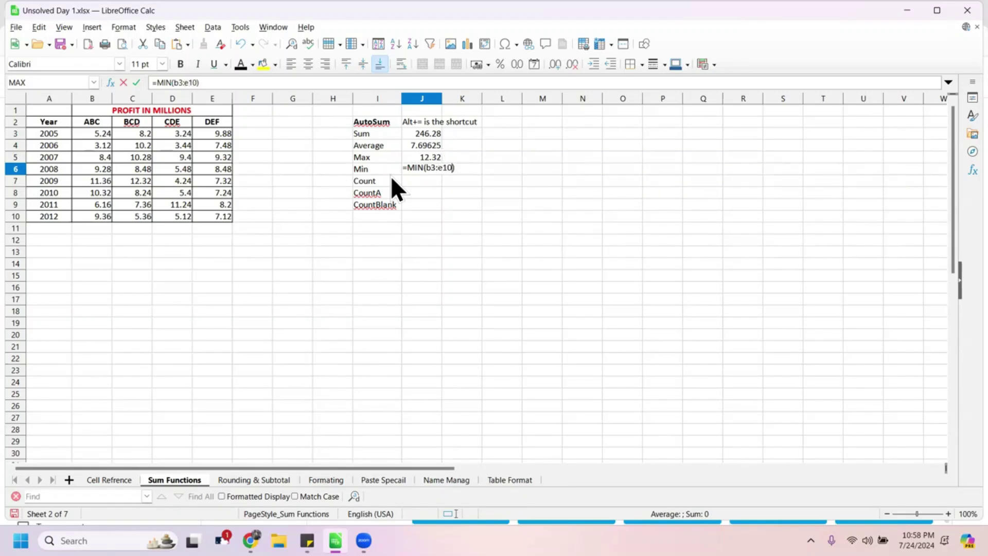
{"action": "key", "text": "Return"}
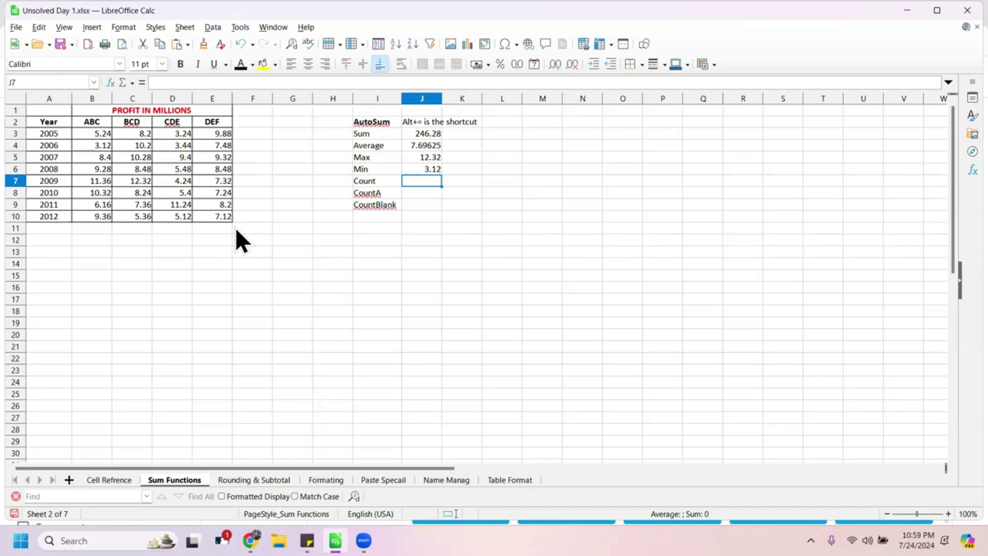
Count the numeric profit figures in J7 with the COUNT function over B3:E10
{"action": "type", "text": "=count"}
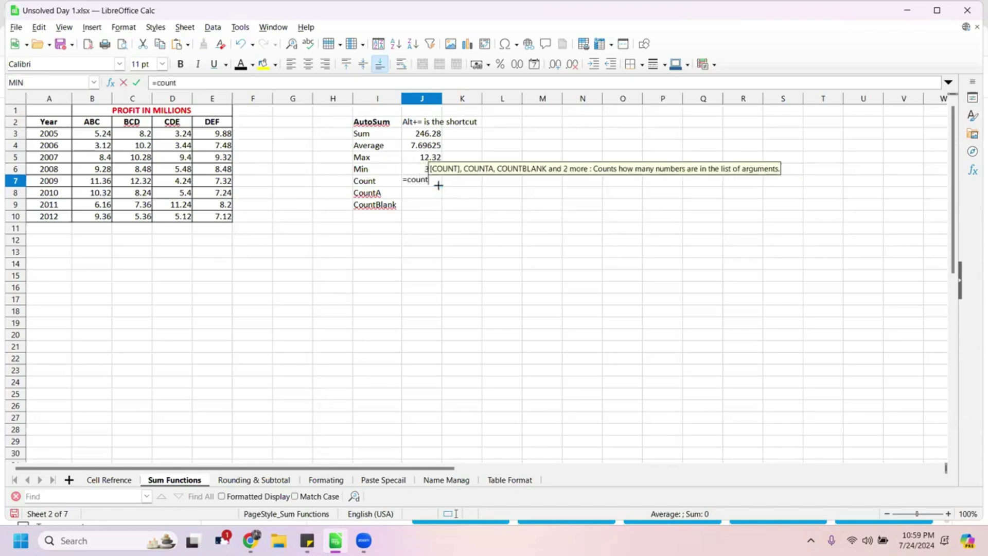
{"action": "key", "text": "Return"}
{"action": "left_click", "coordinate": [88, 135]}
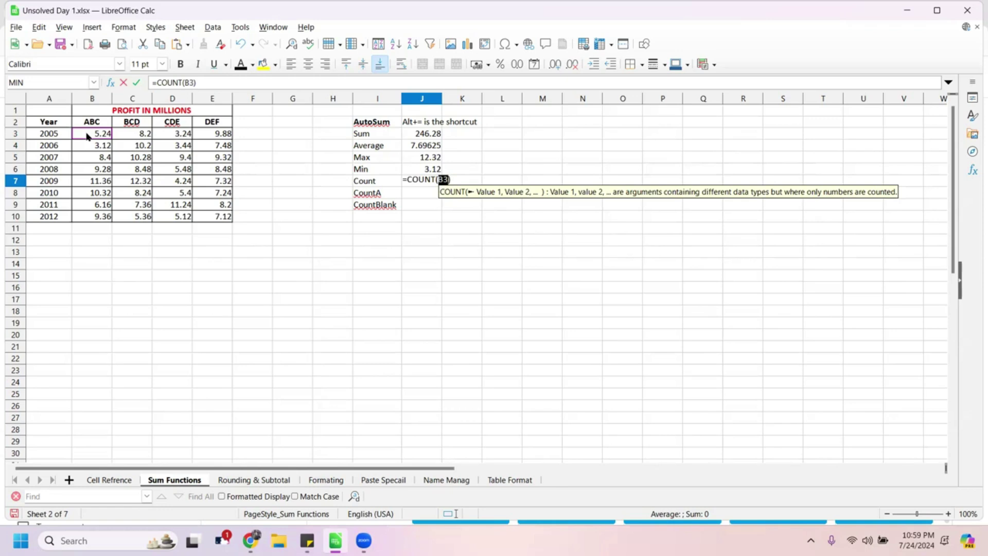
{"action": "key", "text": "shift+Right"}
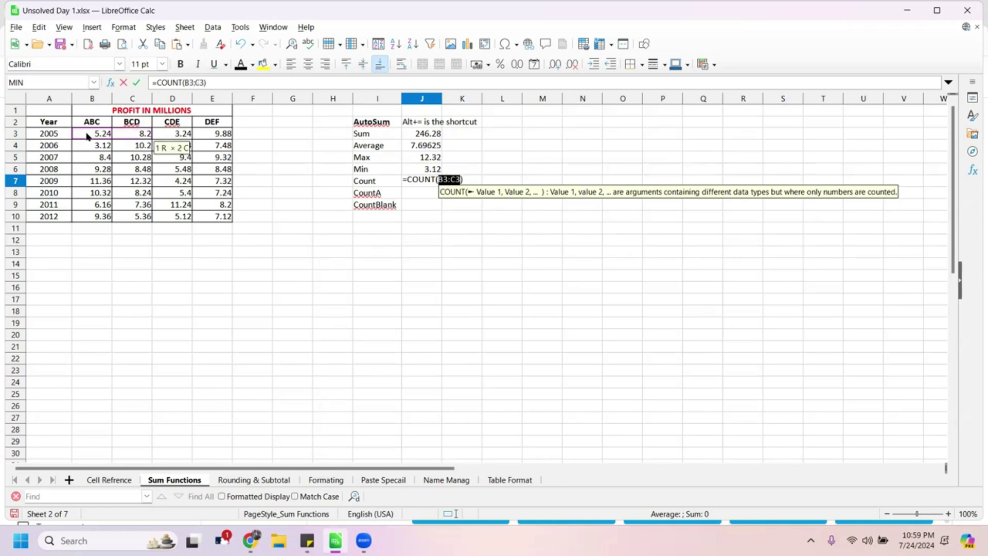
{"action": "key", "text": "shift+Right"}
{"action": "key", "text": "shift+Right"}
{"action": "key", "text": "shift+Down"}
{"action": "key", "text": "shift+Down"}
{"action": "key", "text": "shift+Down"}
{"action": "key", "text": "shift+Down"}
{"action": "key", "text": "shift+Down"}
{"action": "key", "text": "shift+Down"}
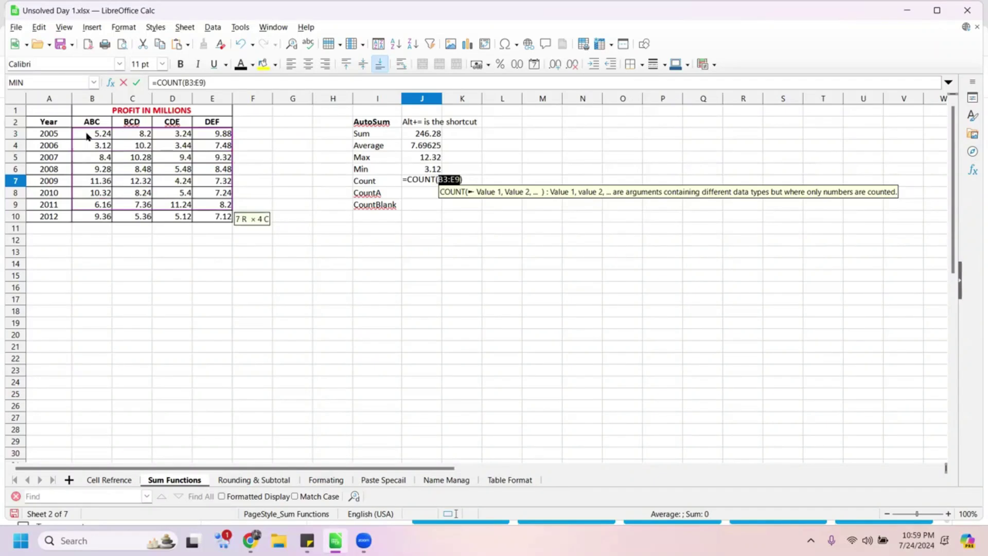
{"action": "key", "text": "shift+Down"}
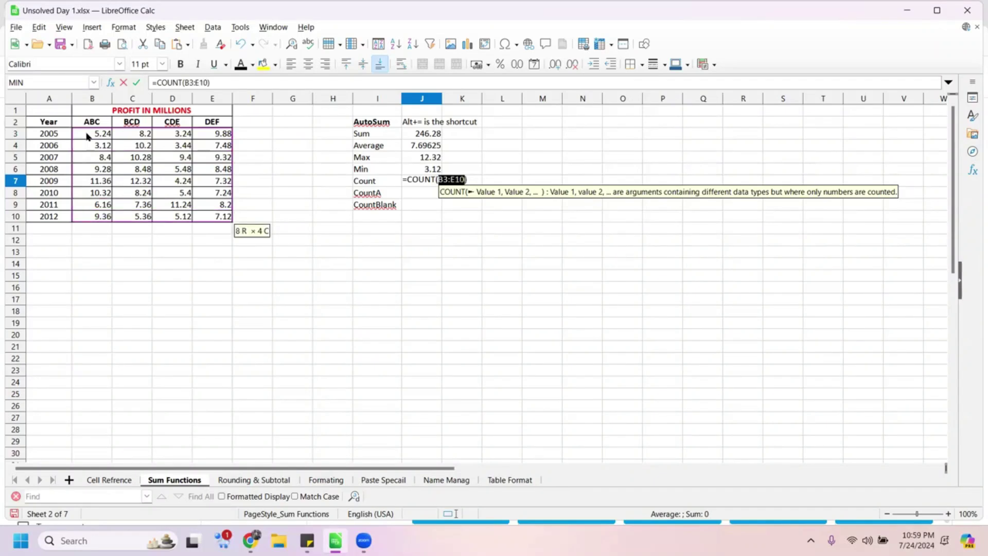
{"action": "key", "text": "Return"}
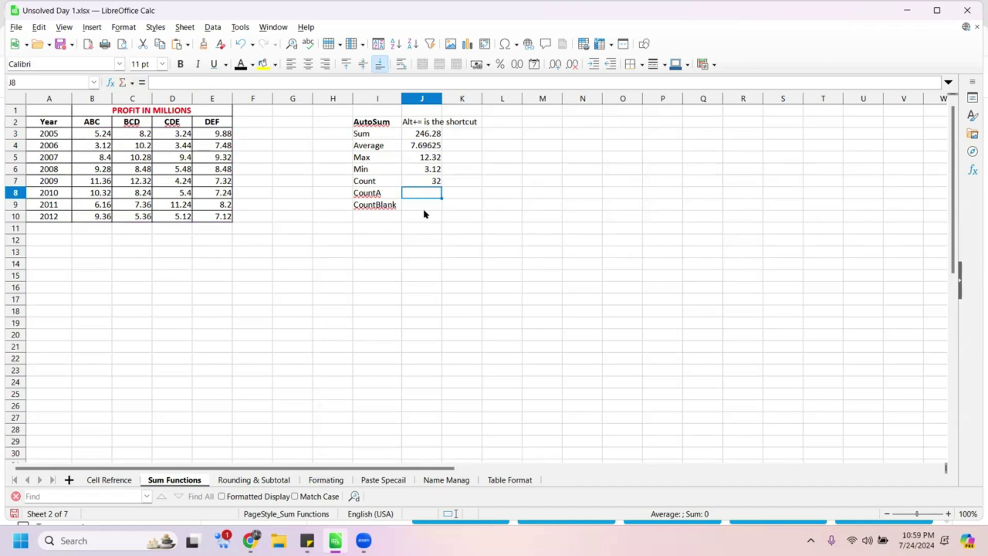
Count all non-empty cells of the profit table in J8 with the COUNTA function over B3:E10
{"action": "type", "text": "=co"}
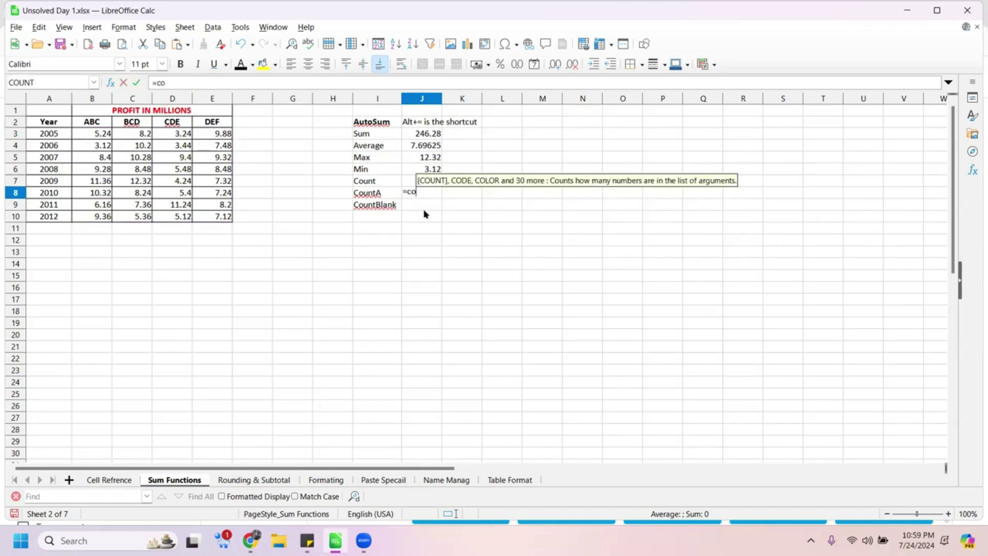
{"action": "type", "text": "unt"}
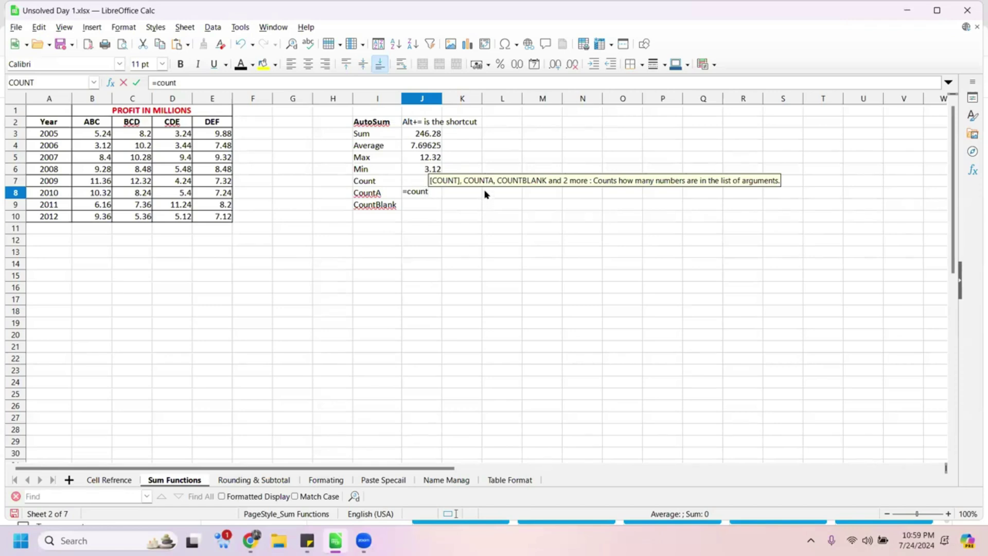
{"action": "type", "text": "a"}
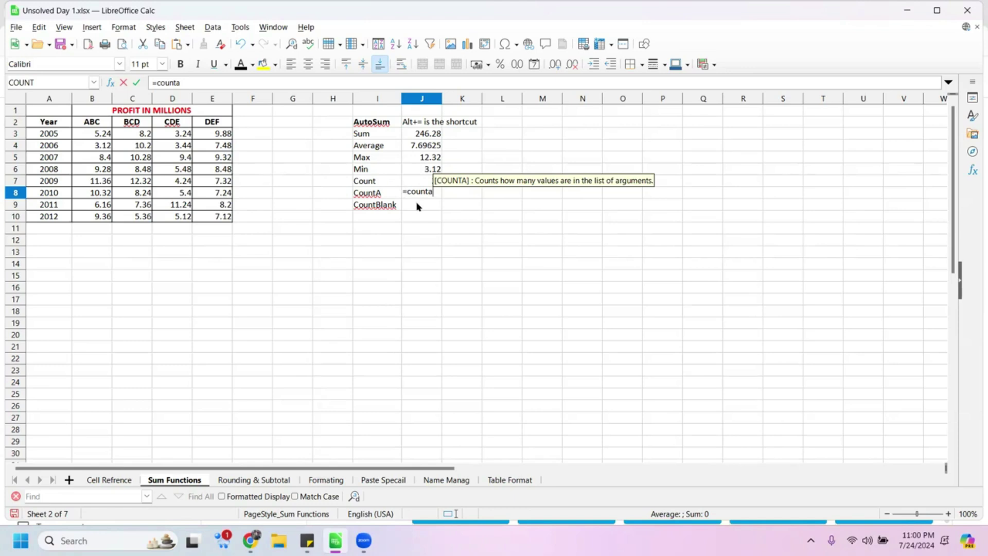
{"action": "key", "text": "Return"}
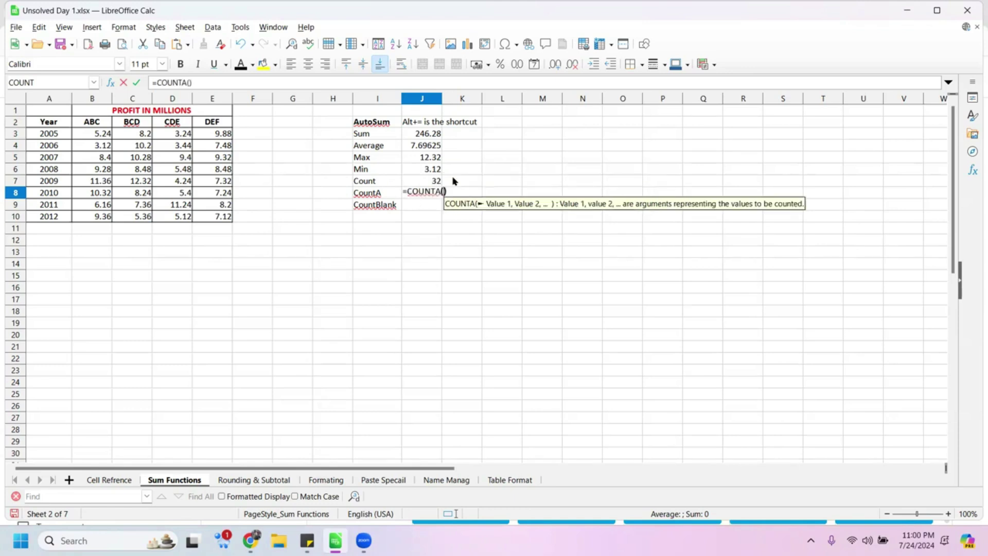
{"action": "left_click", "coordinate": [102, 135]}
{"action": "key", "text": "shift+Right"}
{"action": "key", "text": "shift+Right"}
{"action": "key", "text": "shift+Down"}
{"action": "key", "text": "shift+Down"}
{"action": "key", "text": "shift+Down"}
{"action": "key", "text": "shift+Down"}
{"action": "key", "text": "shift+Down"}
{"action": "key", "text": "shift+Down"}
{"action": "key", "text": "shift+Down"}
{"action": "key", "text": "shift+Down"}
{"action": "key", "text": "shift+Up"}
{"action": "key", "text": "shift+Right"}
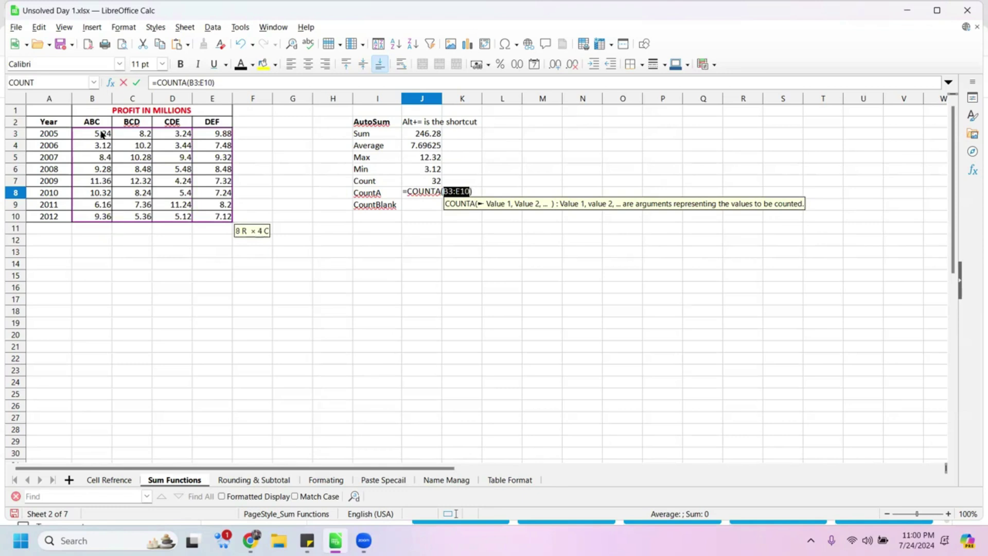
{"action": "key", "text": "Return"}
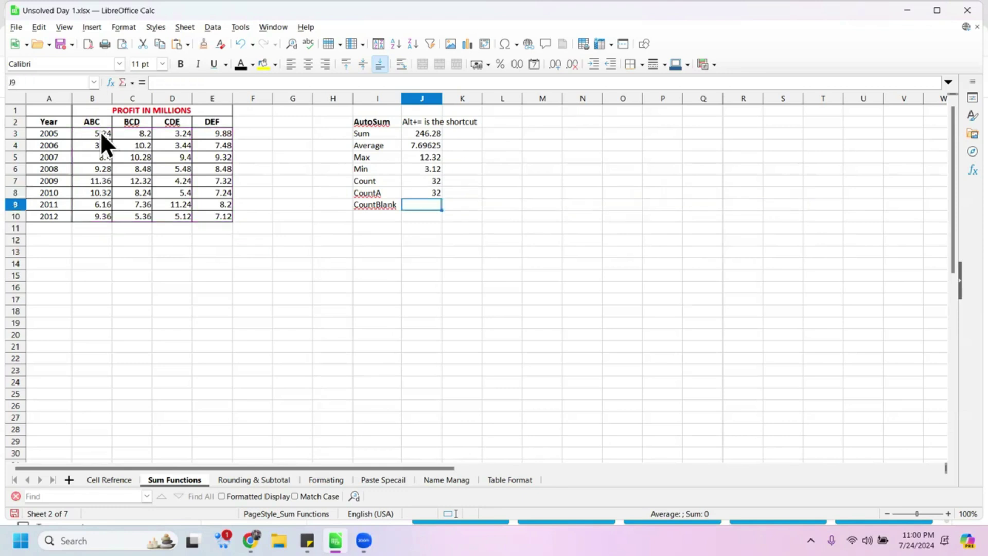
Count the empty cells of the profit table in J9 with the COUNTBLANK function over B3:E10
{"action": "type", "text": "=countb"}
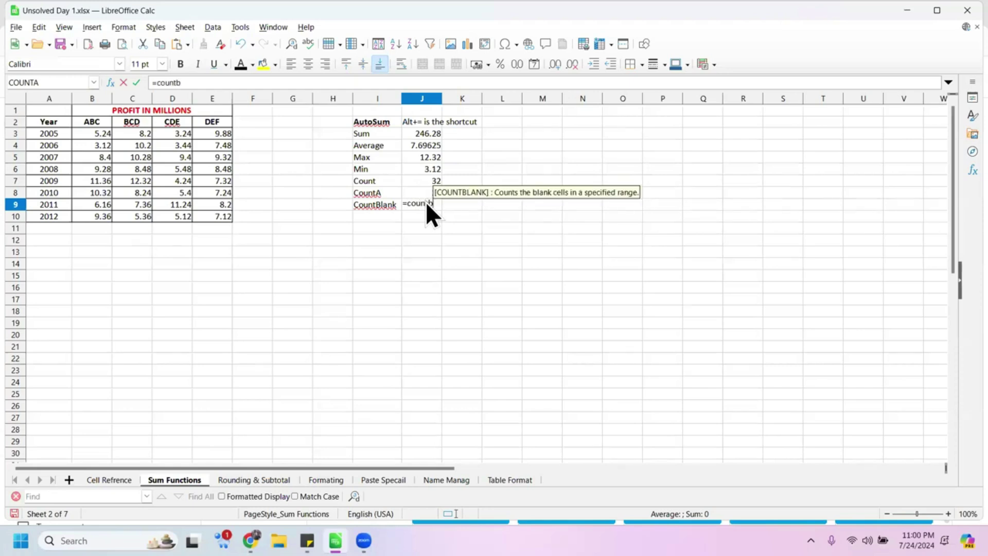
{"action": "key", "text": "Return"}
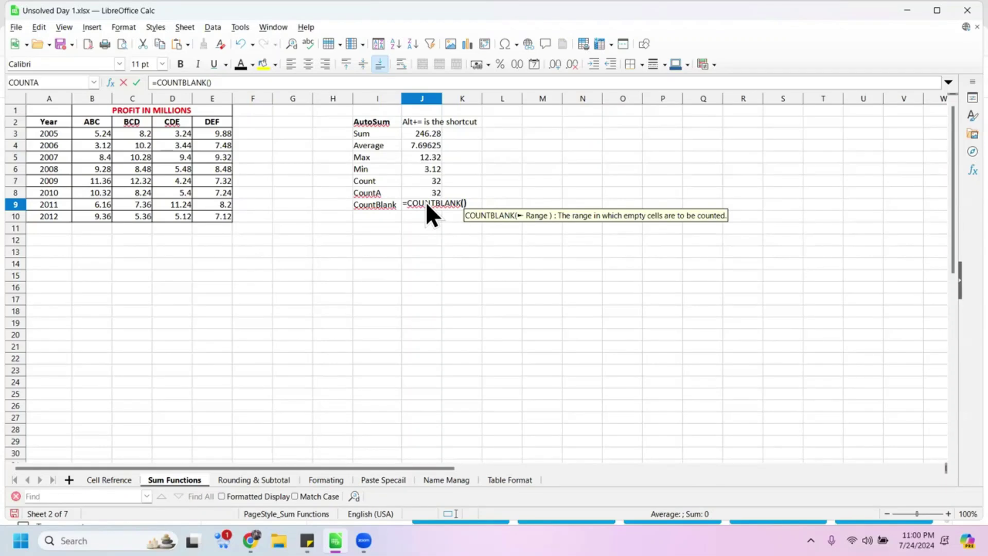
{"action": "left_click", "coordinate": [94, 131]}
{"action": "key", "text": "shift+Right"}
{"action": "key", "text": "shift+Right"}
{"action": "key", "text": "shift+Right"}
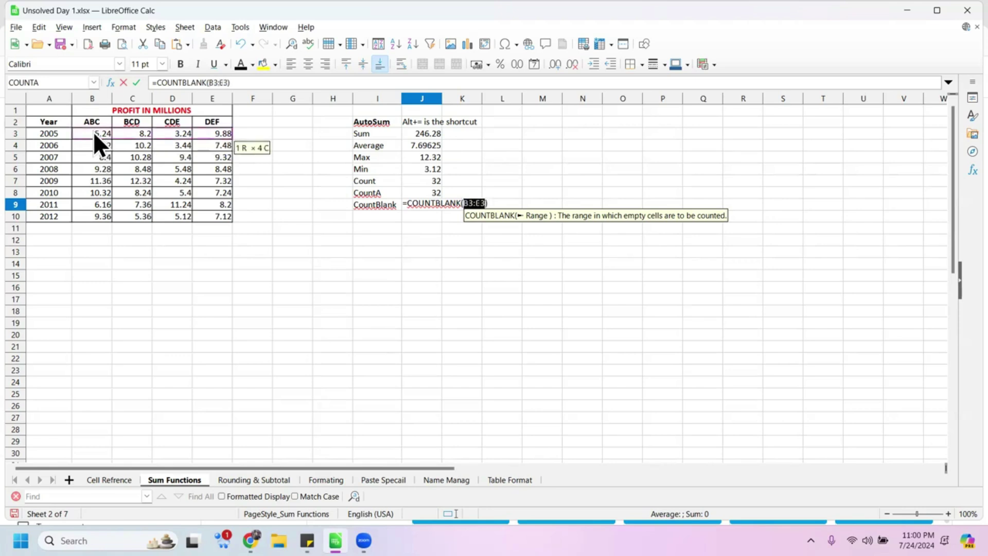
{"action": "key", "text": "shift+Down"}
{"action": "key", "text": "shift+Down"}
{"action": "key", "text": "shift+Down"}
{"action": "key", "text": "shift+Down"}
{"action": "key", "text": "shift+Down"}
{"action": "key", "text": "shift+Down"}
{"action": "key", "text": "shift+Down"}
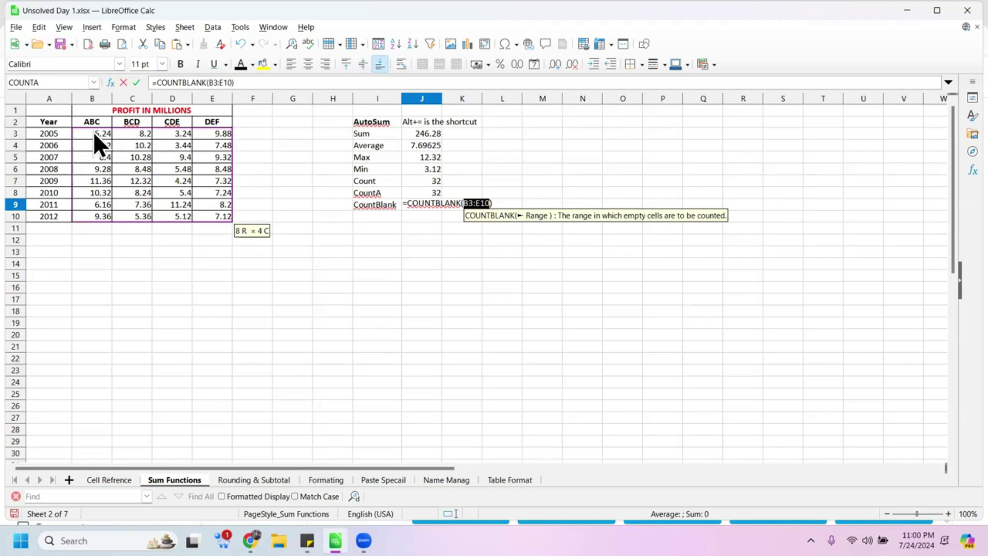
{"action": "key", "text": "Return"}
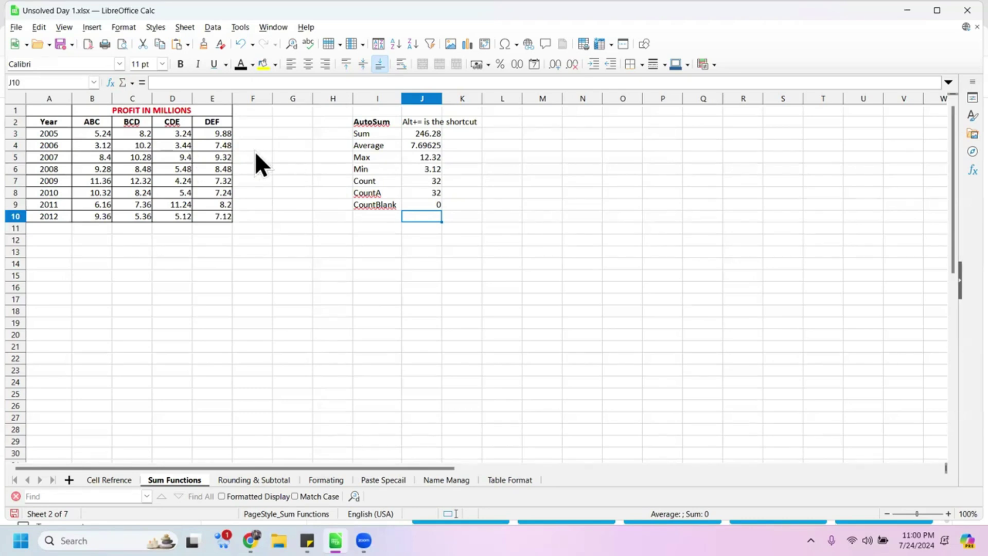
Clear the 2007 profit of company CDE in D5, keeping the cell's formatting
{"action": "left_click", "coordinate": [178, 158]}
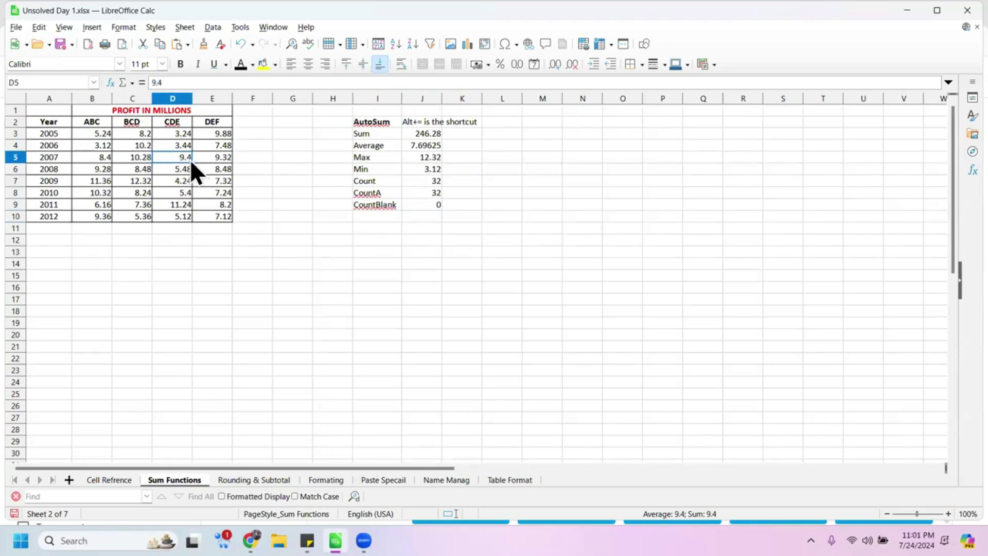
{"action": "key", "text": "BackSpace"}
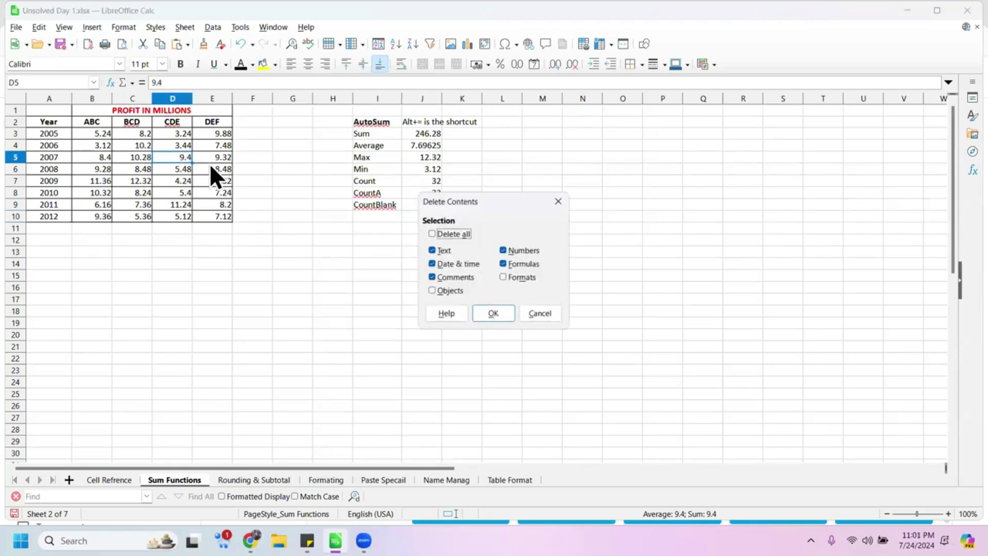
{"action": "left_click", "coordinate": [493, 312]}
{"action": "left_click", "coordinate": [184, 181]}
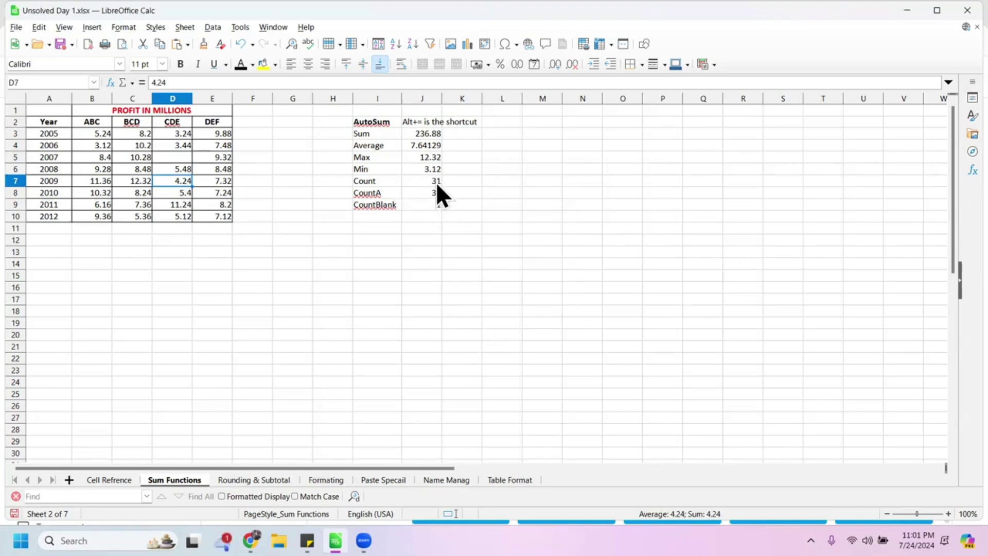
Enter the text "ab" in the empty cell D5 and compare the Count, CountA and CountBlank results
{"action": "left_click", "coordinate": [204, 157]}
{"action": "left_click", "coordinate": [184, 159]}
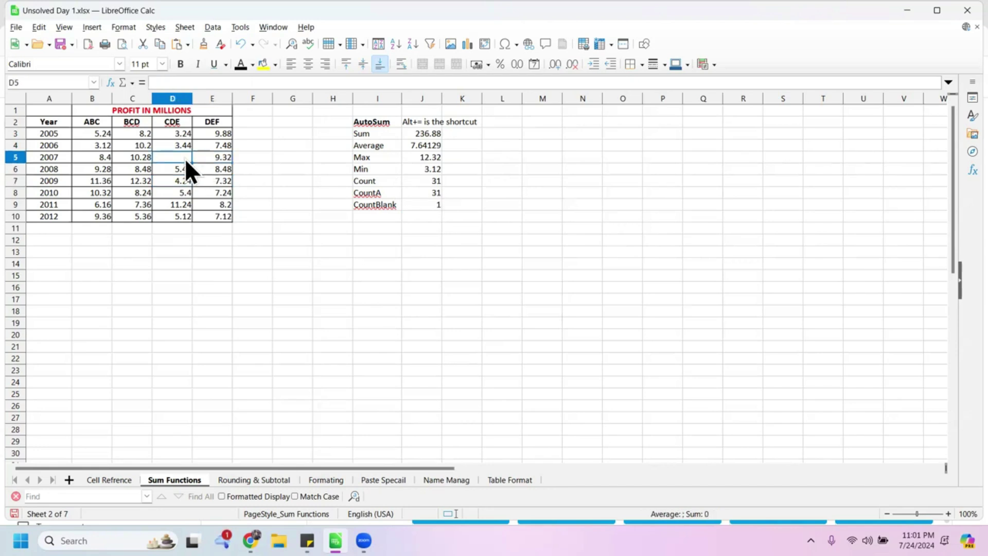
{"action": "type", "text": "ab"}
{"action": "key", "text": "Return"}
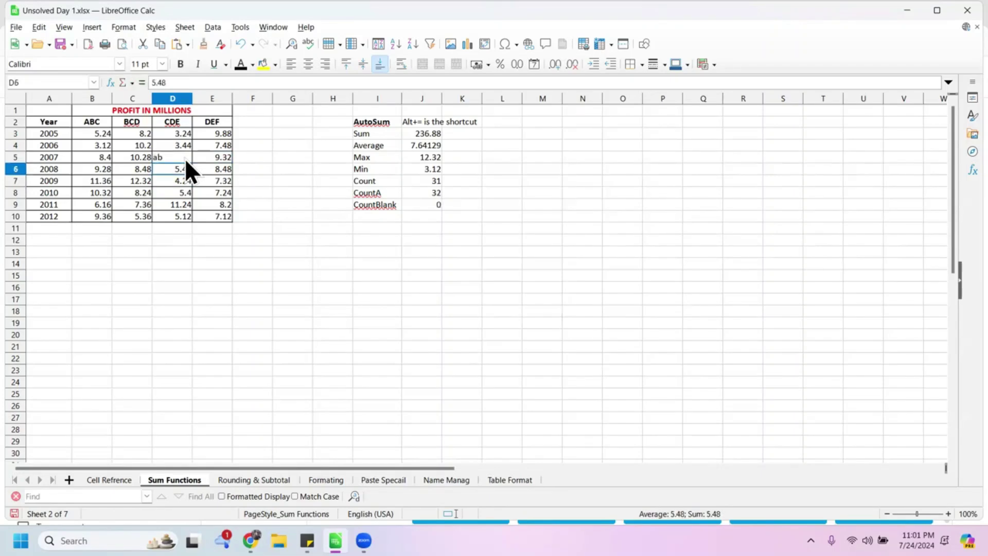
{"action": "left_click", "coordinate": [382, 195]}
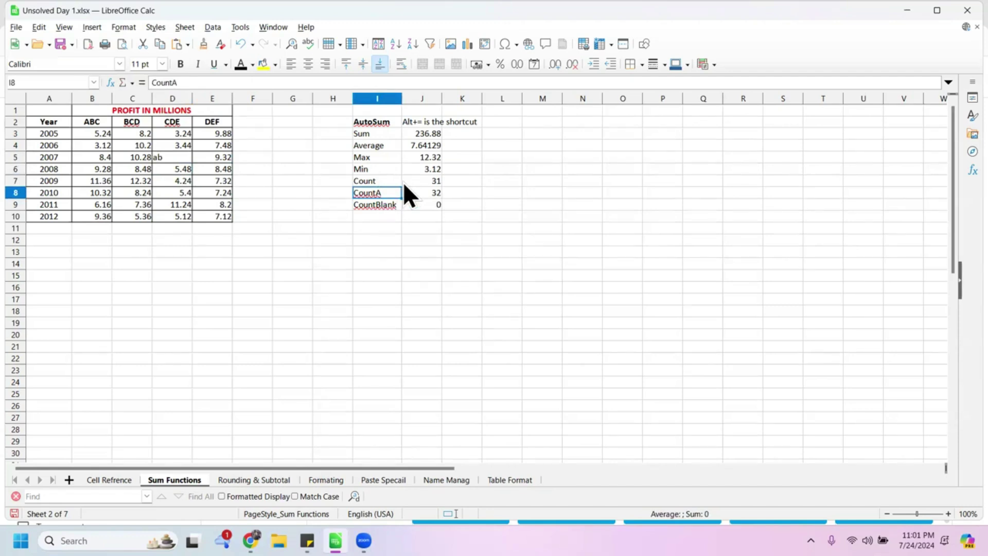
{"action": "left_click", "coordinate": [403, 181]}
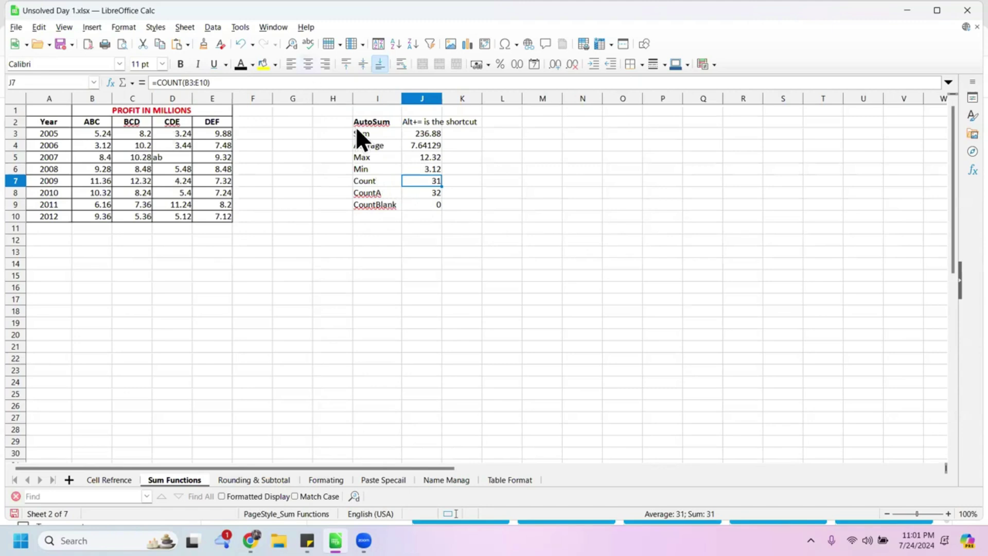
{"action": "left_click", "coordinate": [371, 195]}
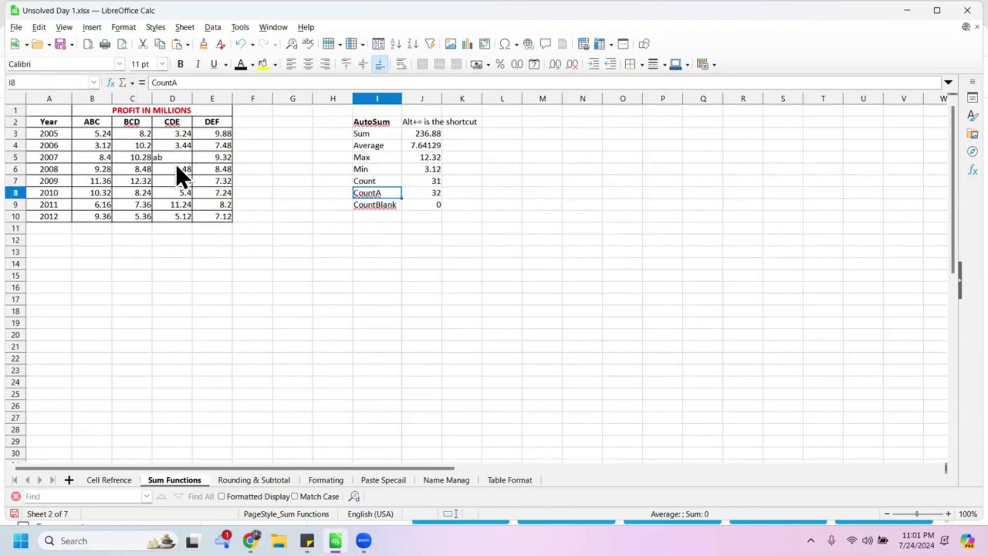
{"action": "left_click", "coordinate": [390, 208]}
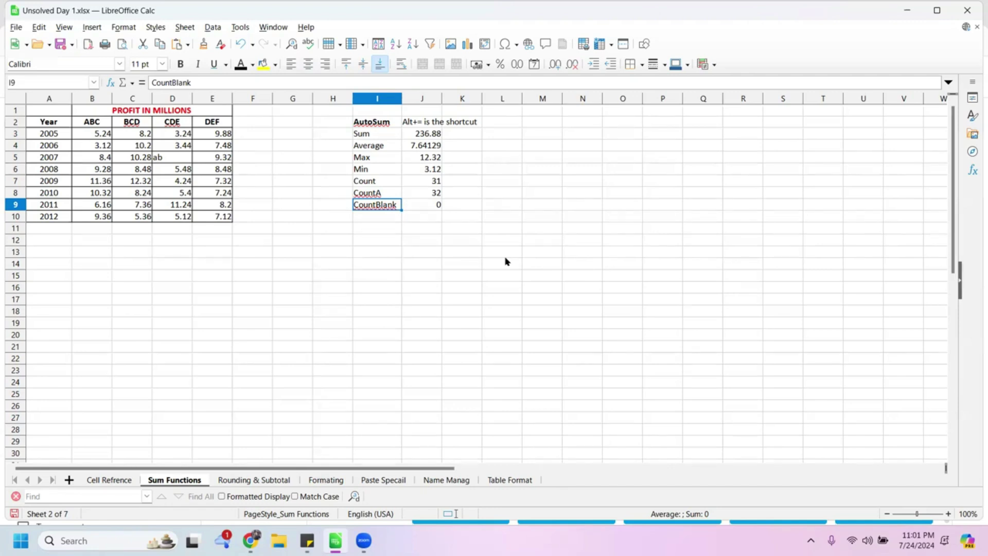
Replace the text in D5 with a comma and check the CountA and Count results
{"action": "left_click", "coordinate": [195, 160]}
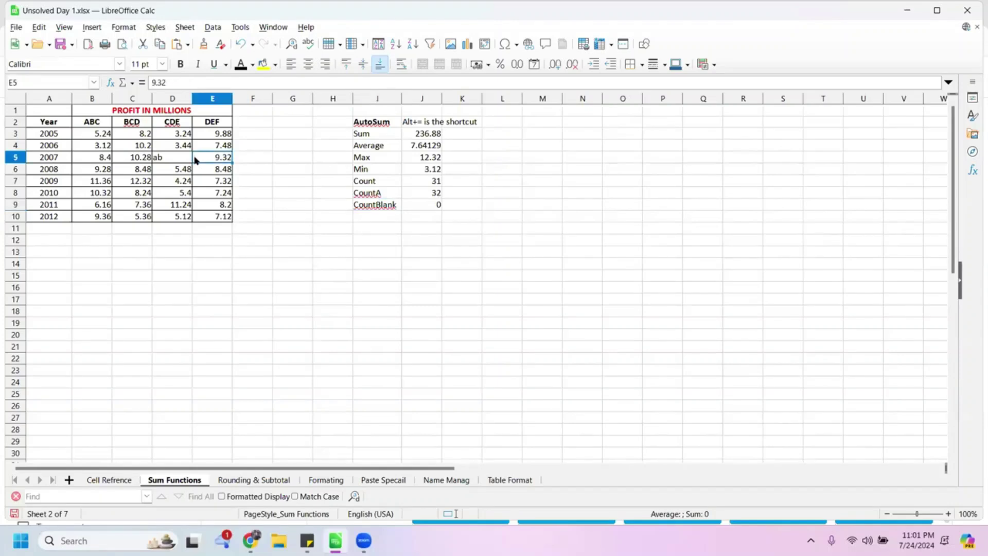
{"action": "left_click", "coordinate": [183, 160]}
{"action": "key", "text": "Delete"}
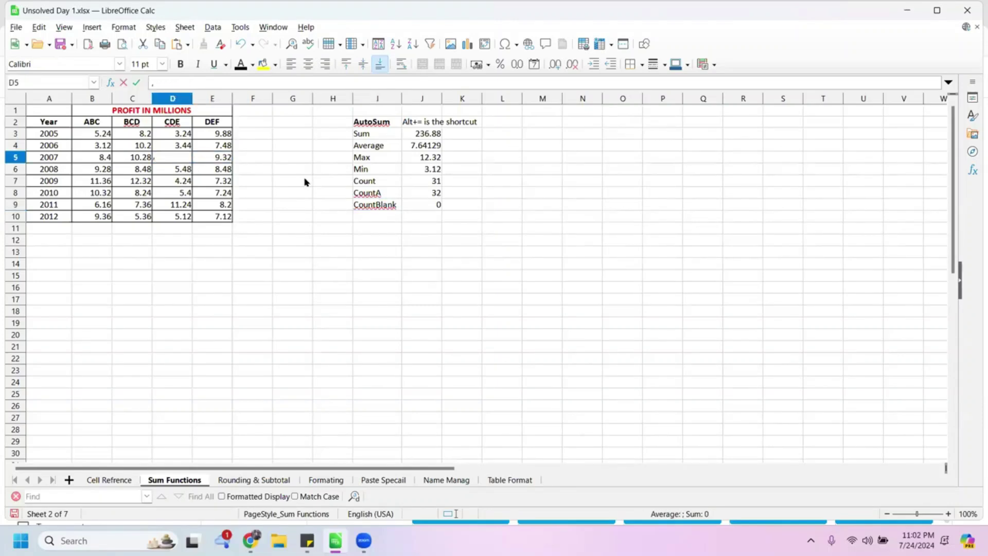
{"action": "left_click", "coordinate": [307, 181]}
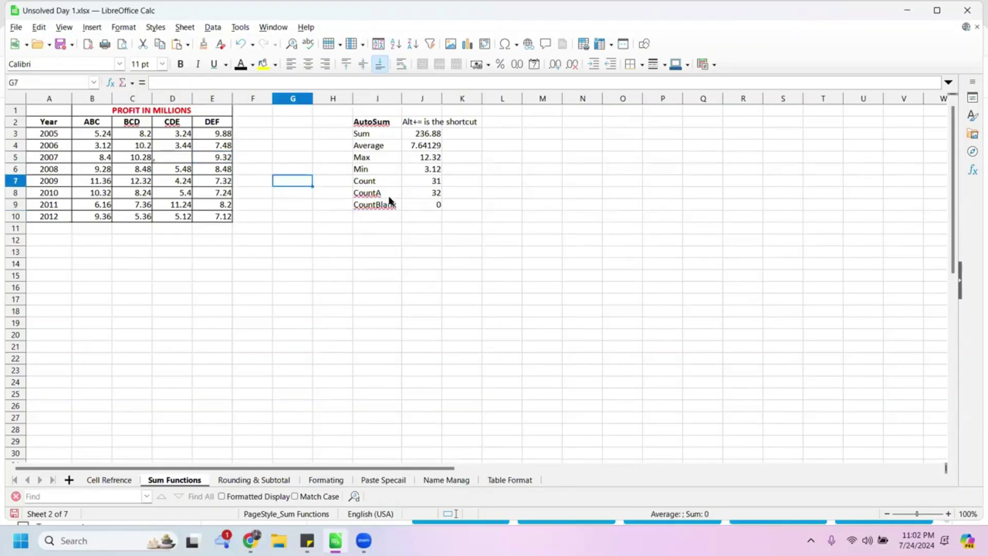
{"action": "left_click", "coordinate": [435, 194]}
{"action": "left_click", "coordinate": [436, 185]}
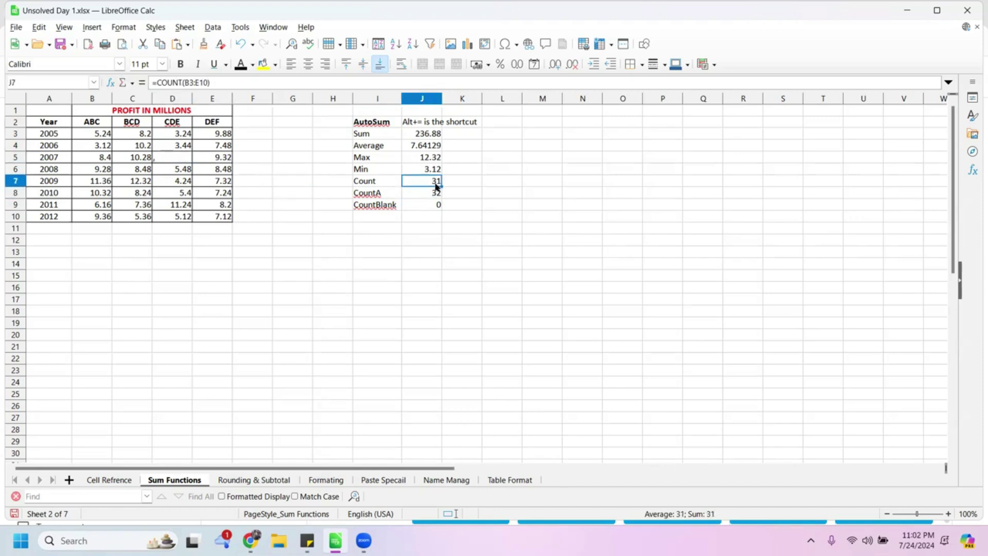
Delete the comma from D5 and check the CountBlank result in J9
{"action": "left_click", "coordinate": [218, 160]}
{"action": "left_click", "coordinate": [179, 161]}
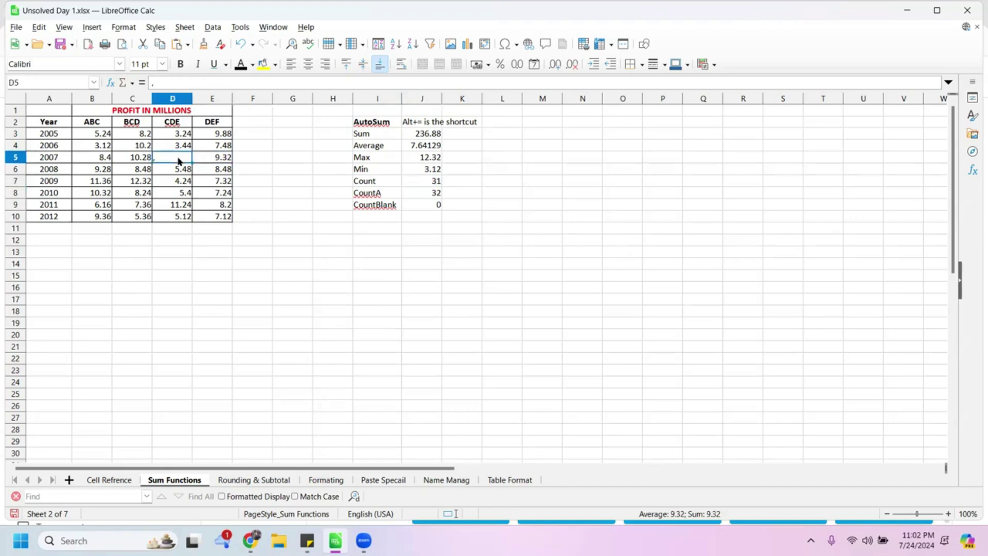
{"action": "key", "text": "BackSpace"}
{"action": "left_click", "coordinate": [496, 314]}
{"action": "left_click", "coordinate": [413, 203]}
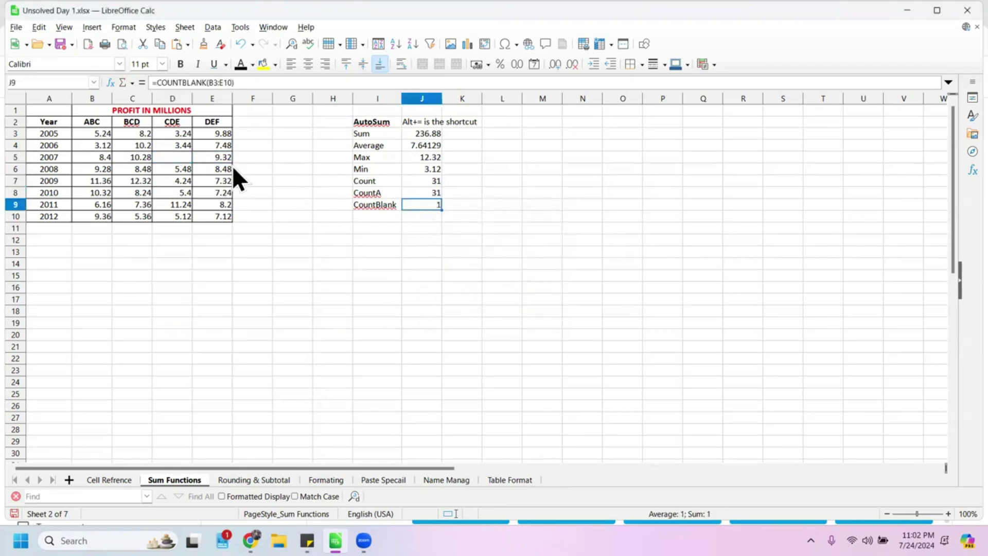
Enter a comma in D5 again as the CDE entry for 2007
{"action": "left_click", "coordinate": [199, 159]}
{"action": "left_click", "coordinate": [183, 159]}
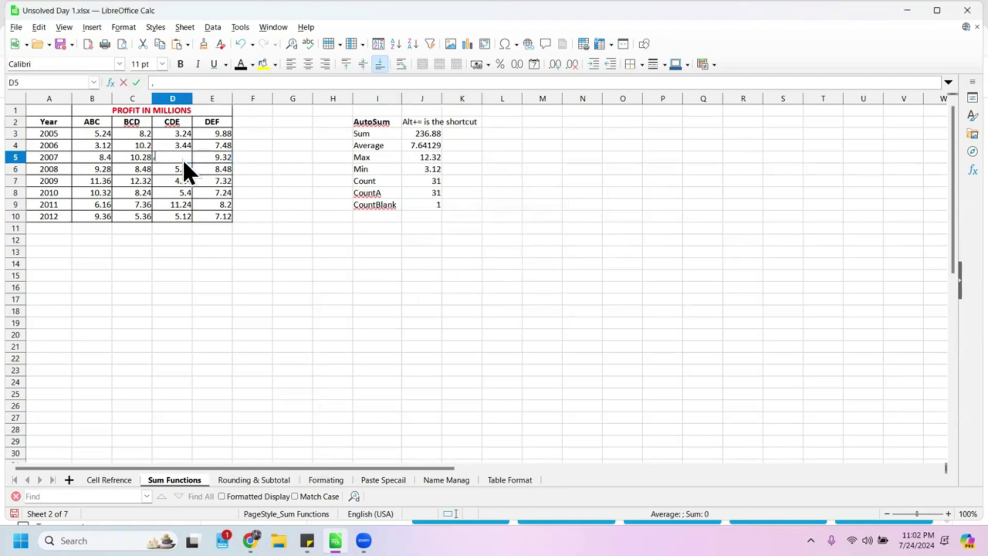
{"action": "left_click", "coordinate": [291, 179]}
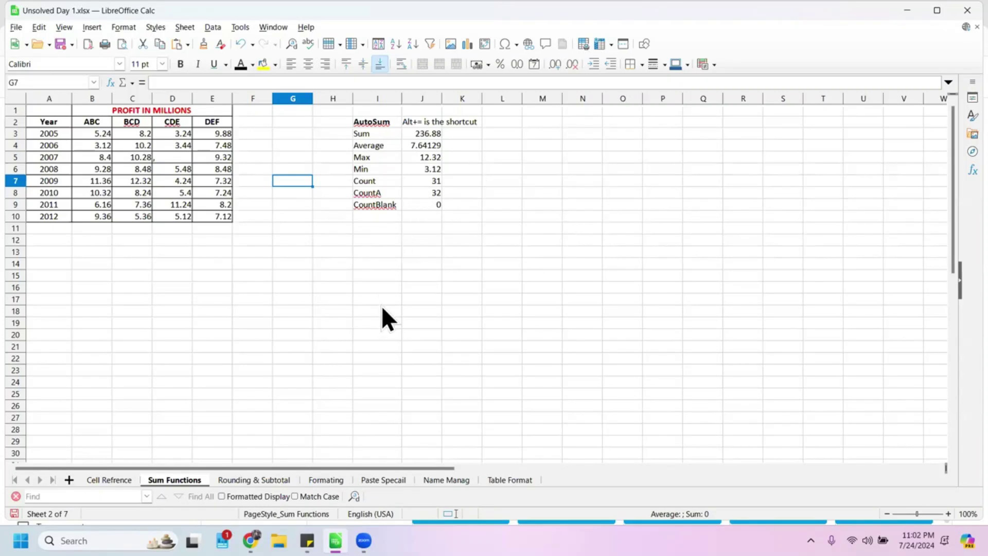
{"action": "left_click", "coordinate": [638, 30]}
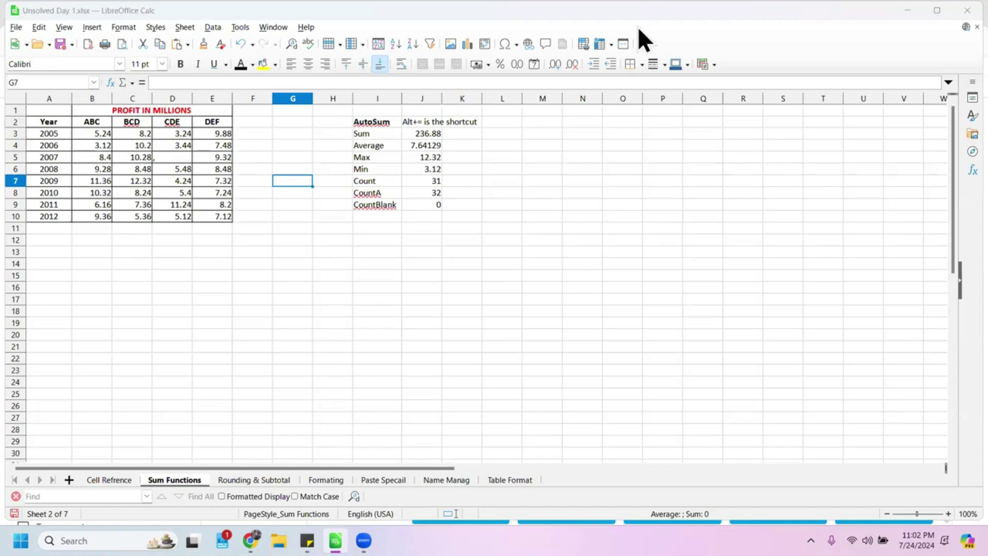